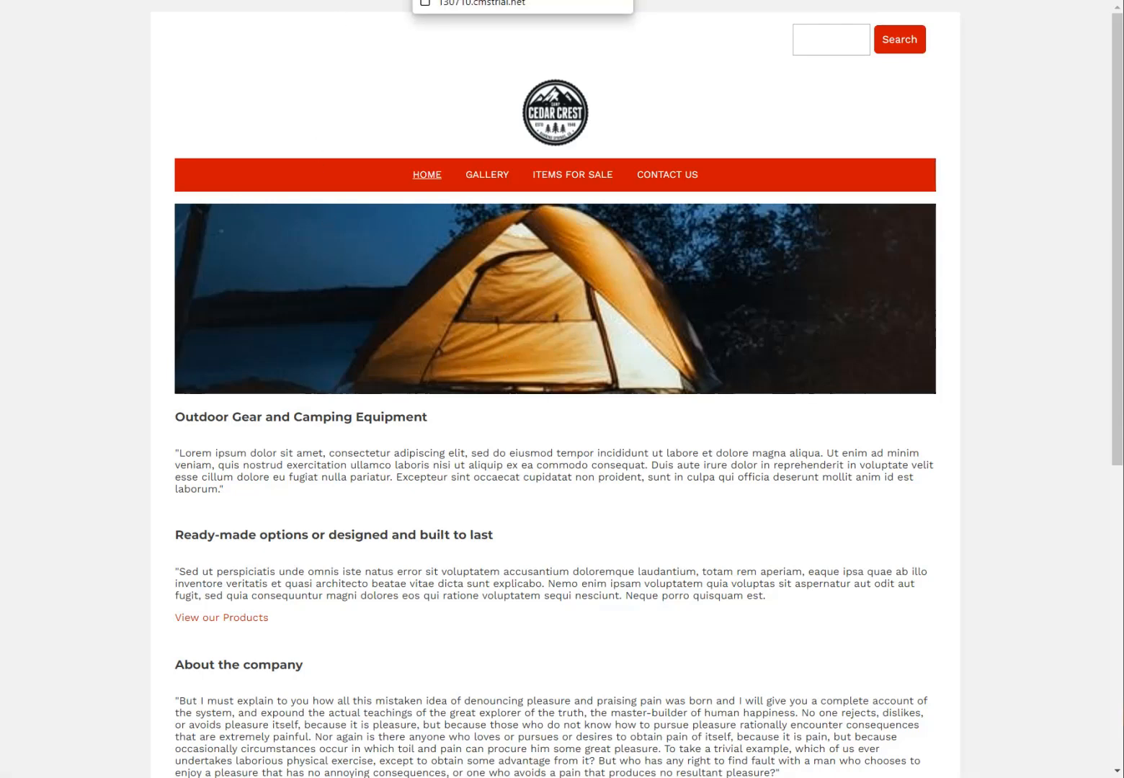
Step: Examine the finished Cedar Crest example home page, from the hero banner through the product sections to the newsletter sign-up
{"action": "key", "text": "ctrl+Tab"}
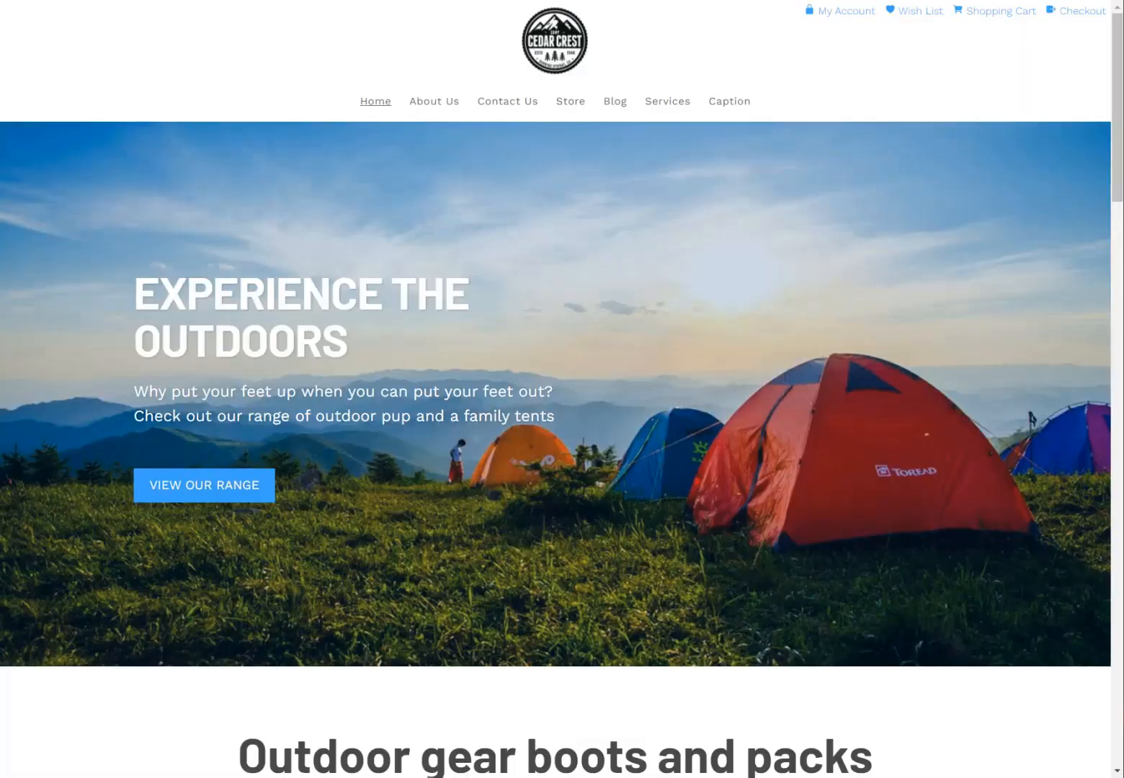
{"action": "scroll", "coordinate": [451, 182], "scroll_direction": "down", "scroll_amount": 10}
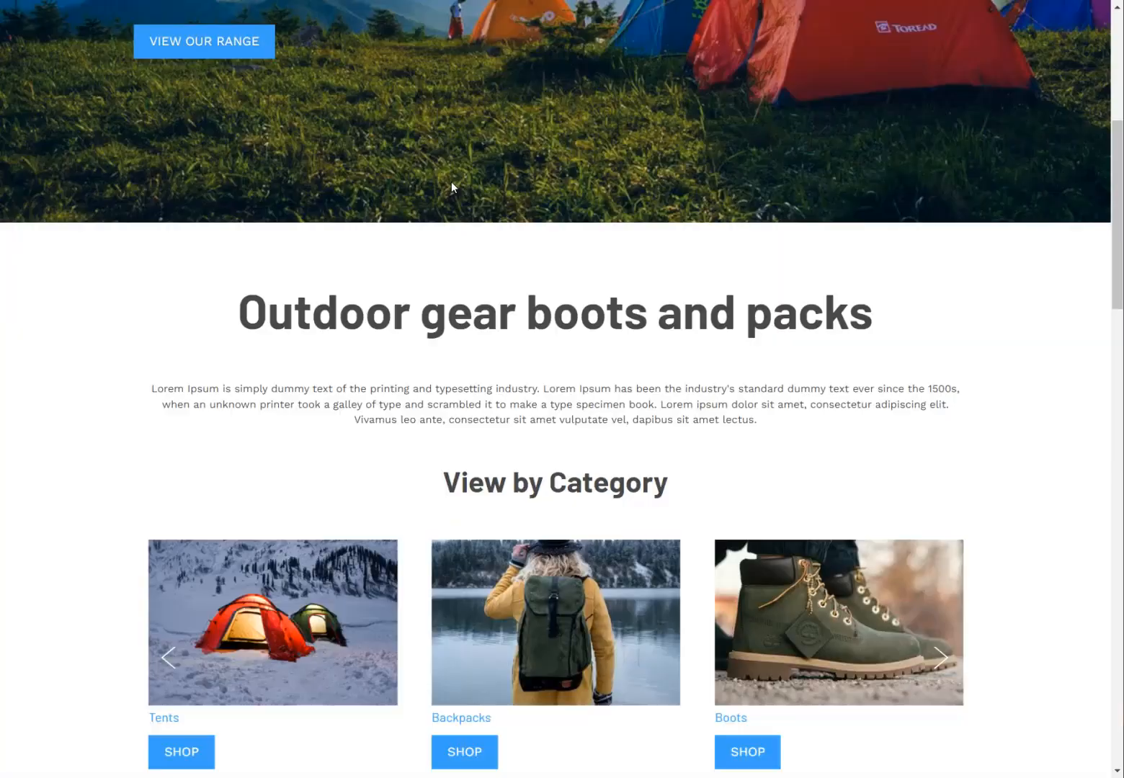
{"action": "scroll", "coordinate": [452, 186], "scroll_direction": "down", "scroll_amount": 10}
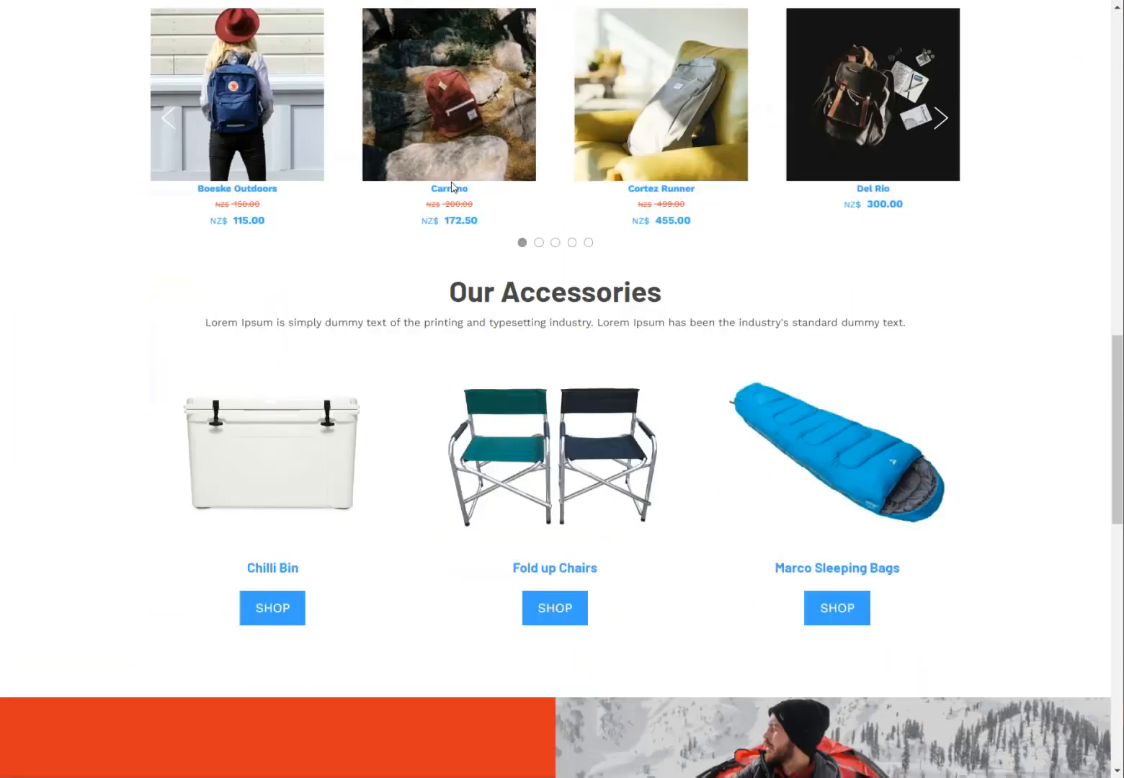
{"action": "scroll", "coordinate": [453, 186], "scroll_direction": "down", "scroll_amount": 5}
{"action": "scroll", "coordinate": [452, 187], "scroll_direction": "up", "scroll_amount": 6}
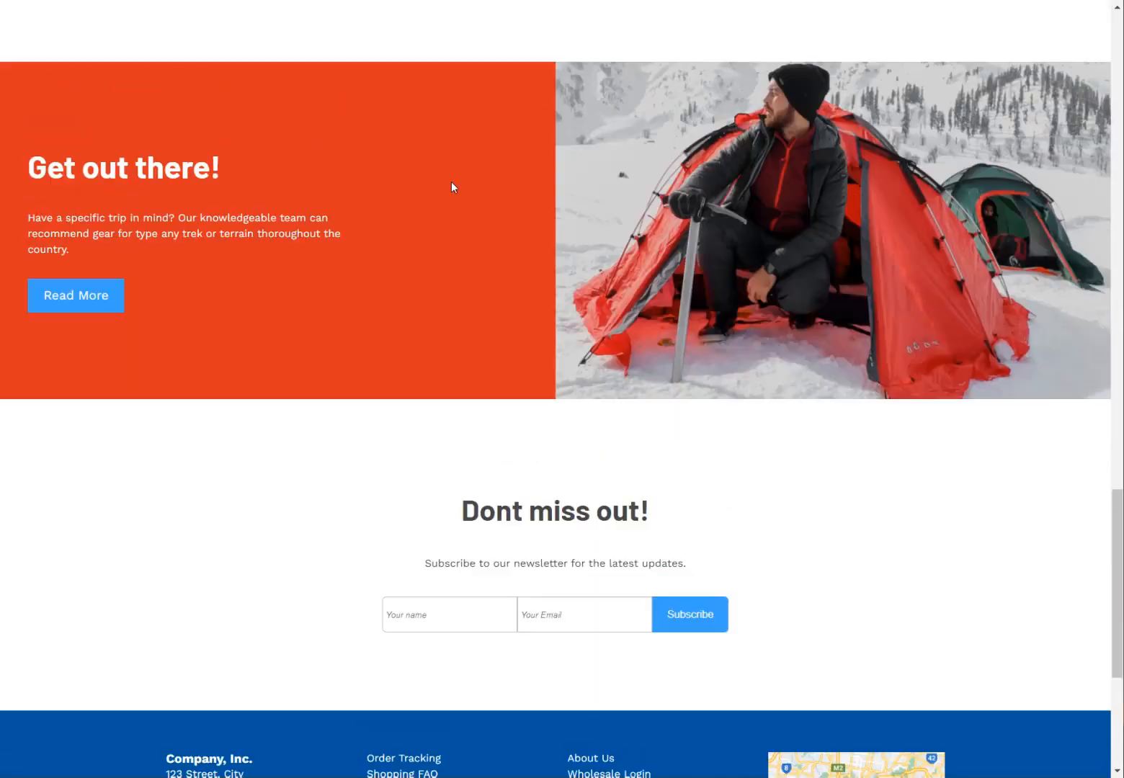
{"action": "scroll", "coordinate": [452, 186], "scroll_direction": "up", "scroll_amount": 14}
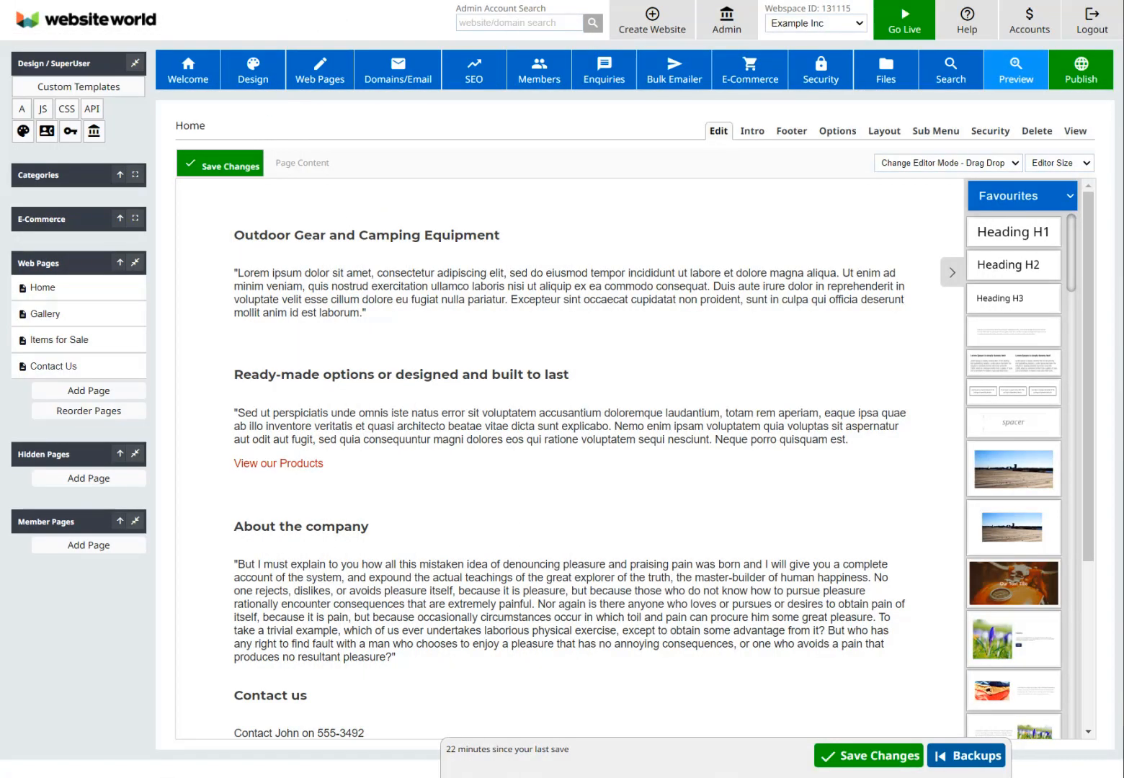
Step: Change the Home page's editor mode to Content Box (Advanced)
{"action": "mouse_move", "coordinate": [383, 620]}
{"action": "left_click", "coordinate": [898, 165]}
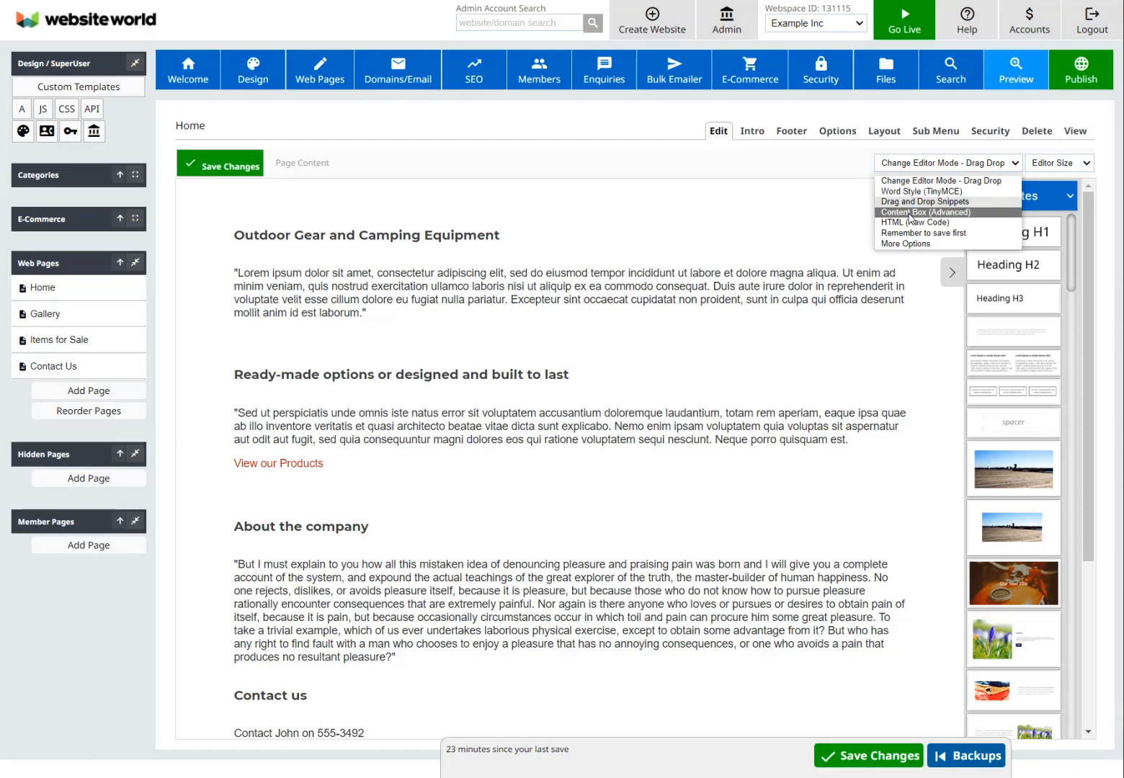
{"action": "left_click", "coordinate": [910, 212]}
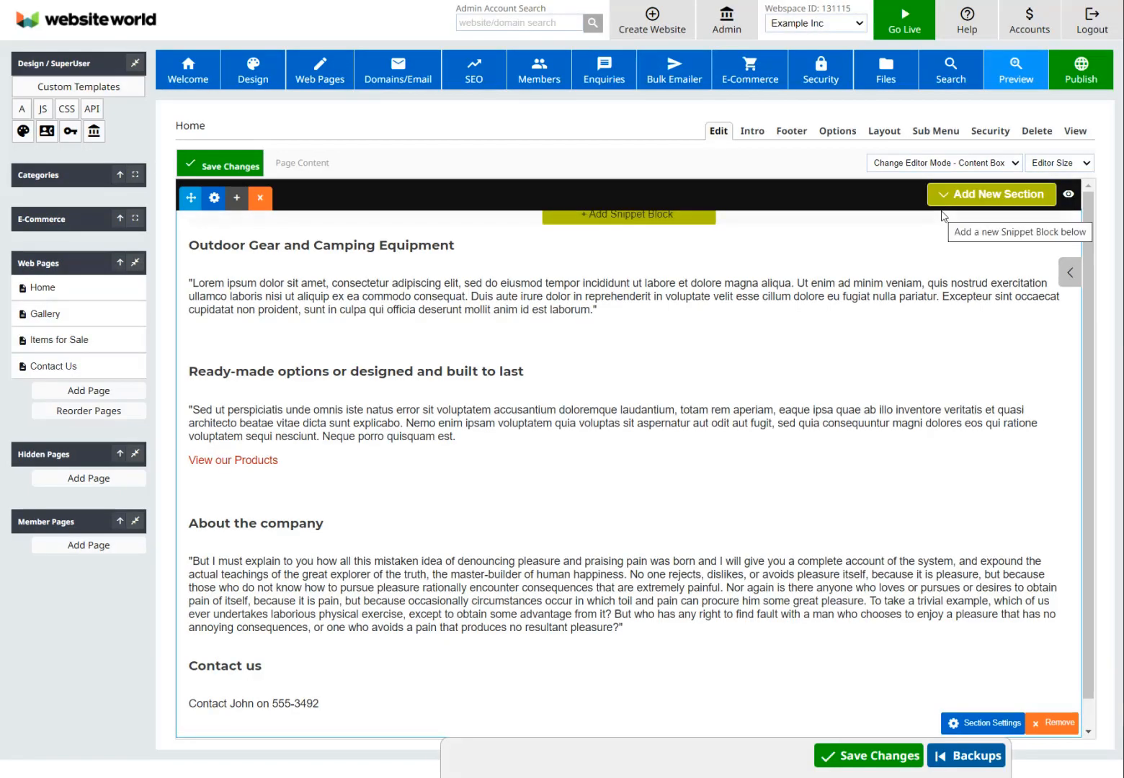
Step: Add a new section to the Home page using the first layout, with the full-width misty forest background, and save the changes
{"action": "left_click", "coordinate": [309, 245]}
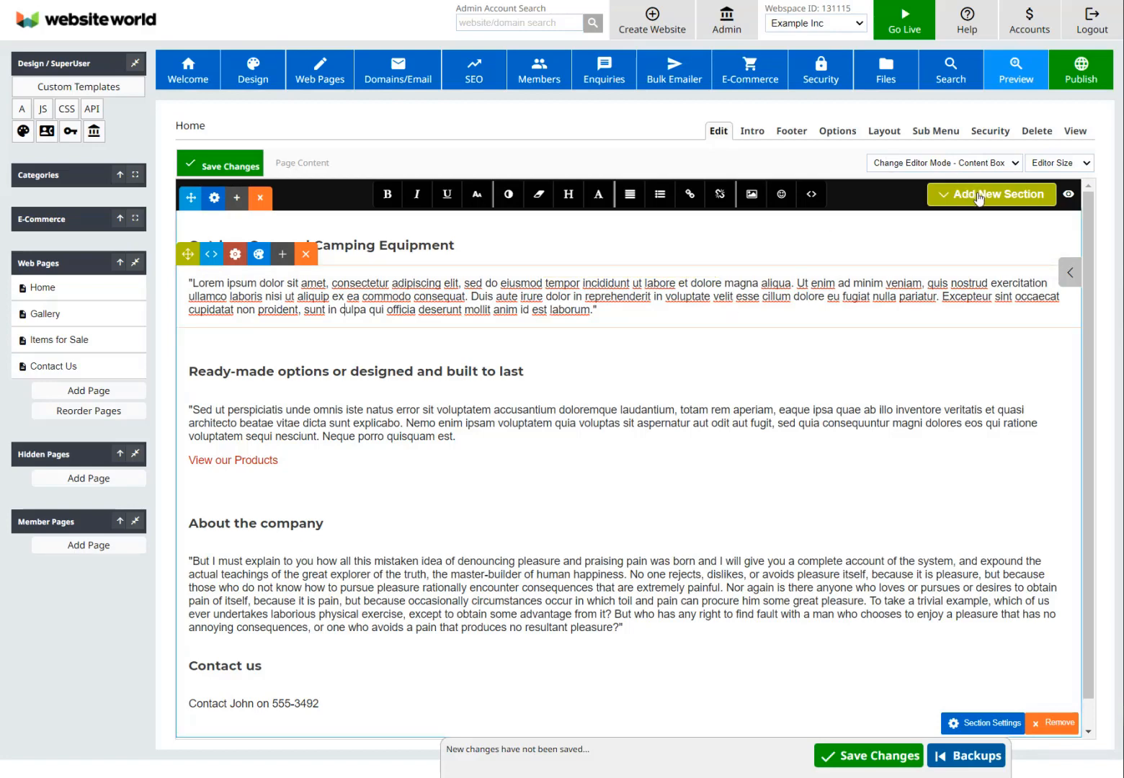
{"action": "left_click", "coordinate": [979, 196]}
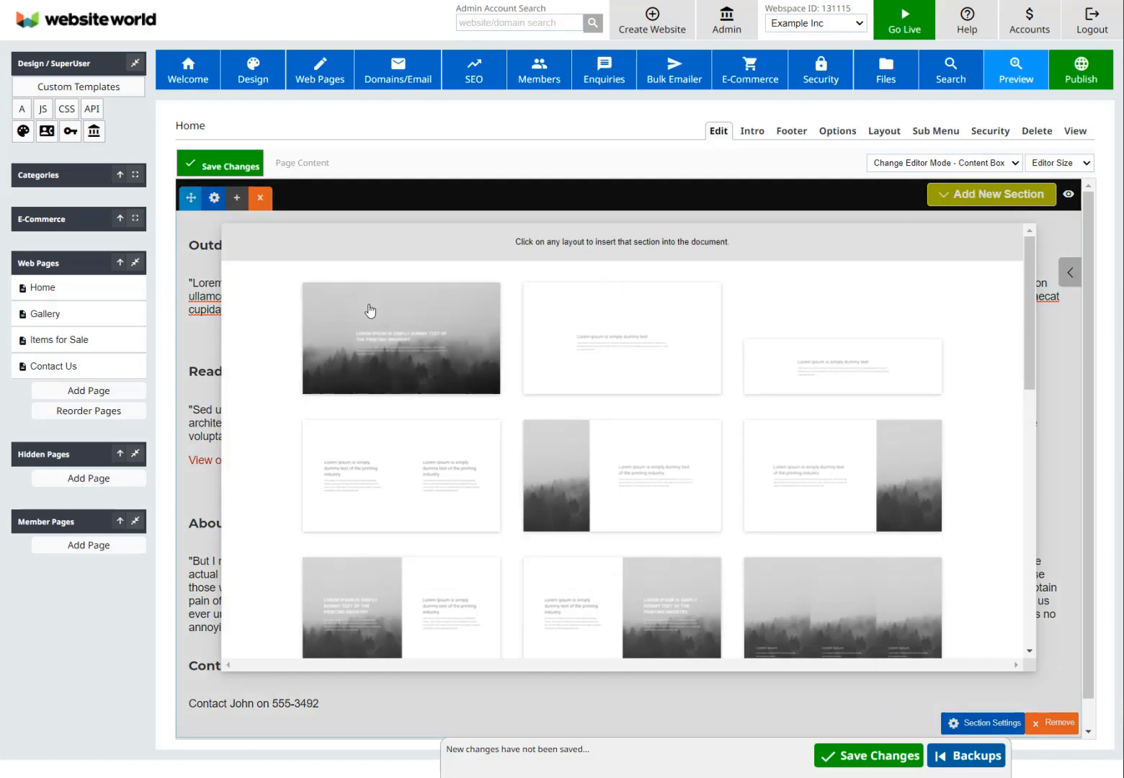
{"action": "left_click", "coordinate": [370, 306]}
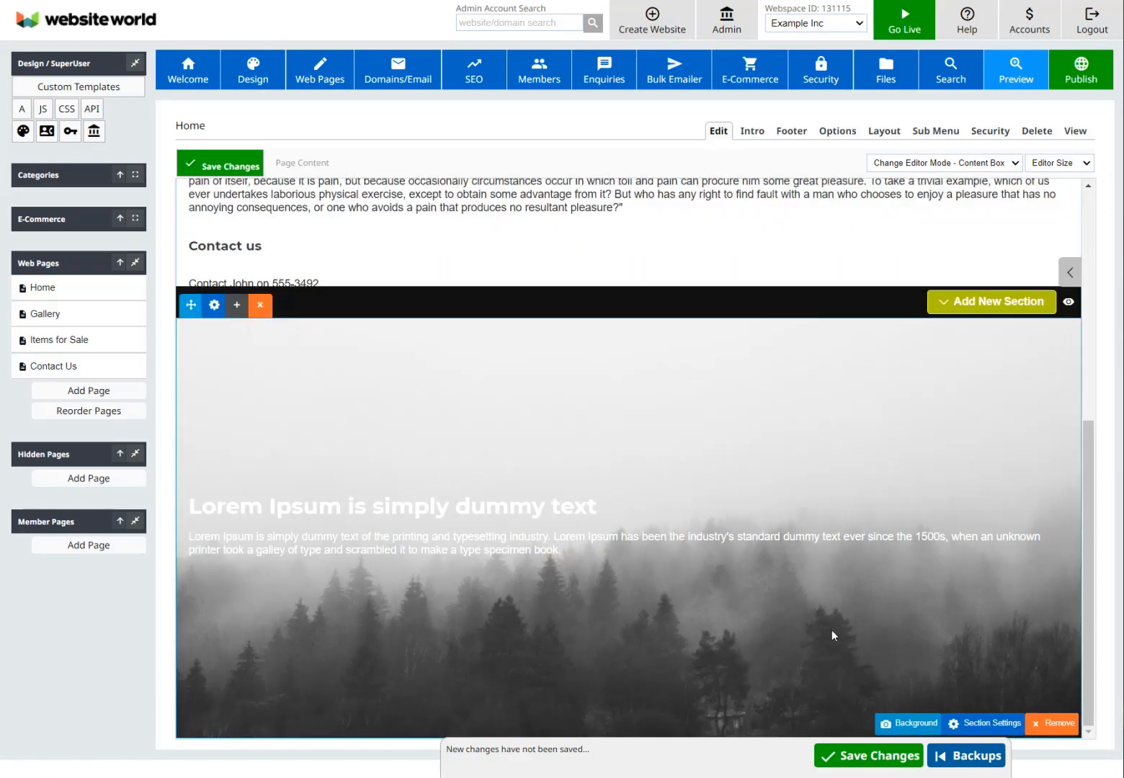
{"action": "left_click", "coordinate": [863, 758]}
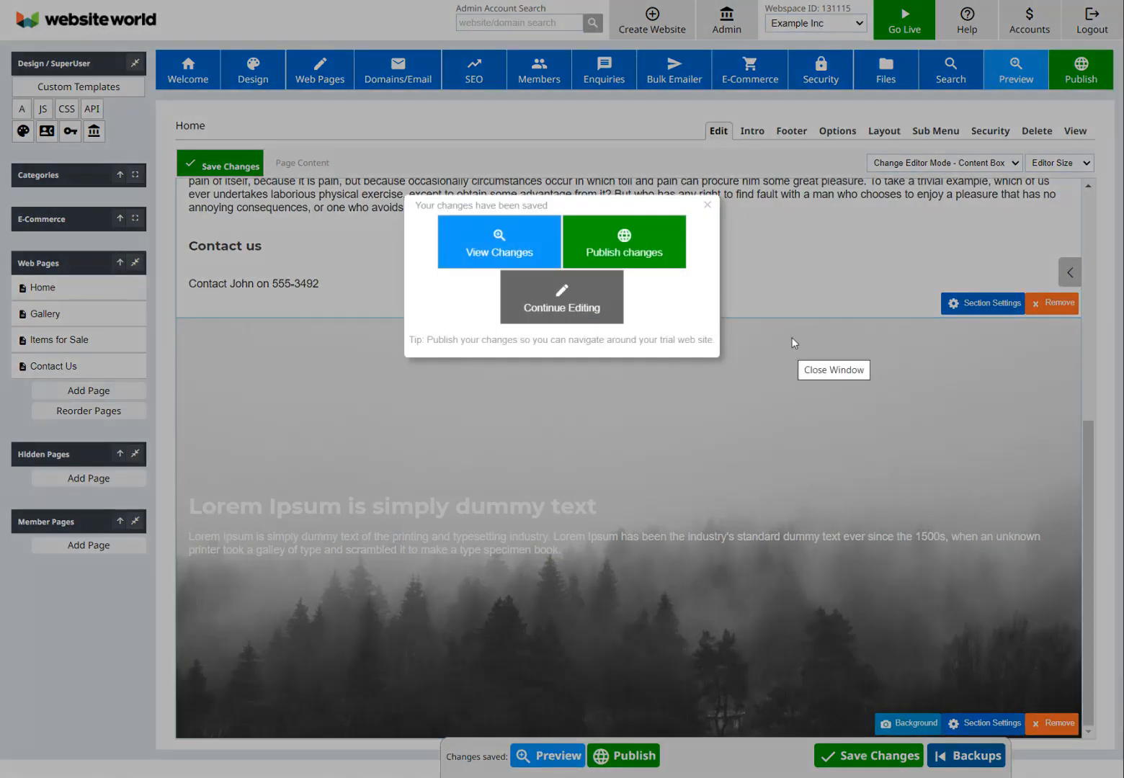
{"action": "left_click", "coordinate": [802, 221]}
Step: View the Home page on the website and check how the added forest section displays below the contact text
{"action": "left_click", "coordinate": [1079, 136]}
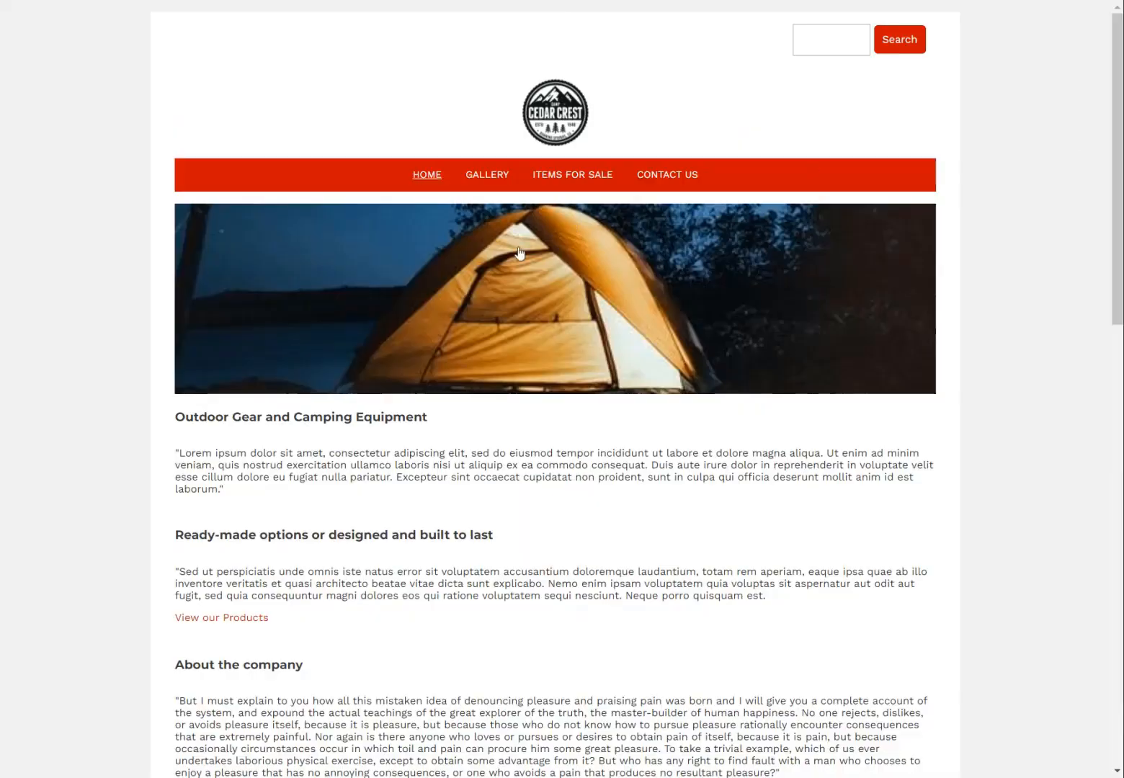
{"action": "scroll", "coordinate": [459, 257], "scroll_direction": "down", "scroll_amount": 10}
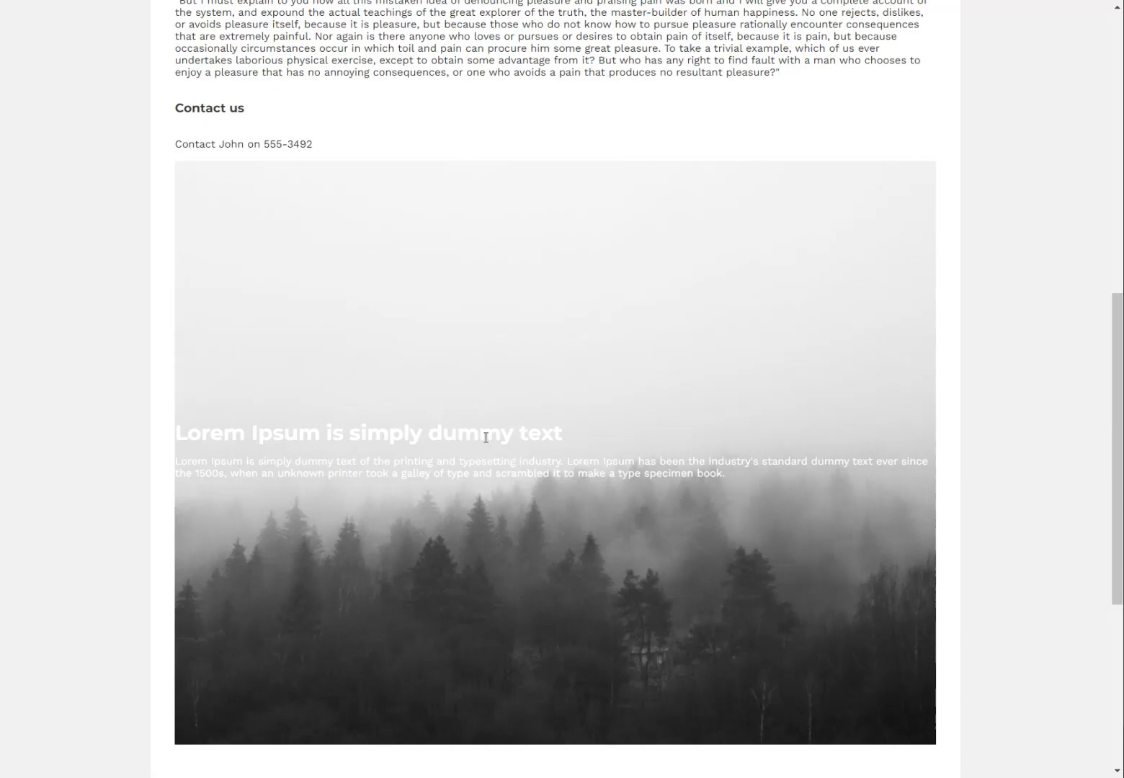
{"action": "scroll", "coordinate": [486, 438], "scroll_direction": "up", "scroll_amount": 10}
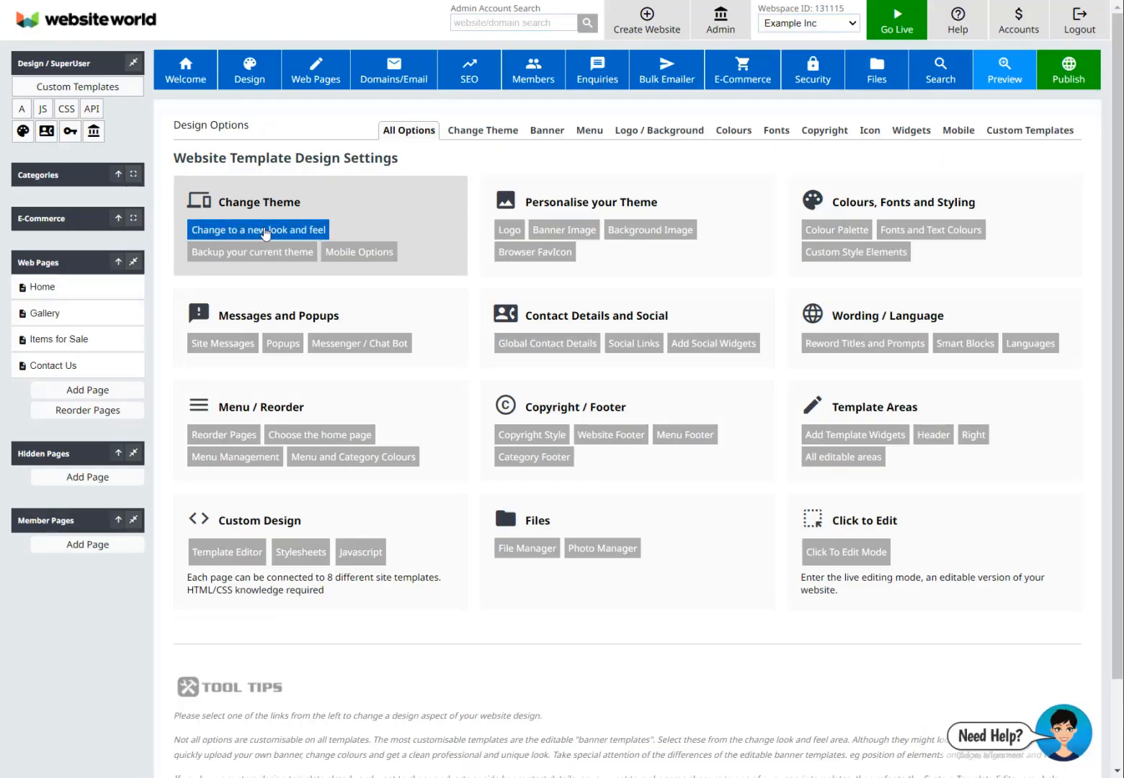
Step: Change the site-wide theme to FOMO [Content Box], with a backup of the current design settings
{"action": "left_click", "coordinate": [264, 230]}
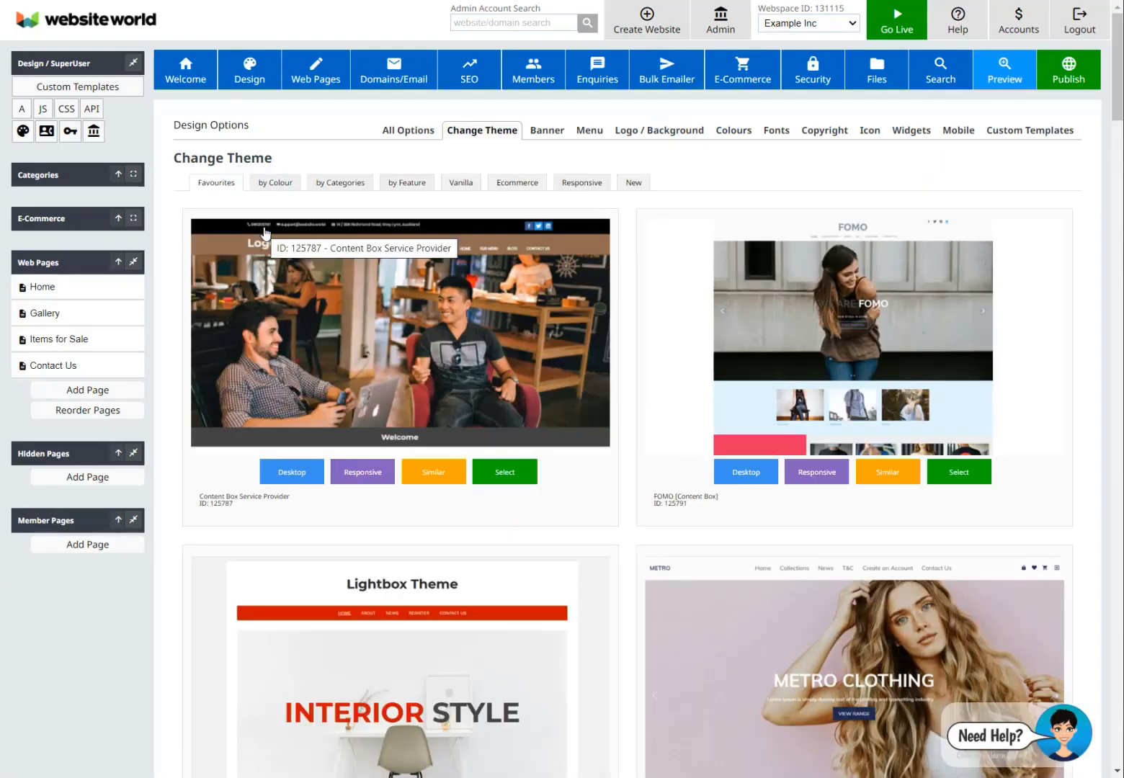
{"action": "left_click", "coordinate": [934, 436]}
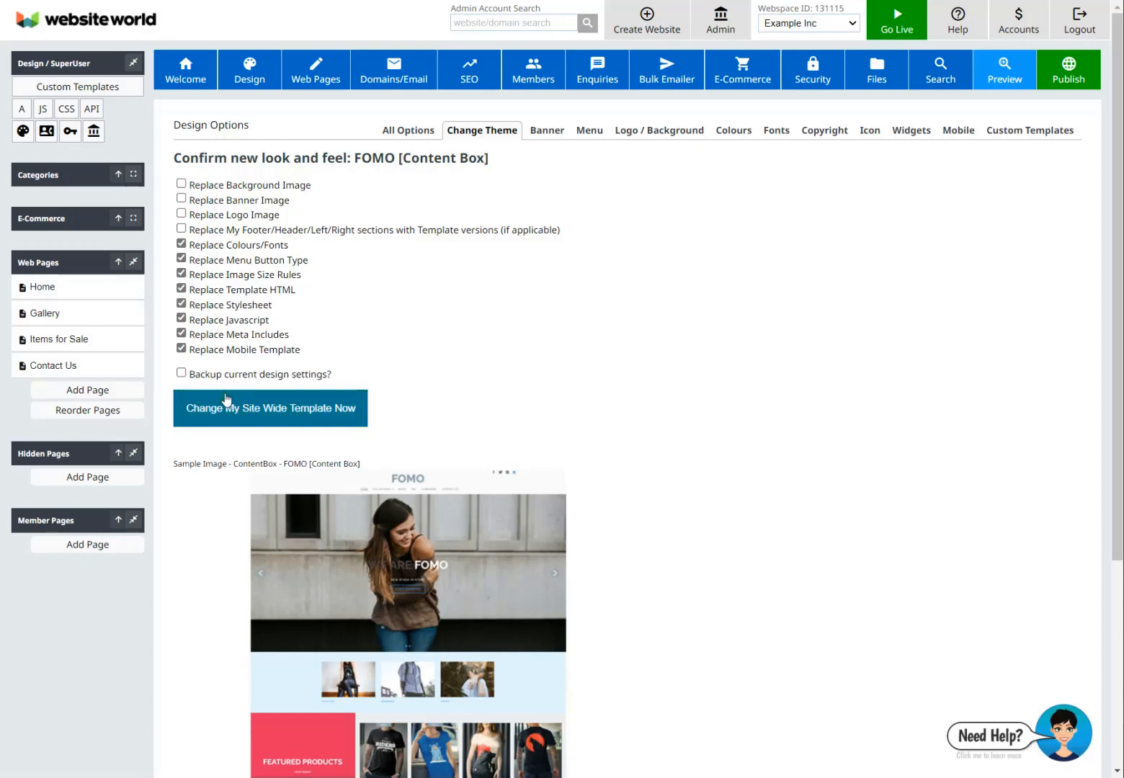
{"action": "left_click", "coordinate": [182, 373]}
{"action": "left_click", "coordinate": [342, 414]}
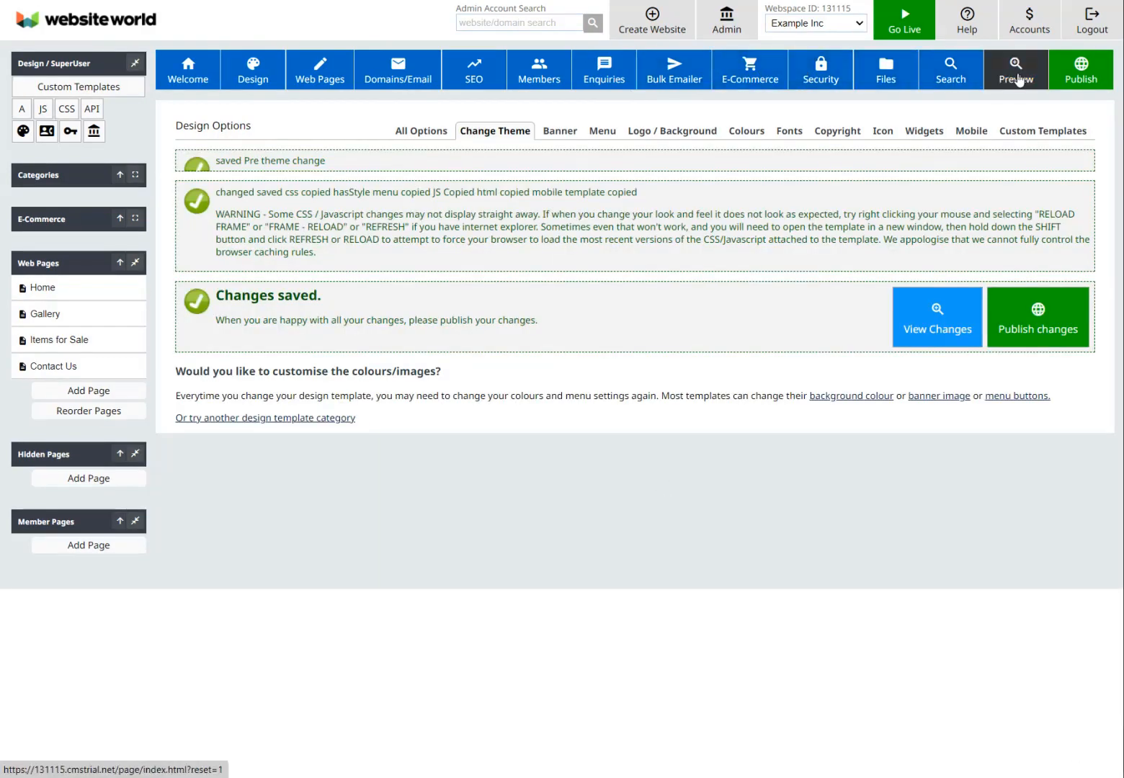
Step: Preview the site in the FOMO theme and check the banner, content widths, forest section and footer
{"action": "left_click", "coordinate": [1017, 76]}
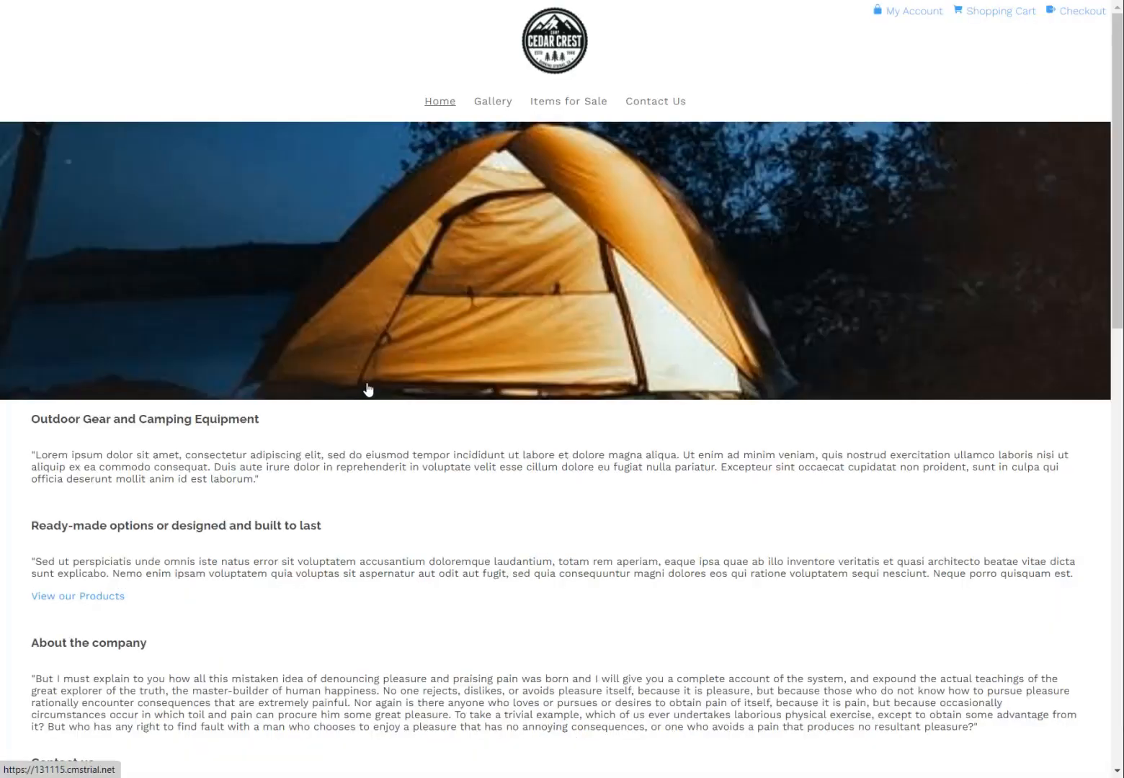
{"action": "scroll", "coordinate": [367, 389], "scroll_direction": "down", "scroll_amount": 5}
{"action": "scroll", "coordinate": [367, 389], "scroll_direction": "down", "scroll_amount": 3}
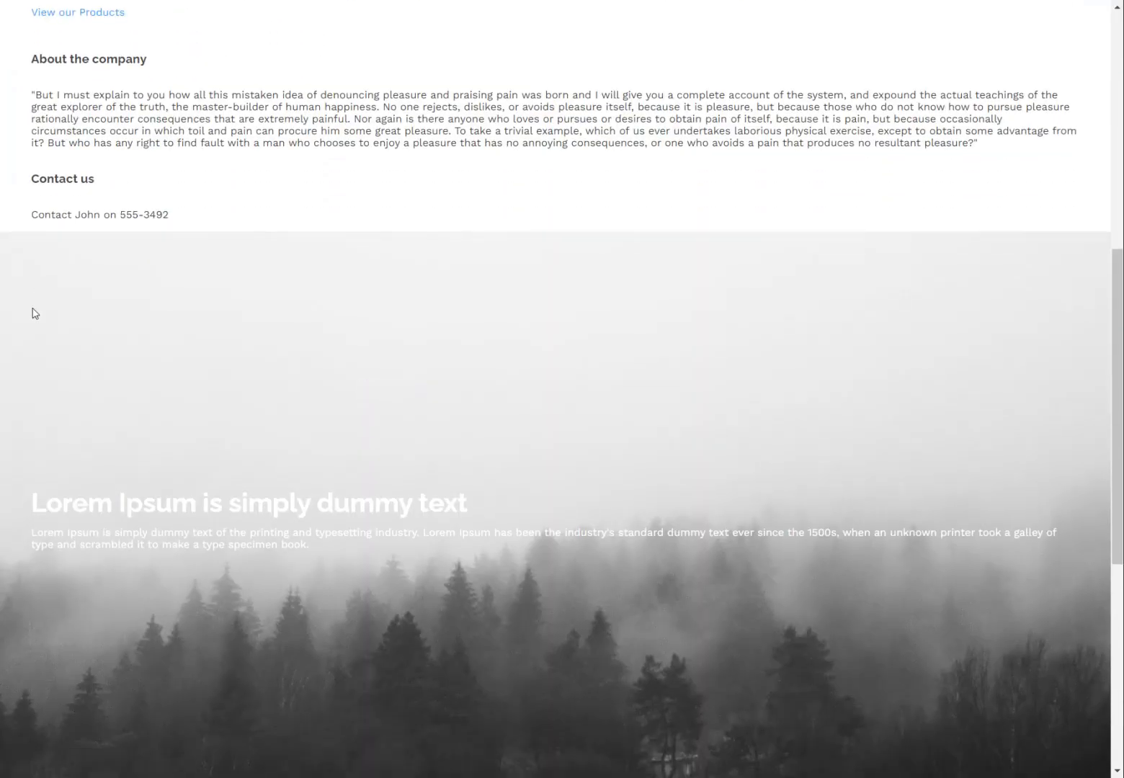
{"action": "scroll", "coordinate": [141, 351], "scroll_direction": "up", "scroll_amount": 8}
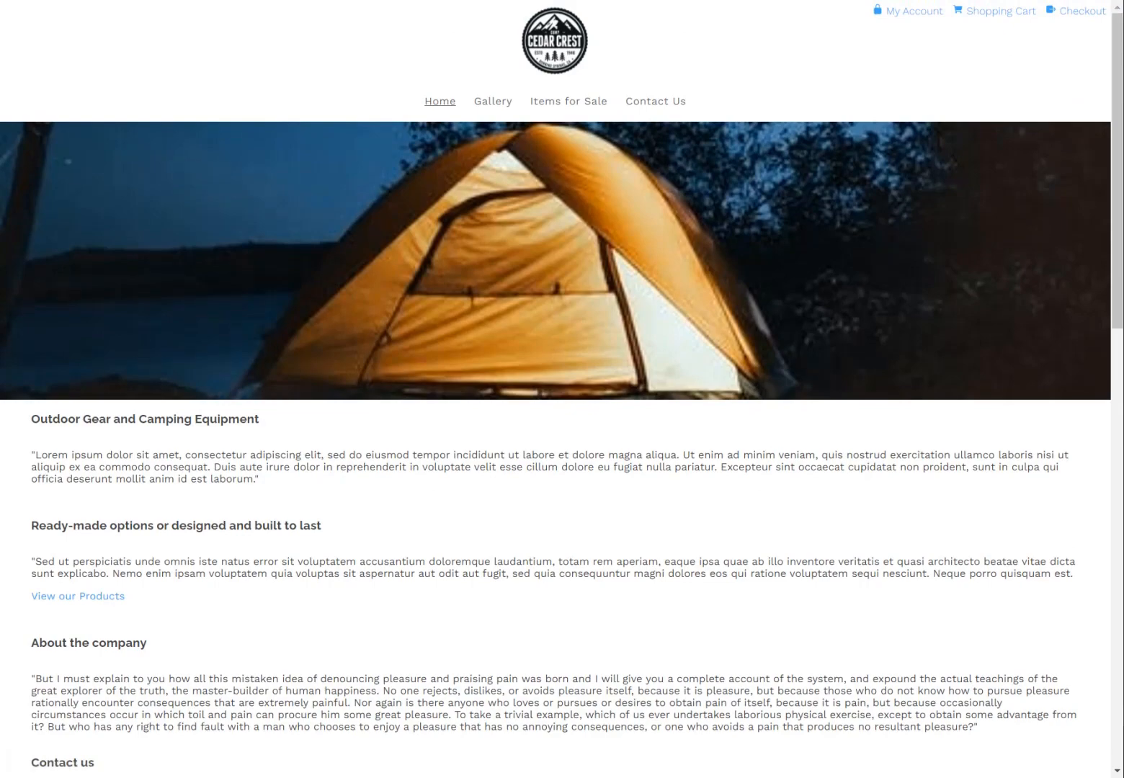
{"action": "scroll", "coordinate": [288, 278], "scroll_direction": "down", "scroll_amount": 12}
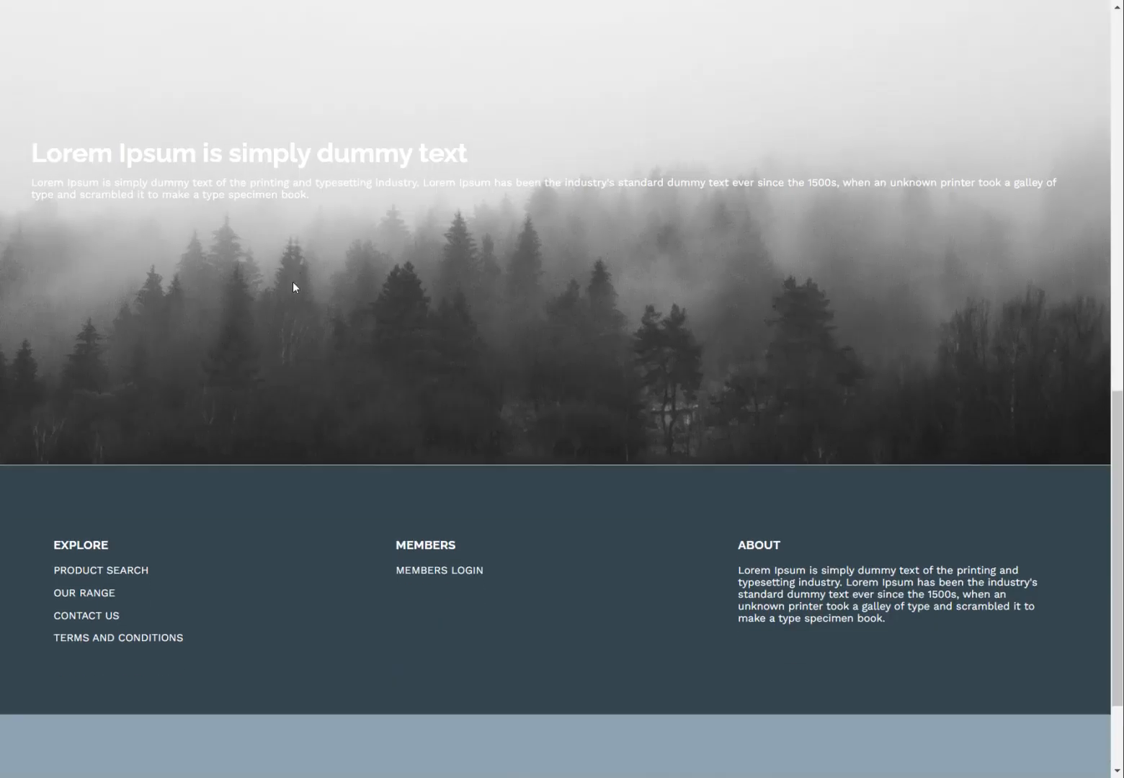
{"action": "scroll", "coordinate": [292, 284], "scroll_direction": "up", "scroll_amount": 3}
{"action": "scroll", "coordinate": [292, 287], "scroll_direction": "up", "scroll_amount": 10}
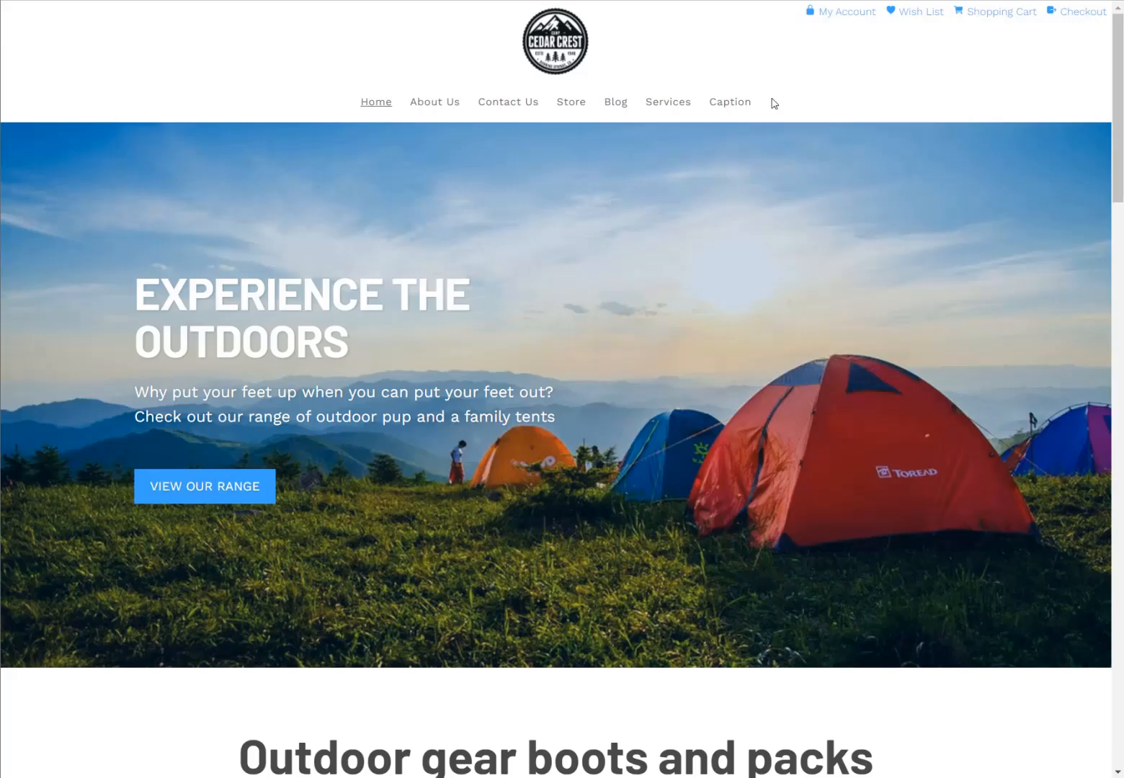
Step: Examine the example site's hero banner, category, featured product and accessory sections as a reference for the new home page layout
{"action": "scroll", "coordinate": [456, 294], "scroll_direction": "down", "scroll_amount": 3}
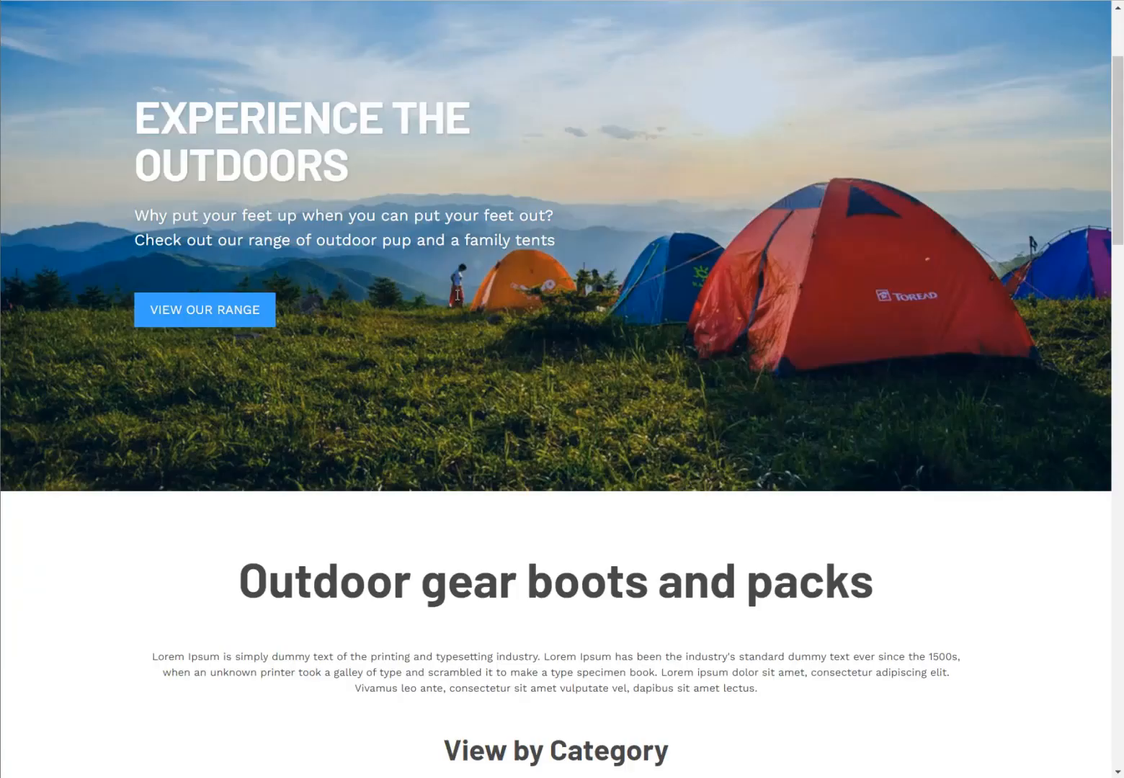
{"action": "scroll", "coordinate": [457, 295], "scroll_direction": "up", "scroll_amount": 3}
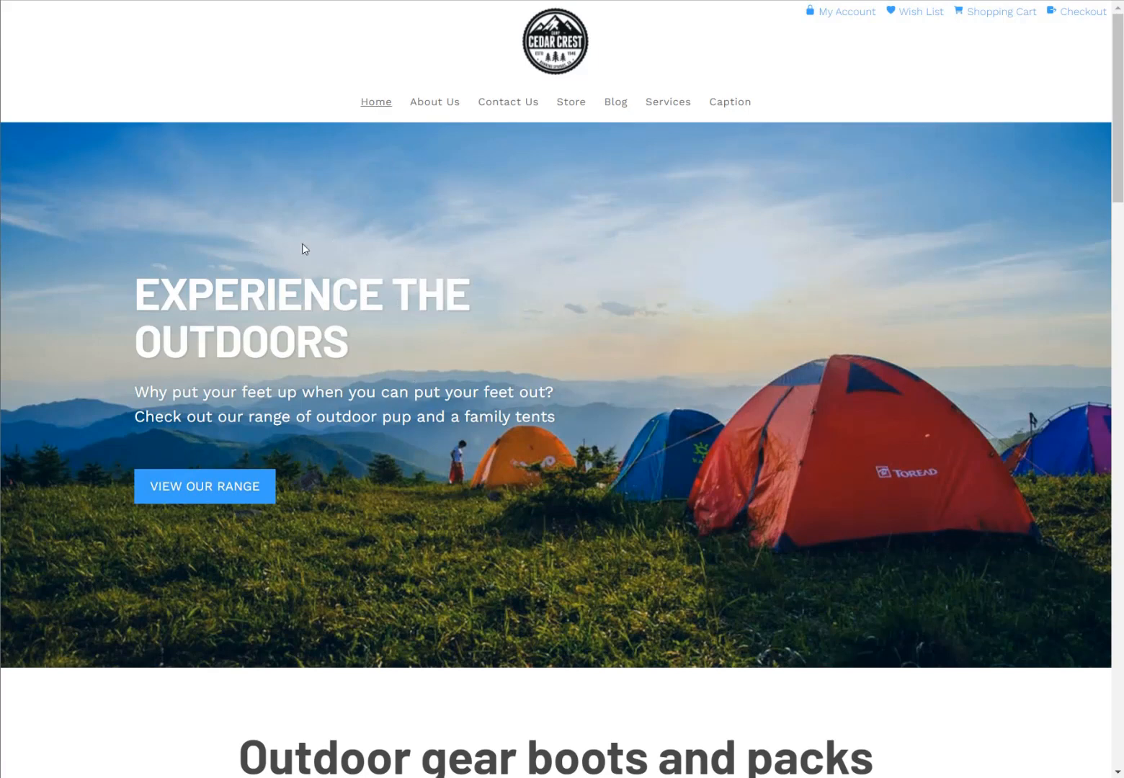
{"action": "scroll", "coordinate": [297, 188], "scroll_direction": "down", "scroll_amount": 8}
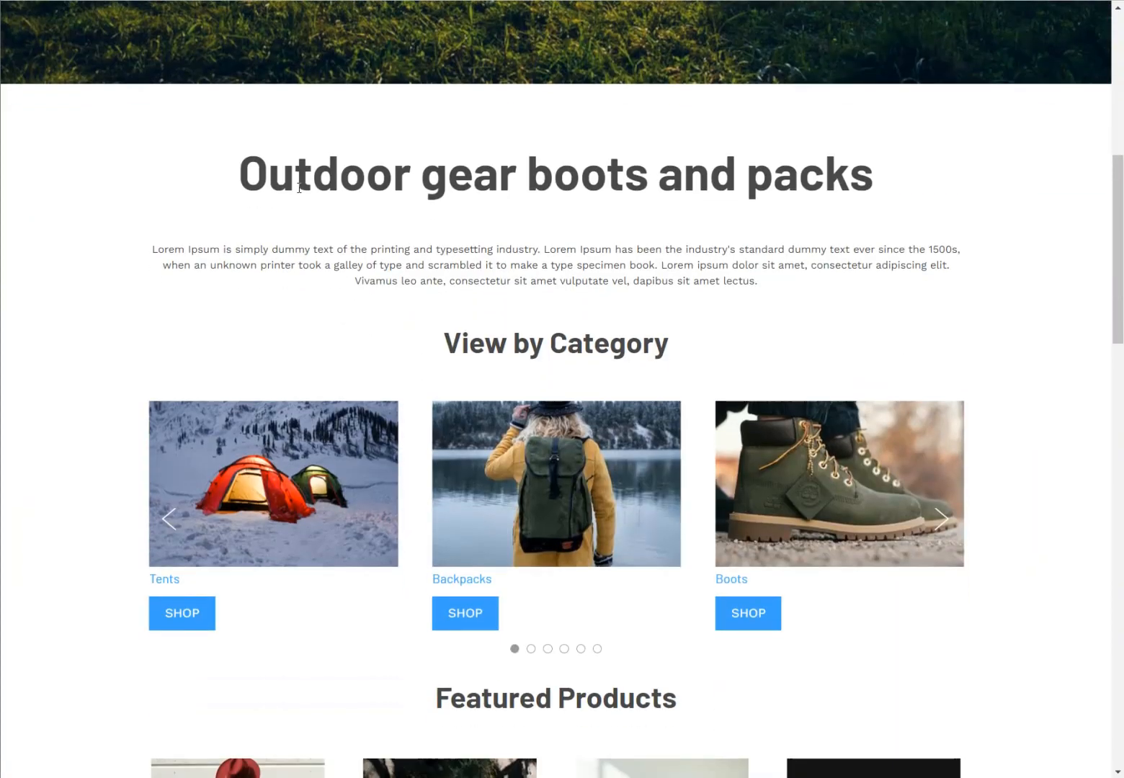
{"action": "scroll", "coordinate": [414, 216], "scroll_direction": "down", "scroll_amount": 13}
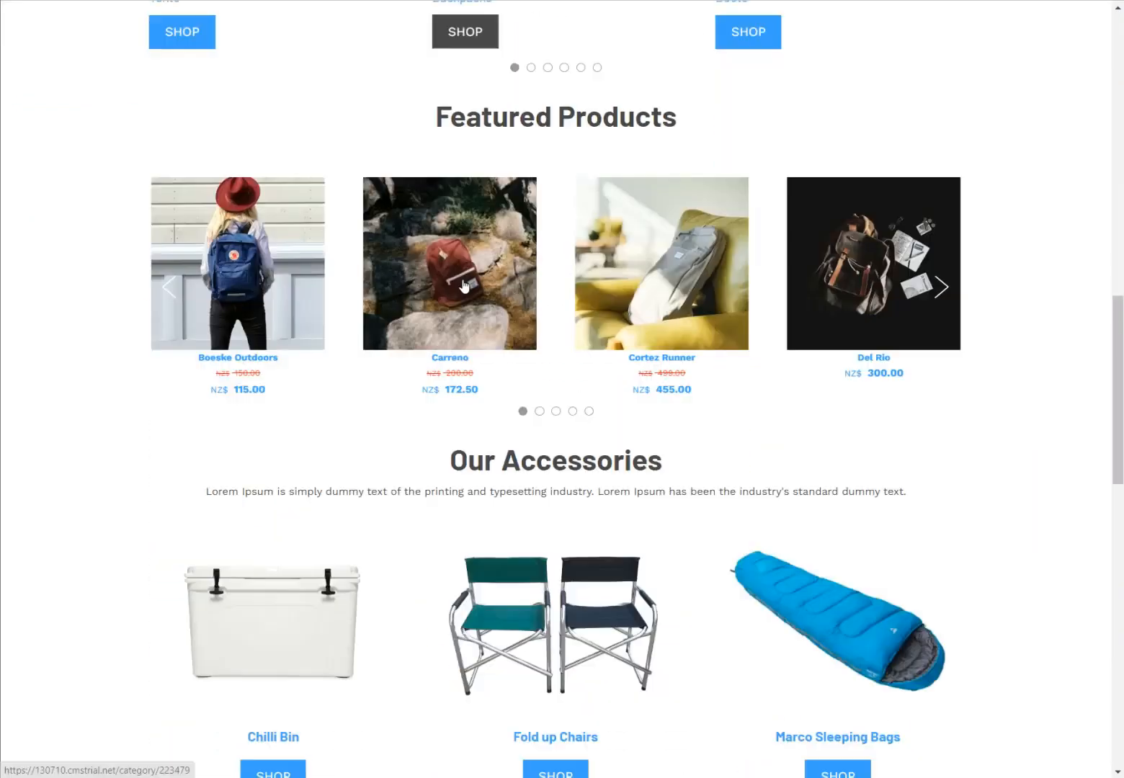
{"action": "scroll", "coordinate": [463, 285], "scroll_direction": "up", "scroll_amount": 20}
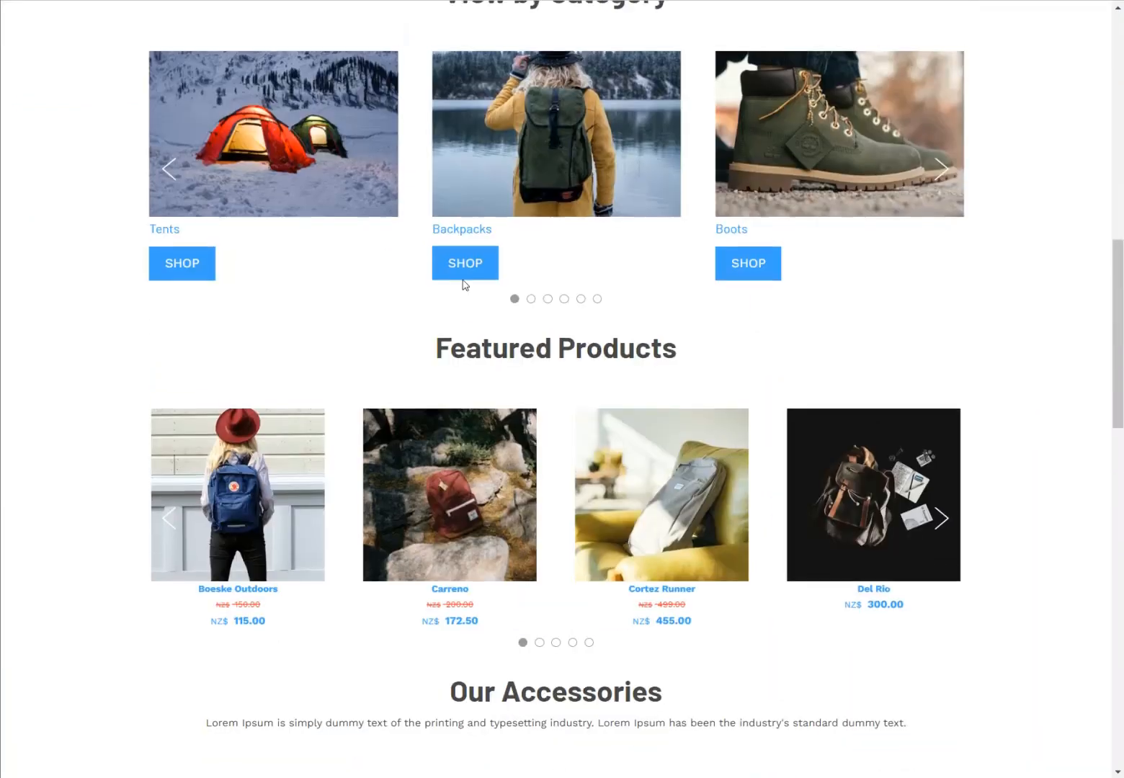
{"action": "scroll", "coordinate": [438, 196], "scroll_direction": "down", "scroll_amount": 6}
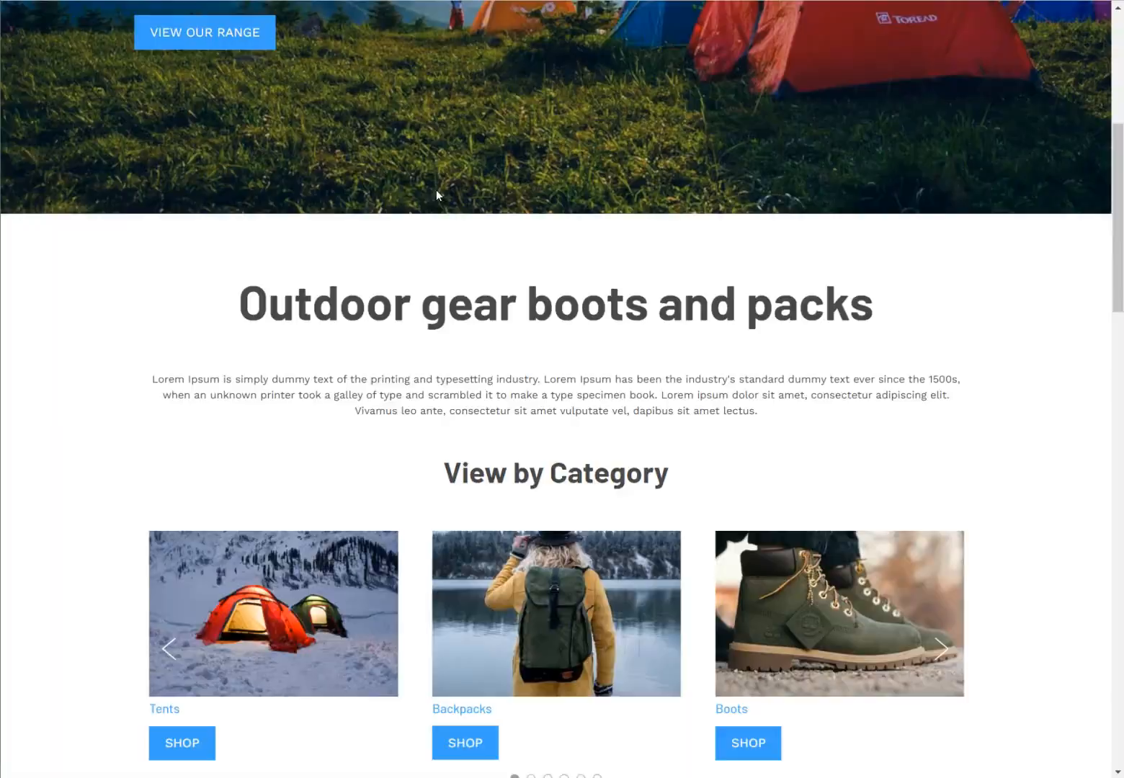
{"action": "scroll", "coordinate": [518, 468], "scroll_direction": "up", "scroll_amount": 6}
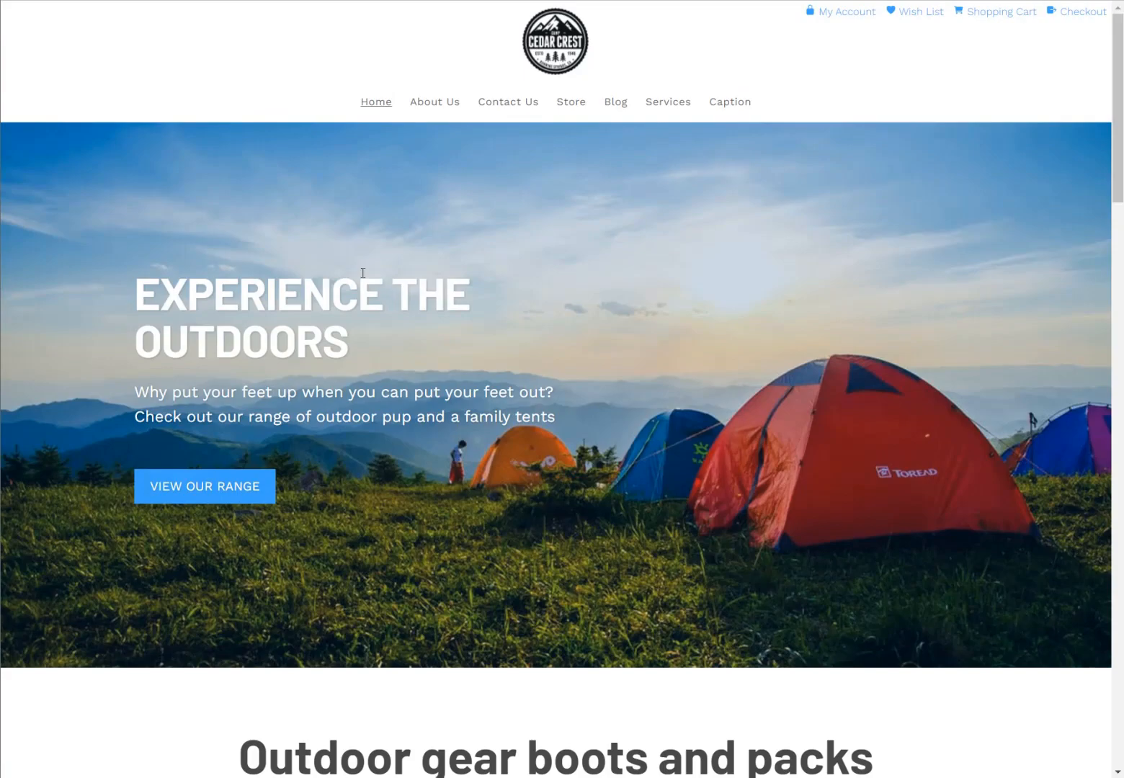
{"action": "scroll", "coordinate": [363, 274], "scroll_direction": "down", "scroll_amount": 11}
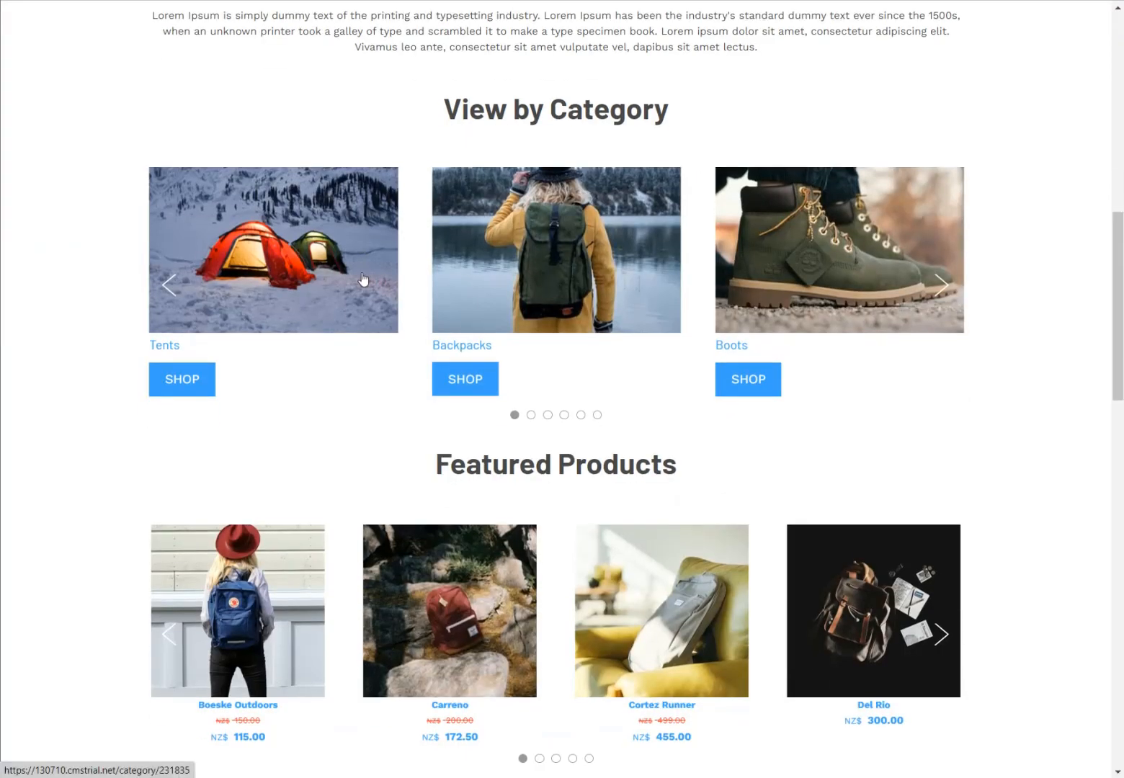
{"action": "scroll", "coordinate": [363, 280], "scroll_direction": "up", "scroll_amount": 11}
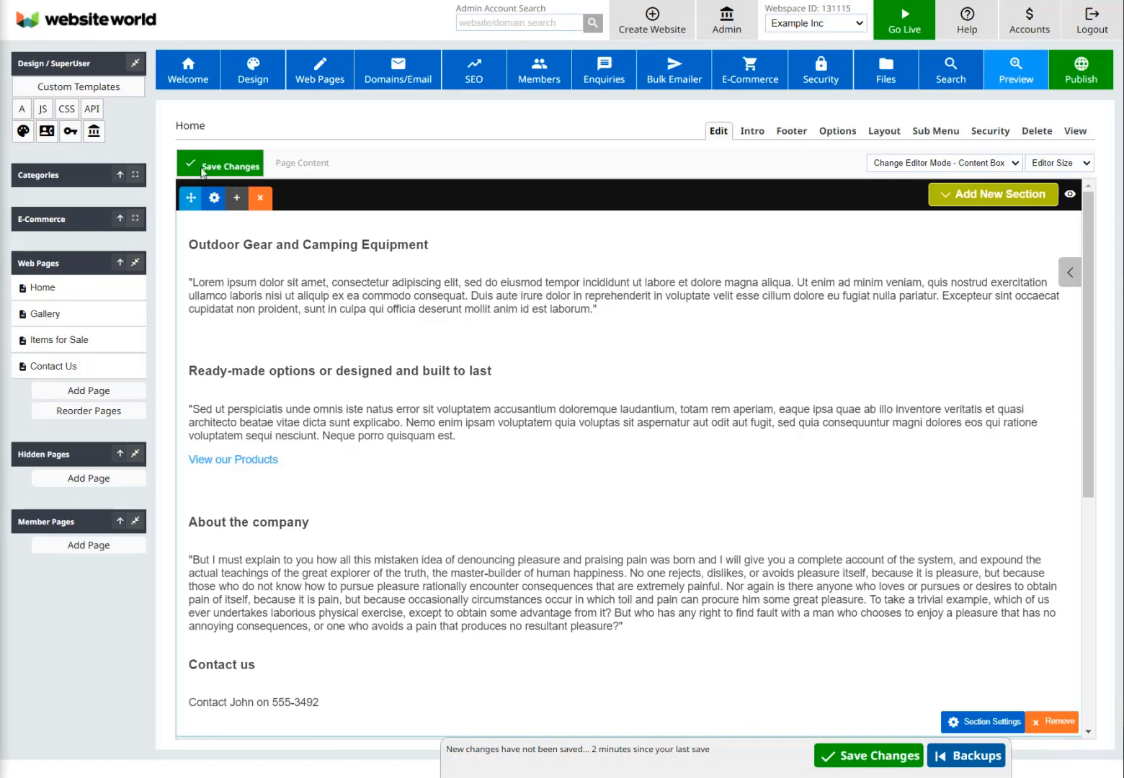
Step: Remove the main banner image in the website's banner design settings
{"action": "left_click", "coordinate": [243, 81]}
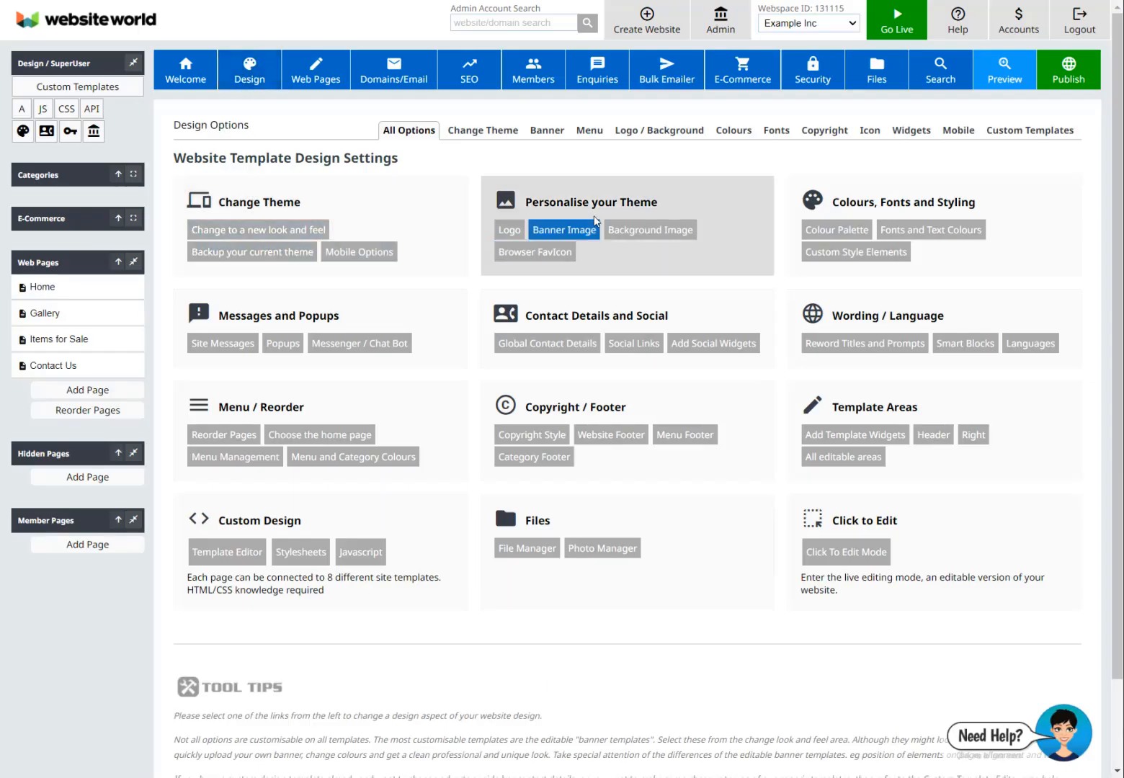
{"action": "left_click", "coordinate": [579, 229]}
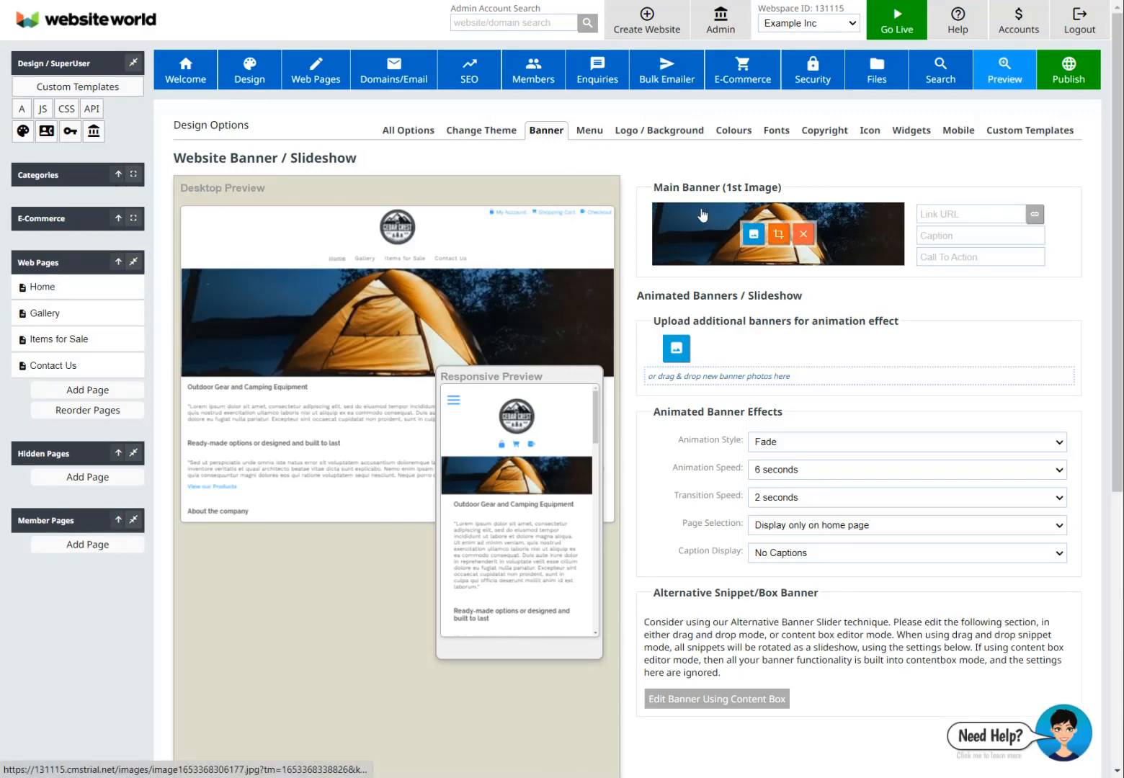
{"action": "left_click", "coordinate": [802, 233]}
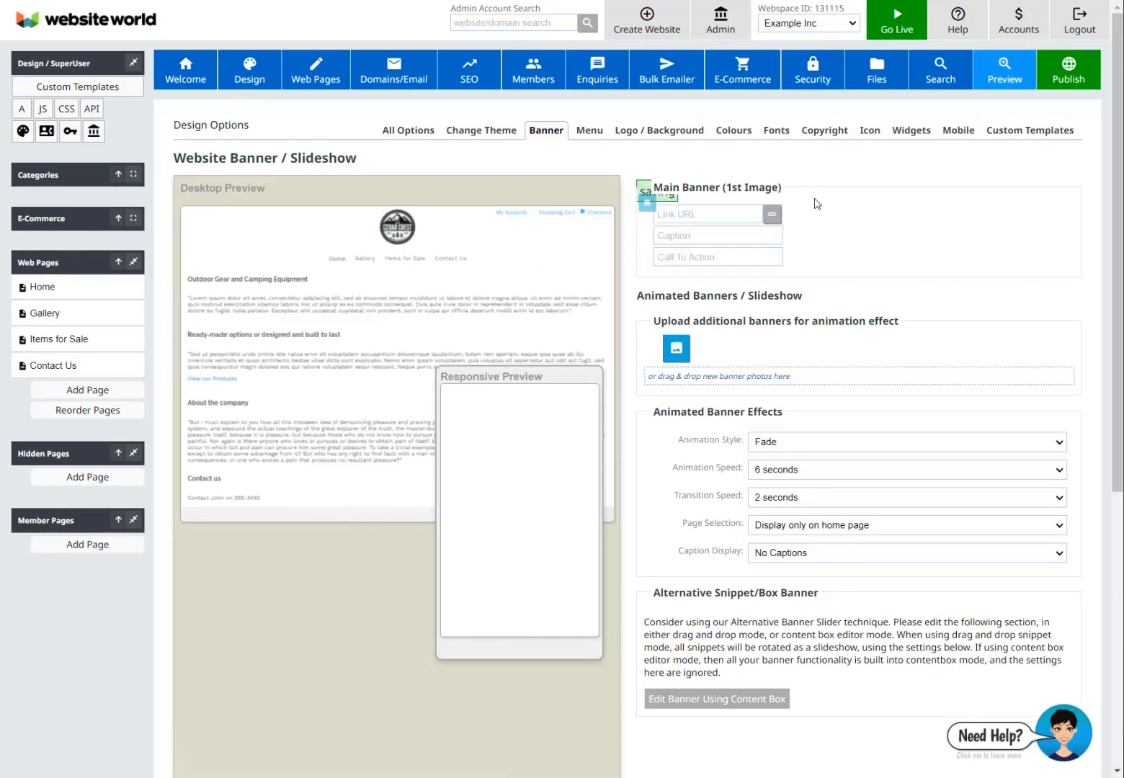
{"action": "scroll", "coordinate": [845, 313], "scroll_direction": "down", "scroll_amount": 2}
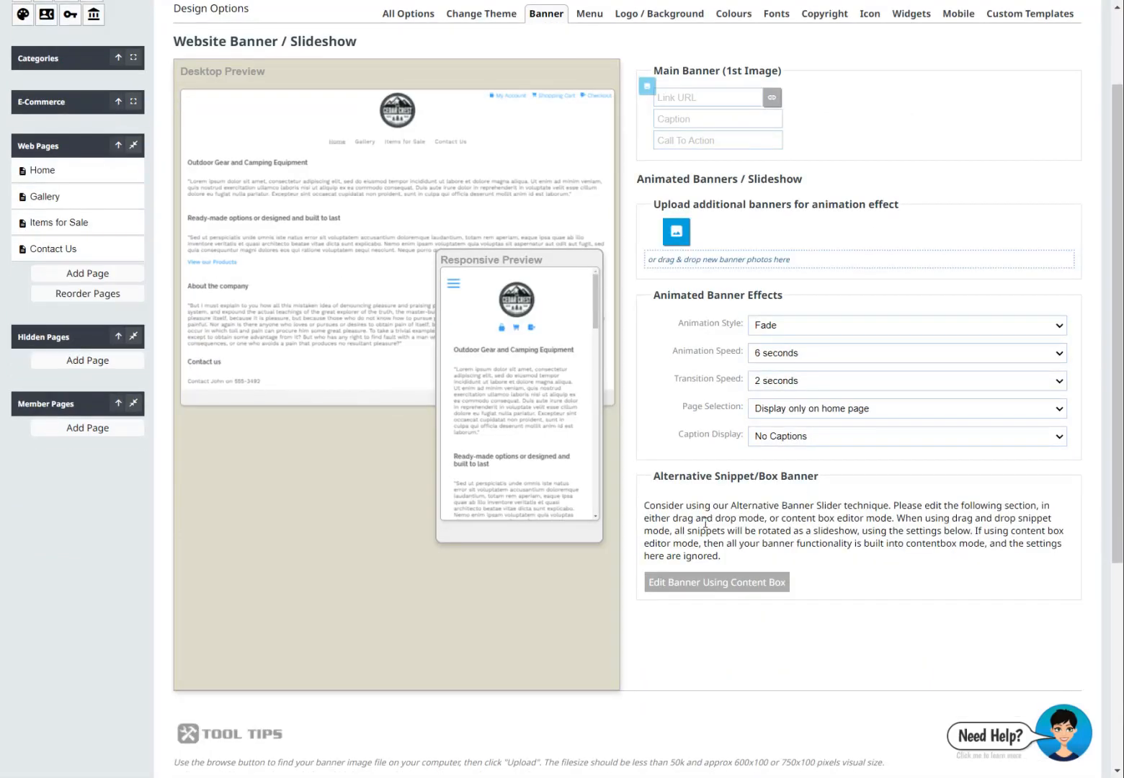
Step: Open the website banner in the Content Box editor and look through the three slides of its default slider section
{"action": "left_click", "coordinate": [726, 592]}
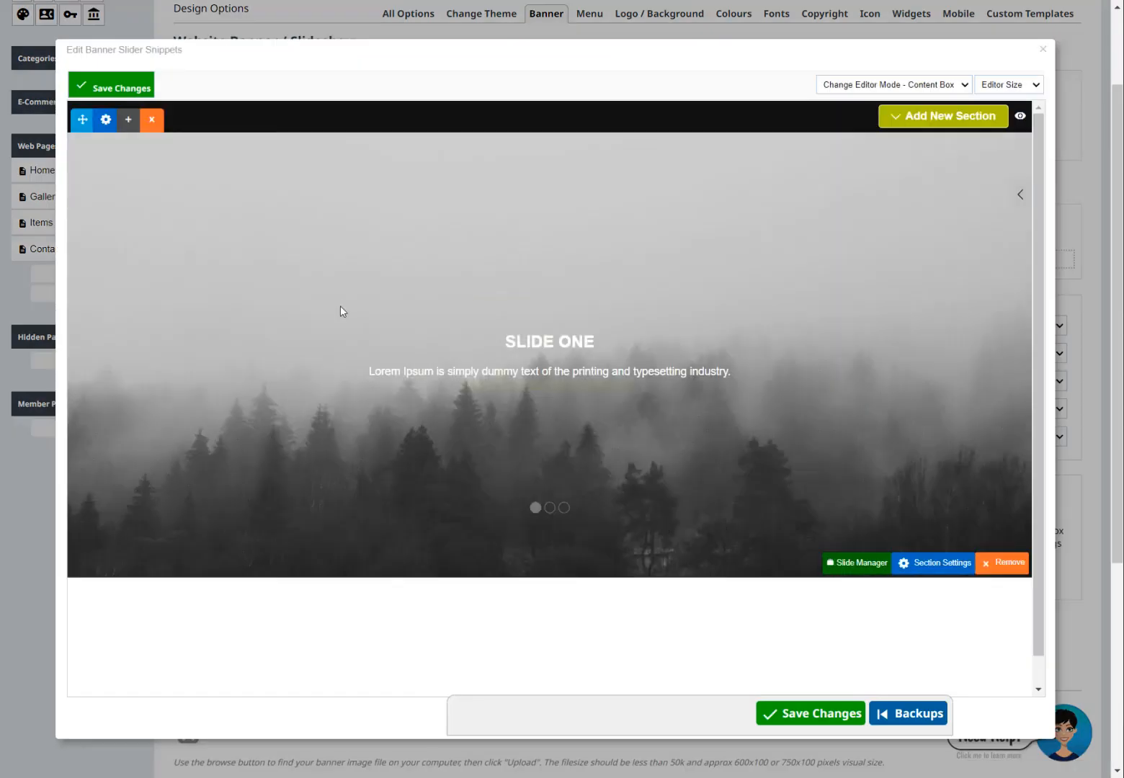
{"action": "left_click", "coordinate": [549, 509]}
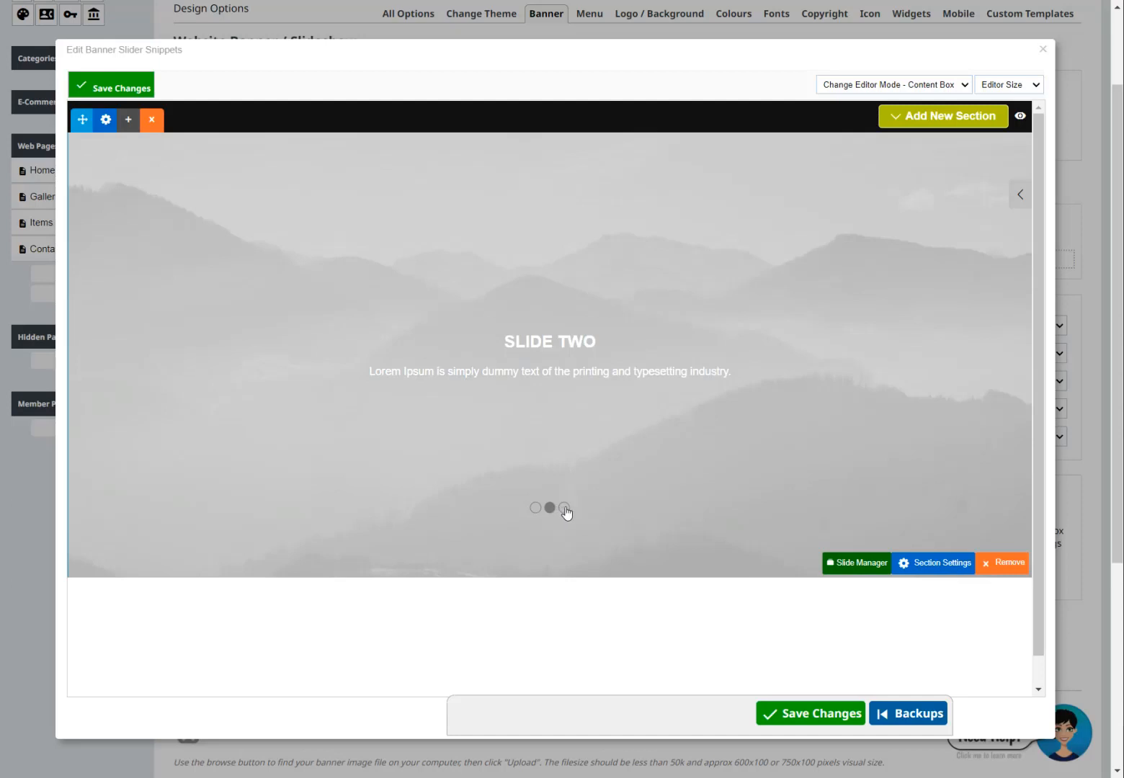
{"action": "left_click", "coordinate": [564, 508]}
{"action": "left_click", "coordinate": [549, 509]}
{"action": "left_click", "coordinate": [535, 509]}
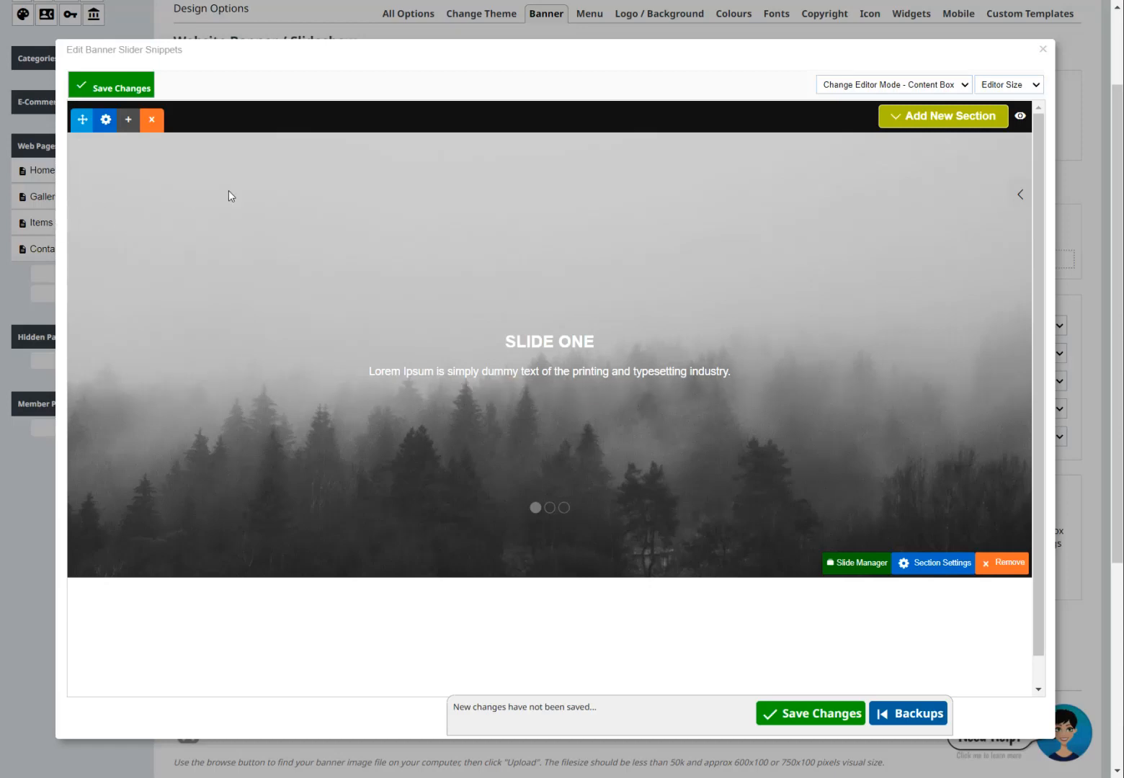
Step: Insert a new Single Caption slider section below the existing banner slider
{"action": "left_click", "coordinate": [913, 118]}
{"action": "scroll", "coordinate": [642, 384], "scroll_direction": "down", "scroll_amount": 4}
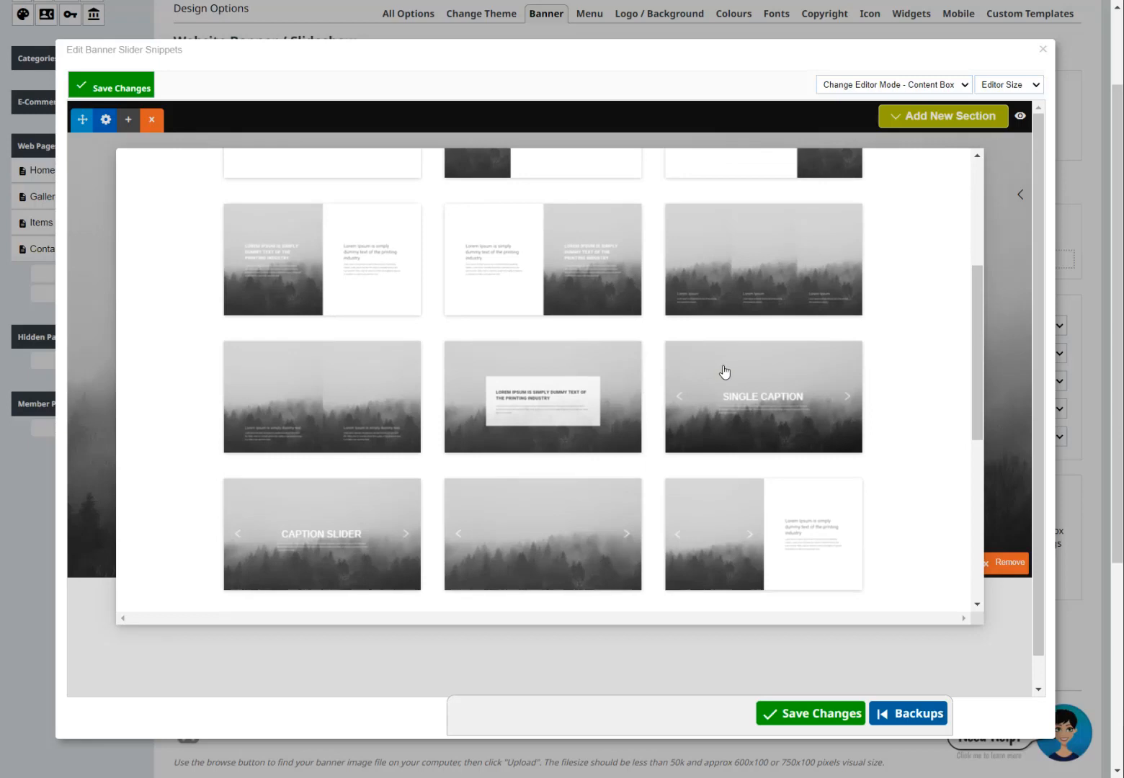
{"action": "scroll", "coordinate": [724, 371], "scroll_direction": "up", "scroll_amount": 4}
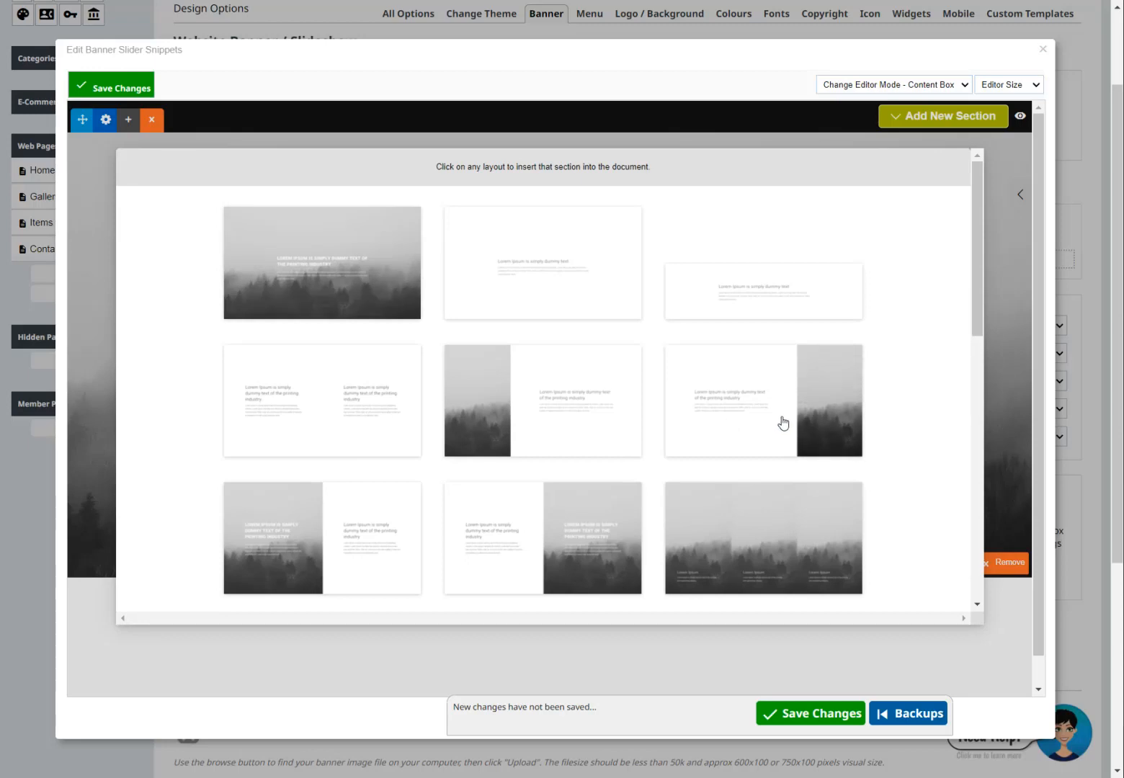
{"action": "scroll", "coordinate": [783, 421], "scroll_direction": "down", "scroll_amount": 4}
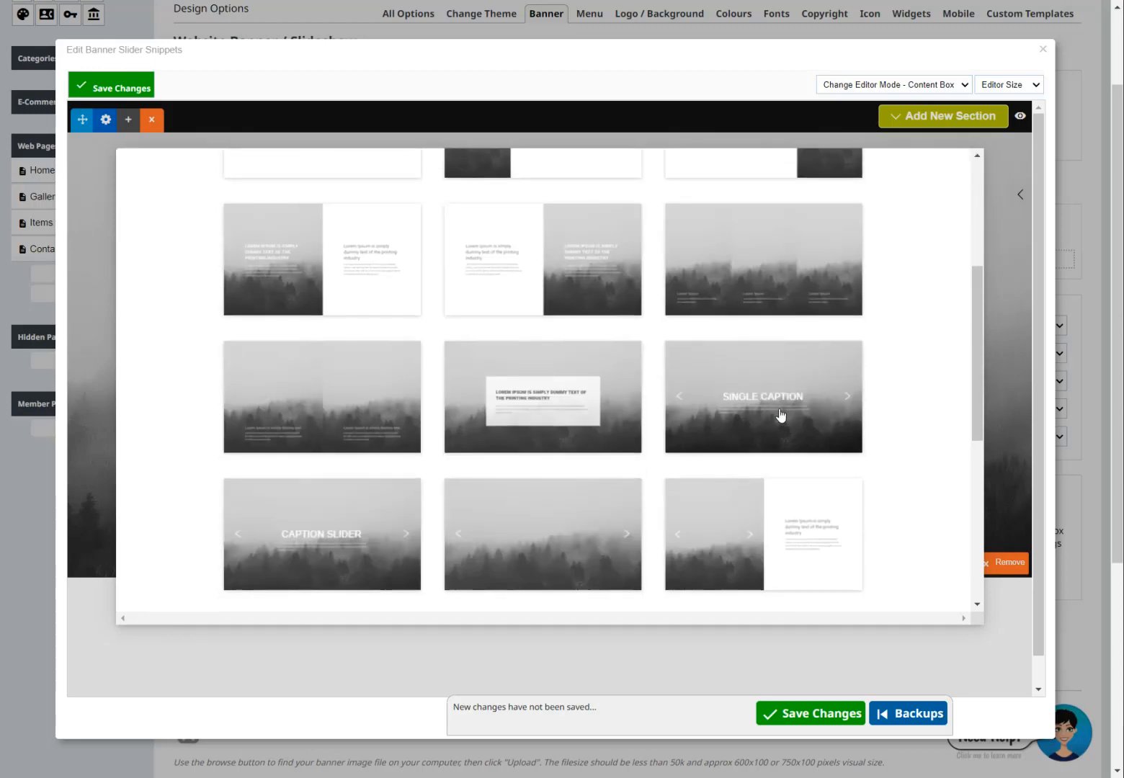
{"action": "left_click", "coordinate": [764, 379]}
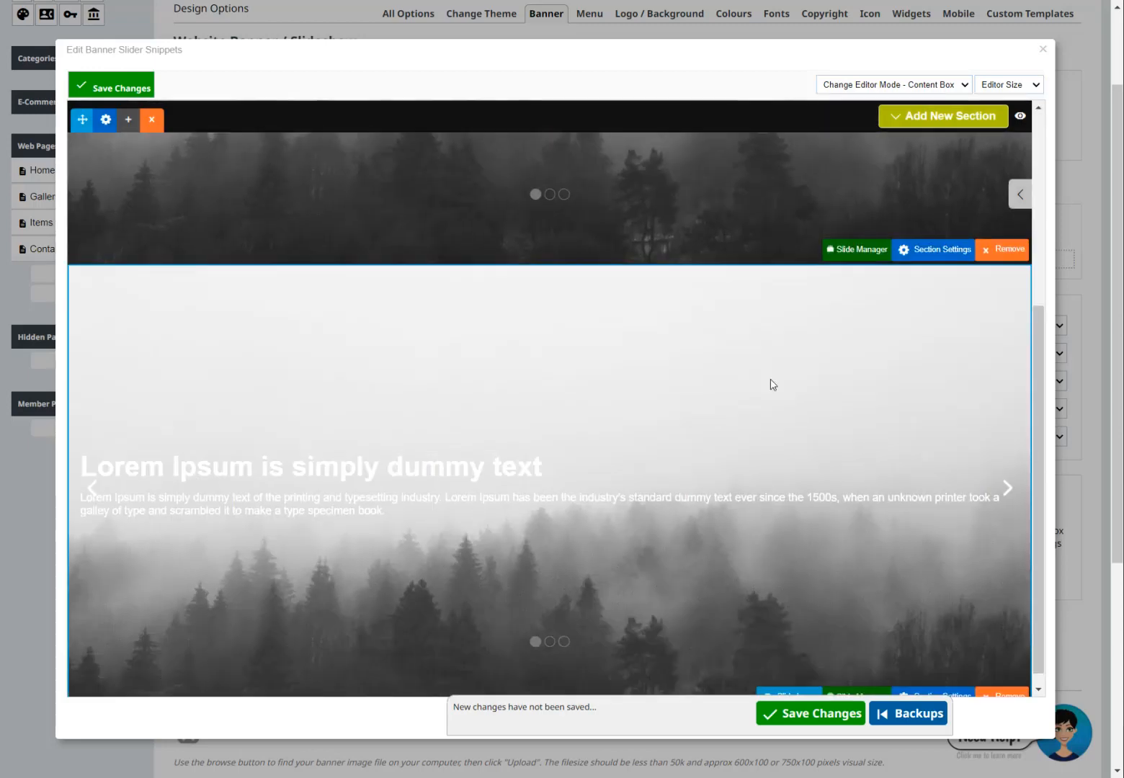
Step: Delete the original SLIDE ONE slider section, save the banner changes and dismiss the save options
{"action": "left_click", "coordinate": [419, 405]}
{"action": "scroll", "coordinate": [423, 472], "scroll_direction": "up", "scroll_amount": 5}
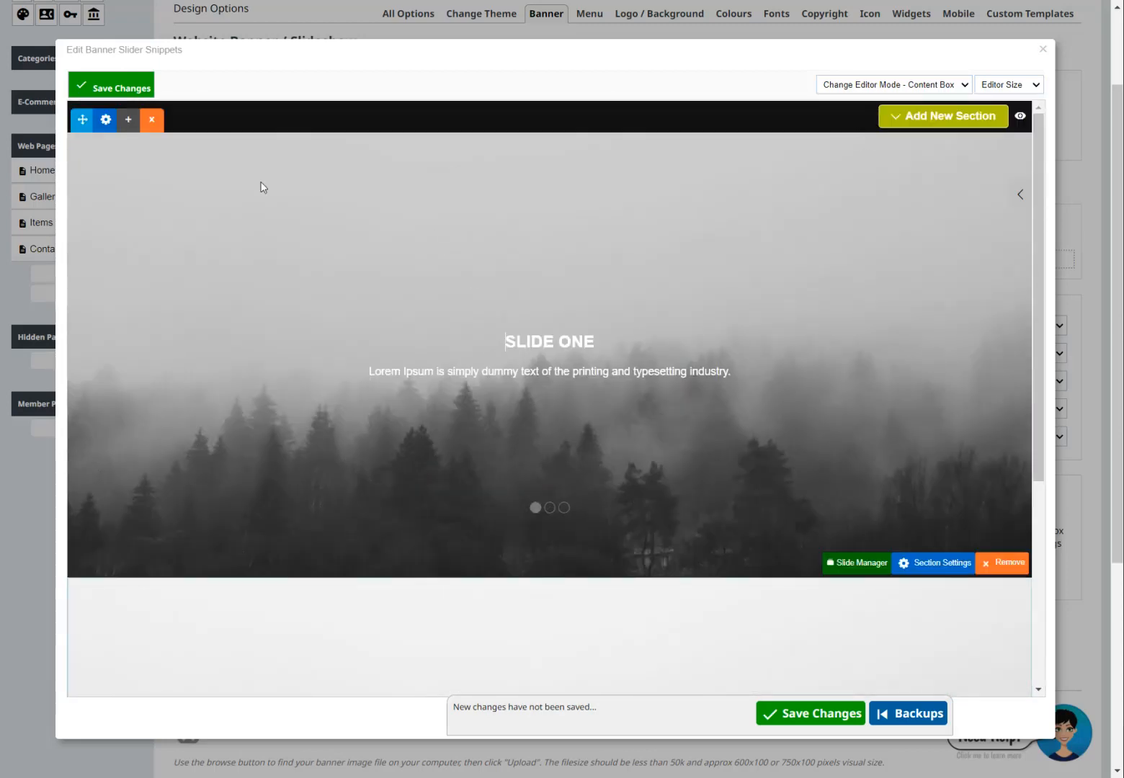
{"action": "left_click", "coordinate": [154, 121]}
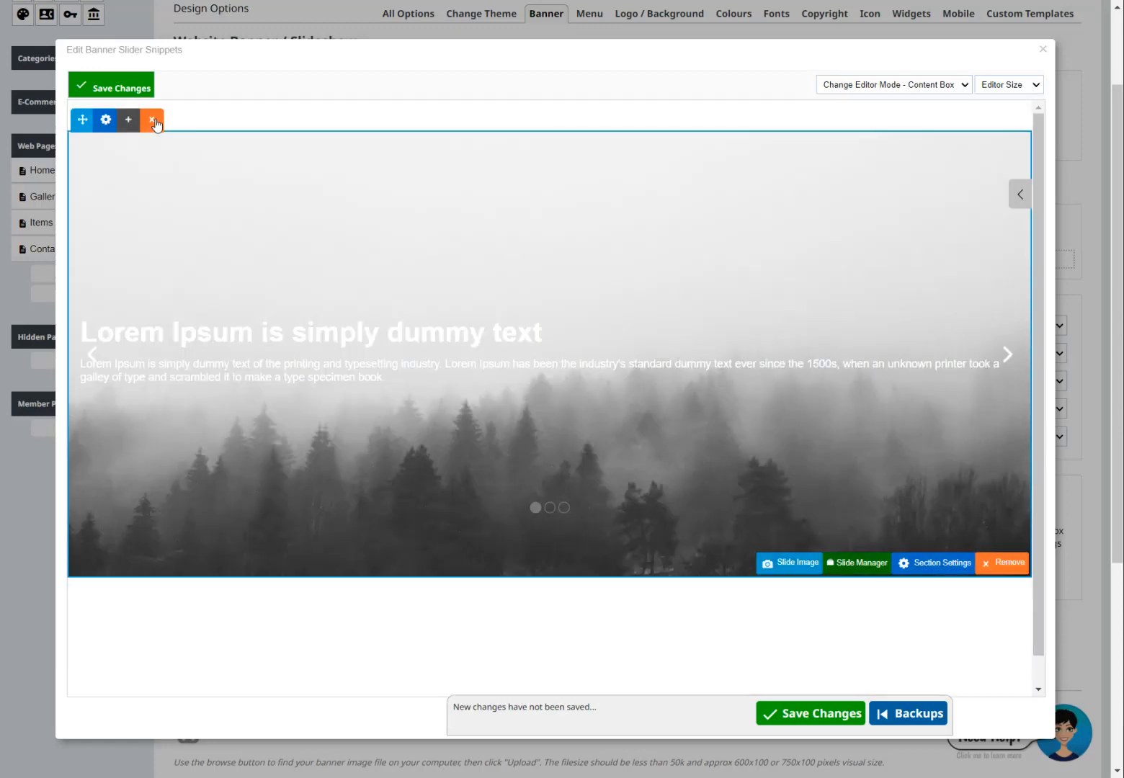
{"action": "left_click", "coordinate": [833, 714]}
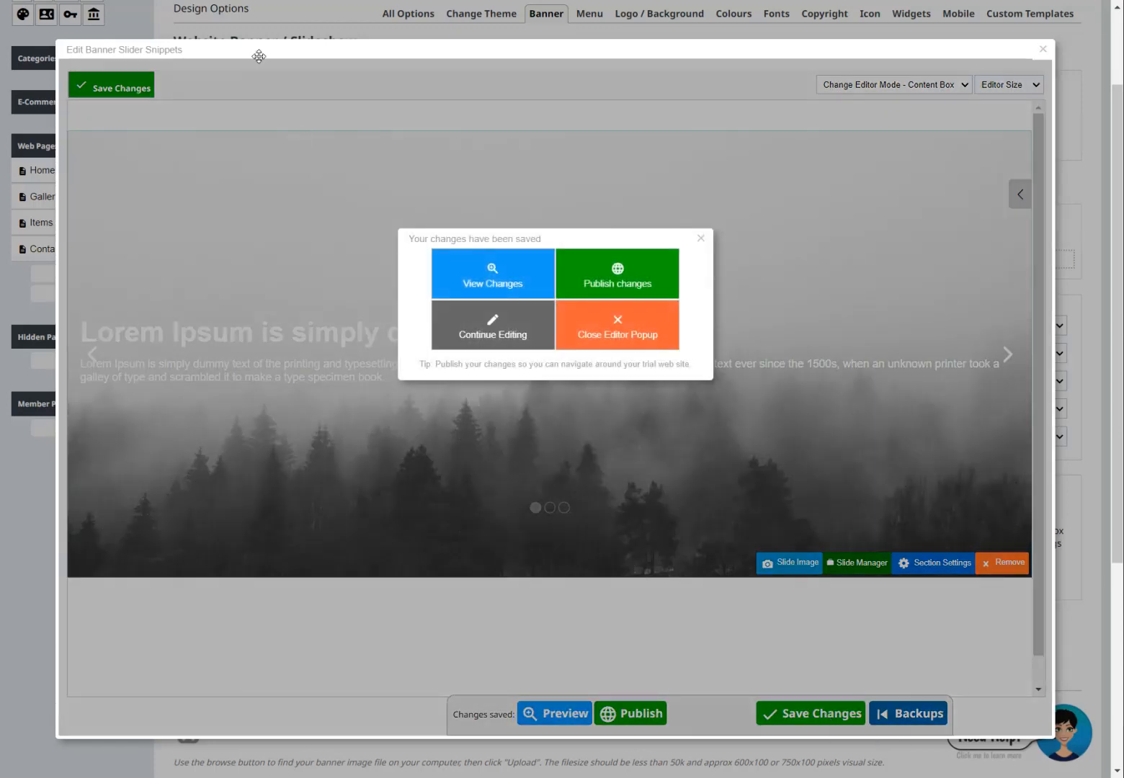
{"action": "left_click", "coordinate": [262, 86]}
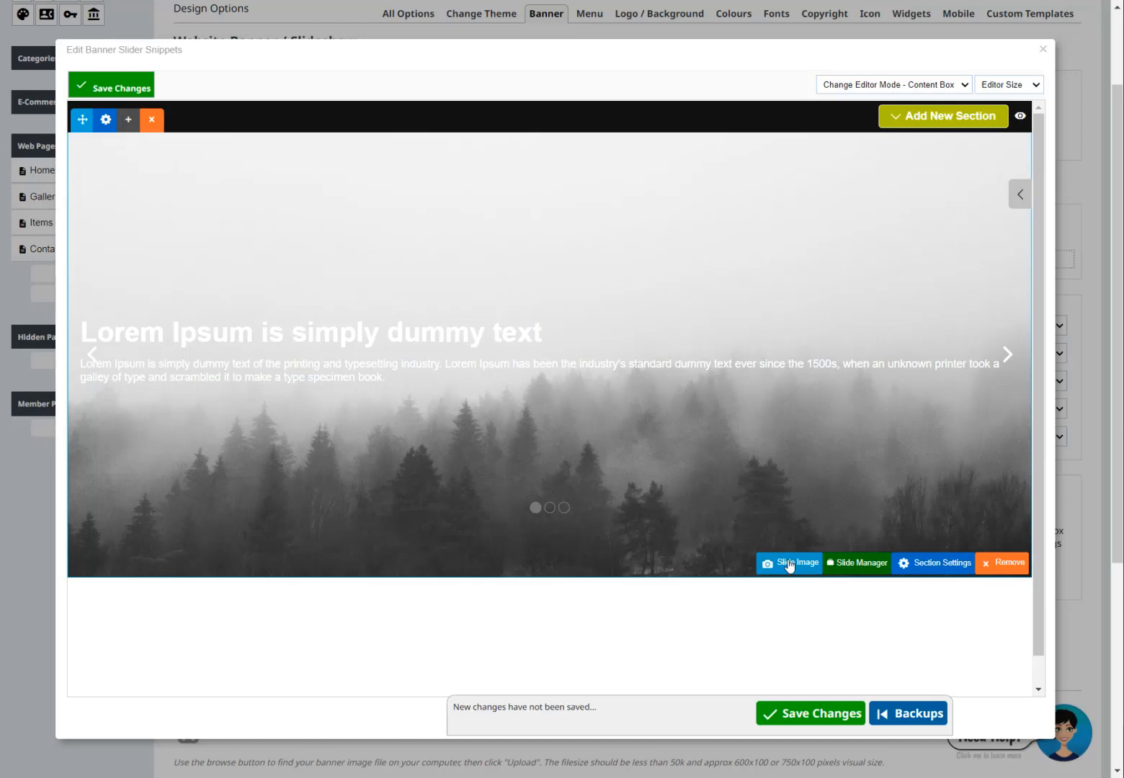
Step: Delete the second and third slides from the Single Caption slider, keeping only the forest slide
{"action": "left_click", "coordinate": [862, 563]}
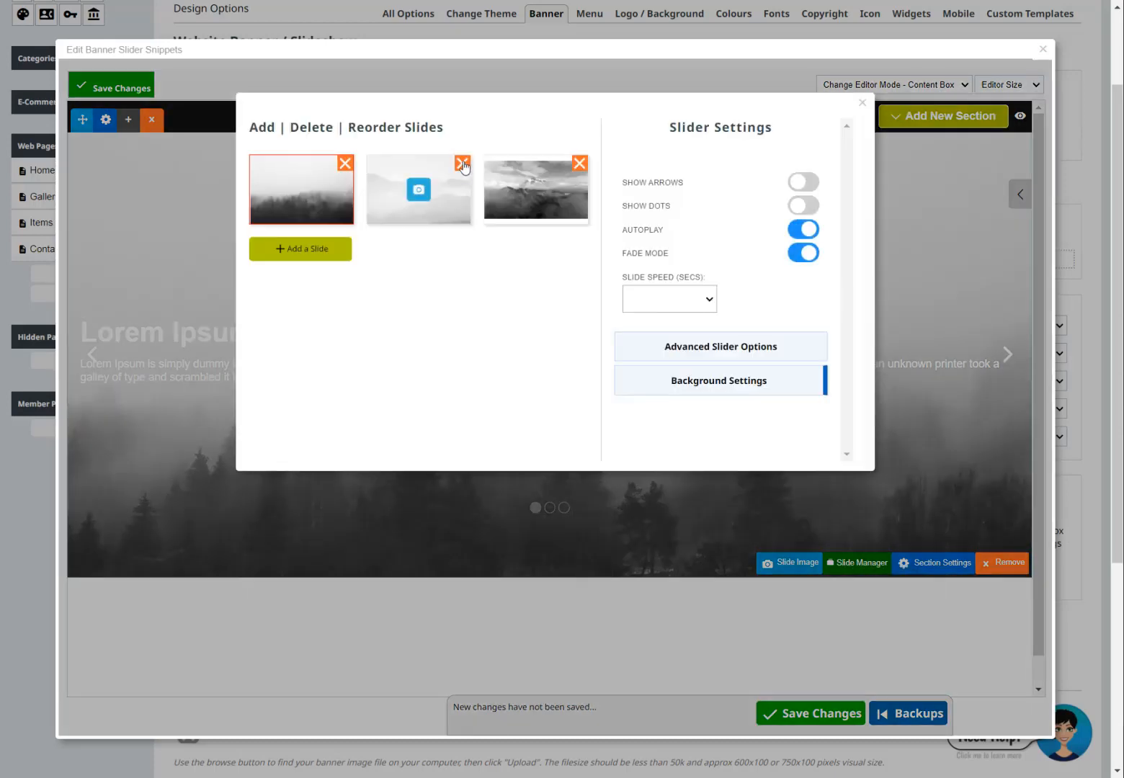
{"action": "left_click", "coordinate": [462, 164]}
{"action": "left_click", "coordinate": [462, 164]}
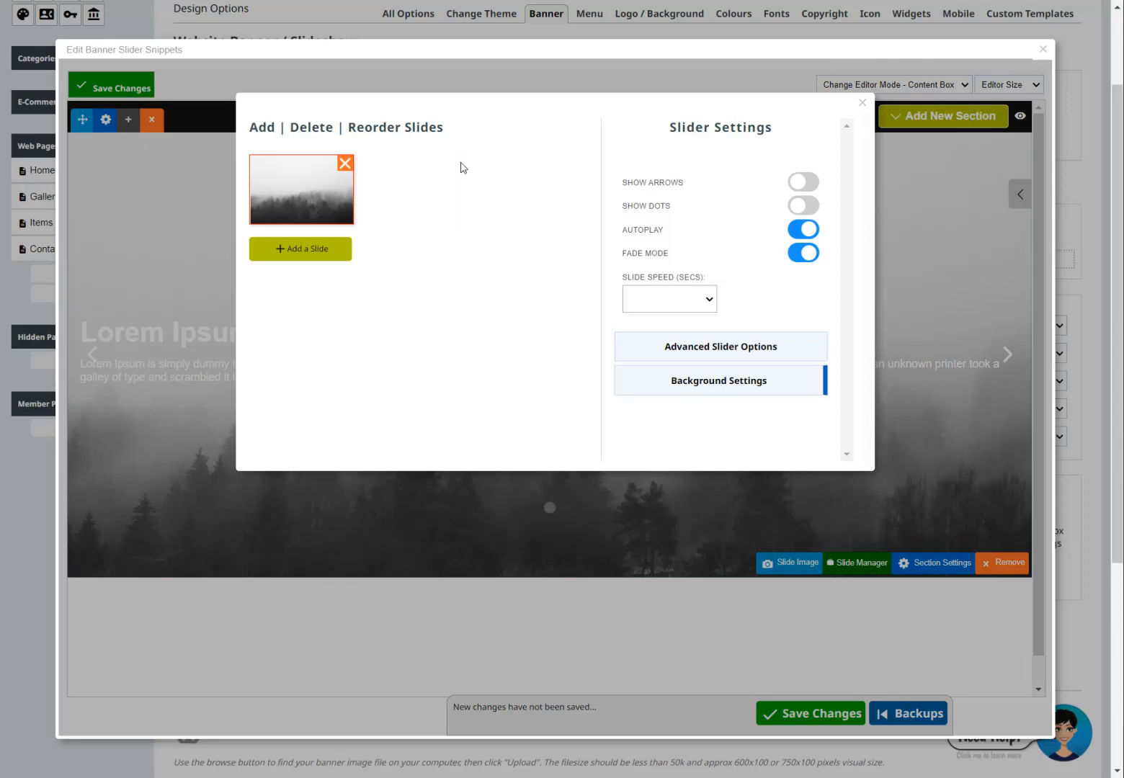
Step: Replace the remaining slide's forest image with the stored photo of colourful tents at a campsite
{"action": "left_click", "coordinate": [300, 190]}
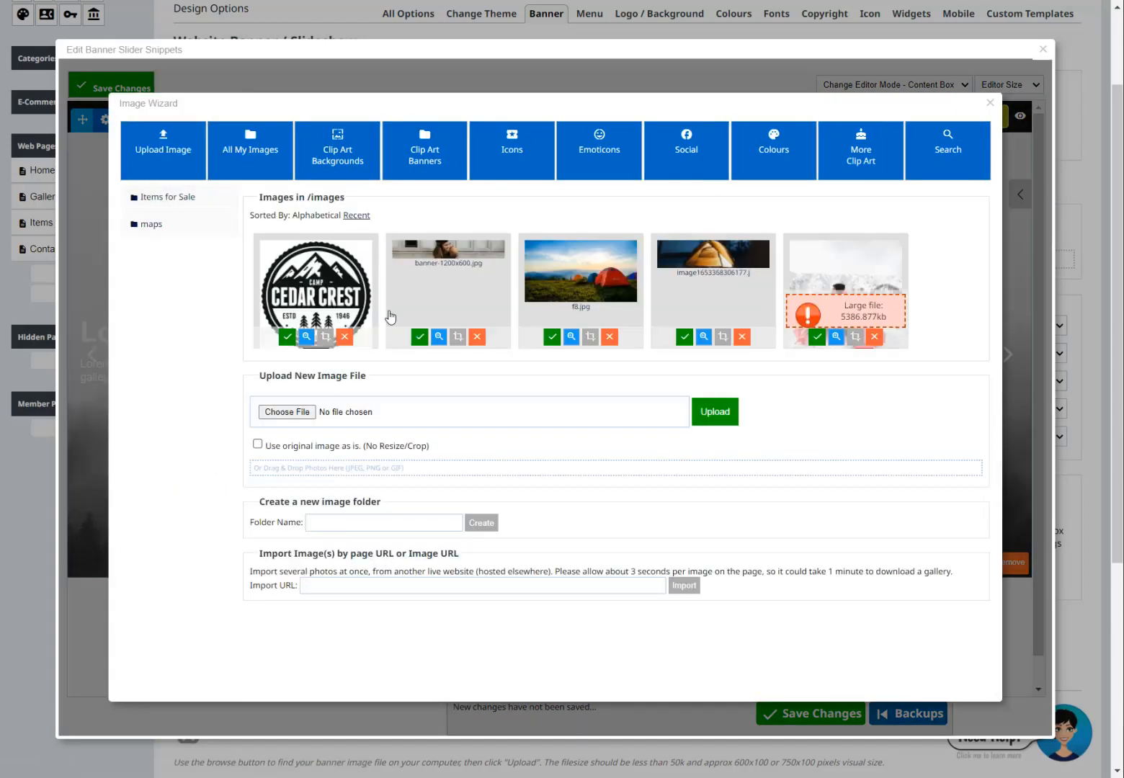
{"action": "left_click", "coordinate": [544, 264]}
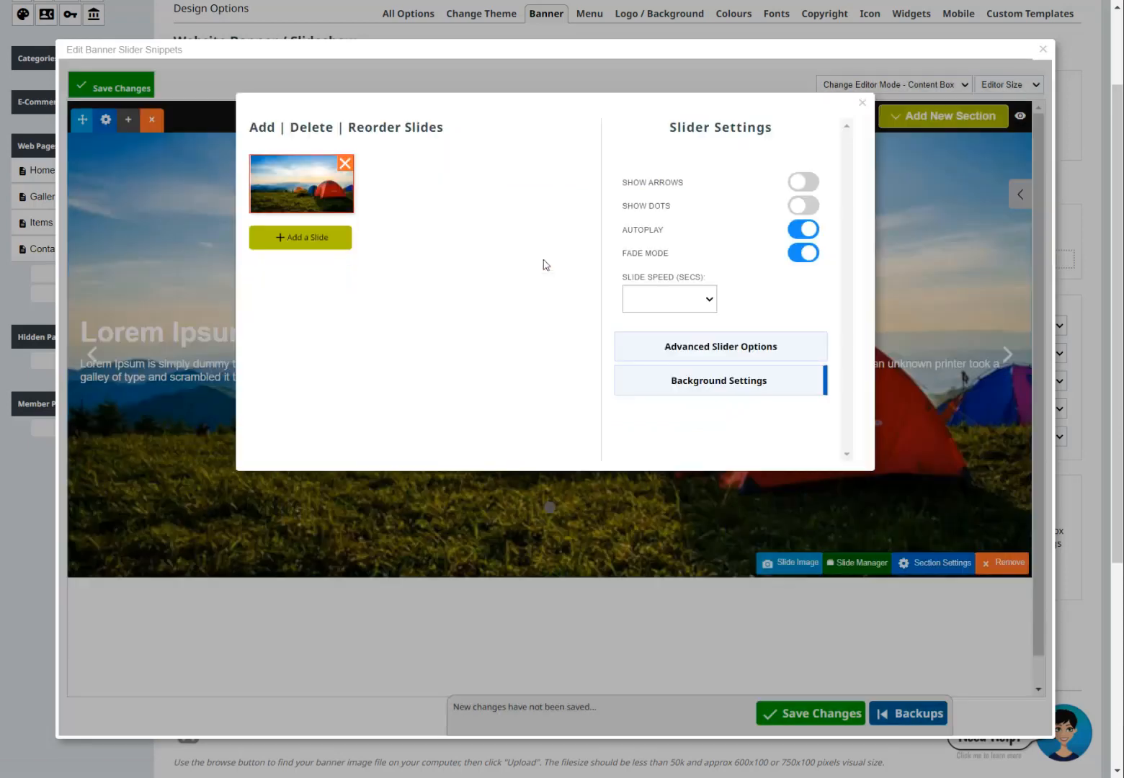
{"action": "left_click", "coordinate": [164, 300]}
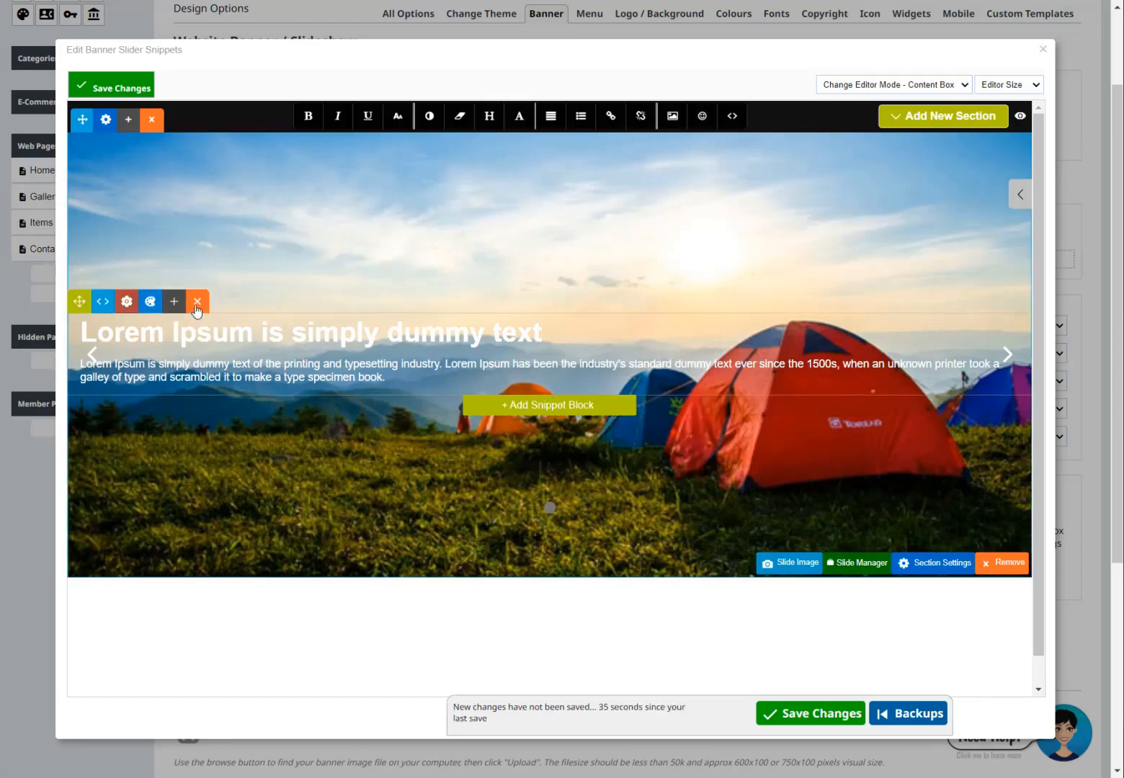
Step: Replace the banner's placeholder text block with a Heading H2 snippet reading "EXPERIENCE THE OUTDOORS"
{"action": "left_click", "coordinate": [196, 301]}
{"action": "left_click", "coordinate": [547, 325]}
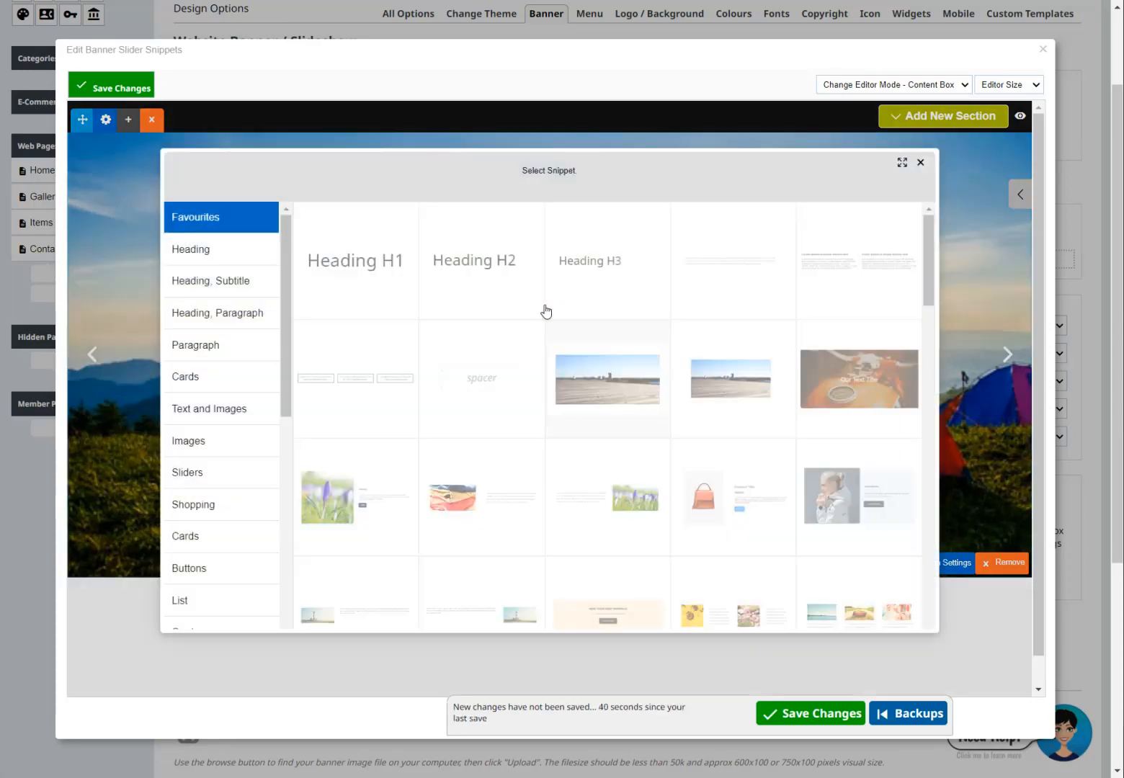
{"action": "left_click", "coordinate": [461, 270]}
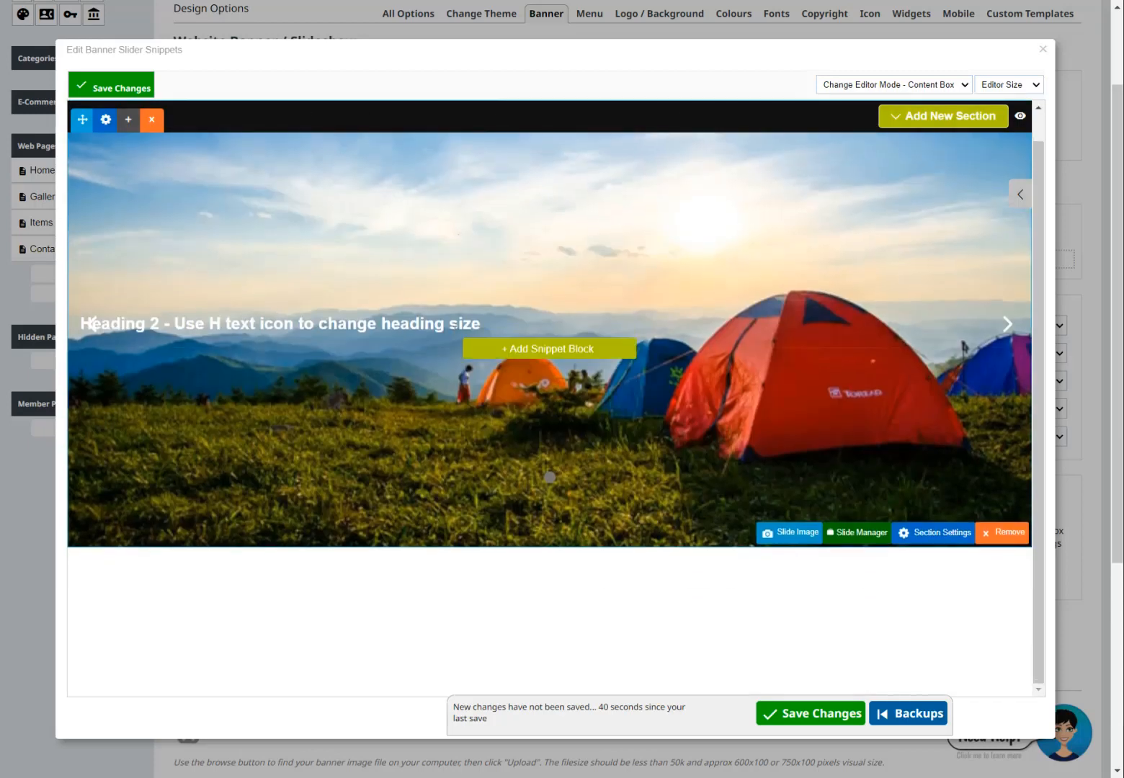
{"action": "left_click_drag", "start_coordinate": [481, 323], "coordinate": [81, 324]}
{"action": "type", "text": "EXPERIENCE THE OUTDOORS"}
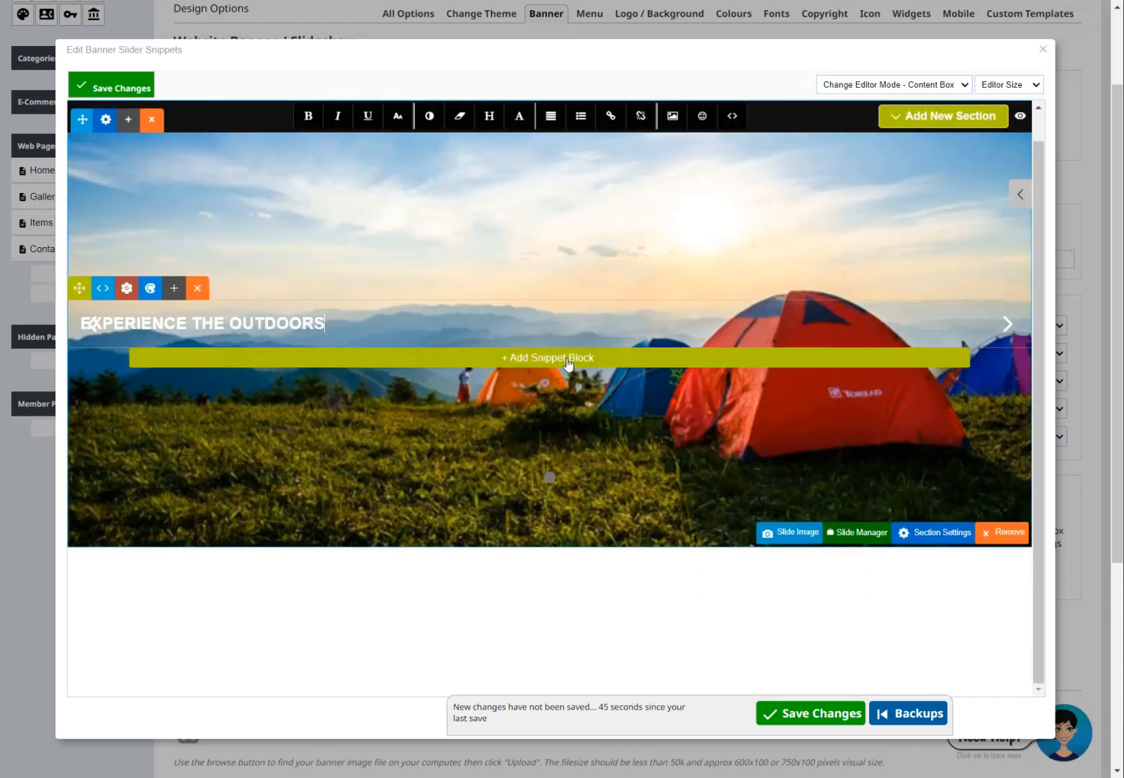
Step: Add a plain paragraph snippet below the banner heading and a "Read More" button snippet beneath it
{"action": "left_click", "coordinate": [568, 363]}
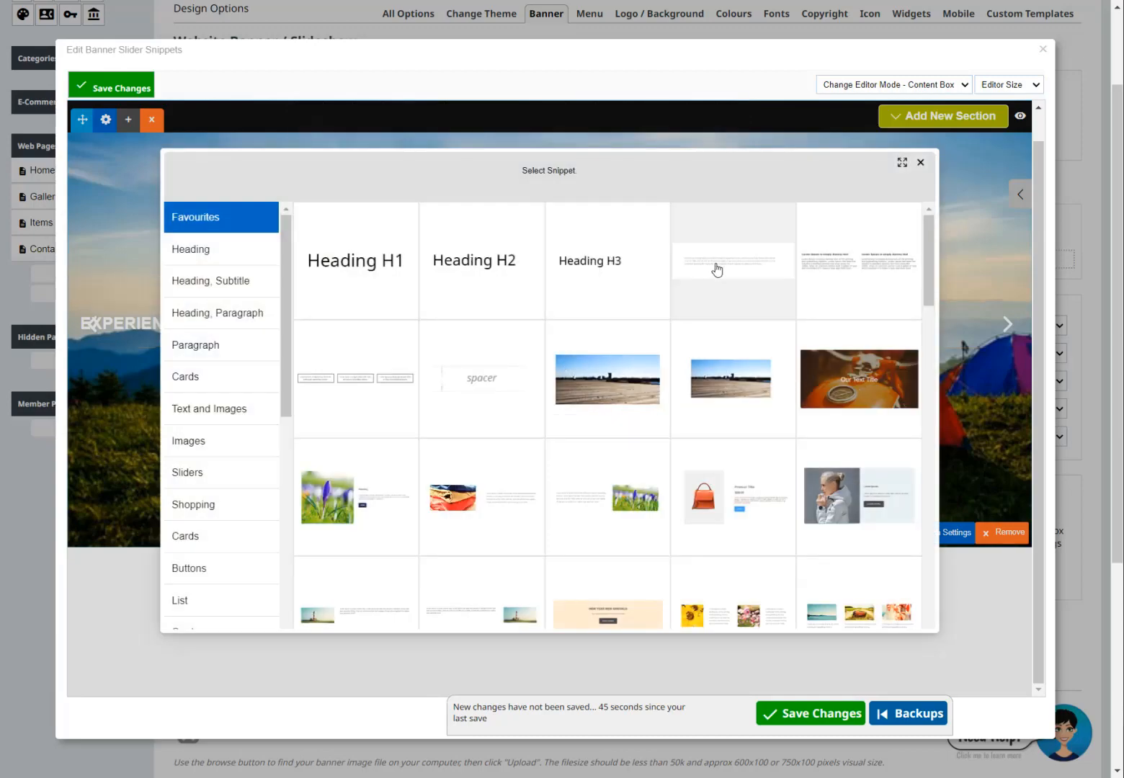
{"action": "left_click", "coordinate": [717, 268]}
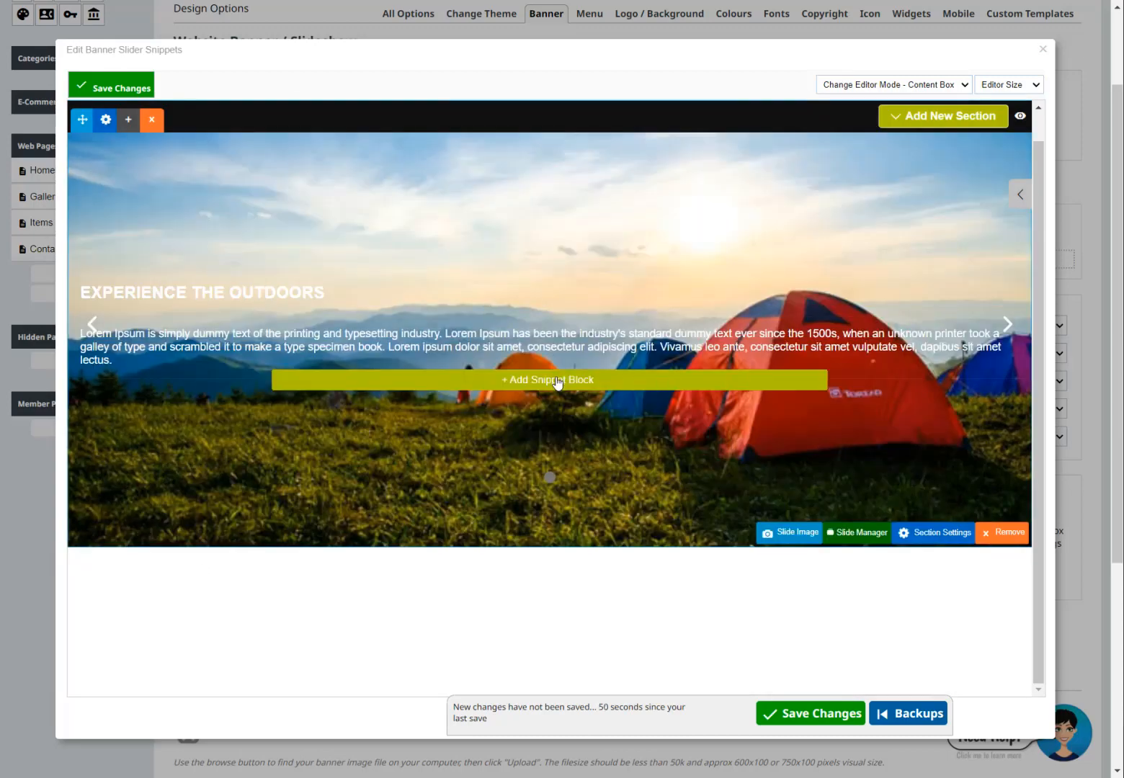
{"action": "left_click", "coordinate": [556, 380]}
{"action": "scroll", "coordinate": [594, 439], "scroll_direction": "down", "scroll_amount": 5}
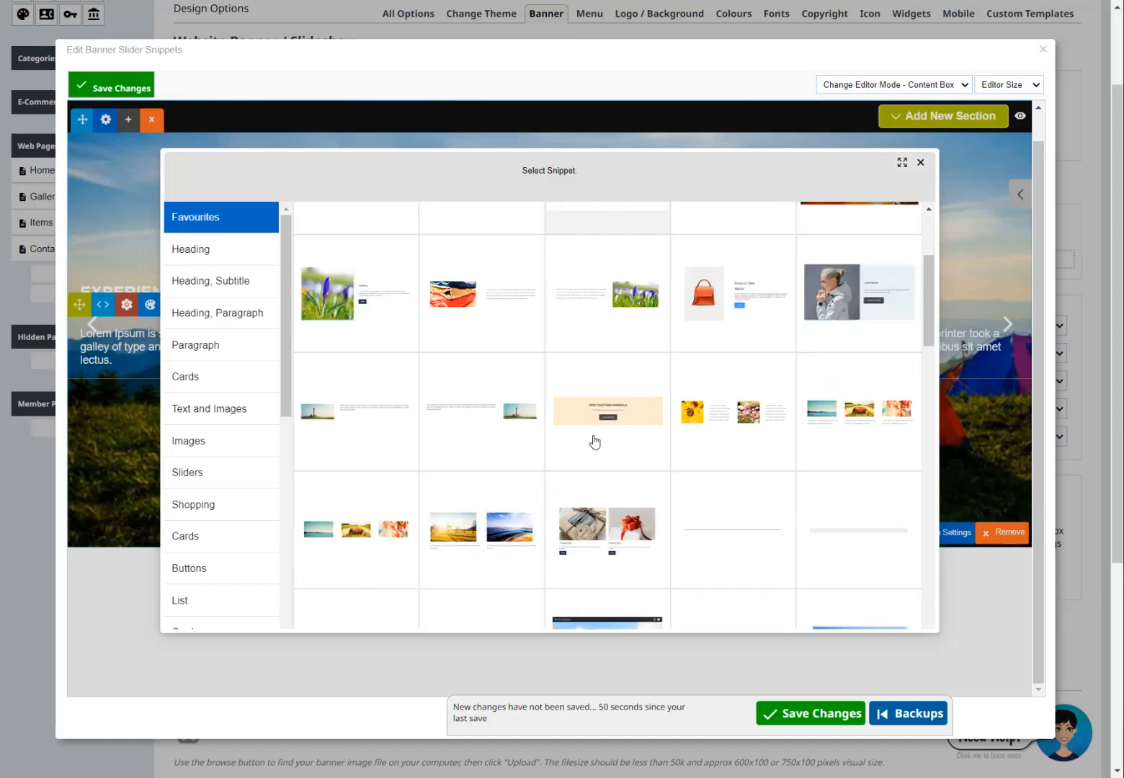
{"action": "left_click", "coordinate": [356, 513]}
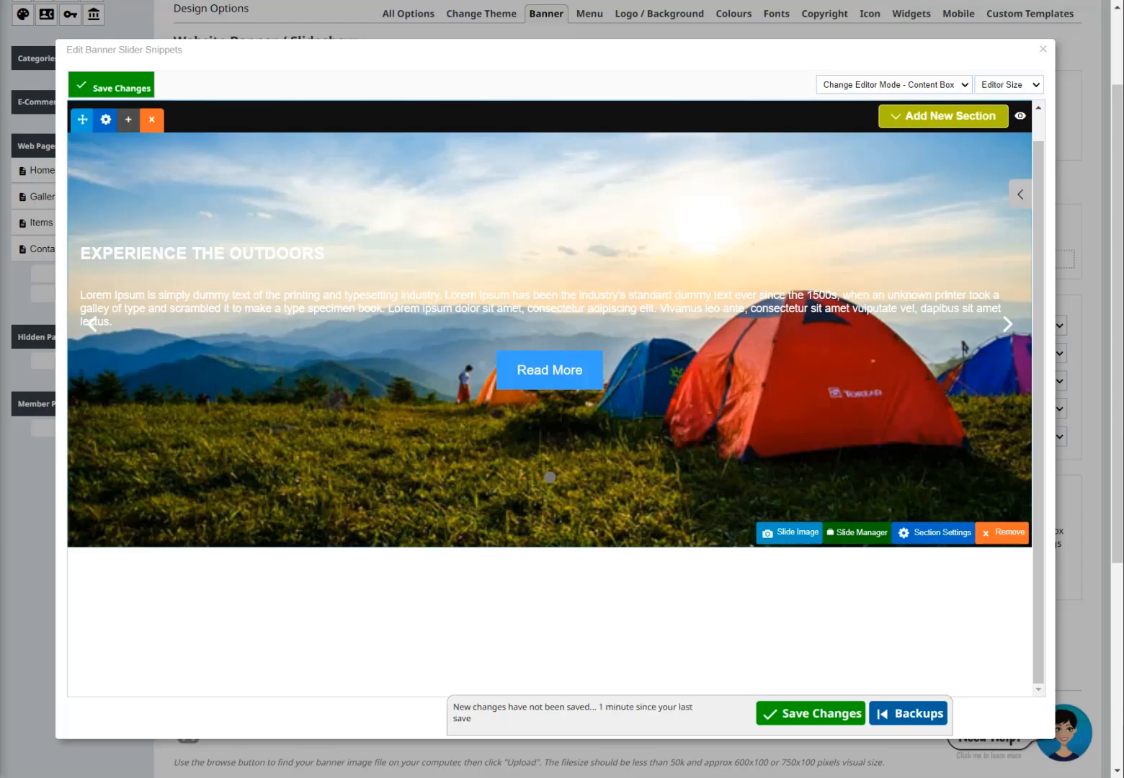
Step: Replace the paragraph text with "Why put your feet up when you can put your feet out?Check out our range of outdoor pup and a family tents"
{"action": "left_click_drag", "start_coordinate": [140, 324], "coordinate": [73, 301]}
{"action": "key", "text": "ctrl+v"}
Step: Left-align the "Read More" button under the banner paragraph
{"action": "left_click", "coordinate": [582, 364]}
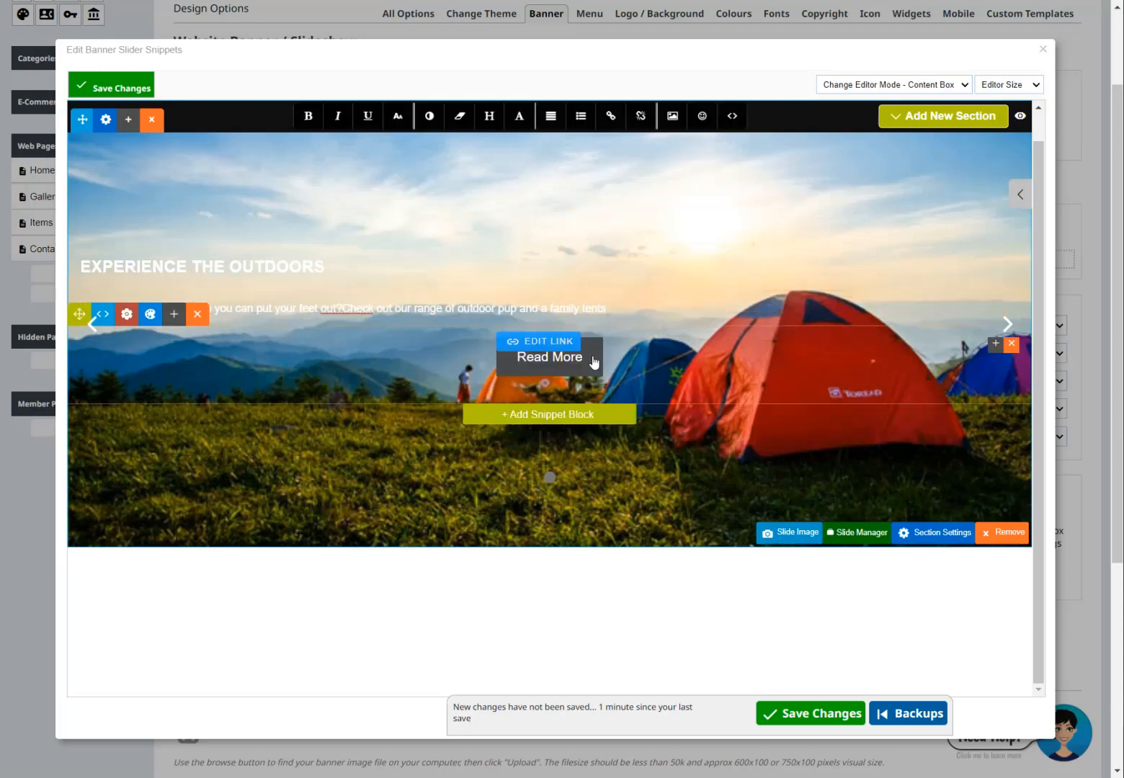
{"action": "left_click_drag", "start_coordinate": [583, 364], "coordinate": [514, 360]}
{"action": "left_click", "coordinate": [551, 116]}
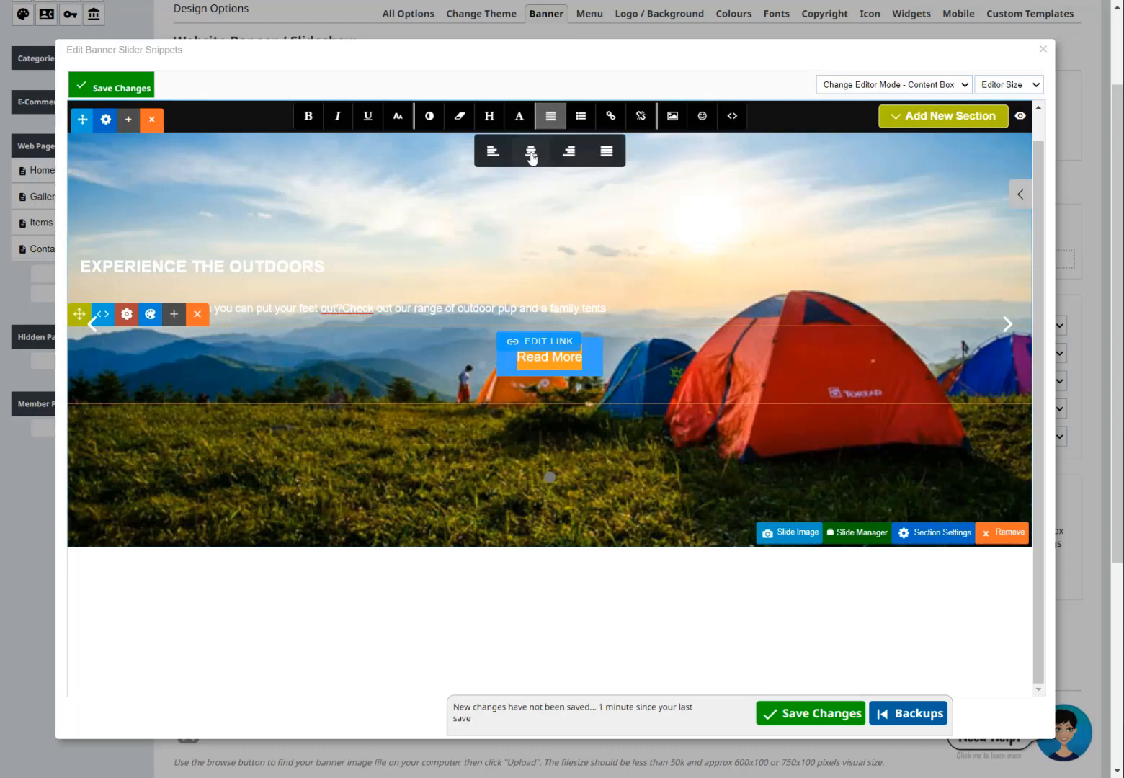
{"action": "left_click", "coordinate": [492, 151]}
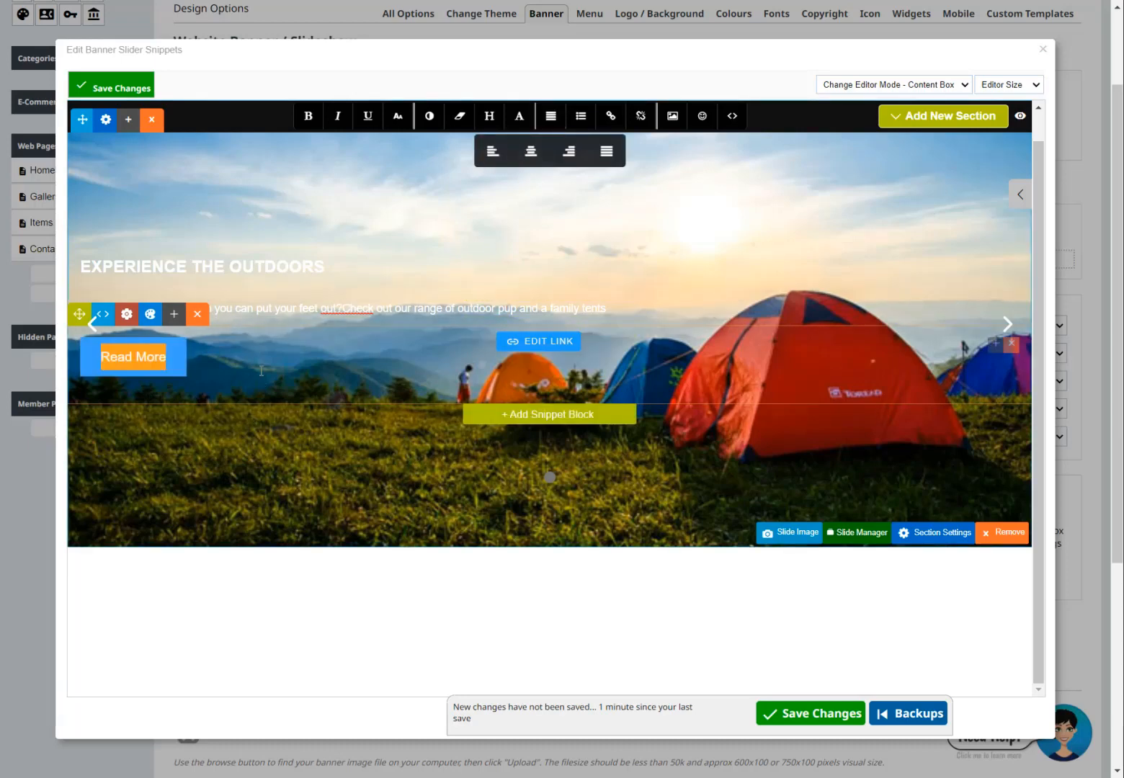
{"action": "left_click", "coordinate": [360, 244]}
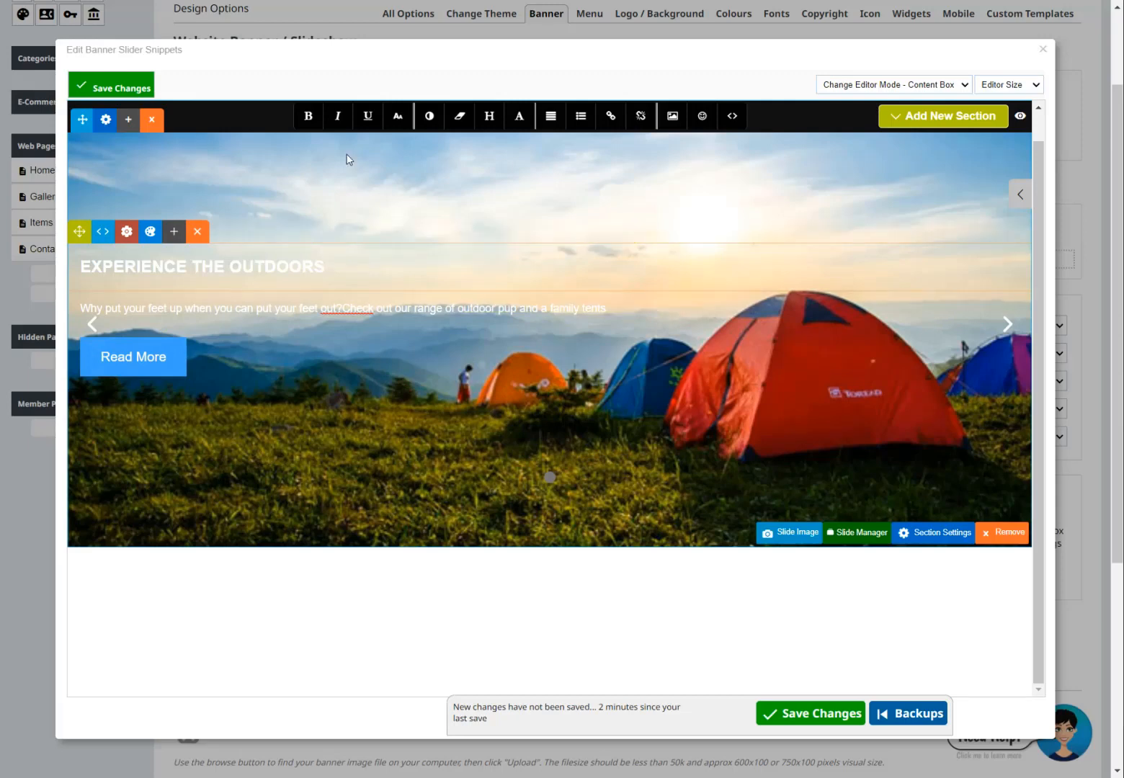
Step: Set the banner section's height to 600px and its content width to 500px
{"action": "left_click", "coordinate": [106, 119]}
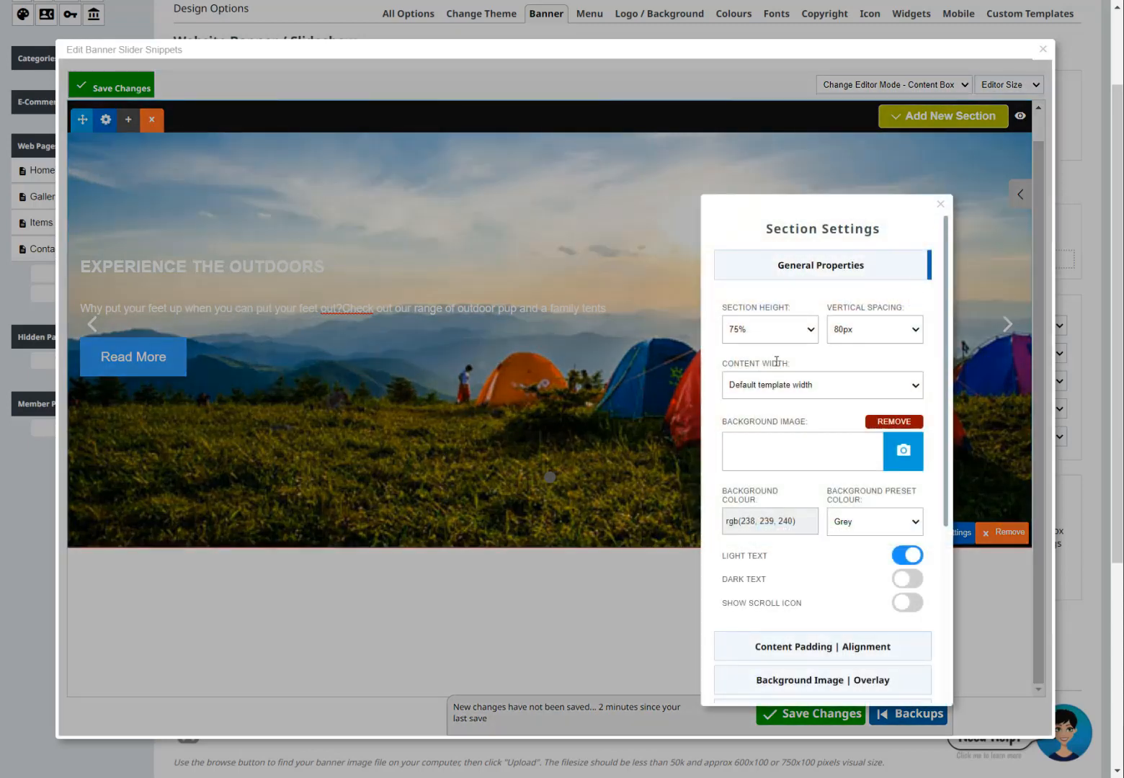
{"action": "left_click", "coordinate": [786, 331]}
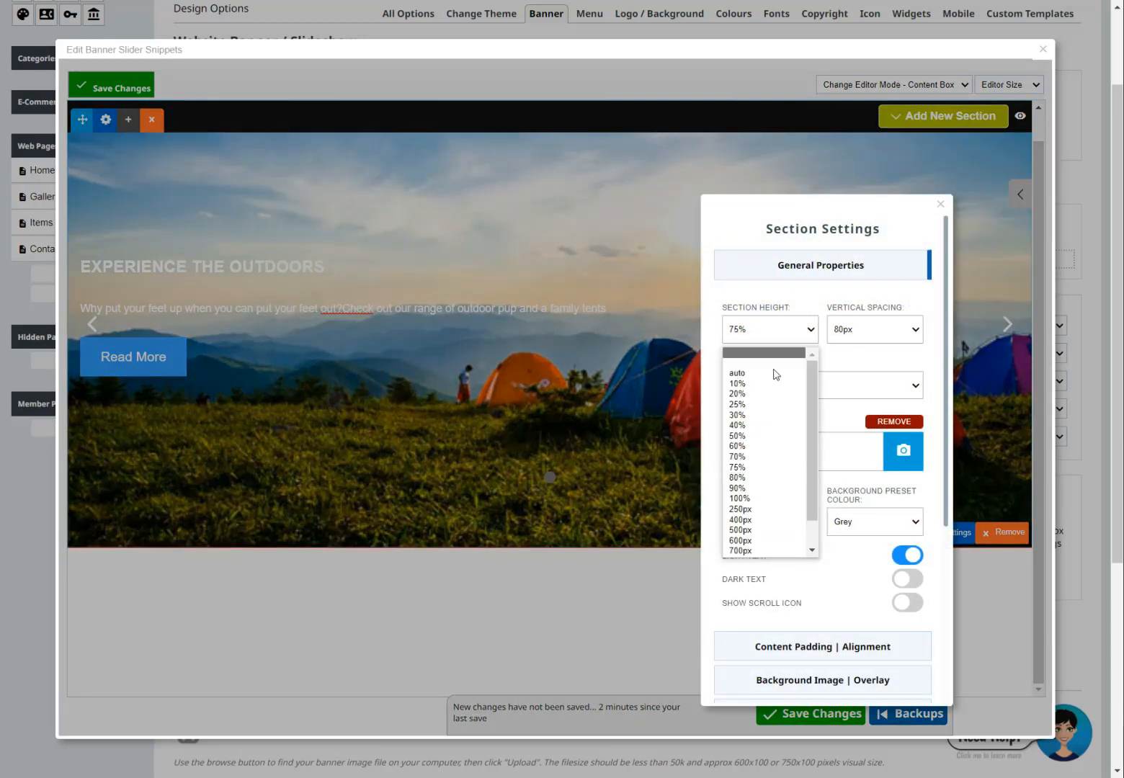
{"action": "scroll", "coordinate": [775, 482], "scroll_direction": "down", "scroll_amount": 1}
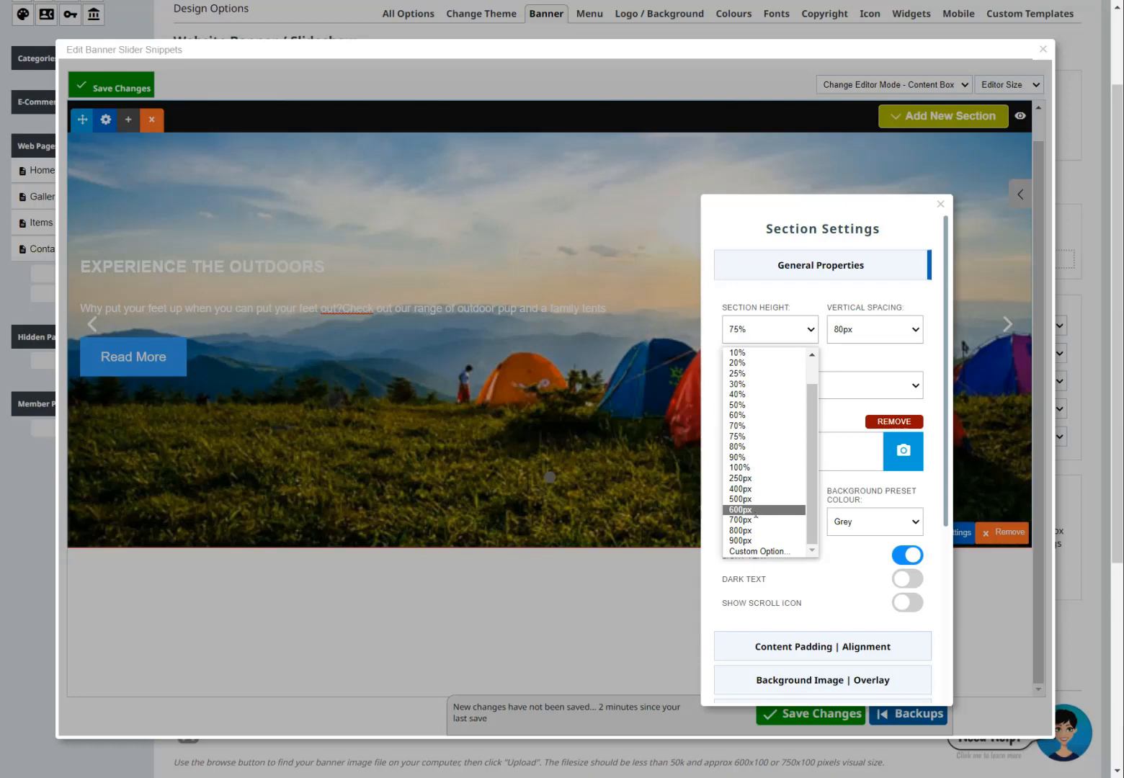
{"action": "left_click", "coordinate": [755, 511]}
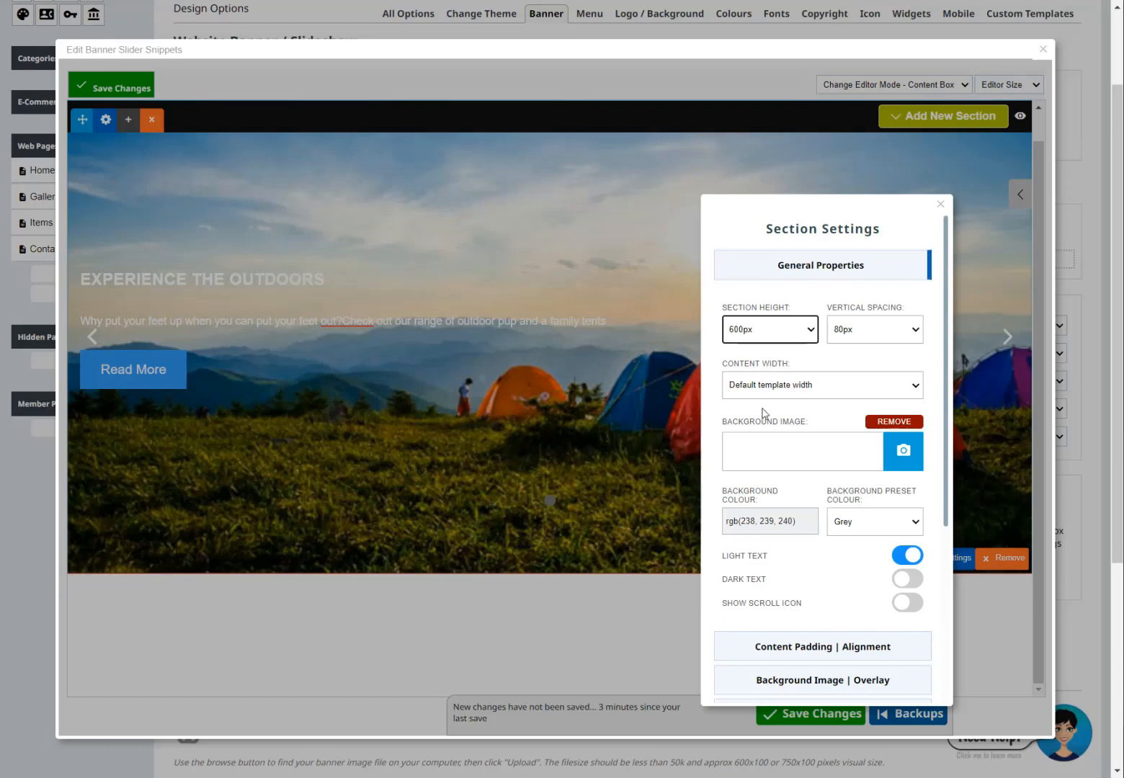
{"action": "left_click", "coordinate": [772, 388]}
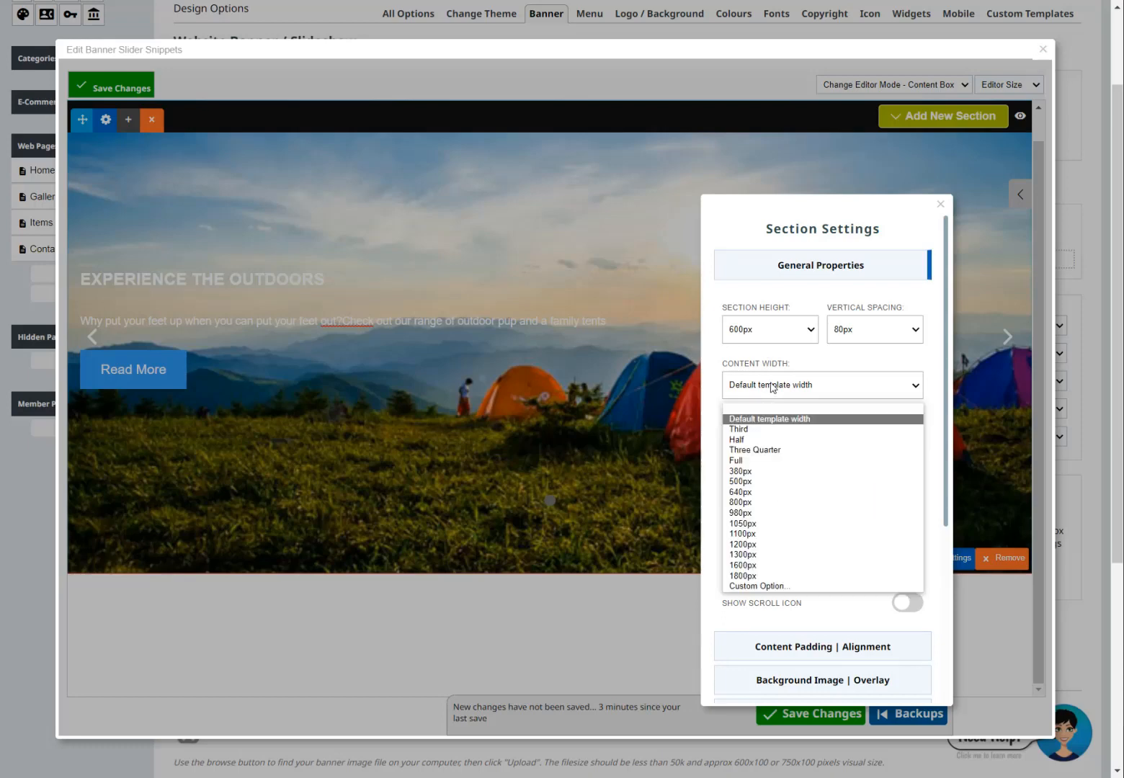
{"action": "left_click", "coordinate": [763, 481]}
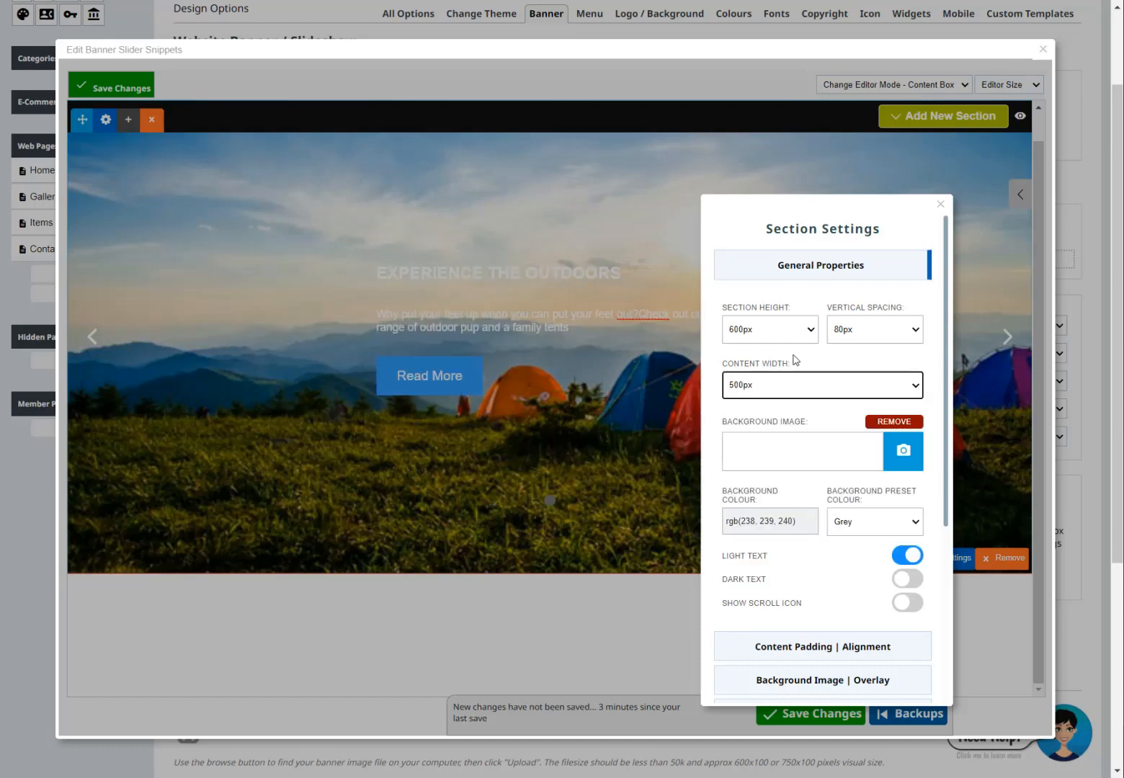
Step: Align the banner section's content block to the middle left of the slide
{"action": "scroll", "coordinate": [852, 609], "scroll_direction": "down", "scroll_amount": 3}
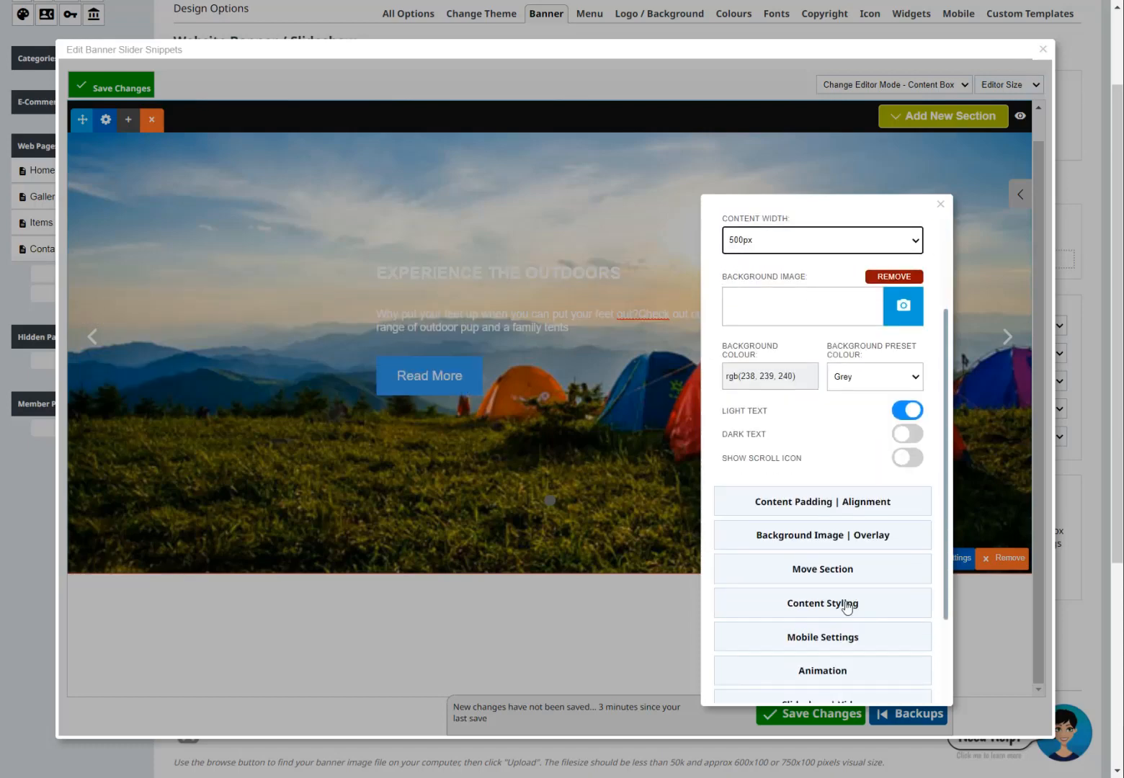
{"action": "left_click", "coordinate": [828, 502]}
{"action": "left_click", "coordinate": [756, 394]}
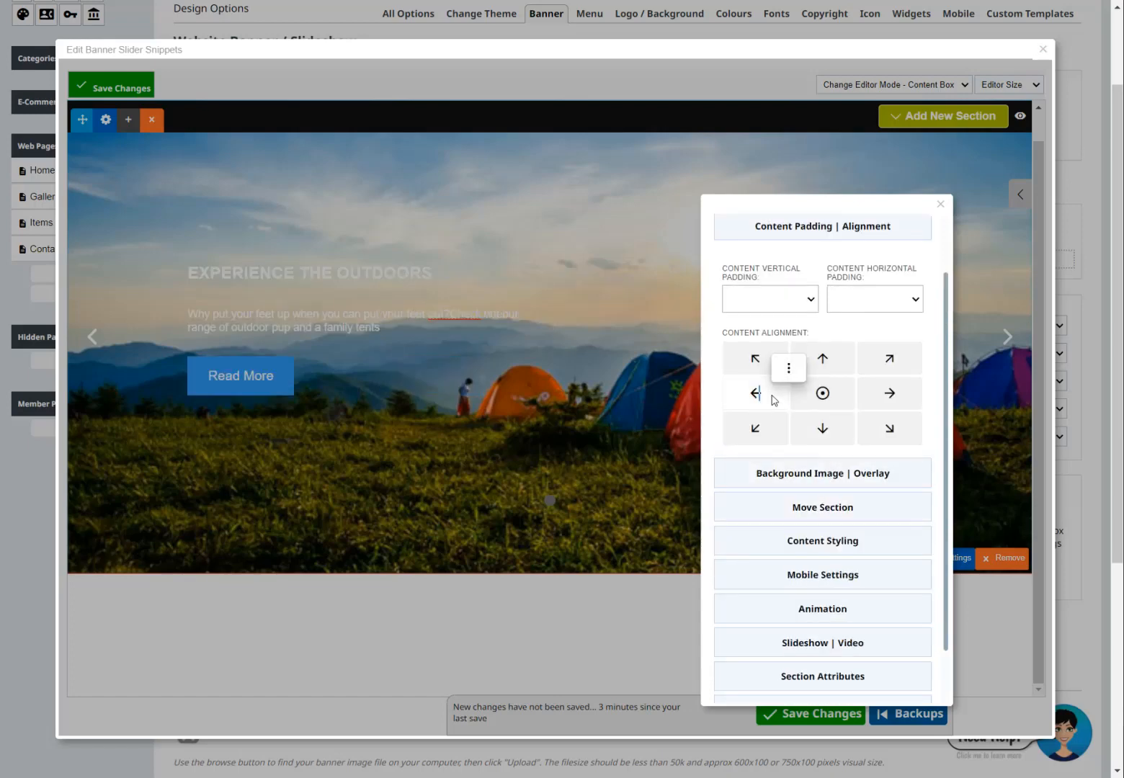
{"action": "scroll", "coordinate": [773, 399], "scroll_direction": "up", "scroll_amount": 3}
{"action": "left_click", "coordinate": [821, 264]}
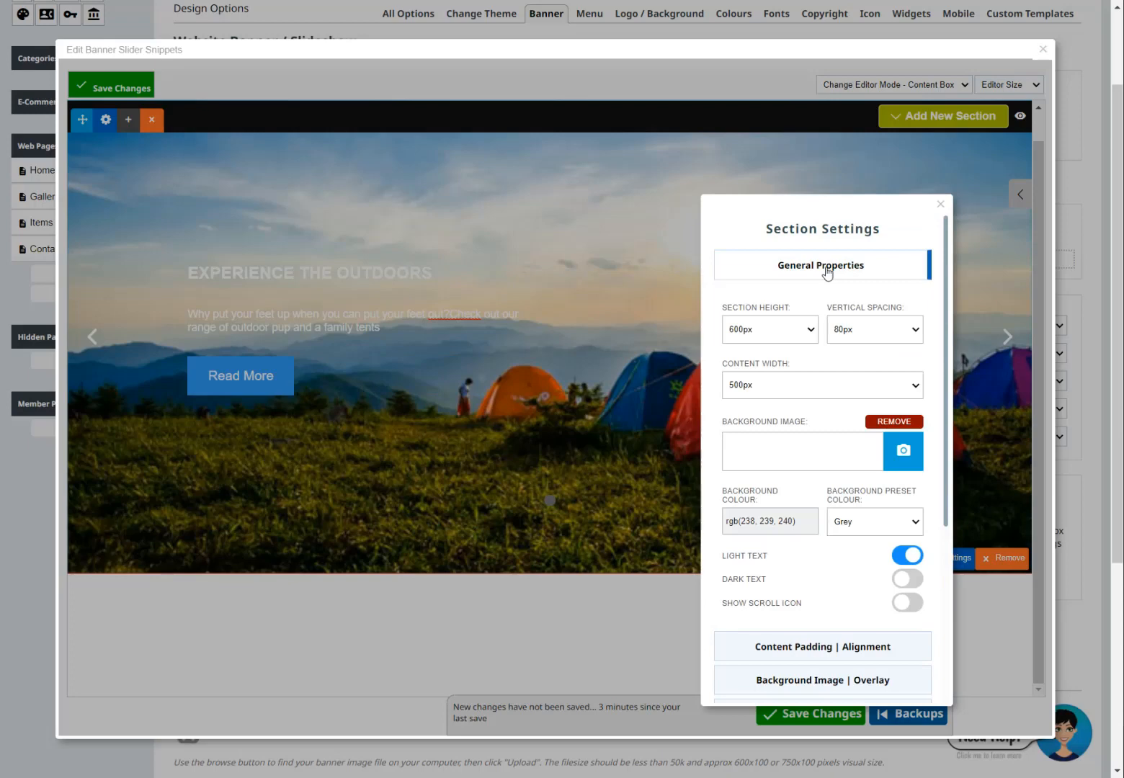
{"action": "left_click", "coordinate": [778, 520]}
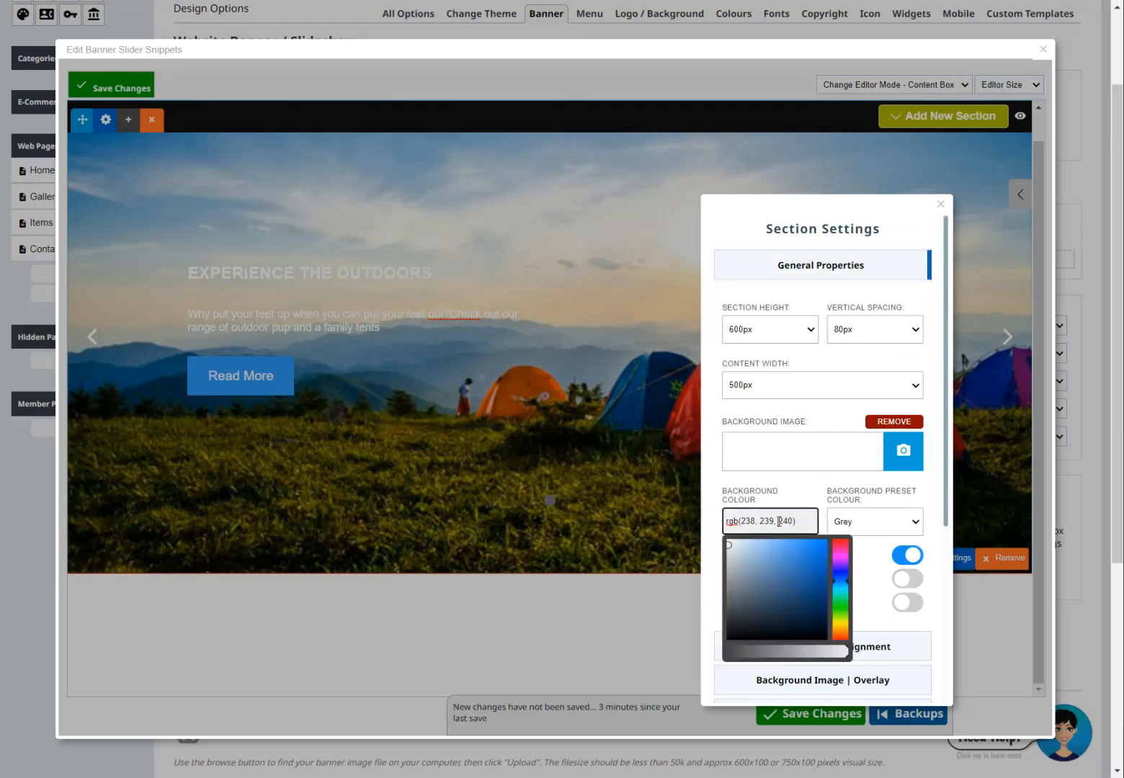
{"action": "left_click", "coordinate": [794, 493]}
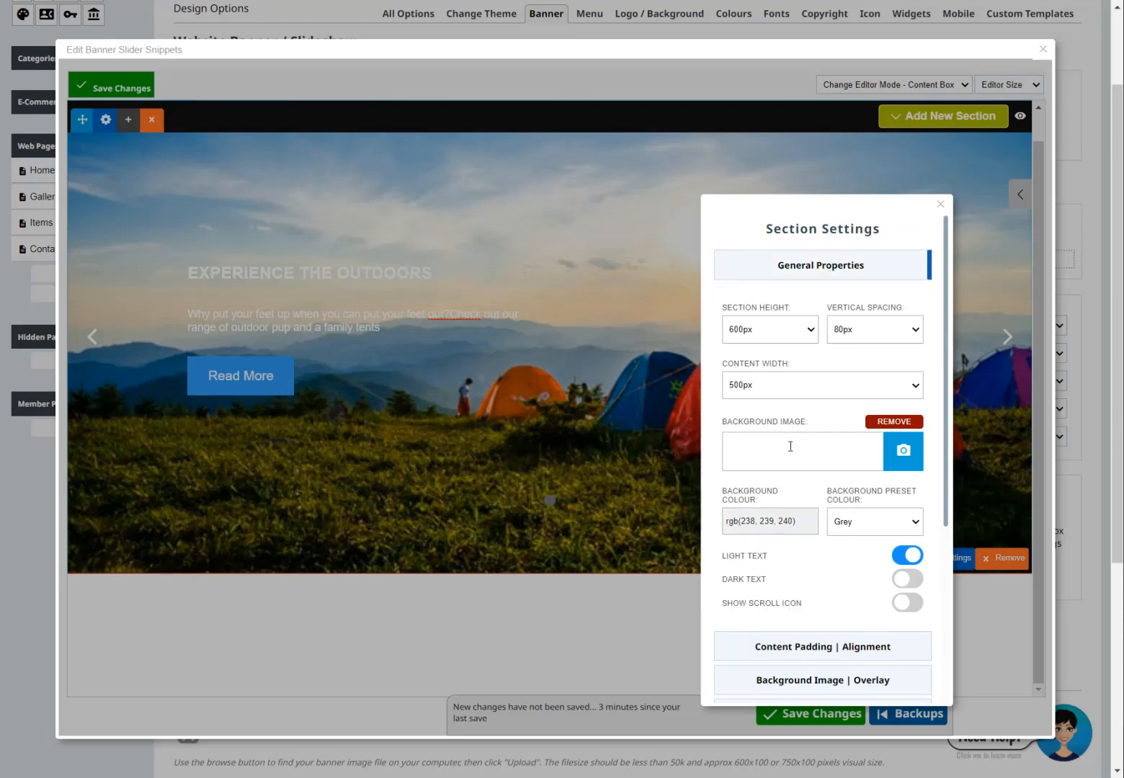
Step: Set the banner section's background overlay opacity to 0.2 and close the section settings
{"action": "scroll", "coordinate": [790, 447], "scroll_direction": "down", "scroll_amount": 1}
{"action": "scroll", "coordinate": [790, 447], "scroll_direction": "down", "scroll_amount": 1}
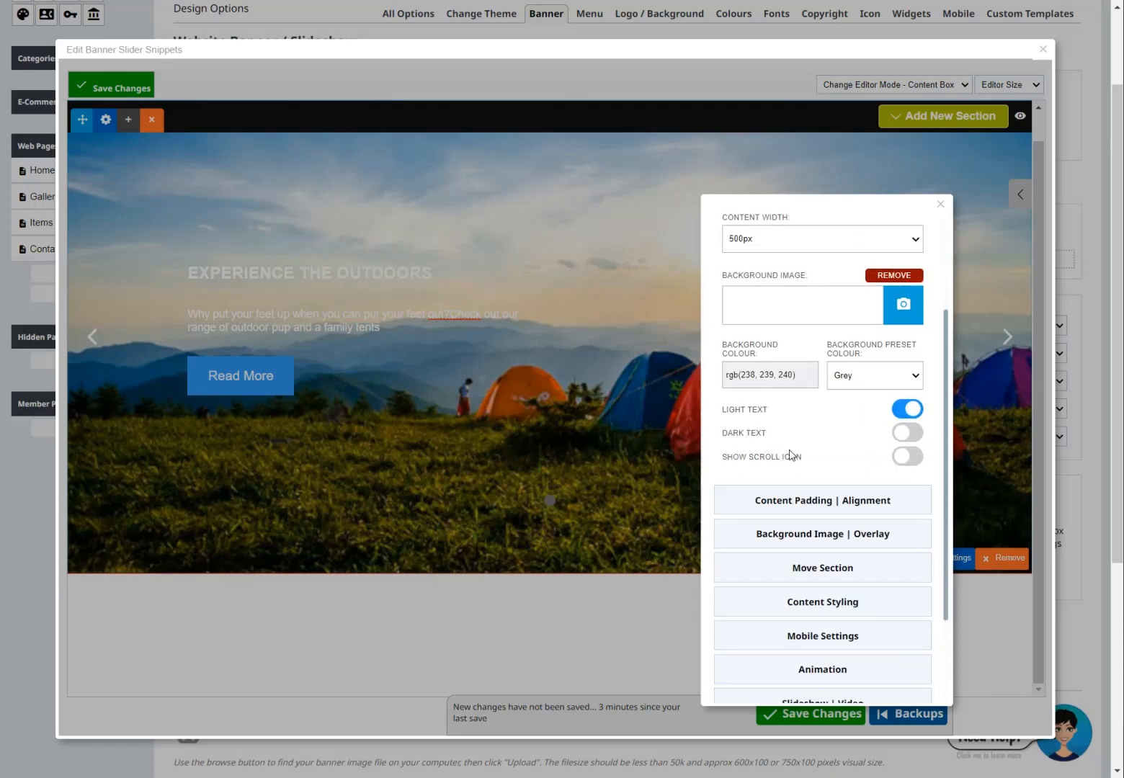
{"action": "left_click", "coordinate": [792, 531]}
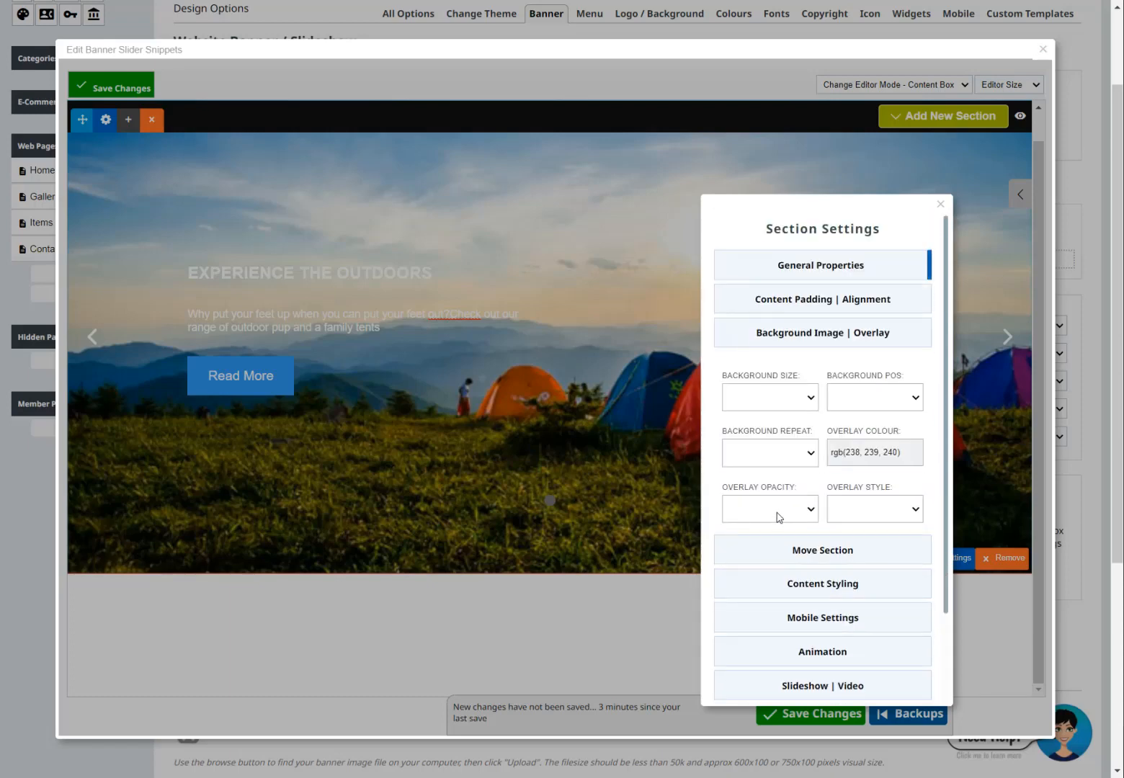
{"action": "left_click", "coordinate": [773, 514]}
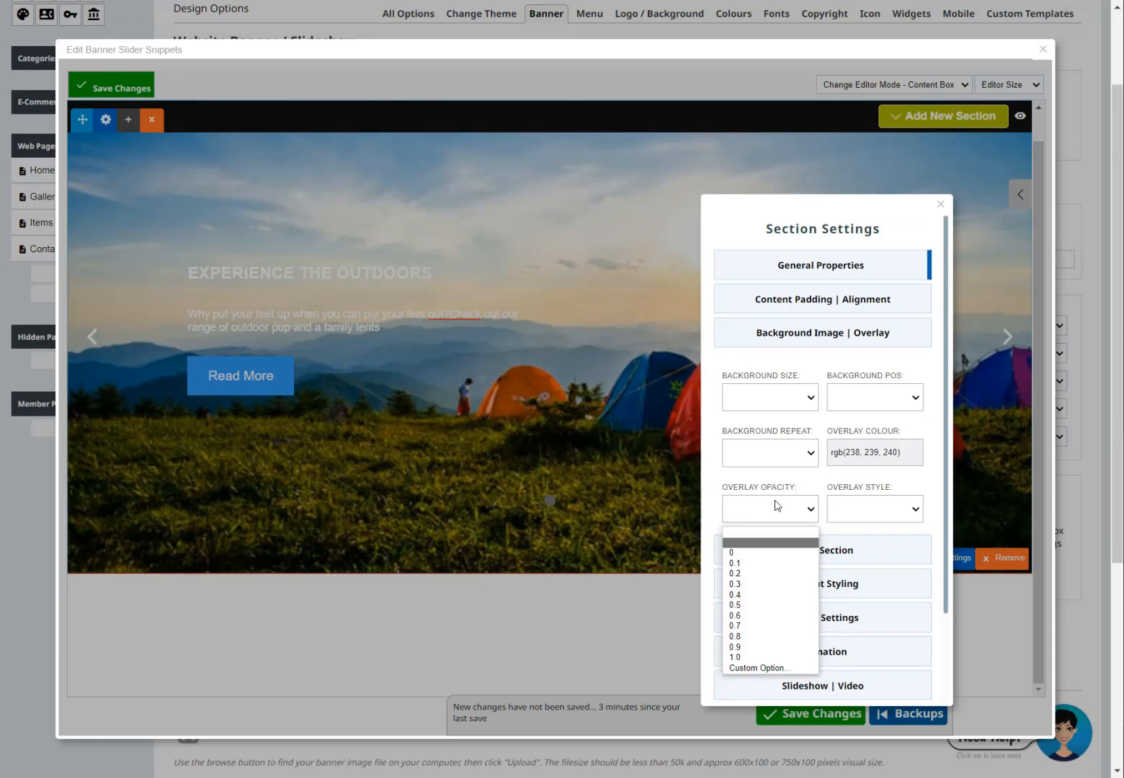
{"action": "left_click", "coordinate": [764, 574]}
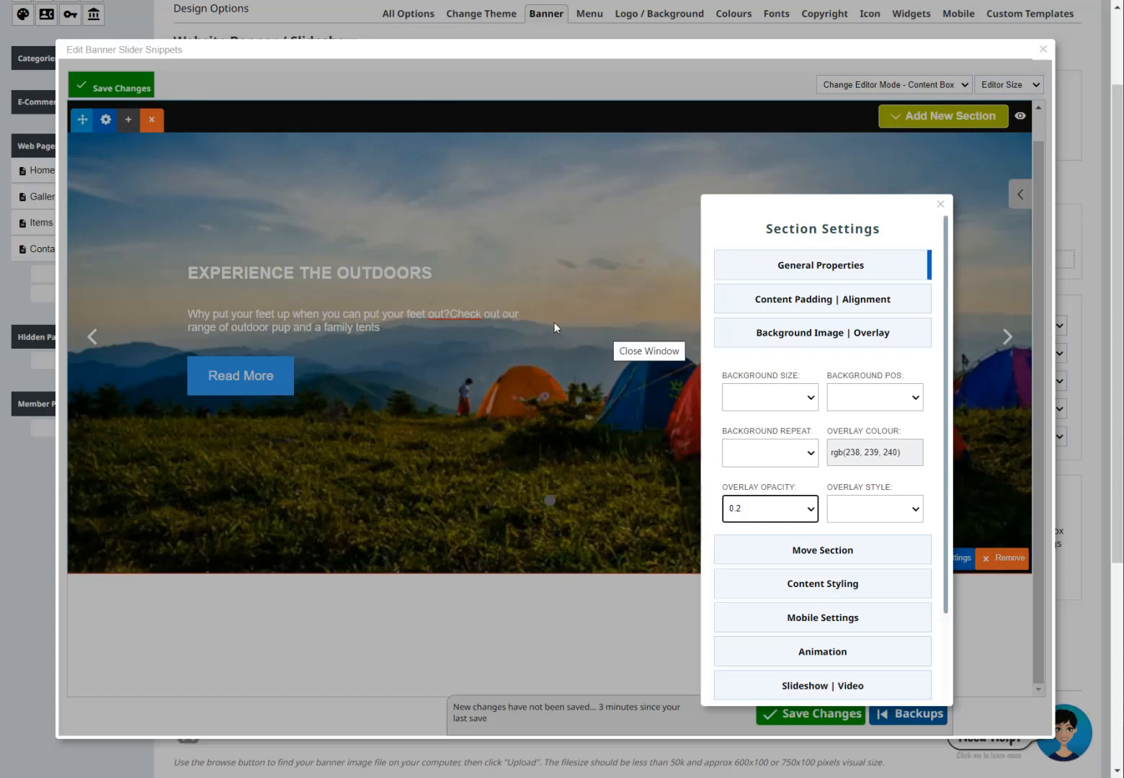
{"action": "left_click", "coordinate": [507, 357]}
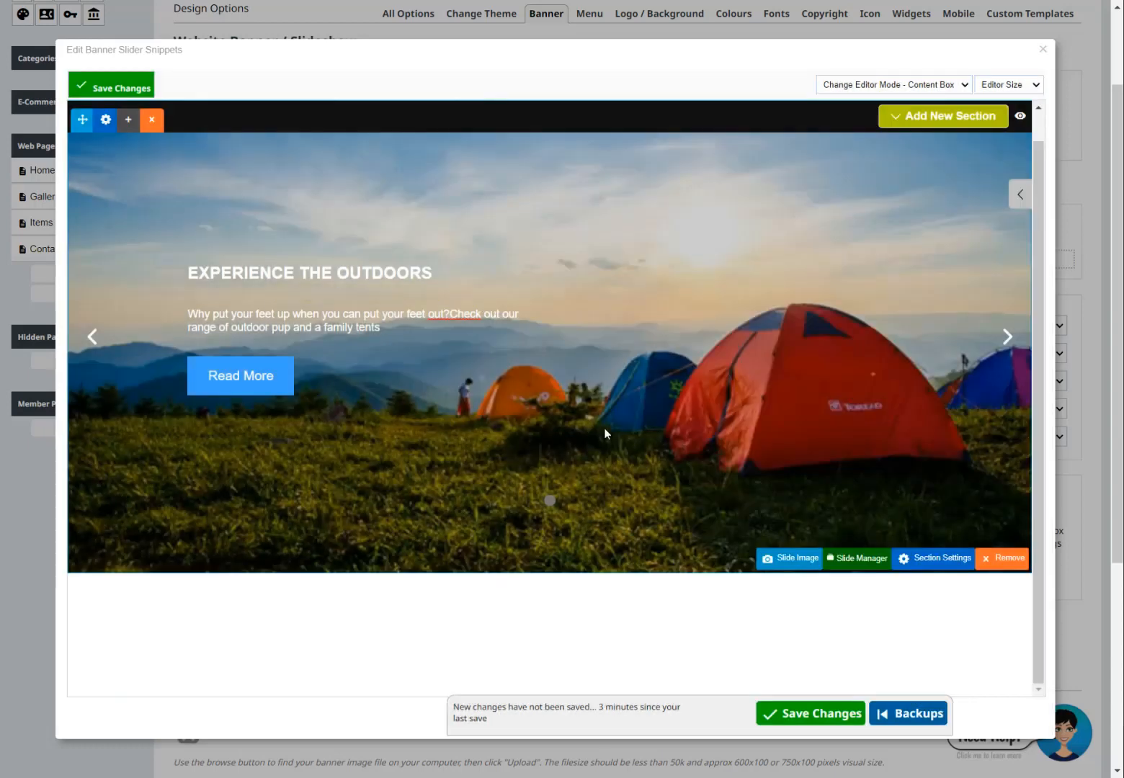
Step: Save the banner changes and return to editing the slide
{"action": "left_click", "coordinate": [271, 376]}
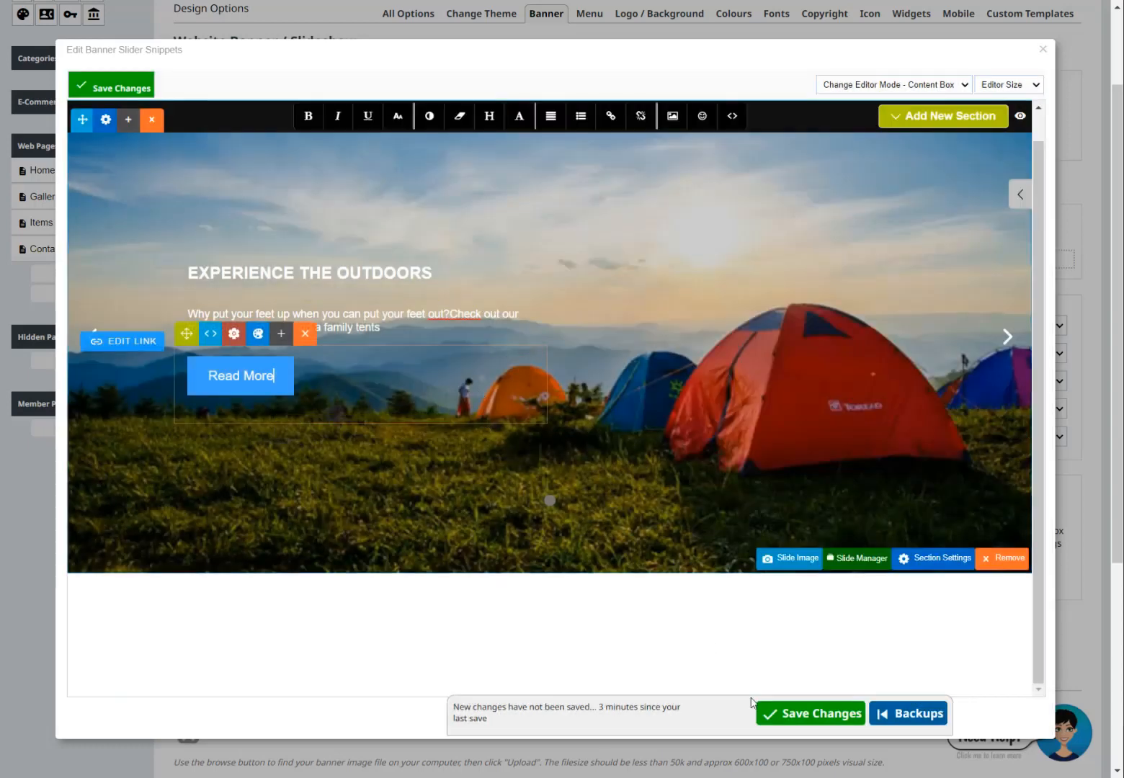
{"action": "left_click", "coordinate": [803, 716]}
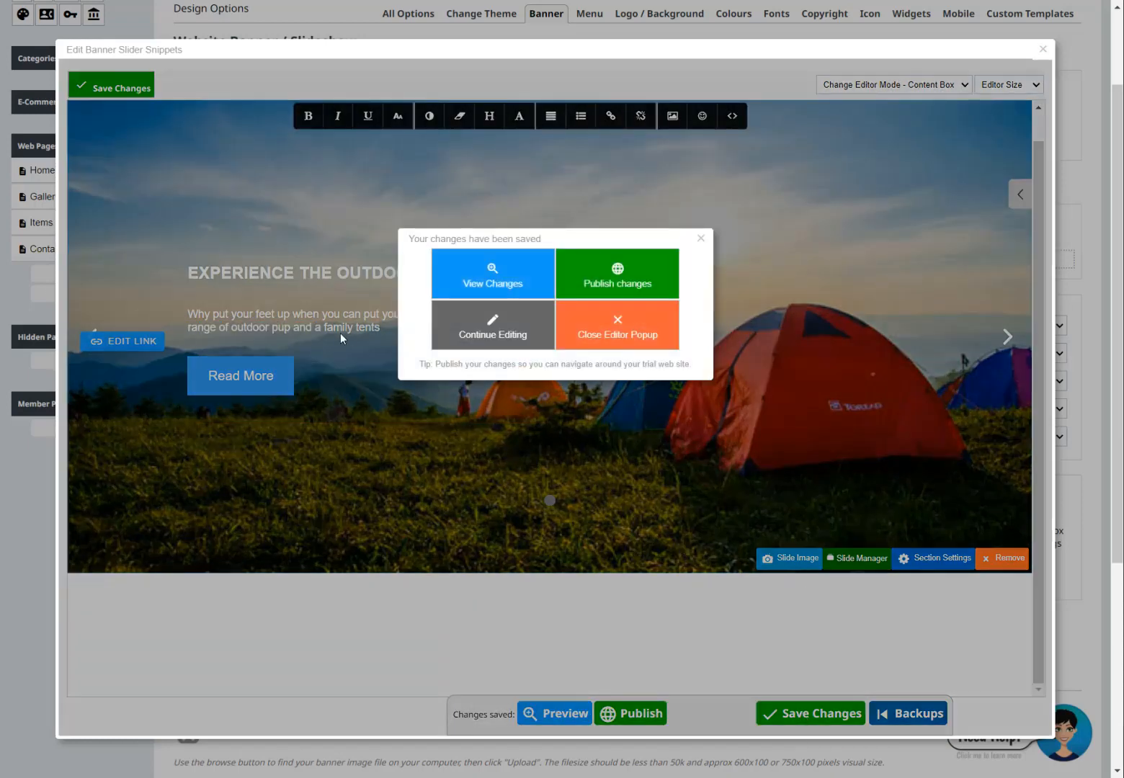
{"action": "left_click", "coordinate": [340, 333]}
Step: Break the banner paragraph so "Check out our range of outdoor pup and a family tents" starts on a new line without paragraph spacing
{"action": "left_click", "coordinate": [465, 299]}
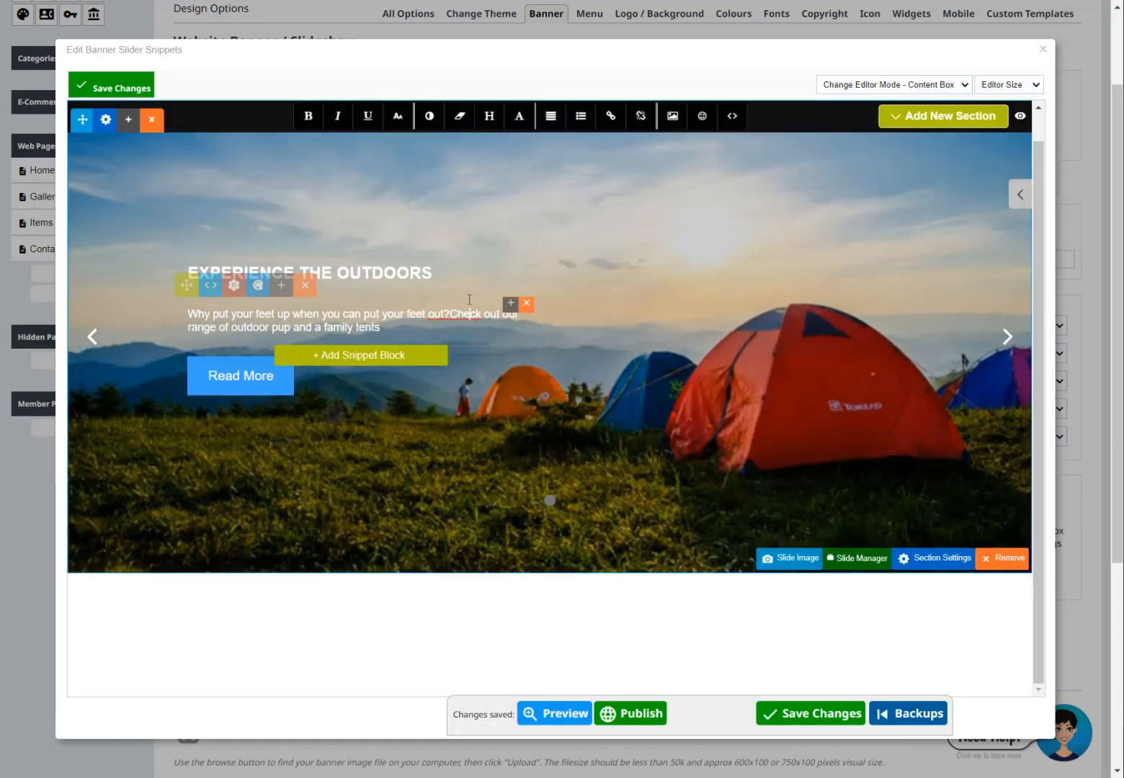
{"action": "left_click", "coordinate": [449, 314]}
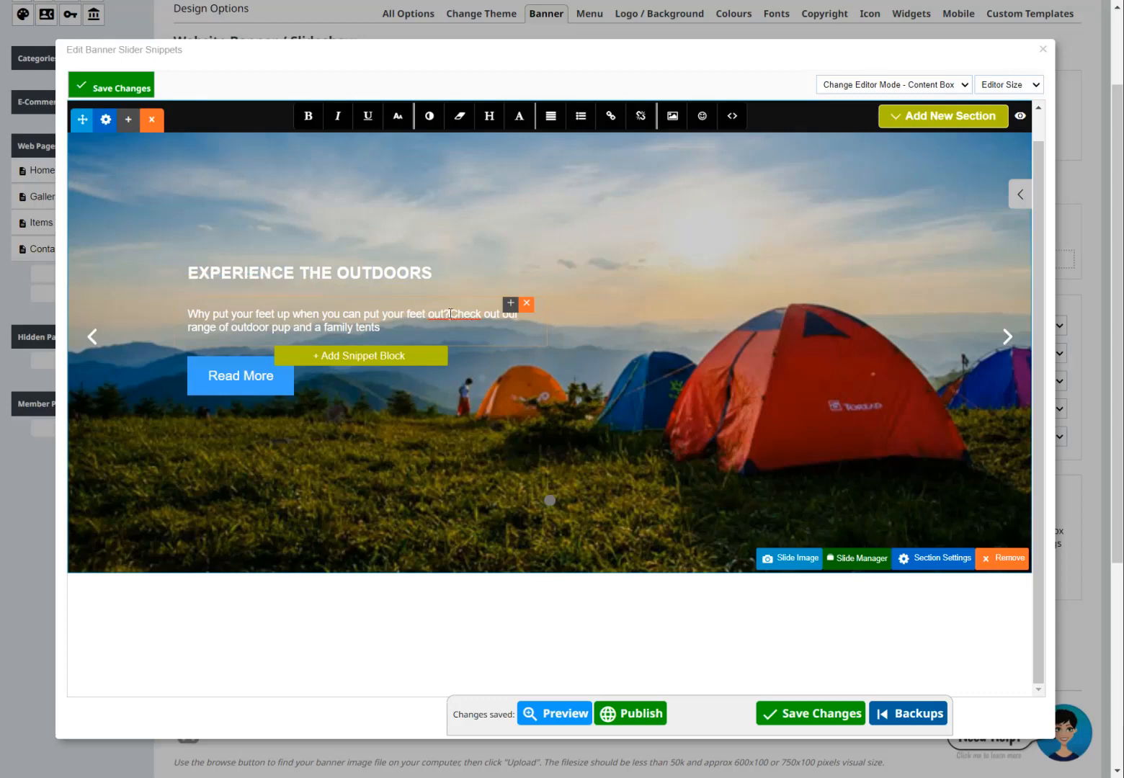
{"action": "key", "text": "Return"}
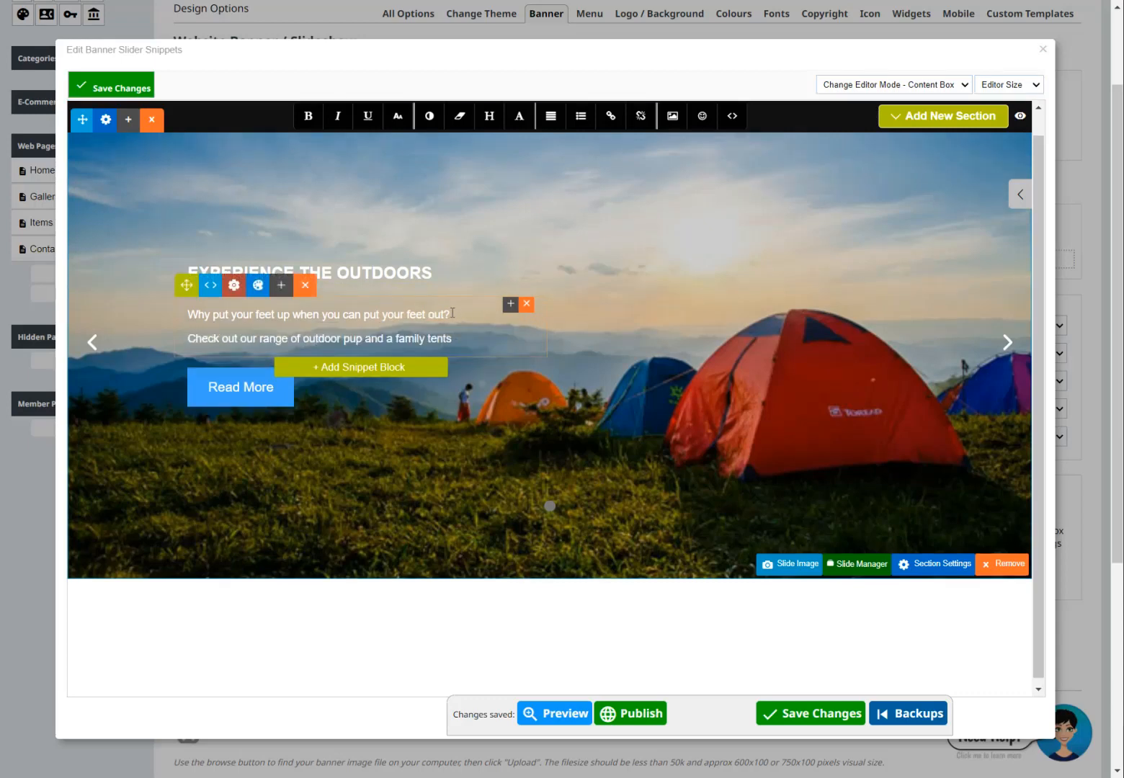
{"action": "key", "text": "Delete"}
{"action": "key", "text": "shift+Return"}
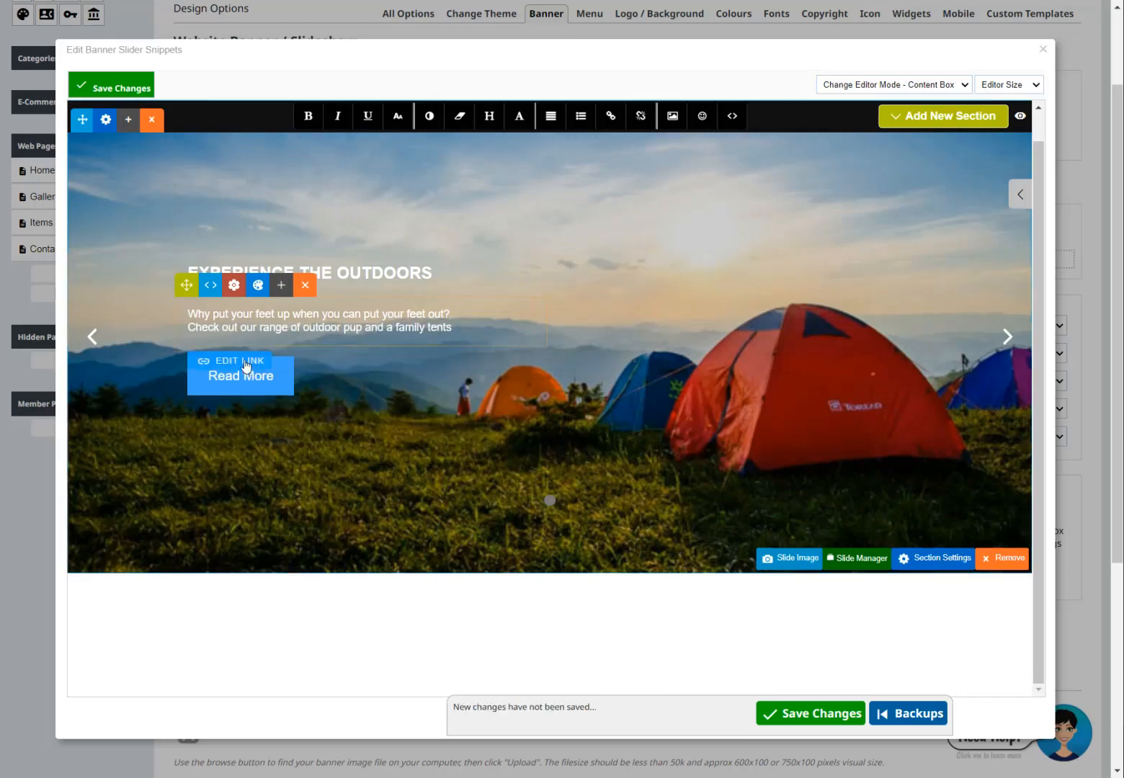
Step: Change the banner button's text to "VIEW OUR RANGE" and link it to the site's Items for Sale page
{"action": "left_click", "coordinate": [246, 365]}
{"action": "left_click_drag", "start_coordinate": [798, 324], "coordinate": [662, 330]}
{"action": "type", "text": "VIEW OUR RANGE"}
{"action": "left_click", "coordinate": [903, 402]}
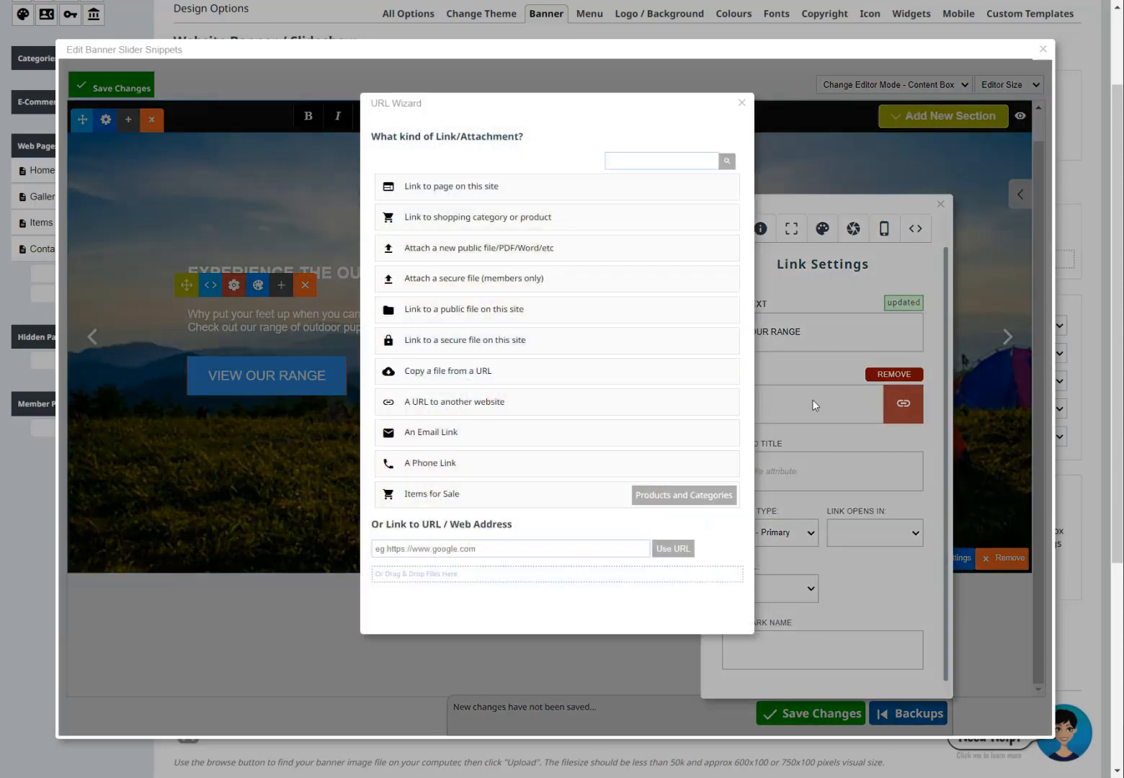
{"action": "left_click", "coordinate": [440, 182]}
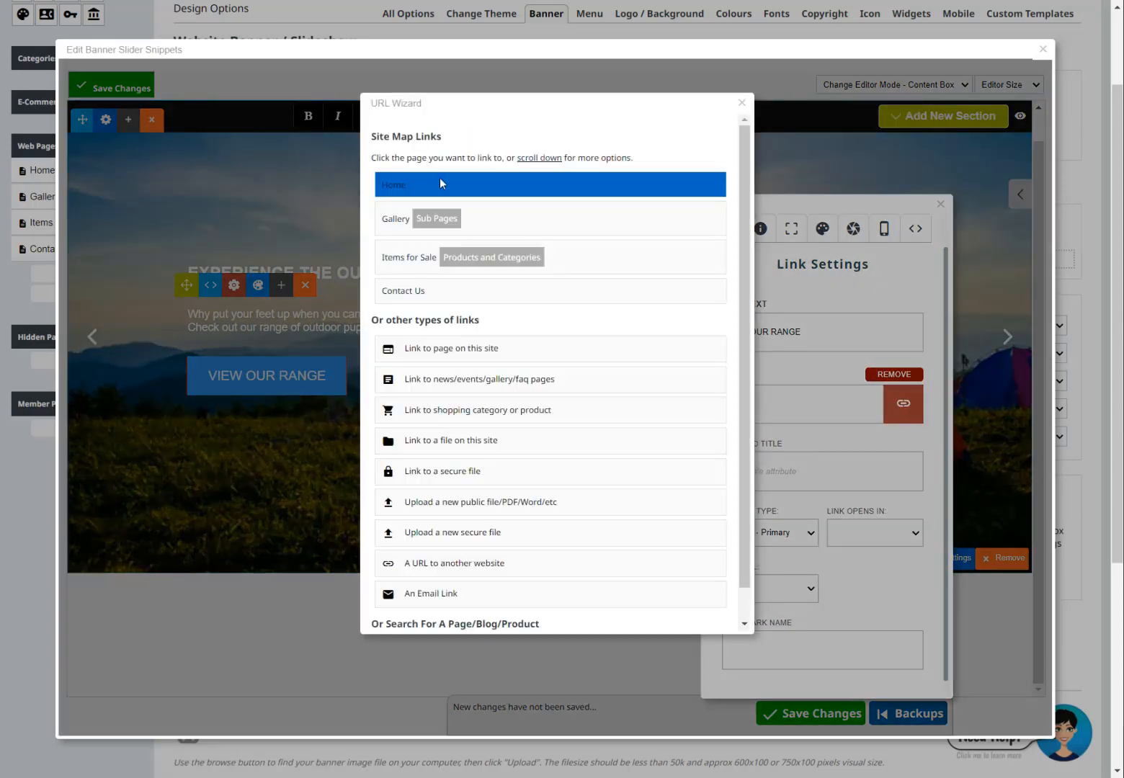
{"action": "left_click", "coordinate": [406, 249]}
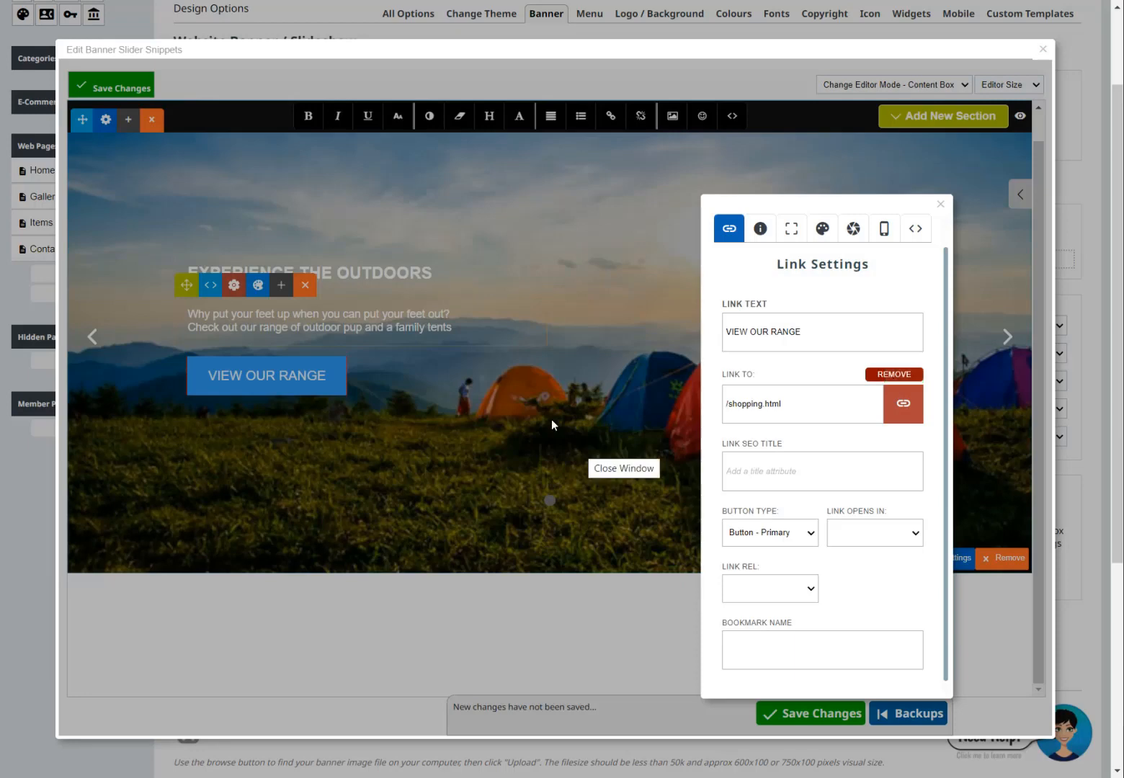
{"action": "left_click", "coordinate": [528, 440]}
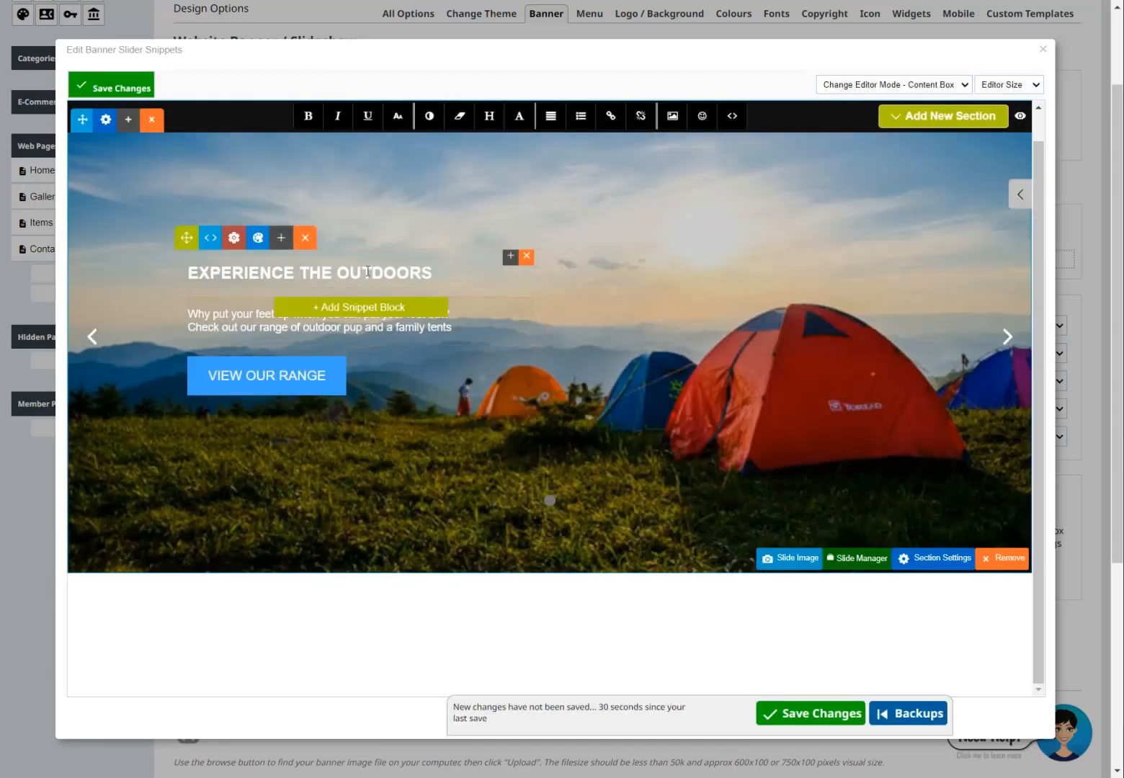
Step: Increase the banner paragraph's font size to 19px
{"action": "left_click", "coordinate": [399, 319]}
{"action": "left_click", "coordinate": [398, 116]}
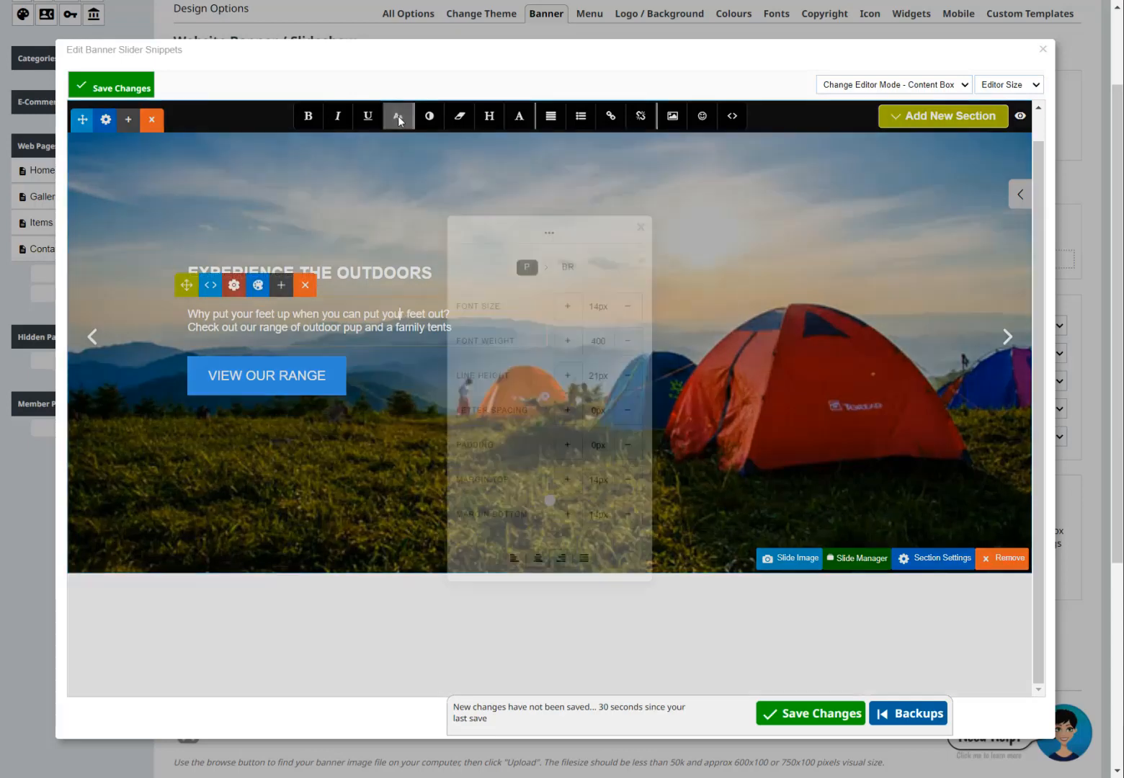
{"action": "left_click", "coordinate": [566, 308]}
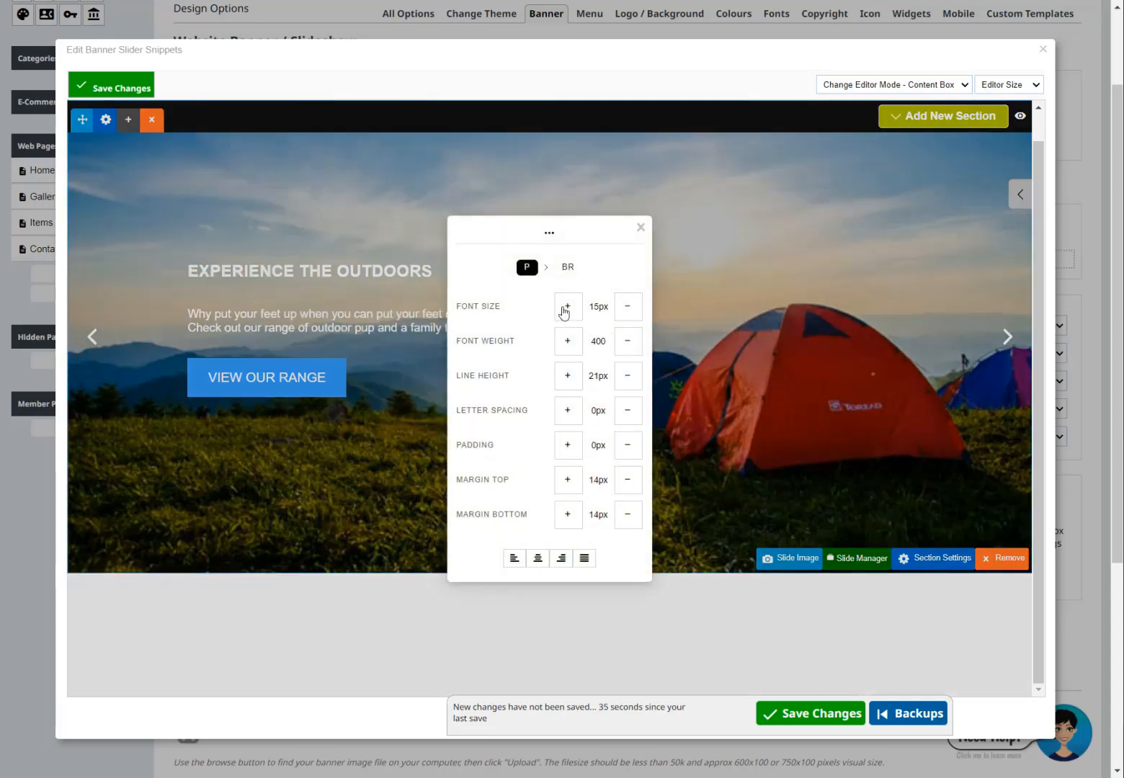
{"action": "left_click", "coordinate": [566, 308]}
{"action": "left_click", "coordinate": [566, 309]}
{"action": "double_click", "coordinate": [565, 308]}
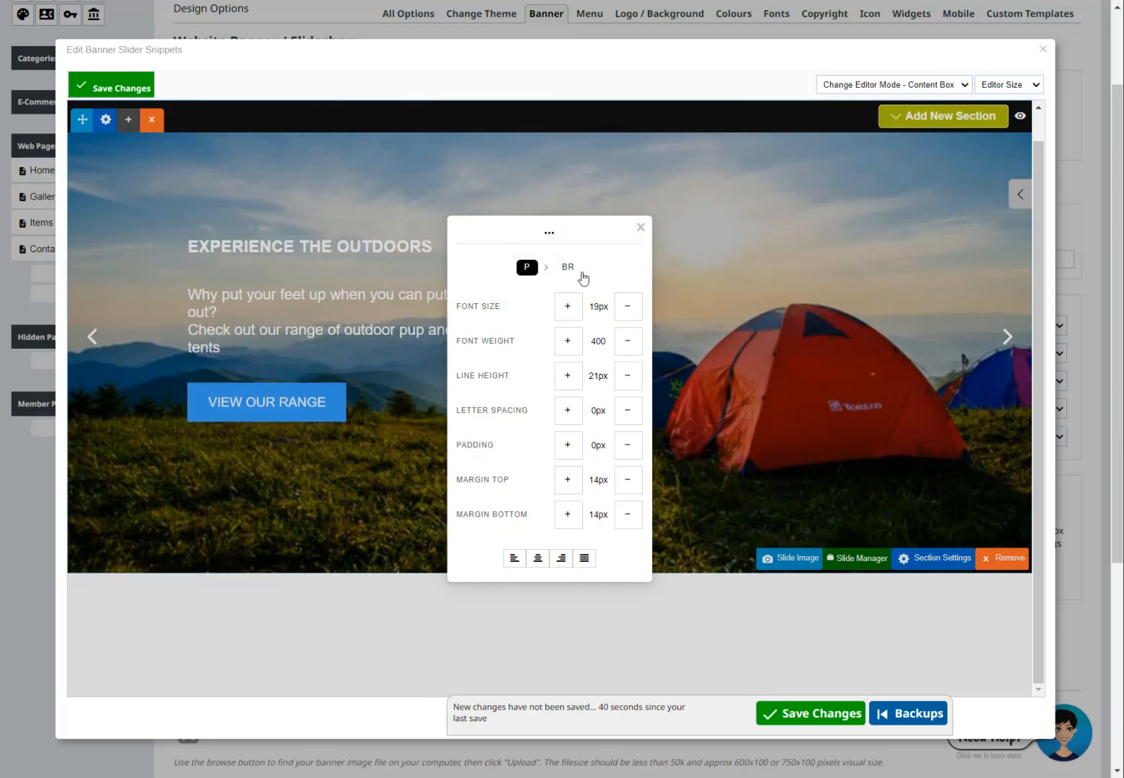
{"action": "left_click_drag", "start_coordinate": [607, 227], "coordinate": [831, 251]}
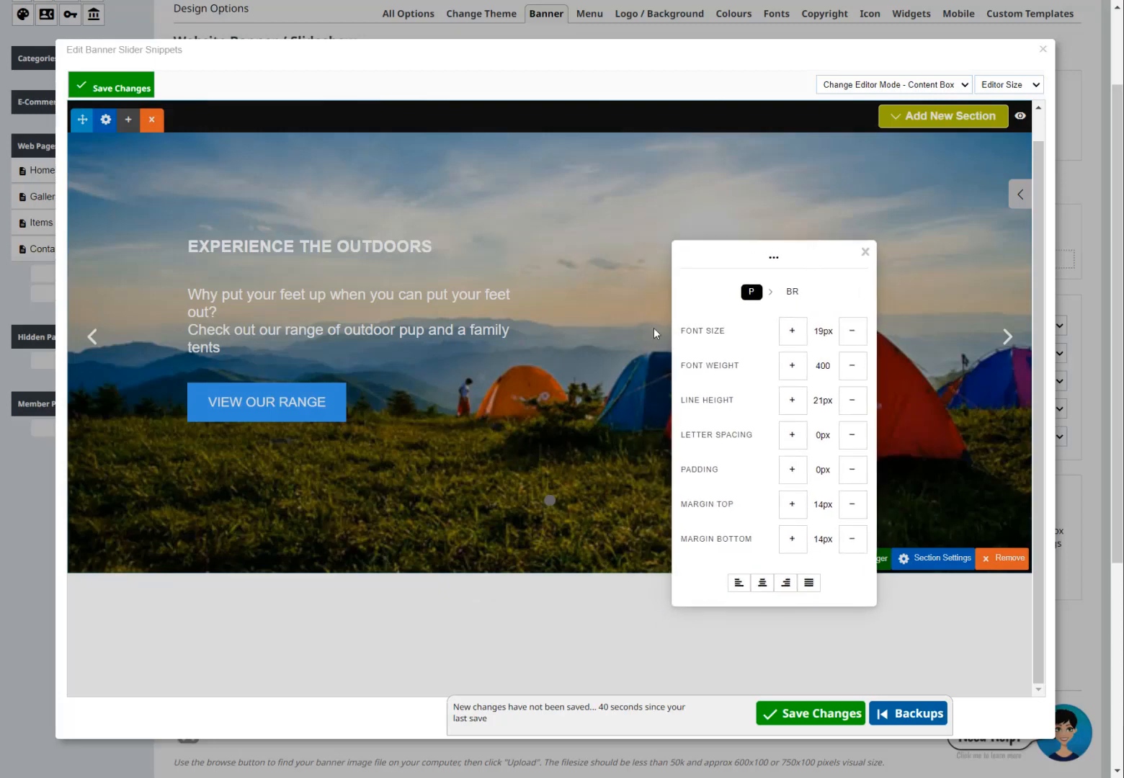
Step: Increase the "EXPERIENCE THE OUTDOORS" heading's font size to 26px
{"action": "left_click", "coordinate": [387, 245]}
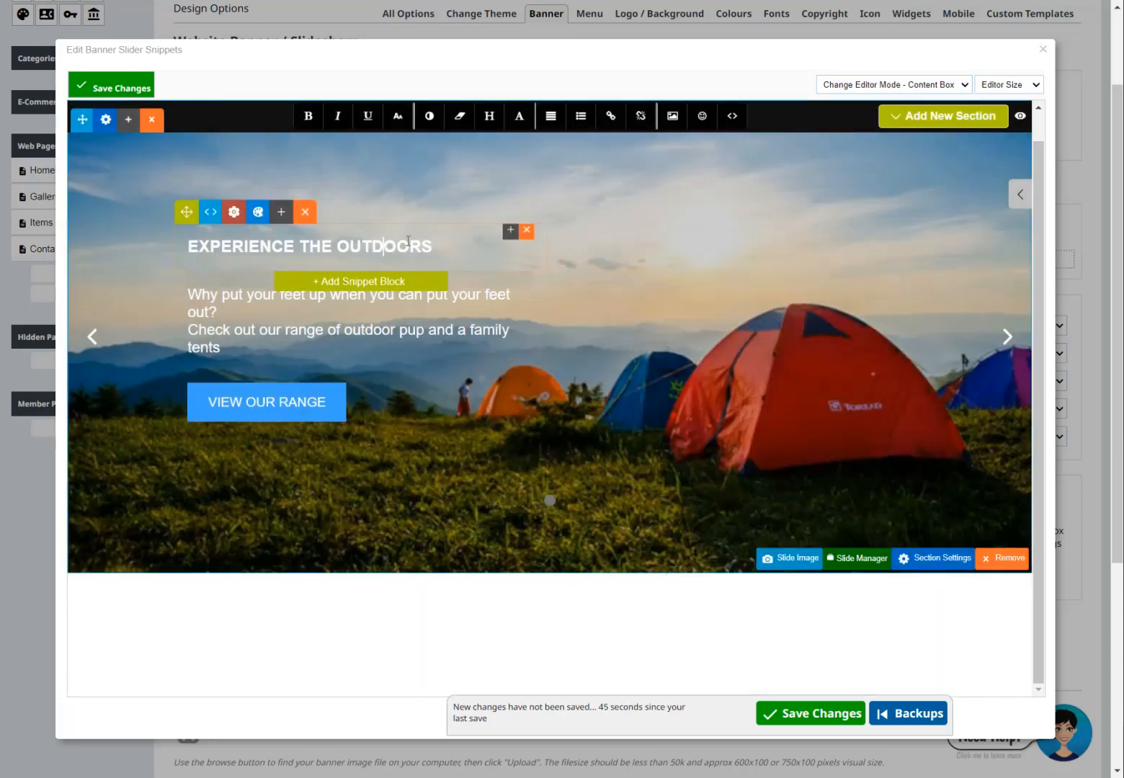
{"action": "left_click", "coordinate": [397, 116]}
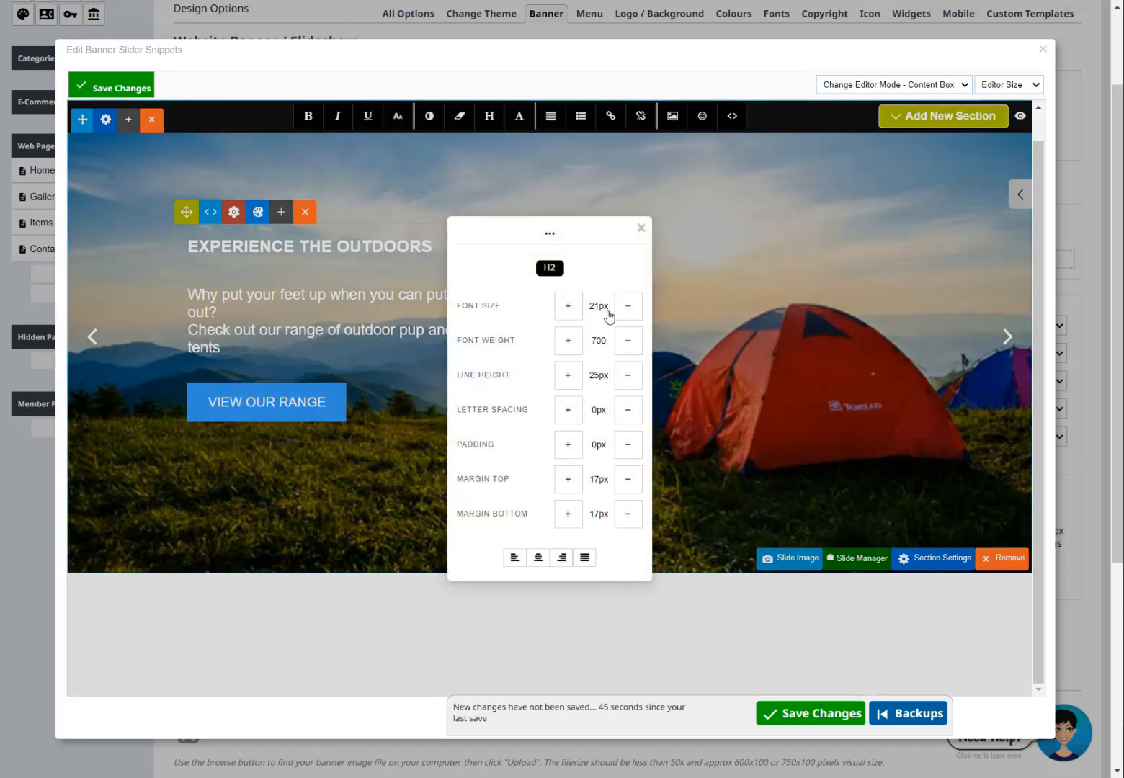
{"action": "left_click", "coordinate": [563, 309]}
{"action": "left_click", "coordinate": [561, 309]}
{"action": "left_click", "coordinate": [562, 310]}
{"action": "left_click", "coordinate": [561, 311]}
{"action": "left_click", "coordinate": [562, 310]}
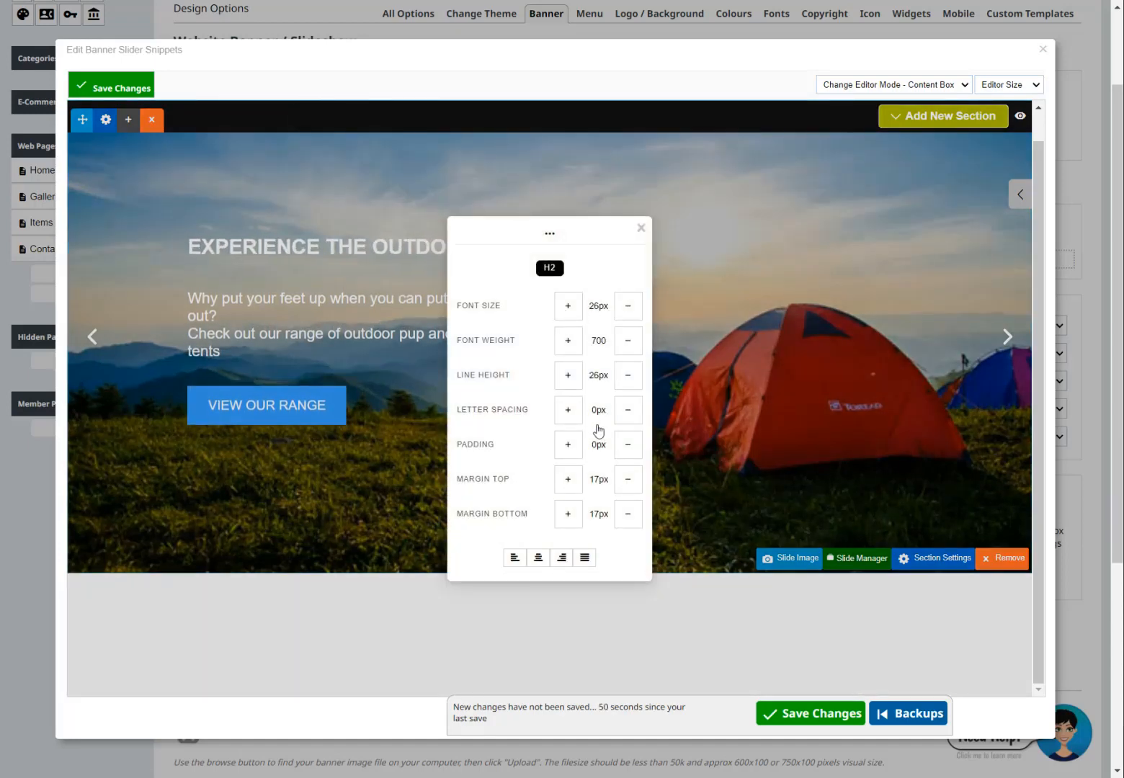
Step: Reduce the banner heading's bottom margin to 1px and enlarge its font size to 52px
{"action": "left_click", "coordinate": [628, 514]}
{"action": "left_click", "coordinate": [628, 515]}
{"action": "left_click", "coordinate": [628, 514]}
{"action": "left_click", "coordinate": [627, 514]}
{"action": "left_click", "coordinate": [627, 515]}
{"action": "left_click", "coordinate": [627, 515]}
{"action": "left_click", "coordinate": [627, 515]}
{"action": "left_click", "coordinate": [627, 515]}
{"action": "left_click", "coordinate": [628, 515]}
{"action": "left_click", "coordinate": [627, 514]}
{"action": "left_click", "coordinate": [627, 514]}
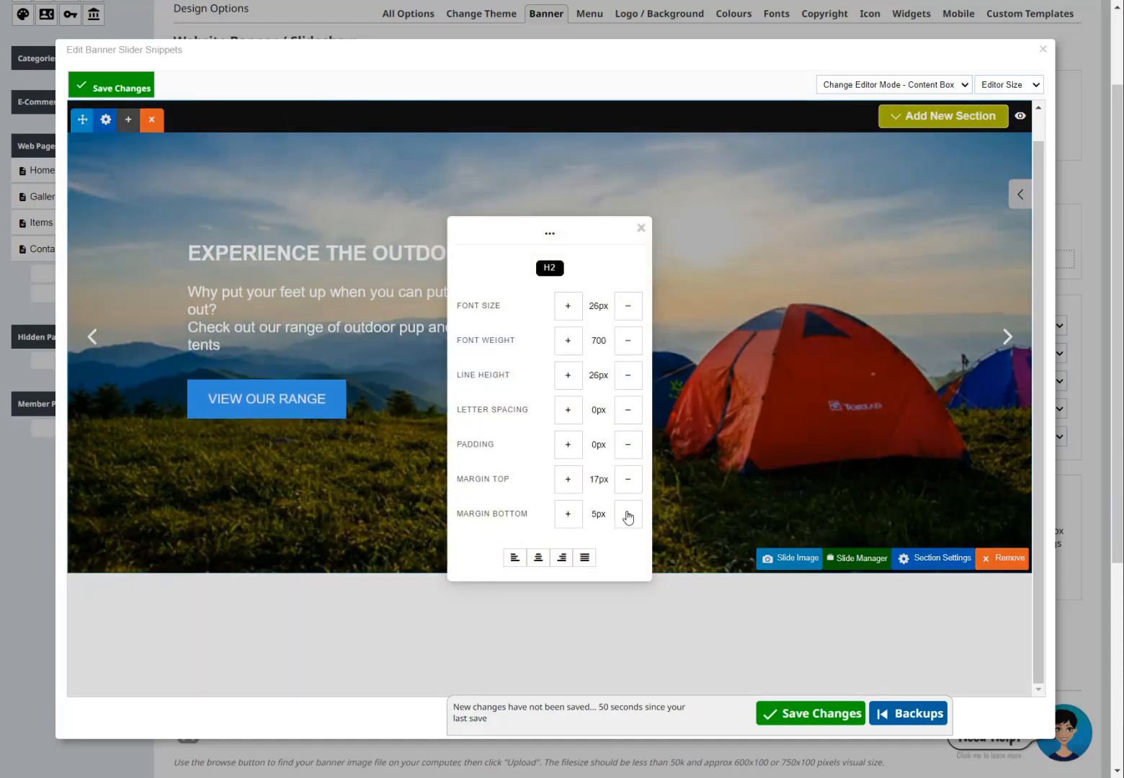
{"action": "left_click", "coordinate": [627, 514]}
{"action": "left_click", "coordinate": [628, 514]}
{"action": "left_click", "coordinate": [627, 514]}
{"action": "left_click", "coordinate": [627, 514]}
{"action": "left_click", "coordinate": [559, 314]}
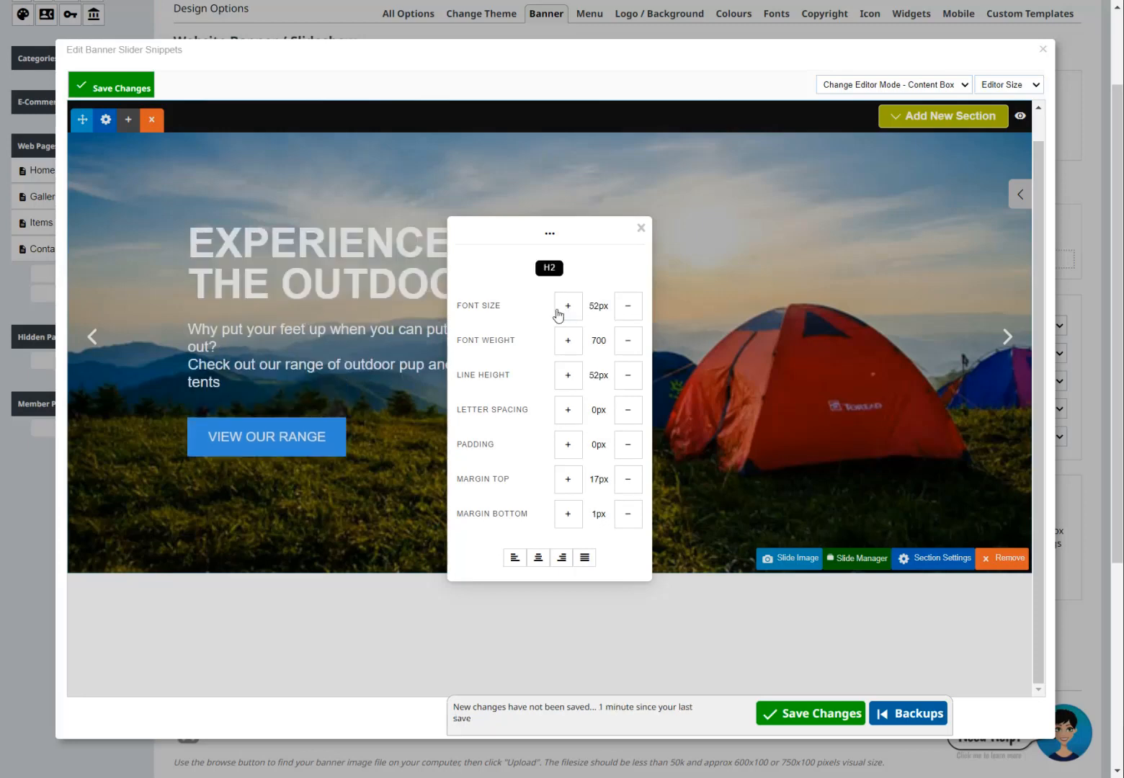
{"action": "left_click", "coordinate": [309, 205]}
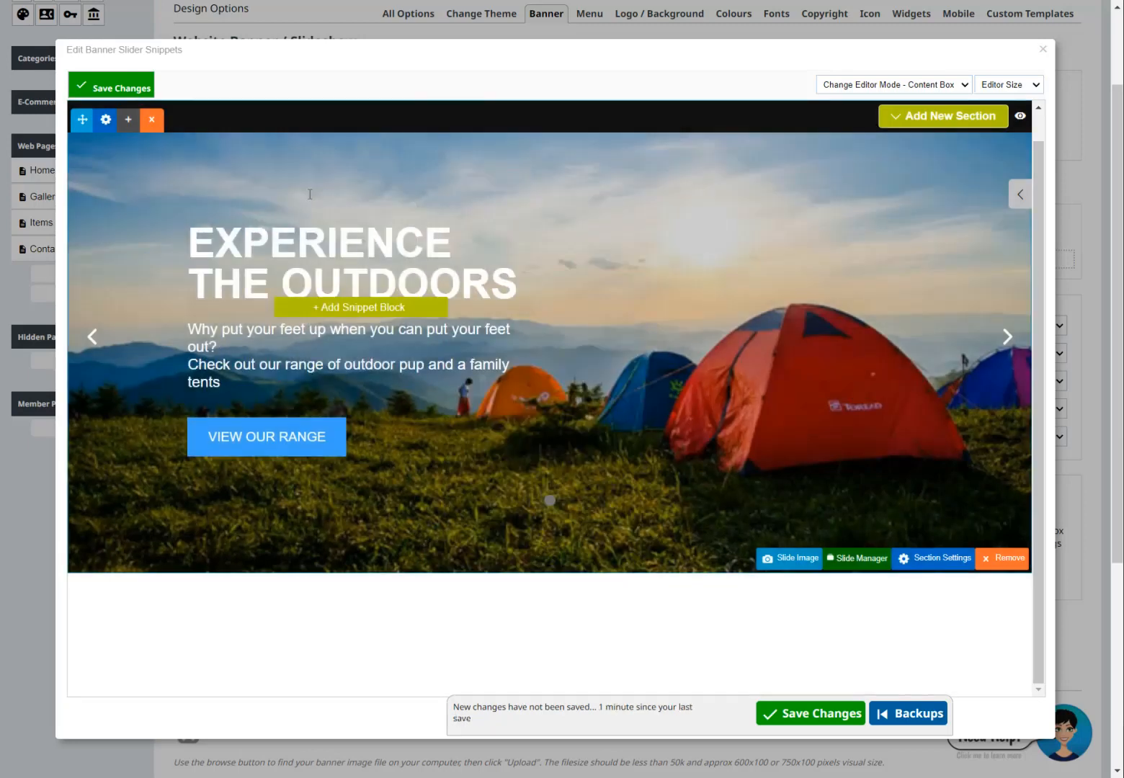
Step: Widen the banner section's content width to 640px
{"action": "left_click", "coordinate": [299, 251]}
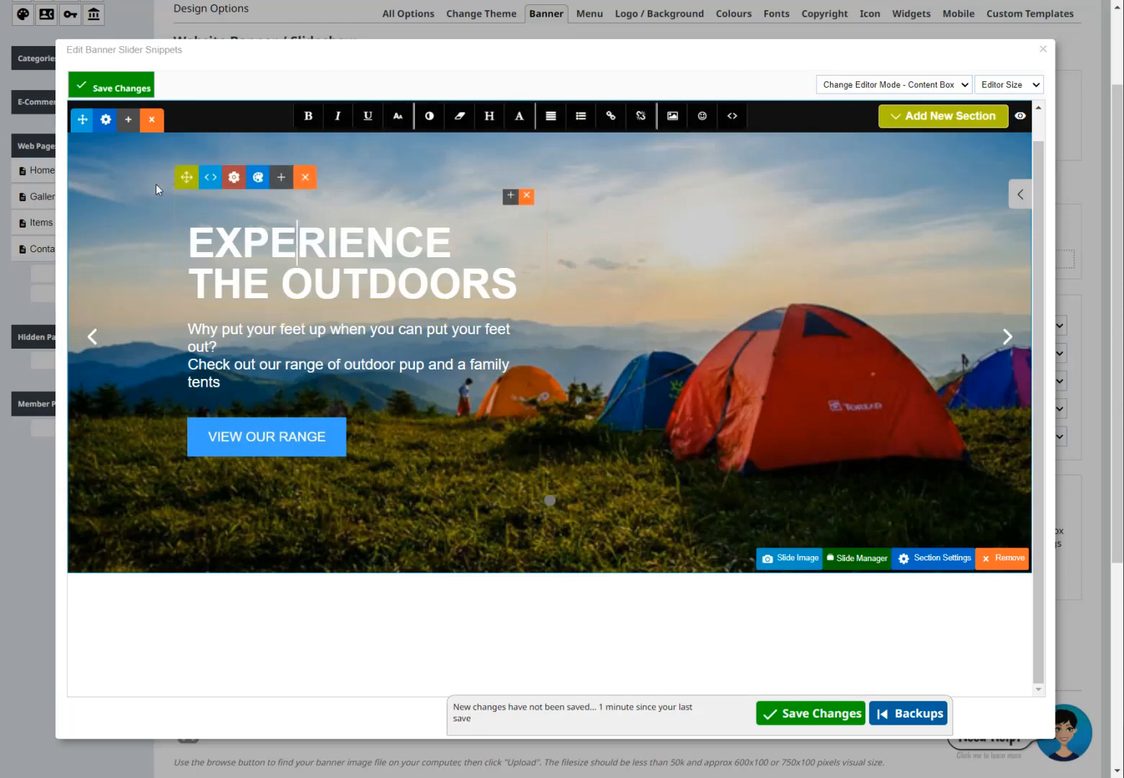
{"action": "left_click", "coordinate": [106, 120]}
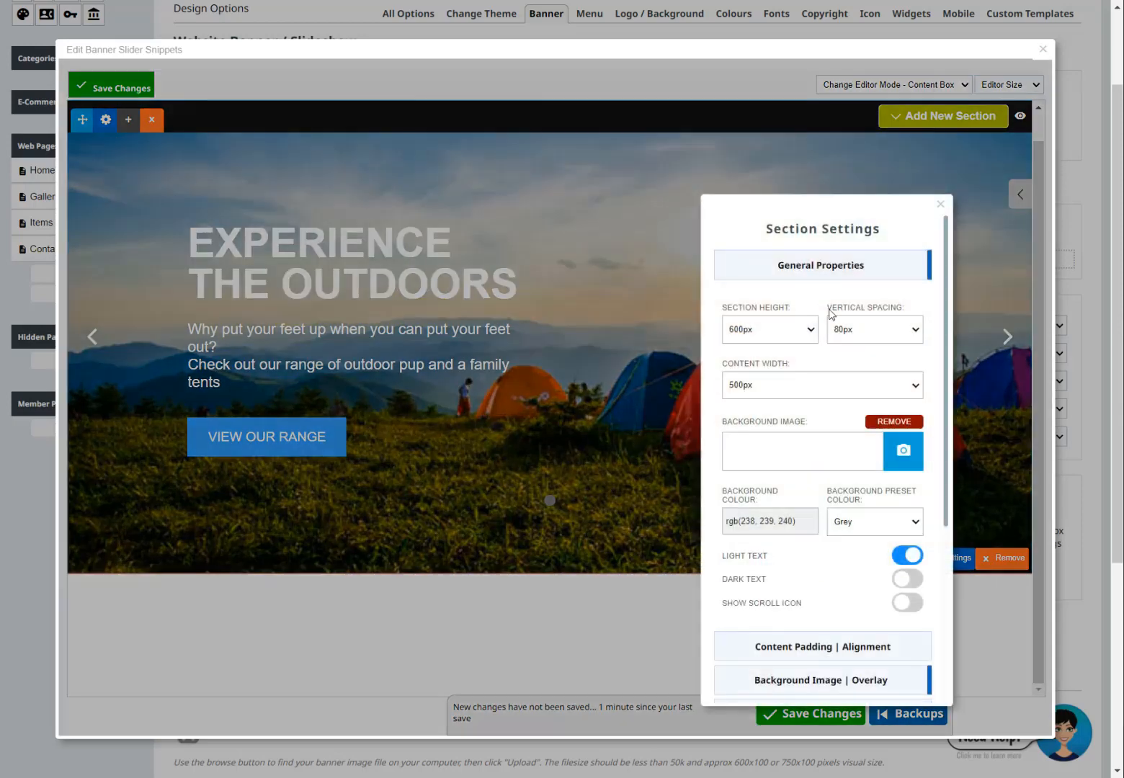
{"action": "left_click", "coordinate": [805, 385]}
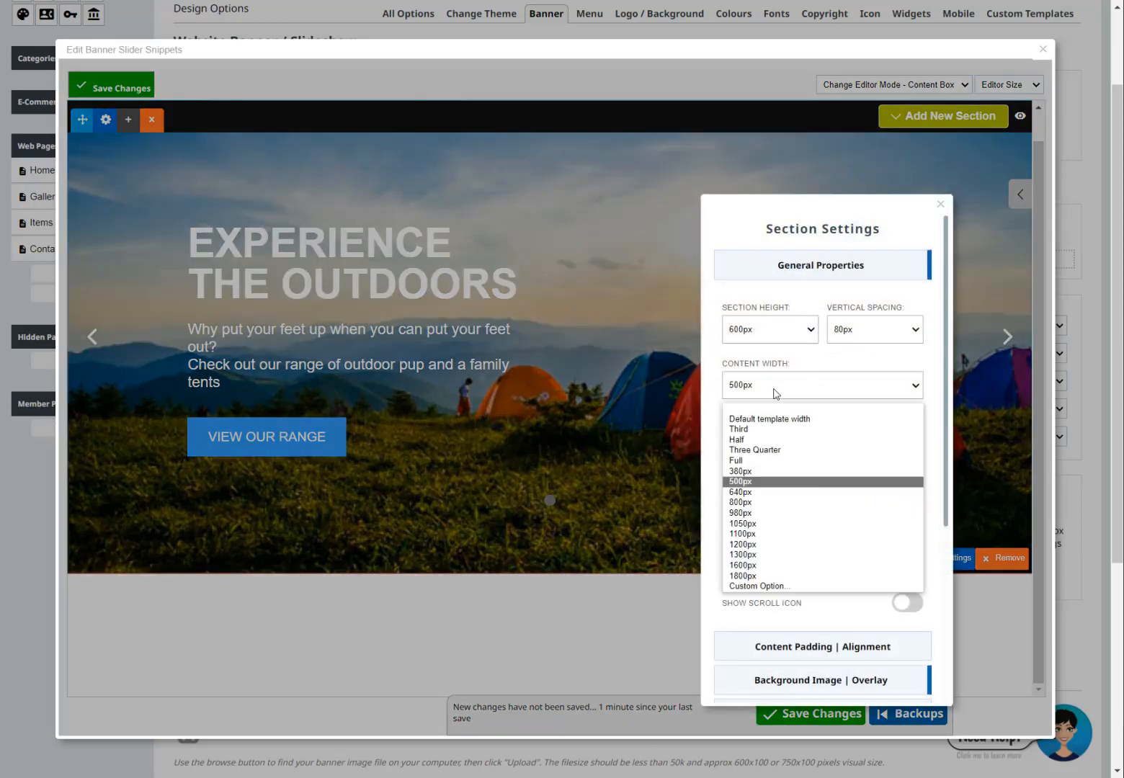
{"action": "left_click", "coordinate": [767, 492]}
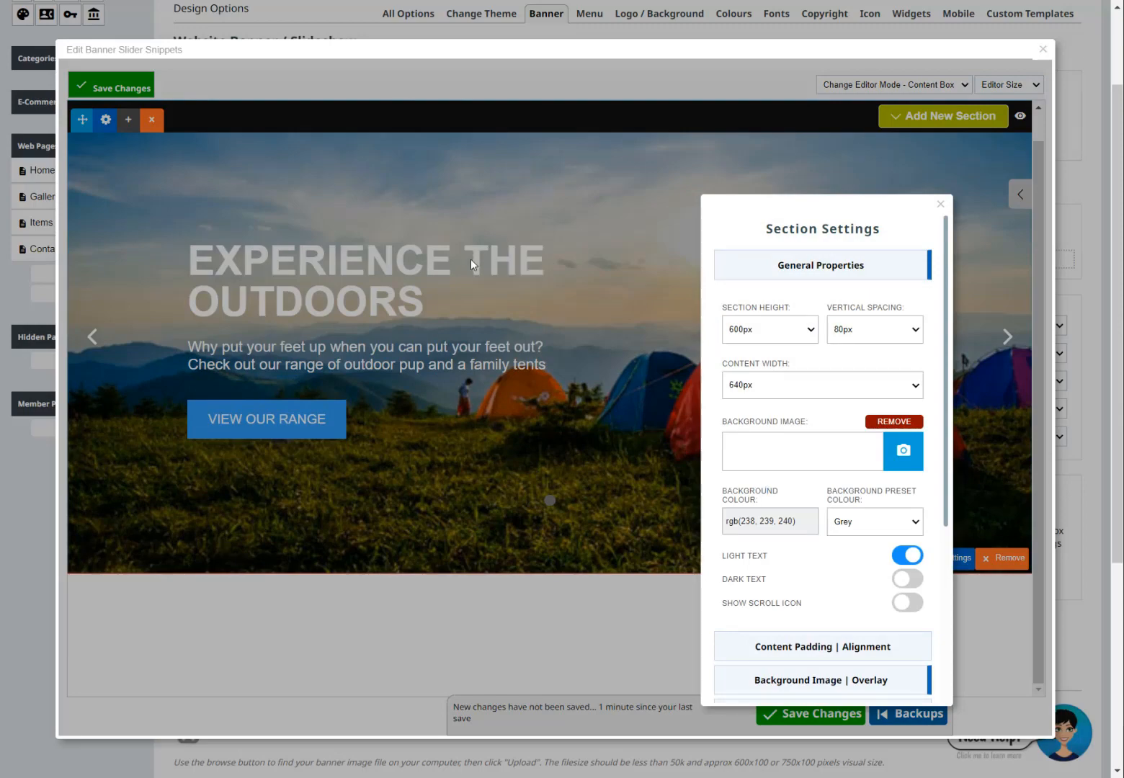
{"action": "left_click", "coordinate": [470, 259]}
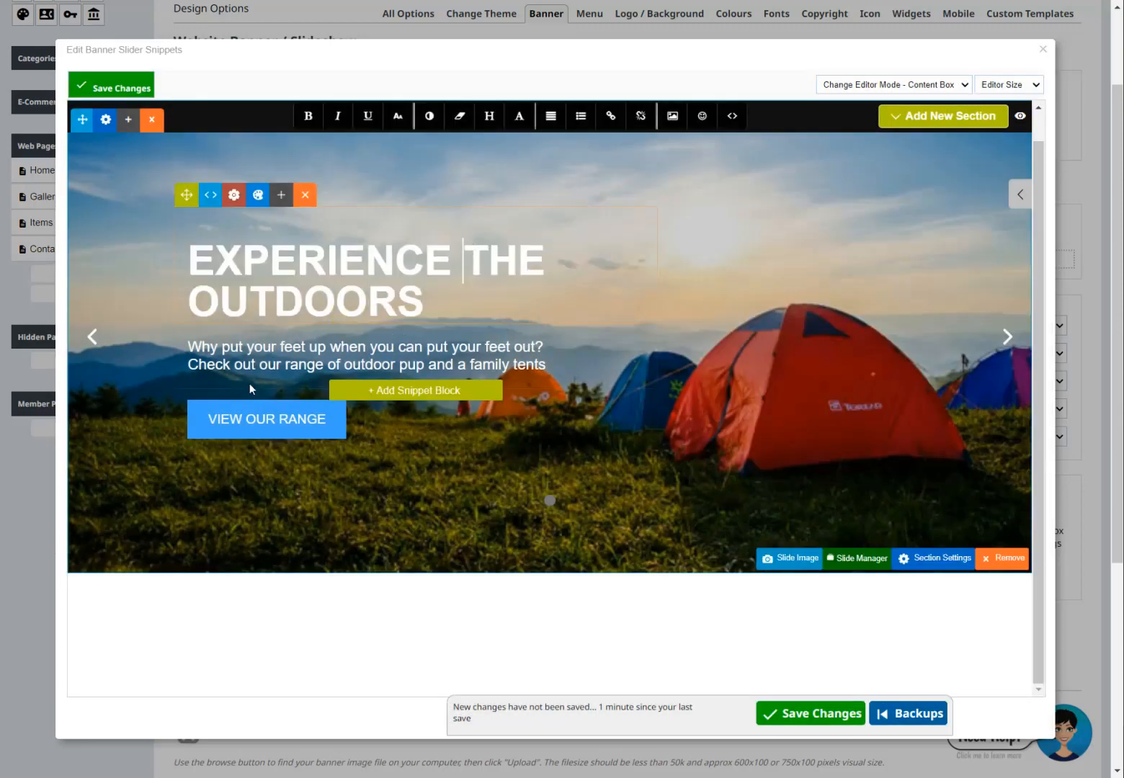
Step: Apply a text shadow of 1px 1px 3px rgba(0,0,0,0.2) to the row holding the "EXPERIENCE THE OUTDOORS" banner heading
{"action": "left_click", "coordinate": [312, 266]}
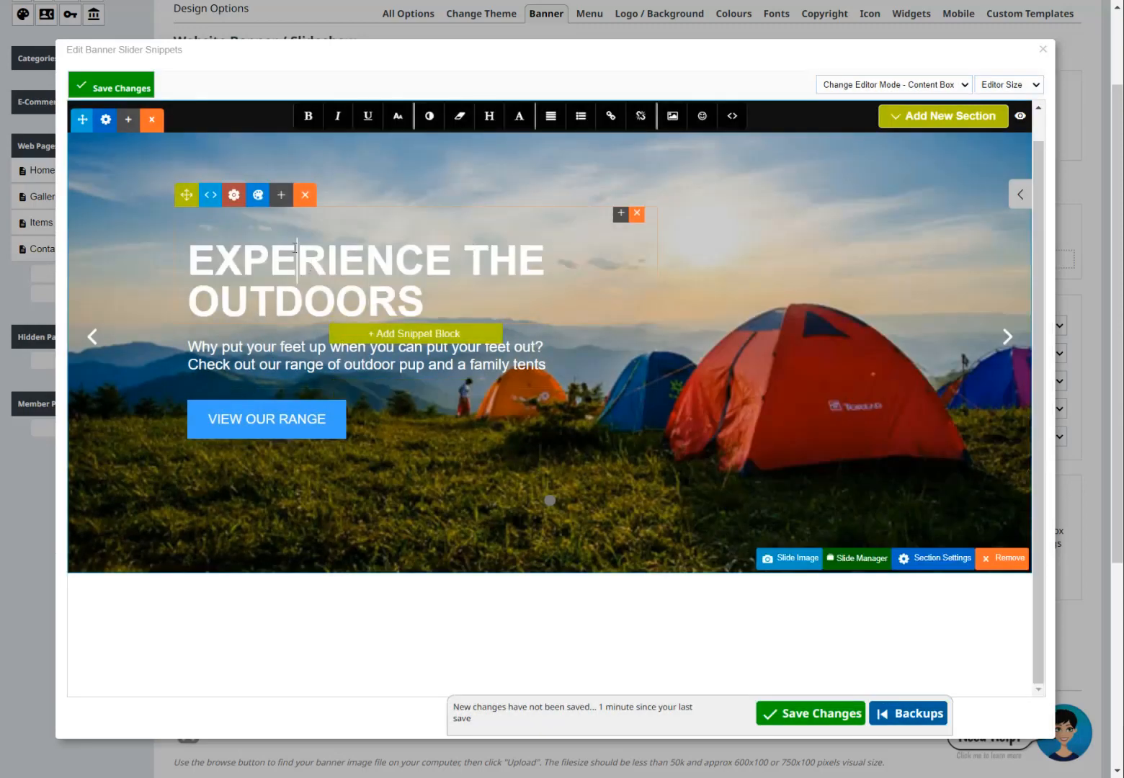
{"action": "left_click", "coordinate": [233, 196]}
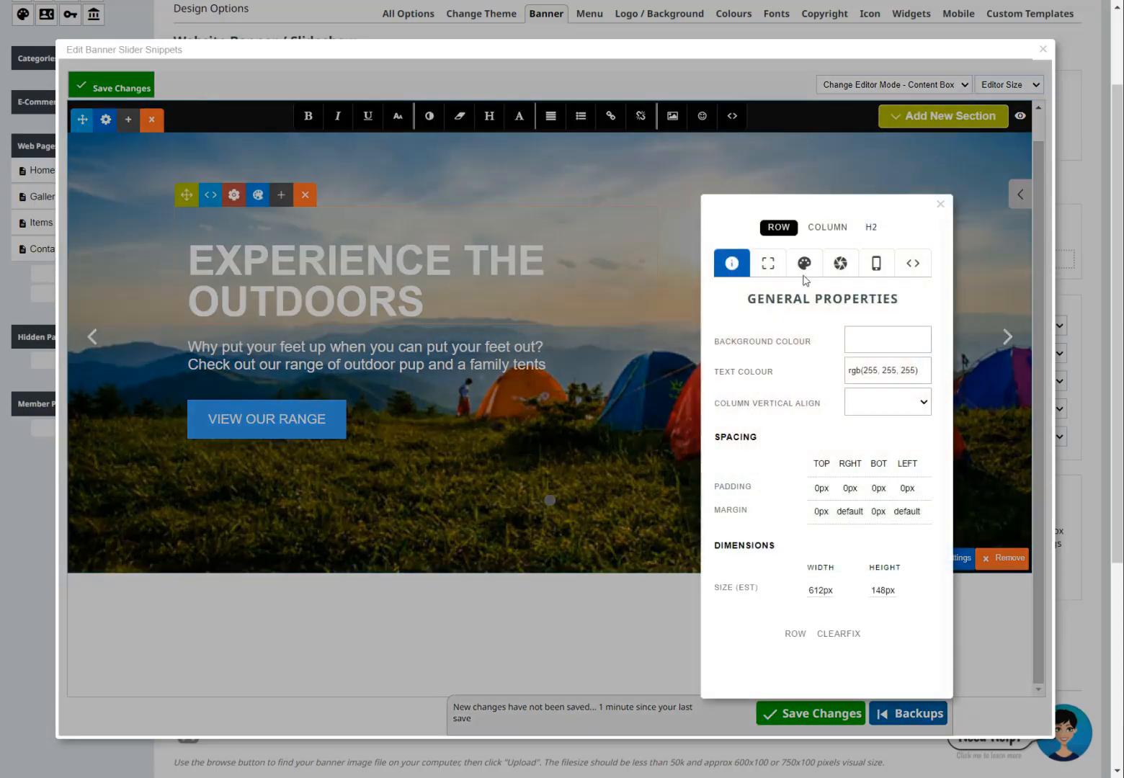
{"action": "left_click", "coordinate": [839, 266]}
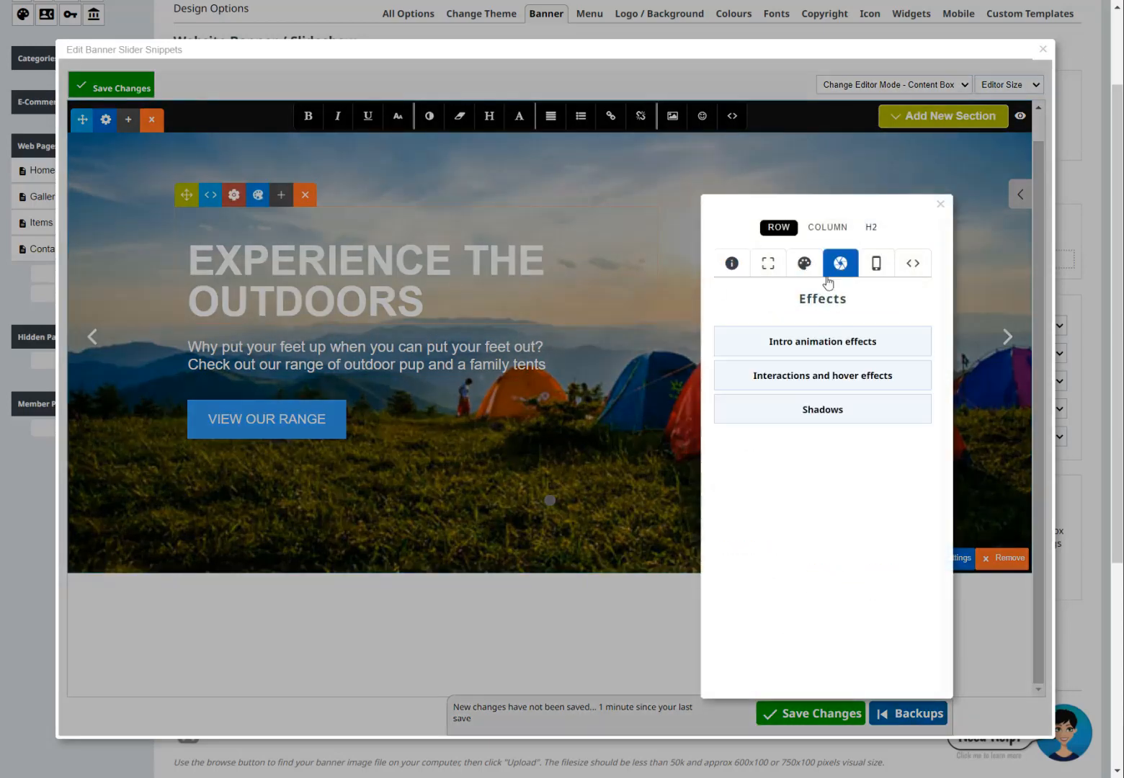
{"action": "left_click", "coordinate": [813, 411]}
{"action": "left_click", "coordinate": [864, 479]}
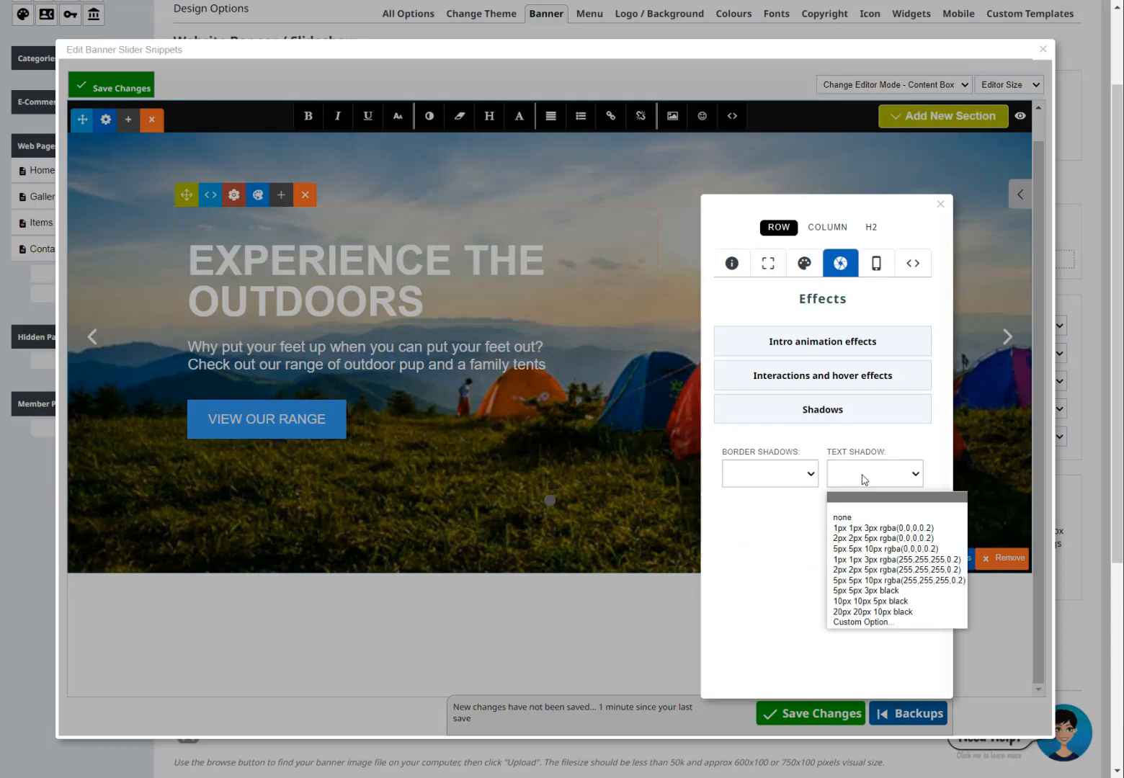
{"action": "left_click", "coordinate": [864, 529]}
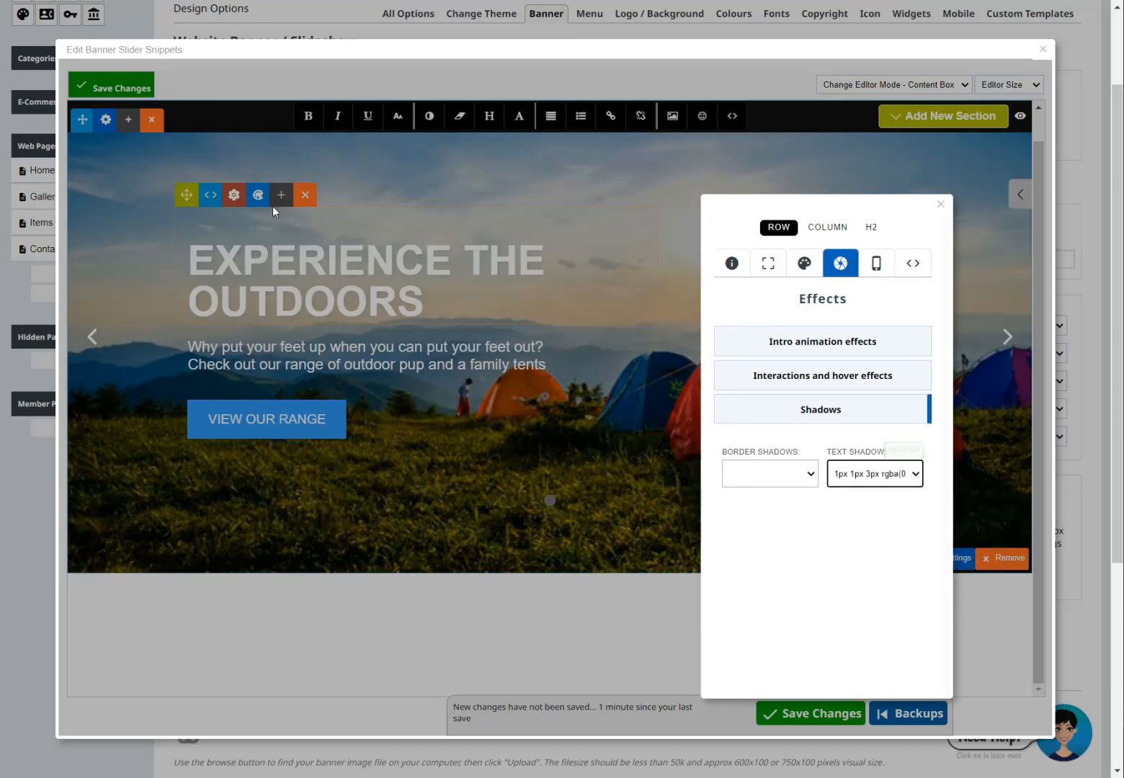
{"action": "left_click", "coordinate": [272, 287]}
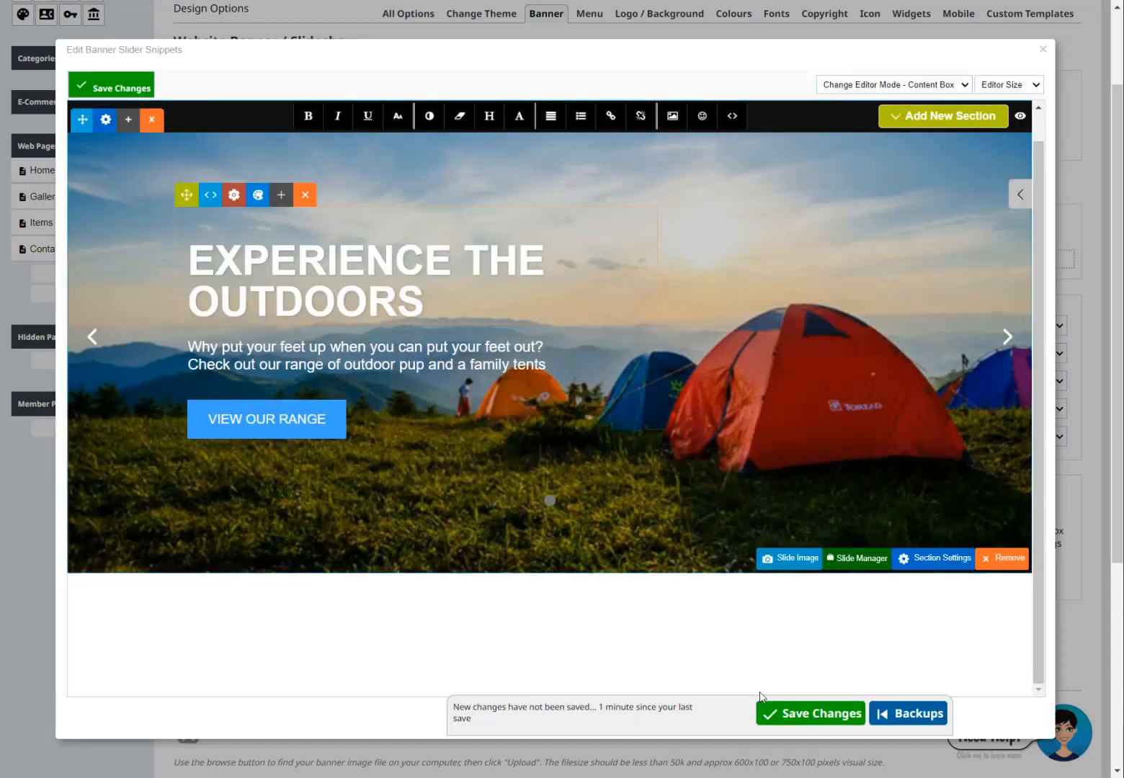
Step: Save the banner changes and close the banner snippet editor
{"action": "left_click", "coordinate": [801, 713]}
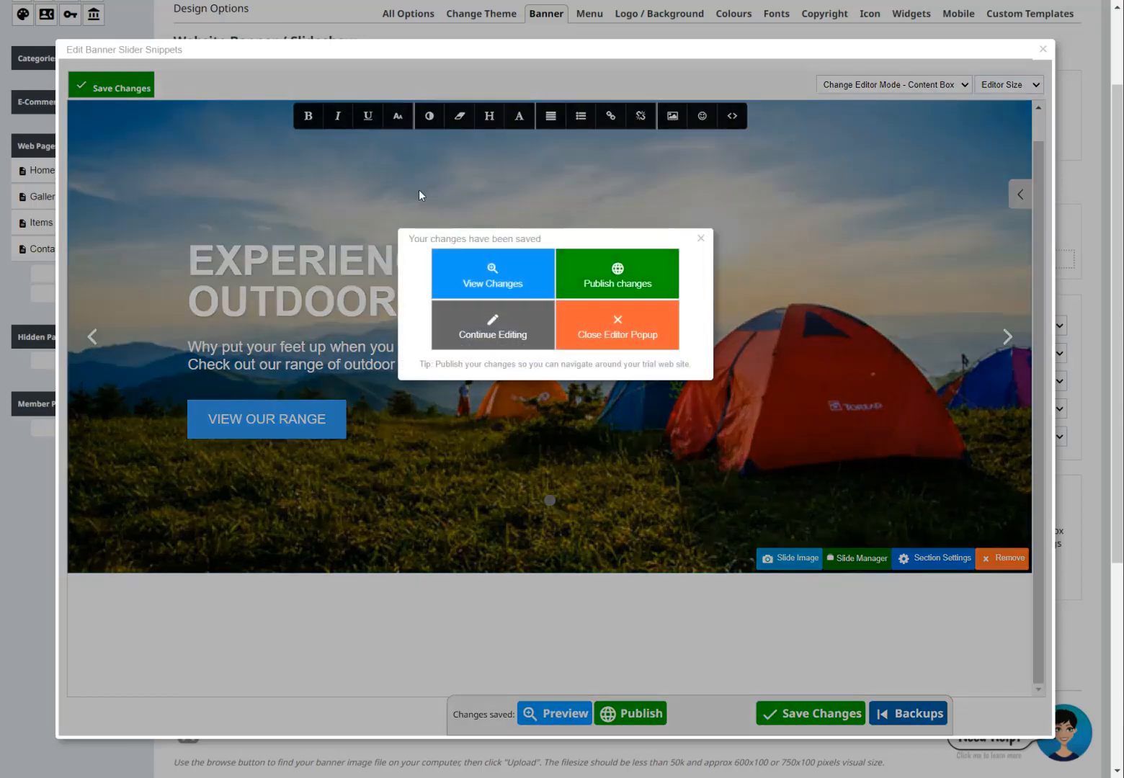
{"action": "left_click", "coordinate": [418, 190]}
{"action": "left_click", "coordinate": [555, 30]}
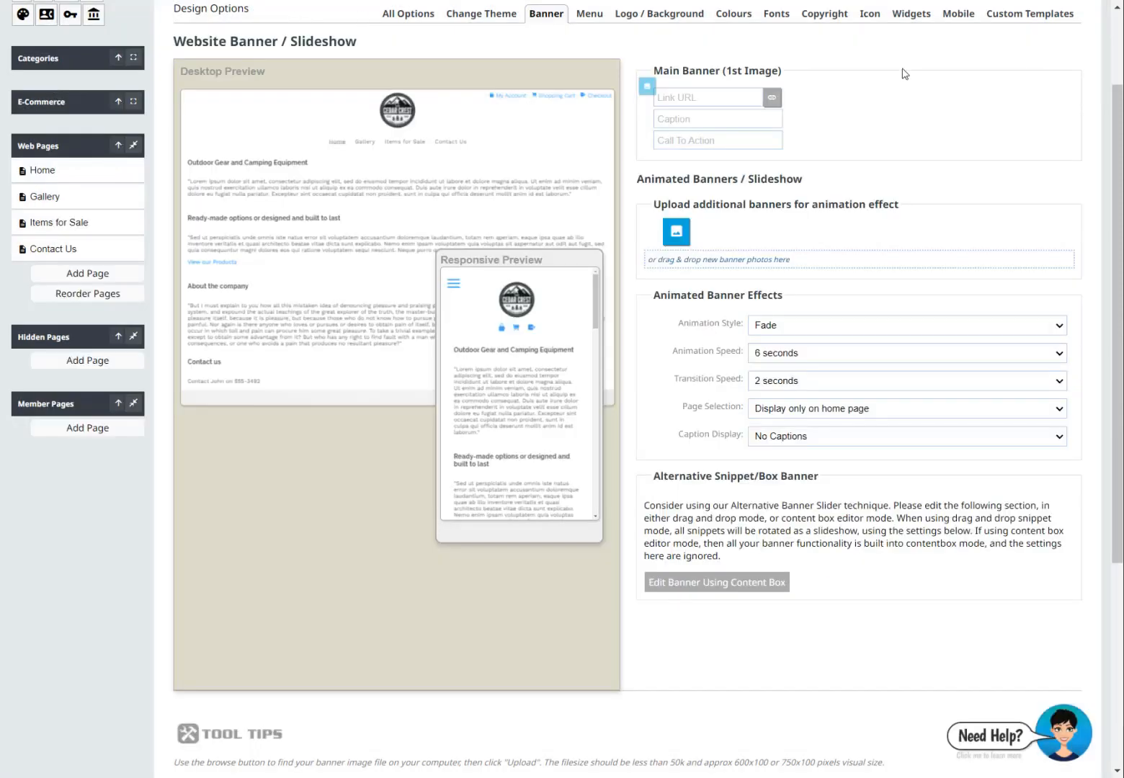
Step: Preview the website and review the home page's banner and the text sections below it
{"action": "scroll", "coordinate": [904, 97], "scroll_direction": "up", "scroll_amount": 2}
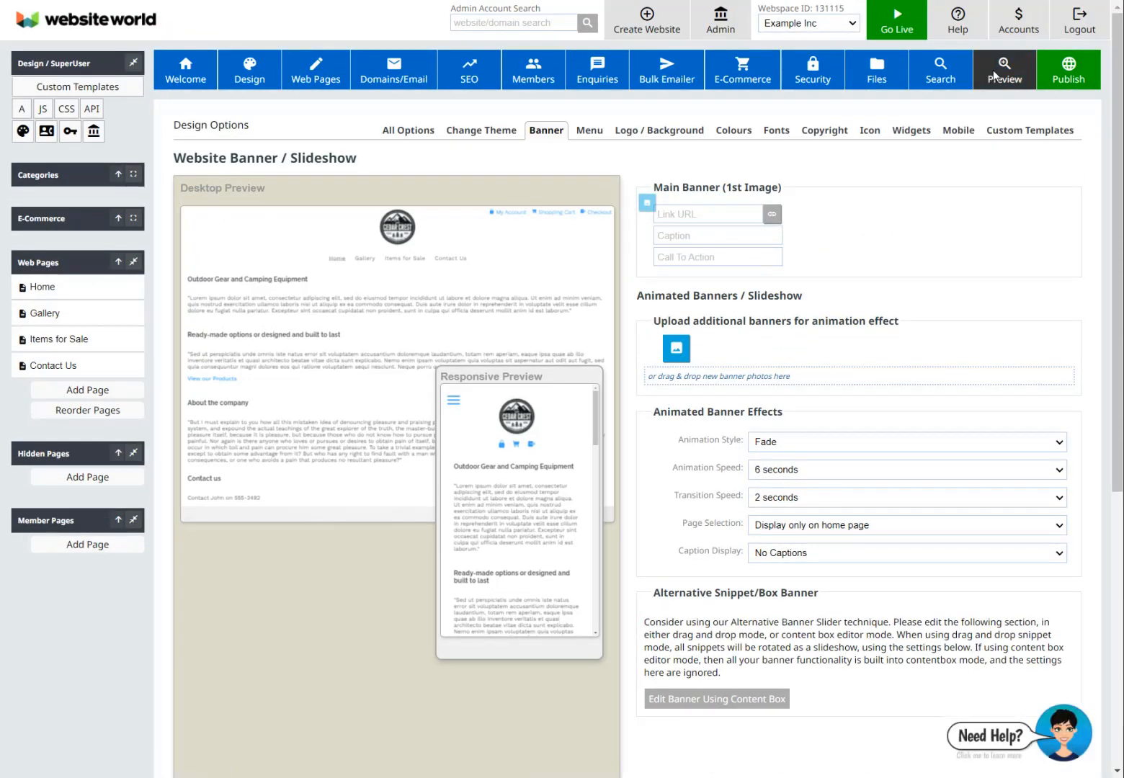
{"action": "left_click", "coordinate": [995, 76]}
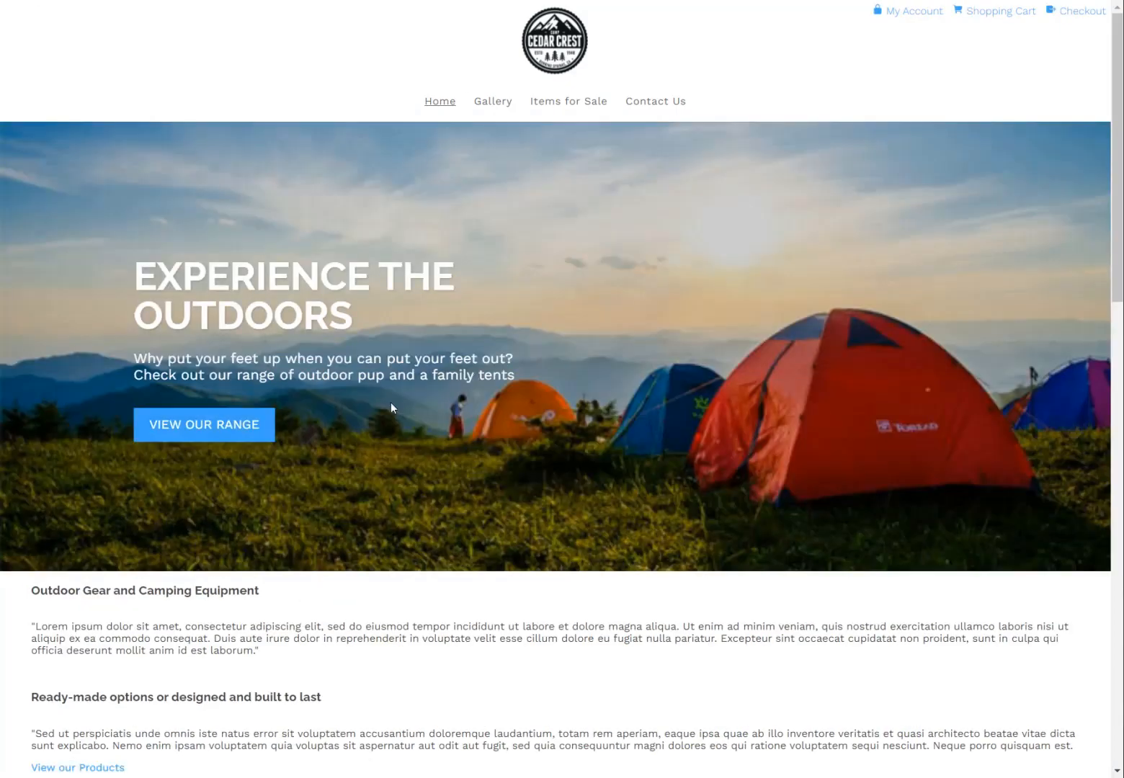
{"action": "scroll", "coordinate": [333, 453], "scroll_direction": "down", "scroll_amount": 6}
{"action": "scroll", "coordinate": [334, 443], "scroll_direction": "down", "scroll_amount": 3}
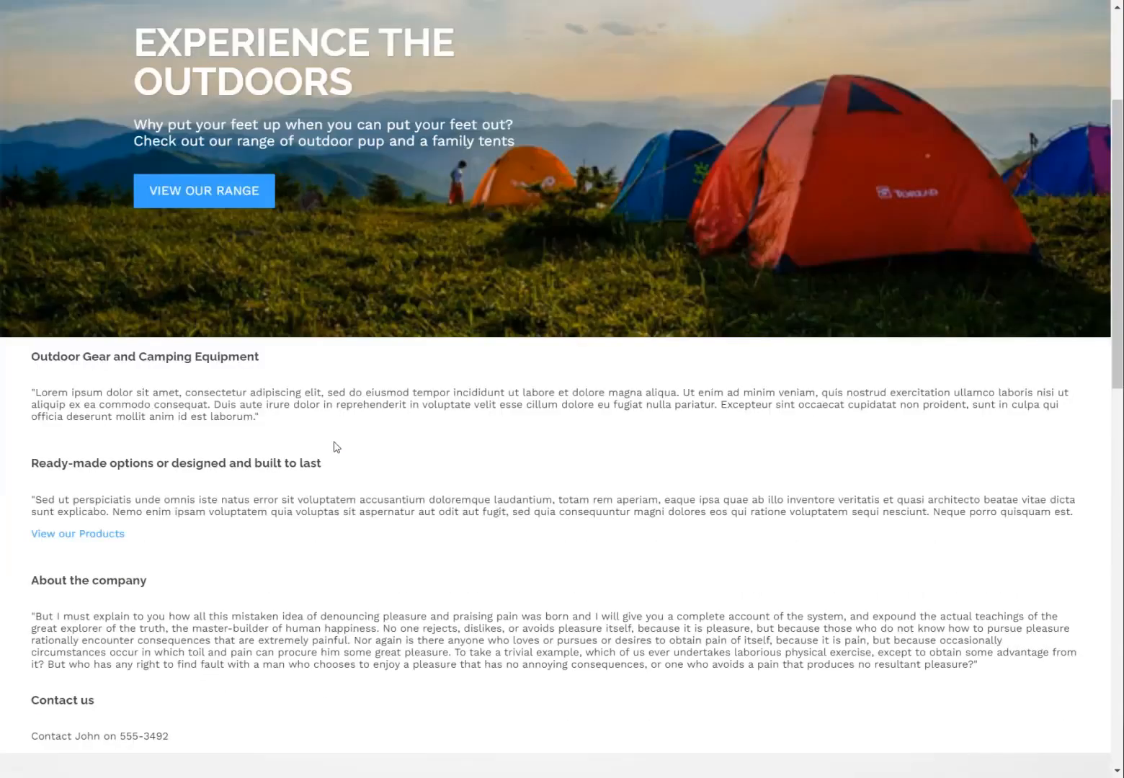
{"action": "scroll", "coordinate": [340, 307], "scroll_direction": "up", "scroll_amount": 4}
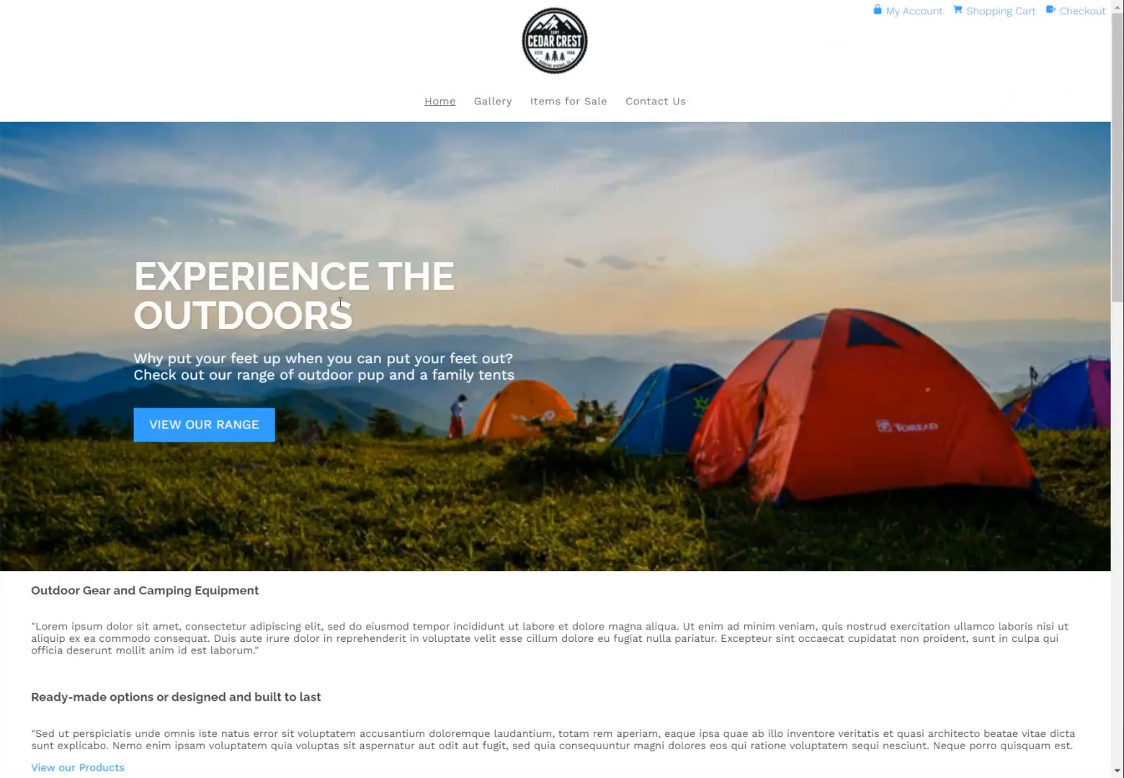
{"action": "scroll", "coordinate": [340, 302], "scroll_direction": "down", "scroll_amount": 3}
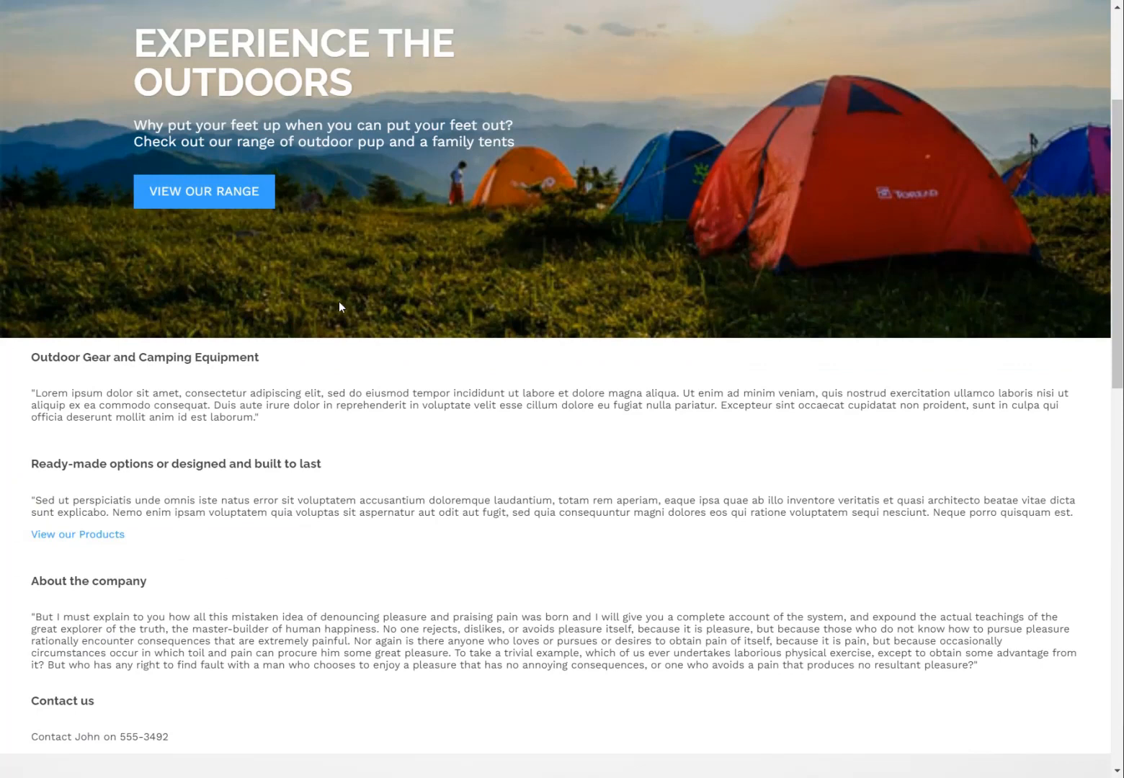
{"action": "scroll", "coordinate": [337, 267], "scroll_direction": "up", "scroll_amount": 3}
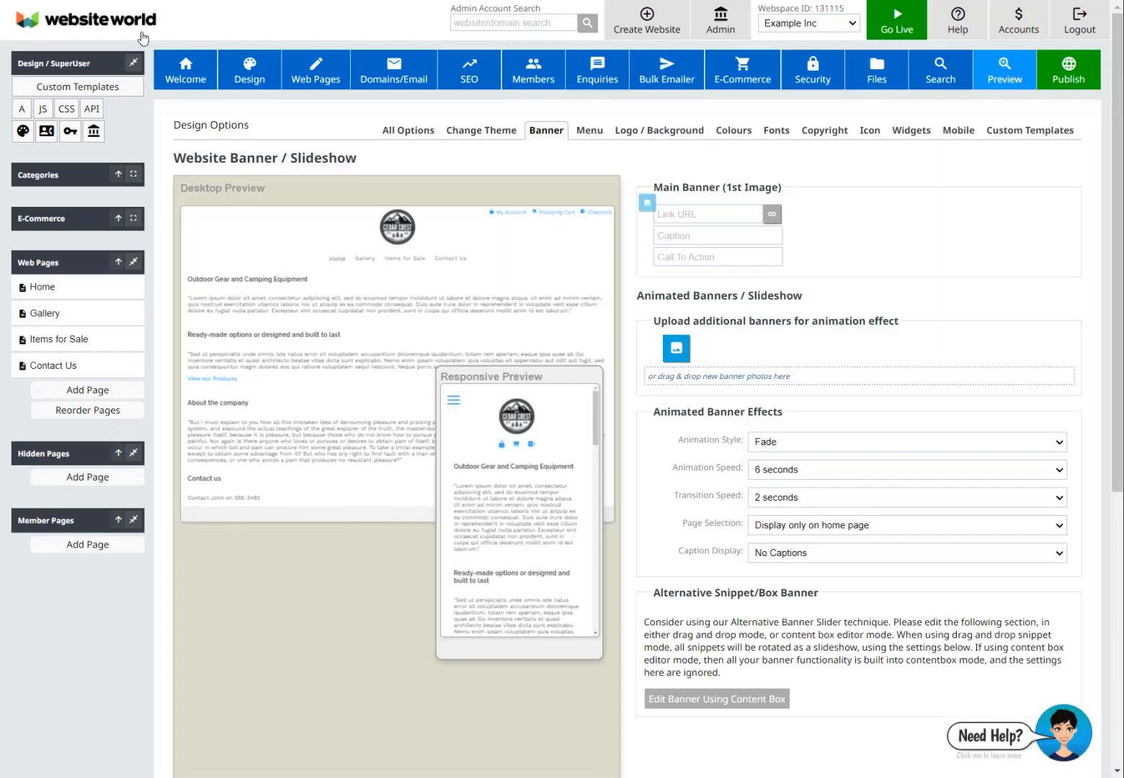
Step: Open the Home page for editing and add an H1 heading reading "Outdoor gear boots and packs" above the first paragraph
{"action": "left_click", "coordinate": [44, 287]}
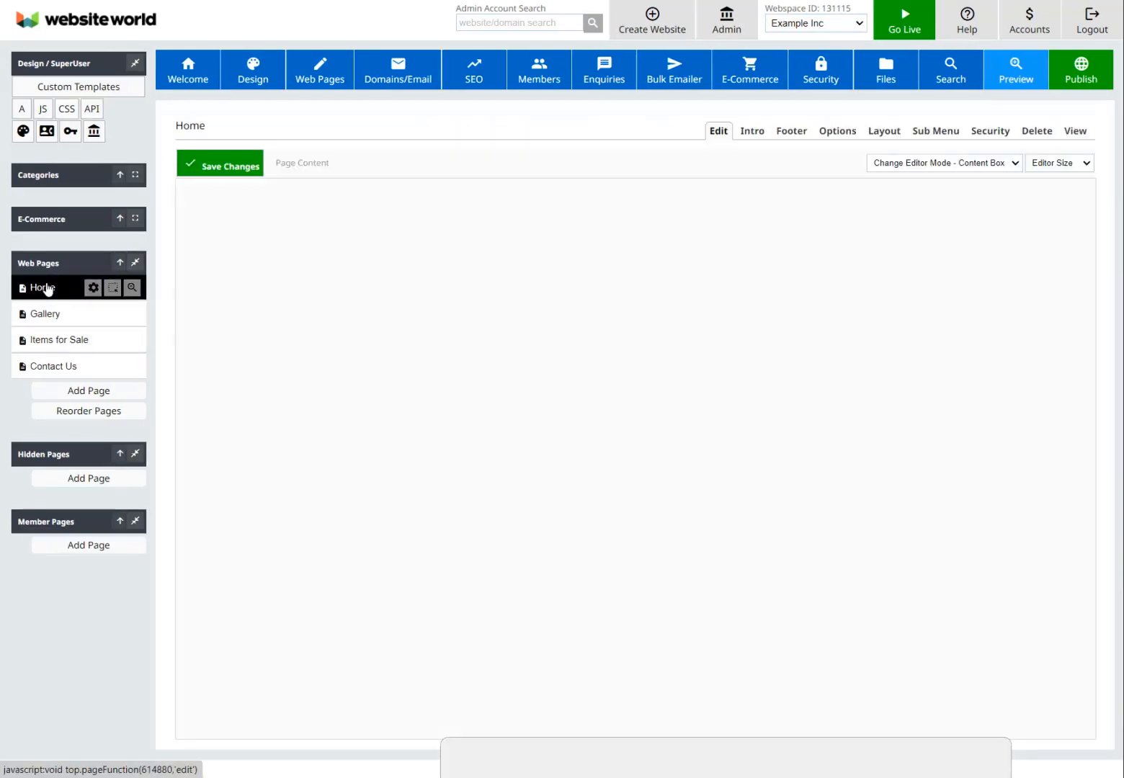
{"action": "left_click", "coordinate": [622, 276]}
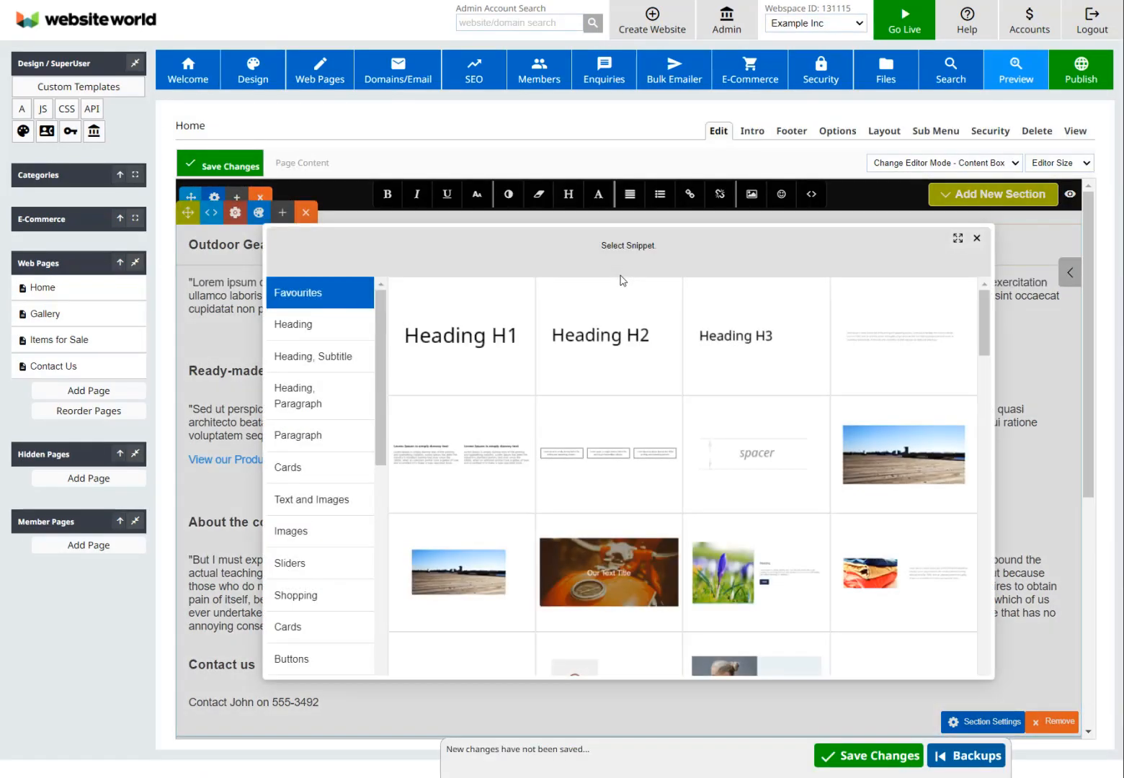
{"action": "left_click", "coordinate": [456, 350]}
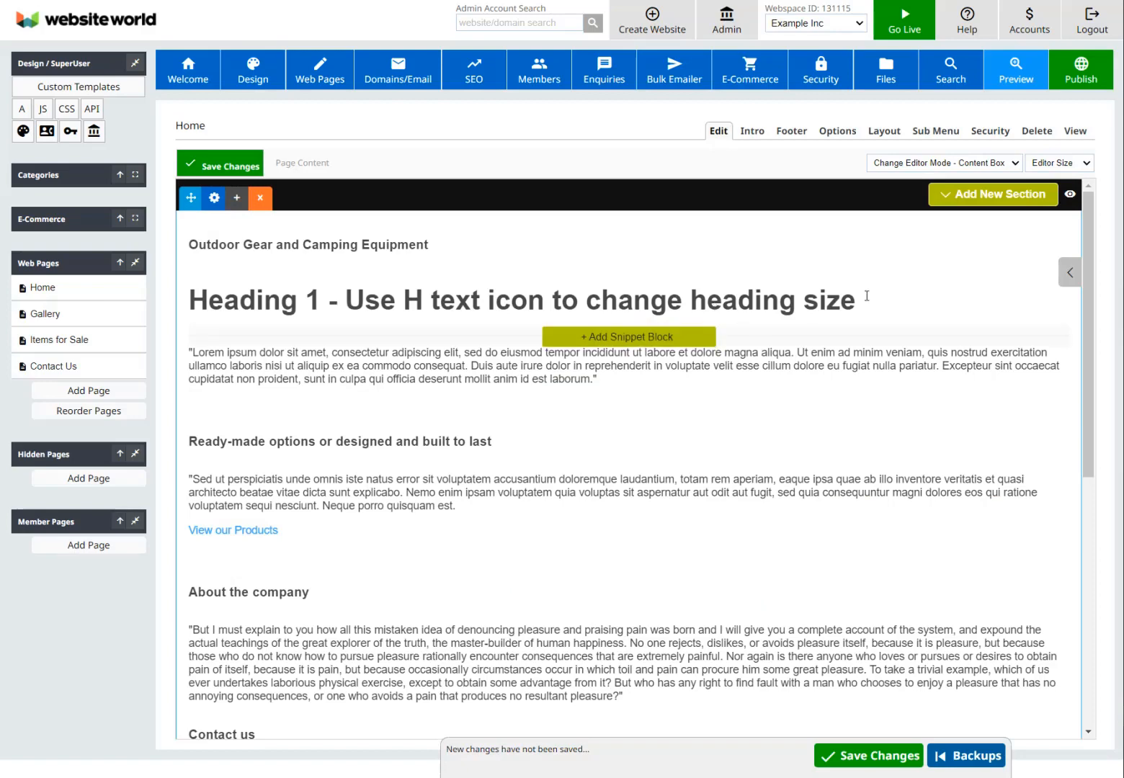
{"action": "key", "text": "shift+Home"}
{"action": "type", "text": "Outdoor gear boots and packs"}
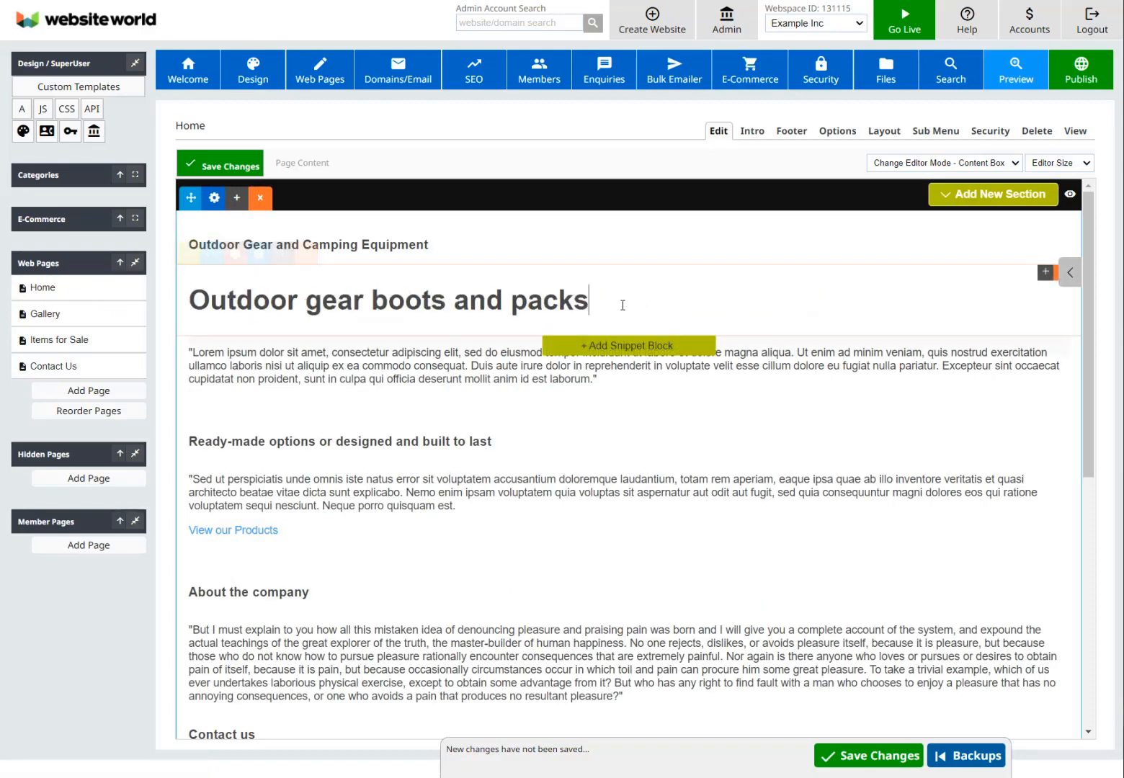
Step: Centre-align the "Outdoor gear boots and packs" heading
{"action": "key", "text": "shift+Home"}
{"action": "left_click", "coordinate": [454, 300]}
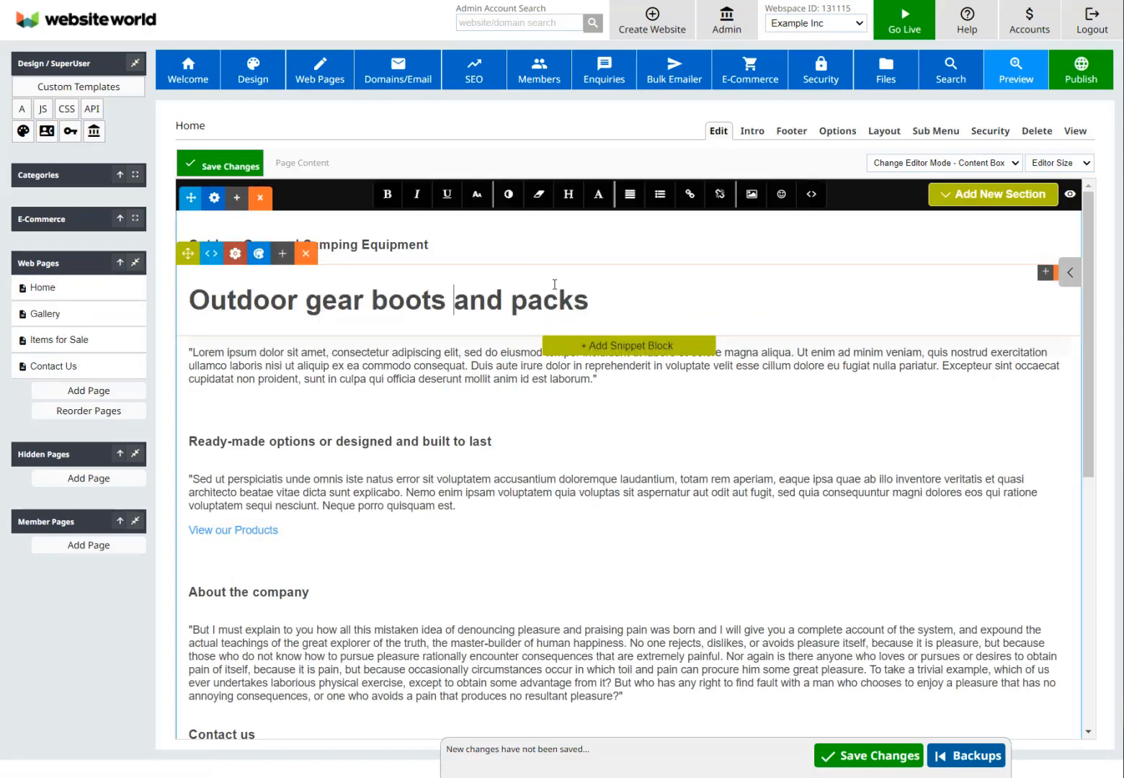
{"action": "left_click_drag", "start_coordinate": [613, 305], "coordinate": [99, 285]}
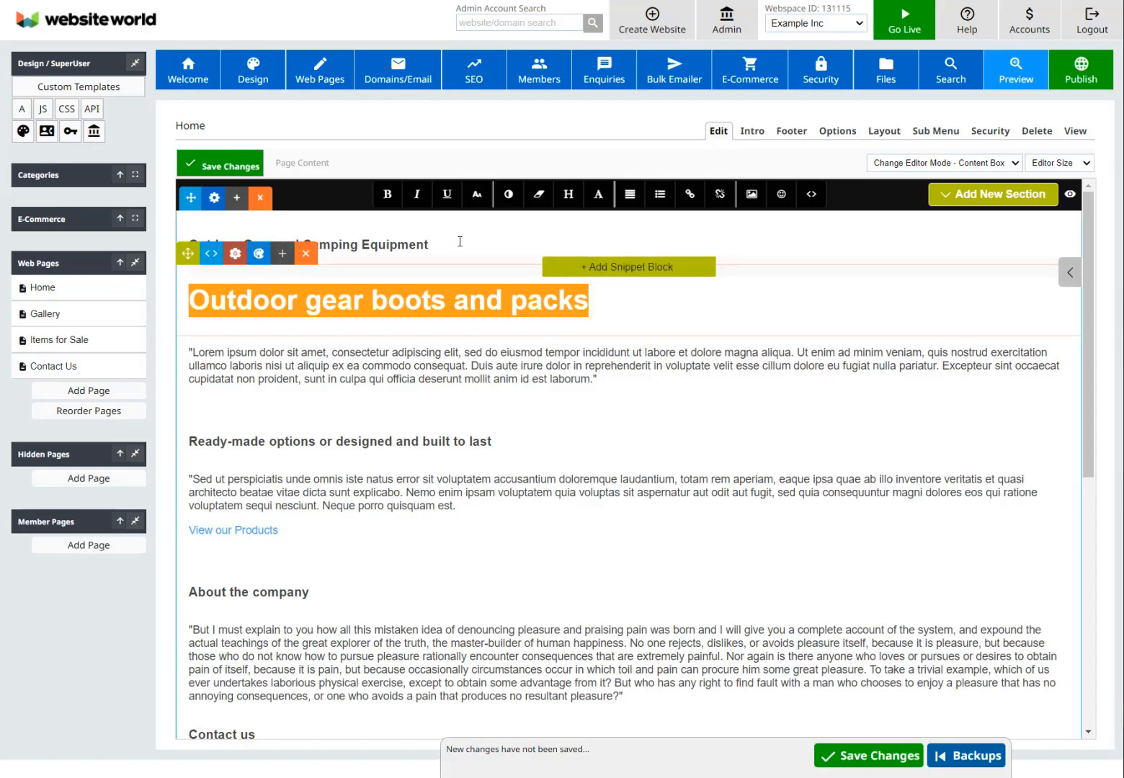
{"action": "left_click", "coordinate": [631, 206]}
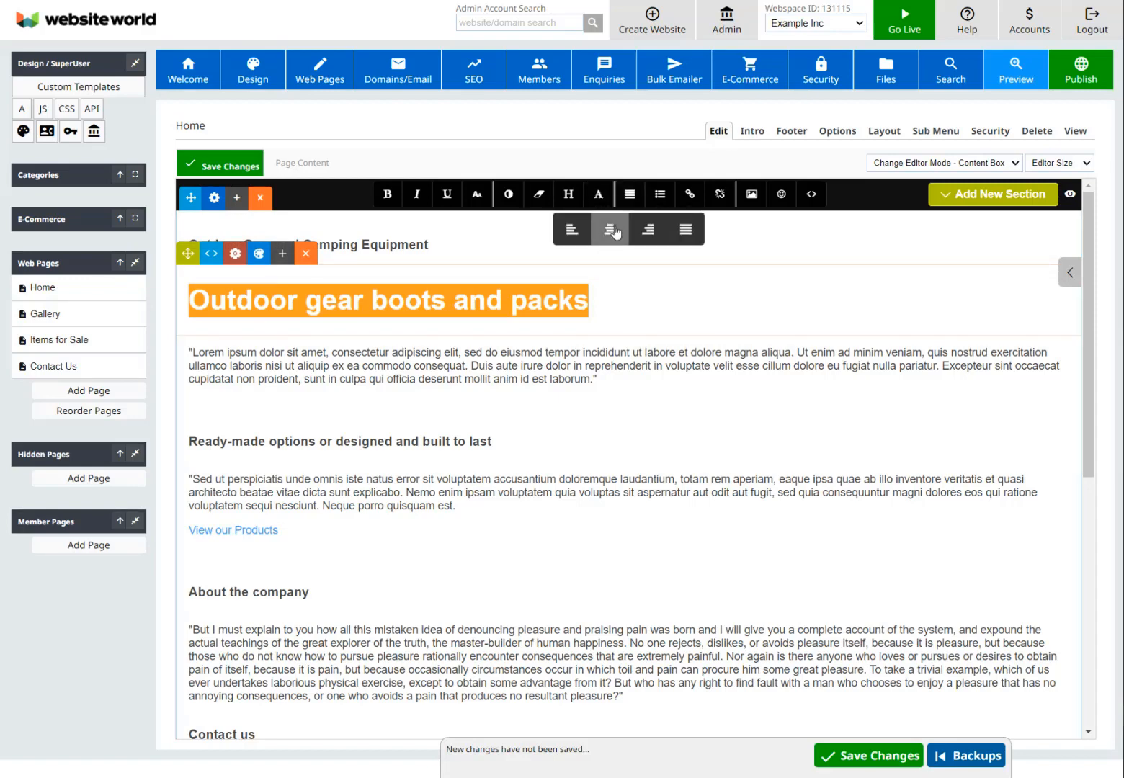
{"action": "left_click", "coordinate": [609, 229]}
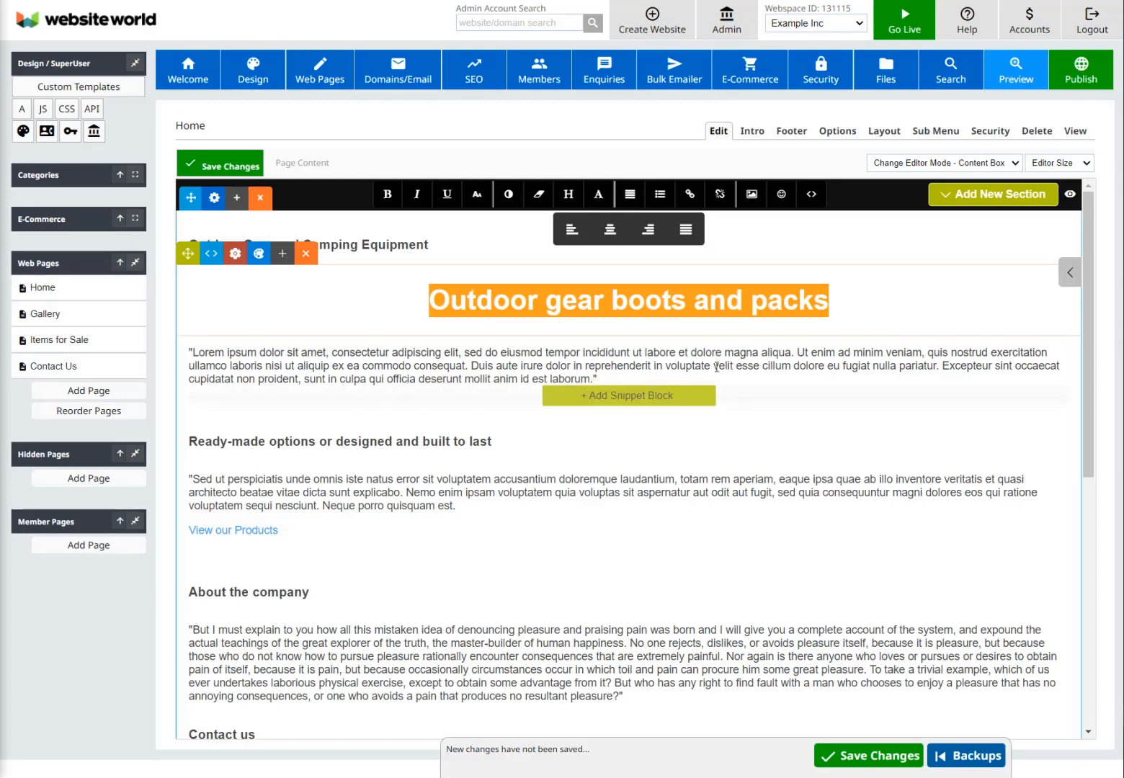
Step: Replace the paragraph under the main heading with text starting "Lorem Ipsum is simply dummy text of the printing and typesetting industry" and centre it
{"action": "left_click", "coordinate": [648, 384]}
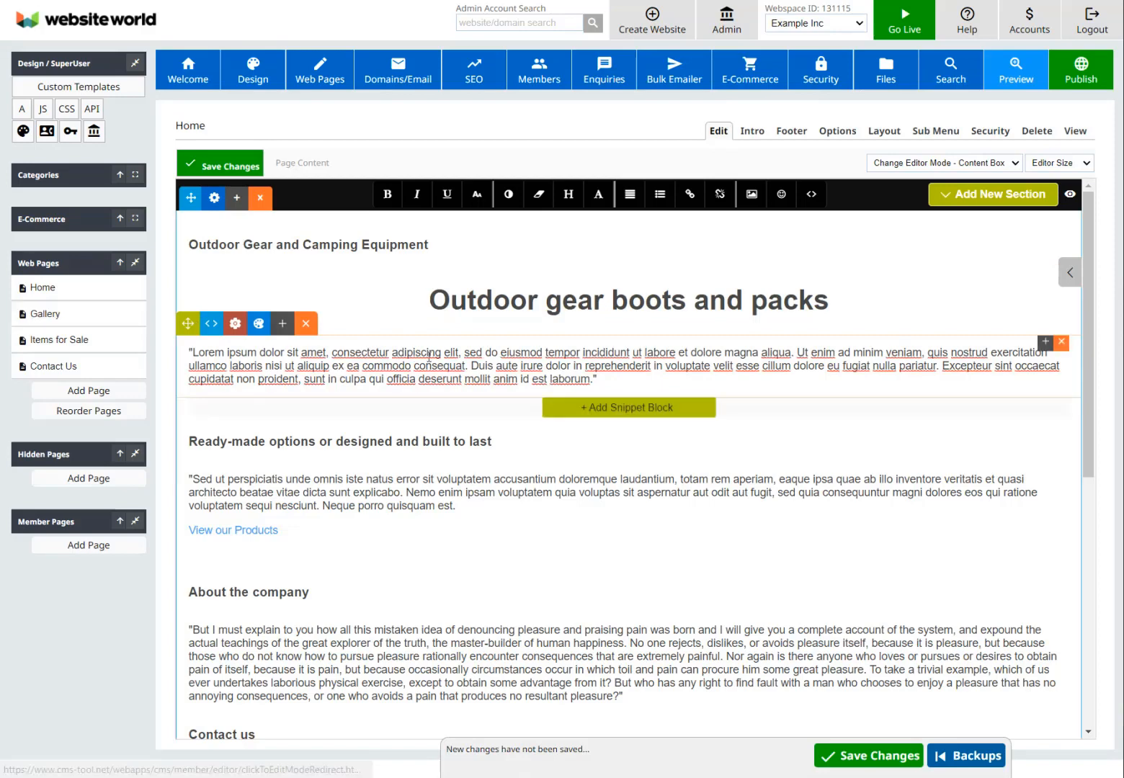
{"action": "left_click_drag", "start_coordinate": [634, 385], "coordinate": [188, 352]}
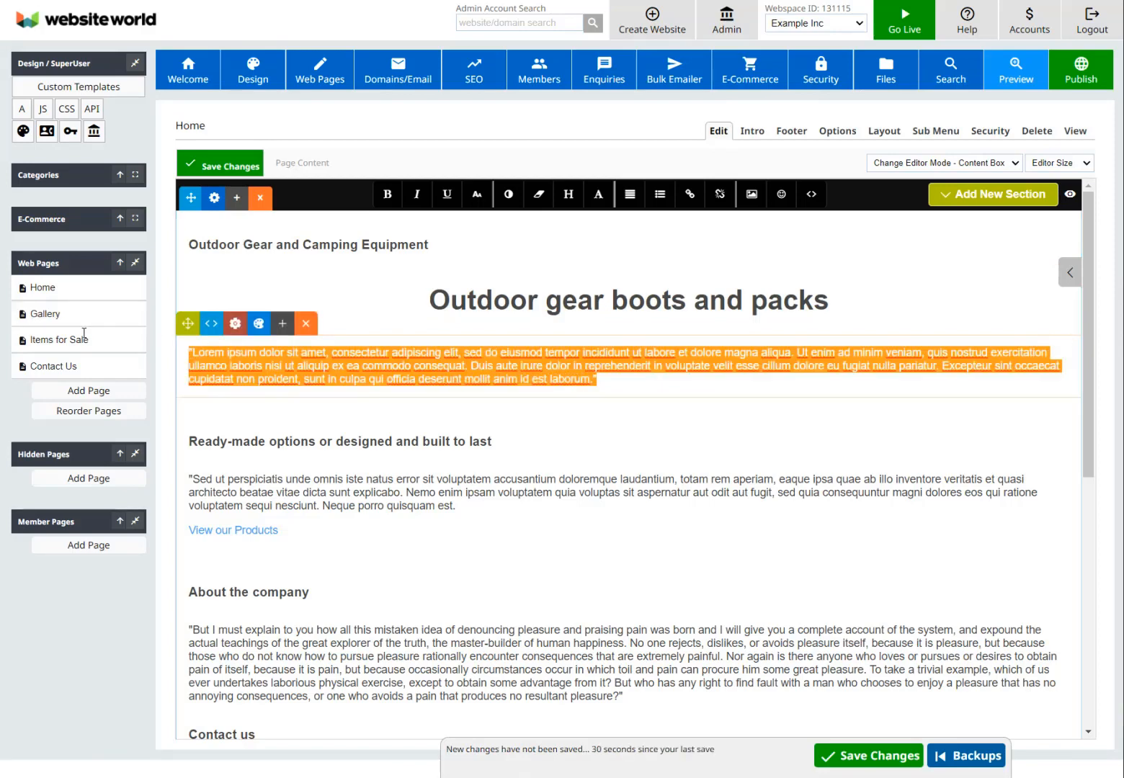
{"action": "type", "text": "Lorem Ipsum is simply dummy text of the printing and typesetting industry. Lorem Ipsum has been the industry's standard dummy text ever since the 1500s, when an unknown printer took a galley of type and scrambled it to make a type specimen book. Lorem ipsum dolor sit amet, consectetur adipiscing elit. Vivamus leo ante, consectetur sit amet vulputate vel, dapibus sit amet lectus."}
{"action": "left_click_drag", "start_coordinate": [392, 386], "coordinate": [164, 350]}
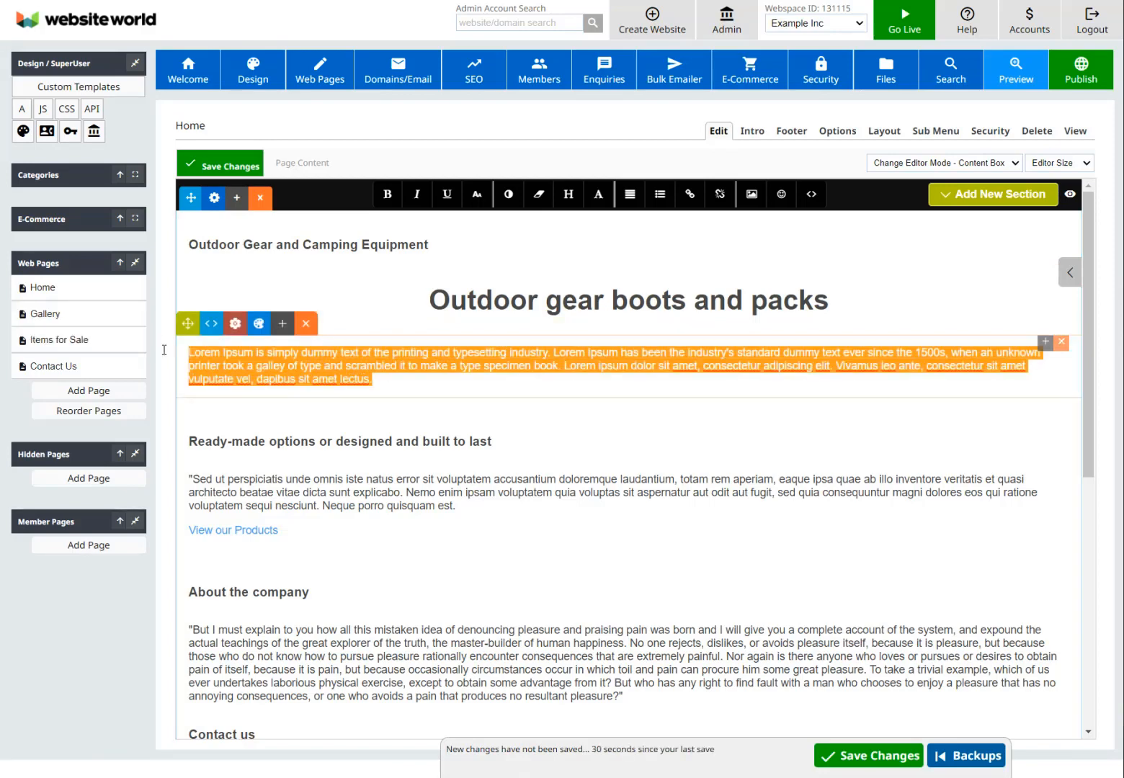
{"action": "left_click", "coordinate": [630, 194]}
{"action": "left_click", "coordinate": [596, 231]}
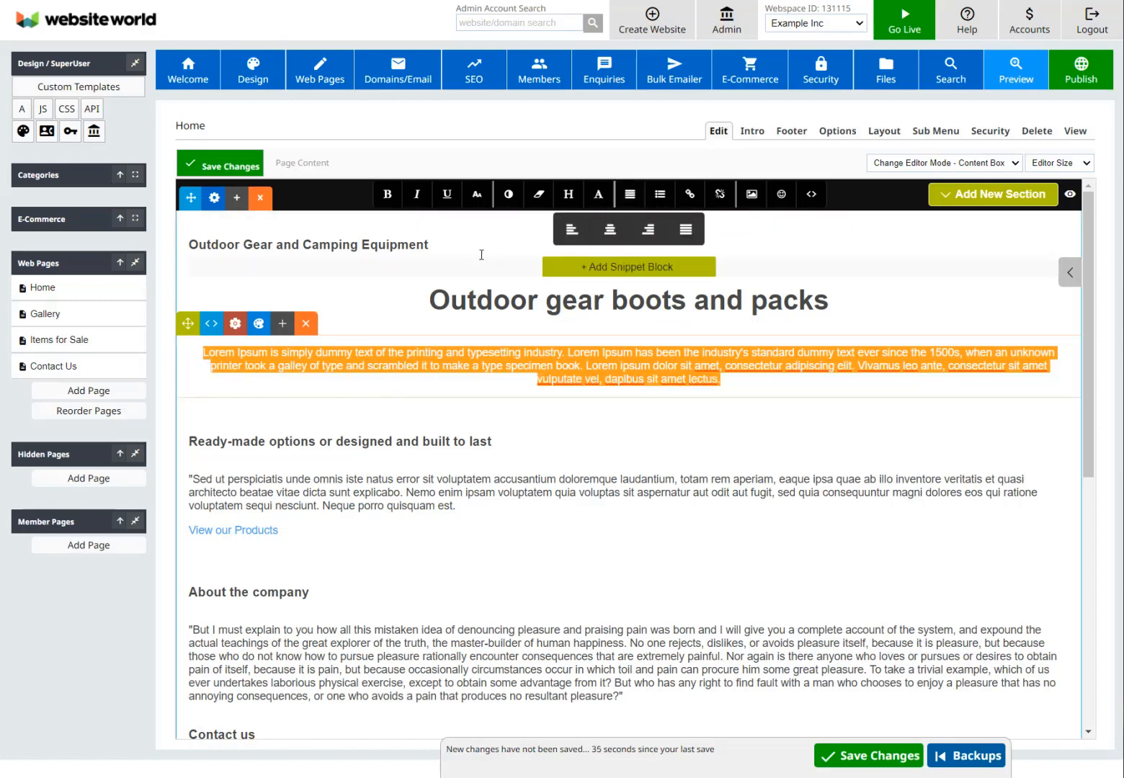
Step: Delete the old "Outdoor Gear and Camping Equipment" heading block above the new heading
{"action": "left_click", "coordinate": [431, 245]}
{"action": "left_click", "coordinate": [307, 212]}
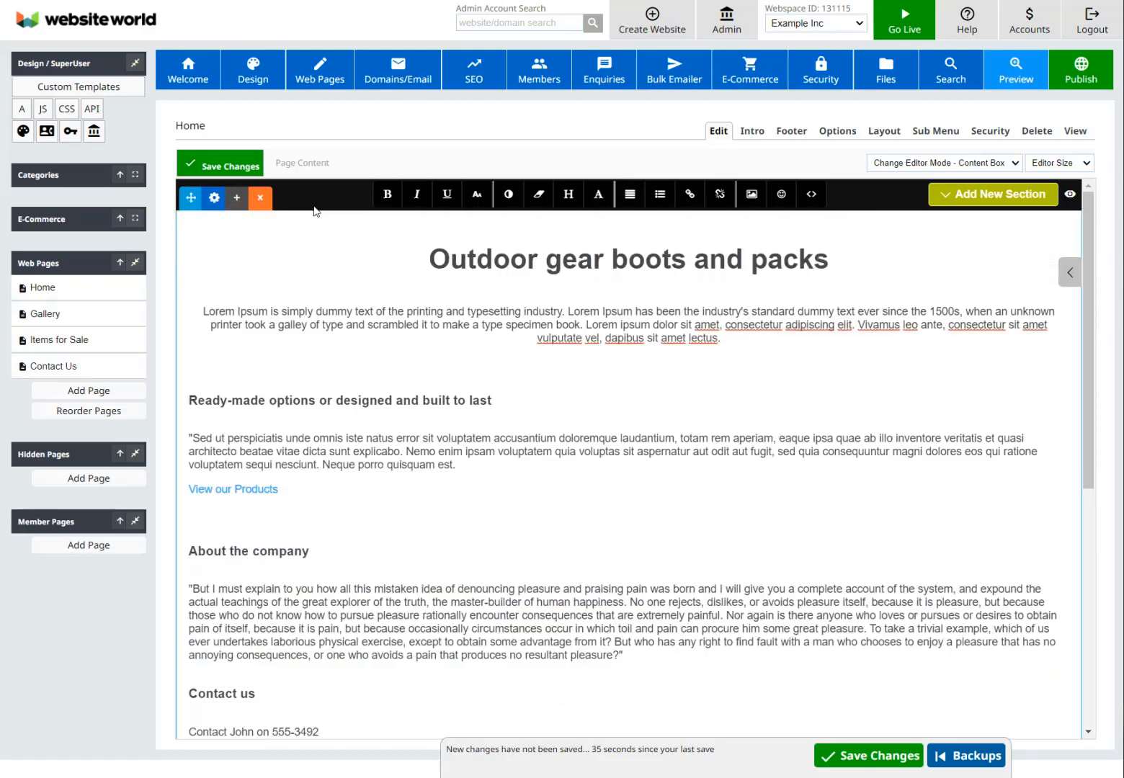
Step: Add an H2 heading reading "View by Category" below the centred introductory paragraph
{"action": "mouse_move", "coordinate": [650, 366]}
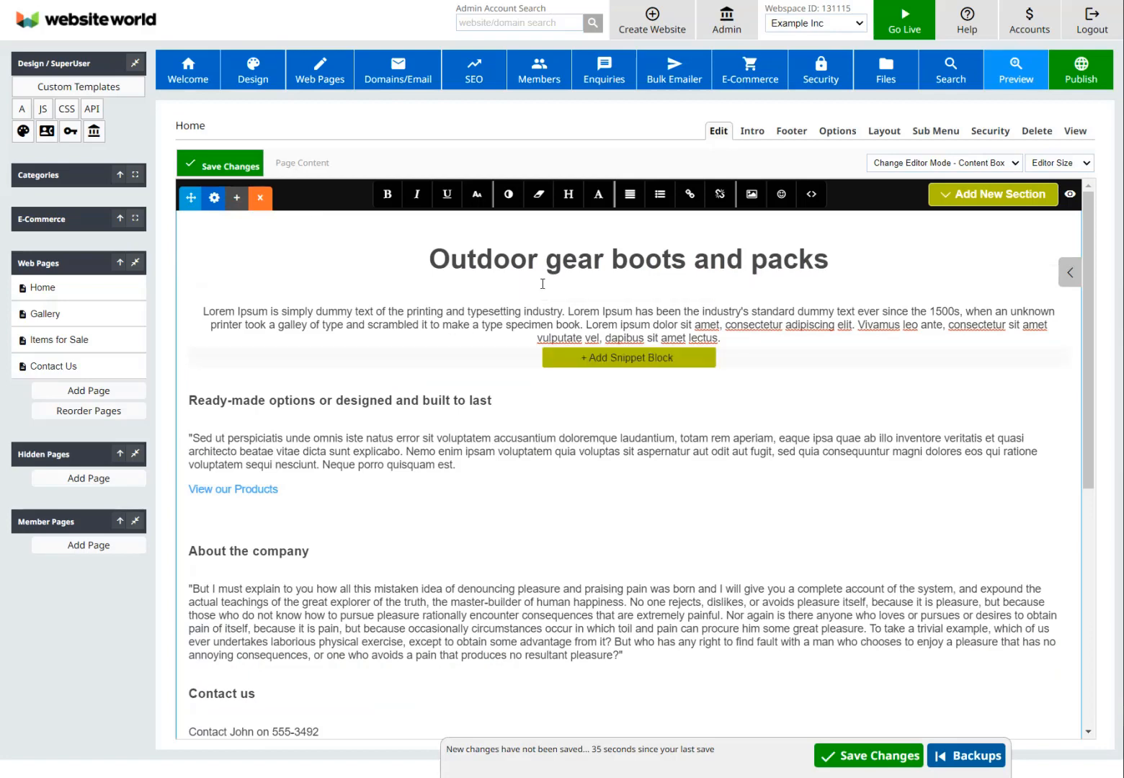
{"action": "left_click", "coordinate": [649, 365]}
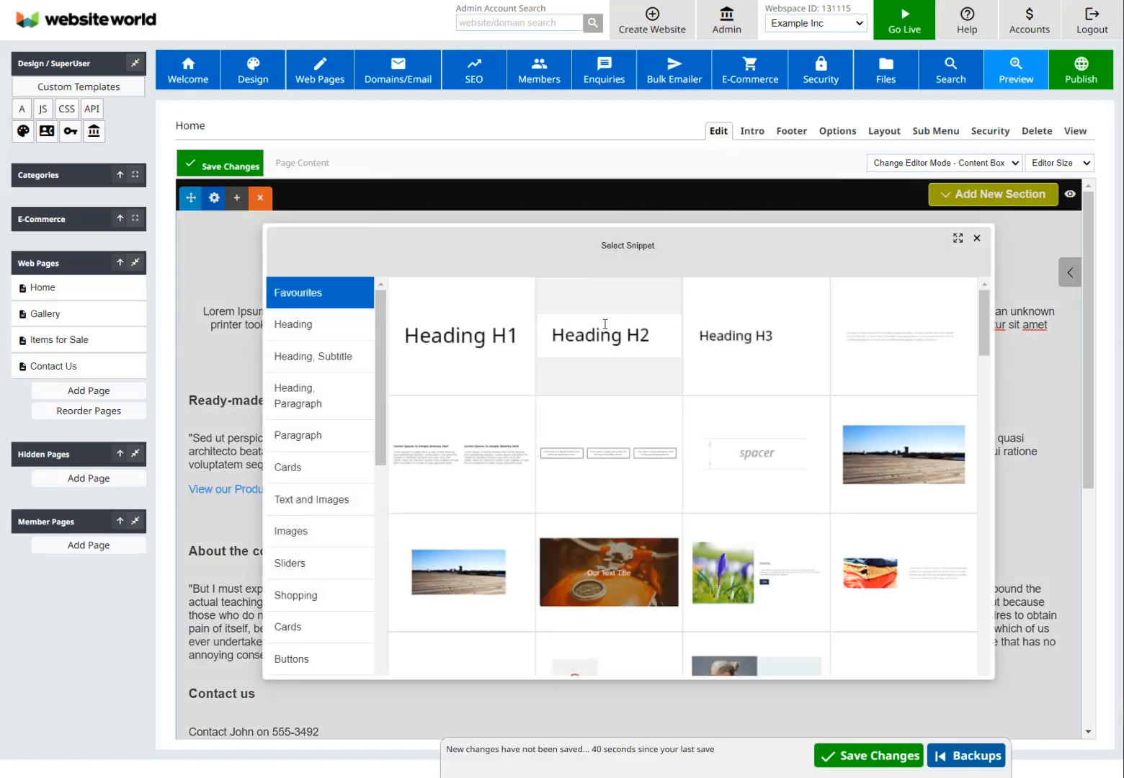
{"action": "left_click", "coordinate": [603, 329]}
{"action": "scroll", "coordinate": [637, 340], "scroll_direction": "down", "scroll_amount": 1}
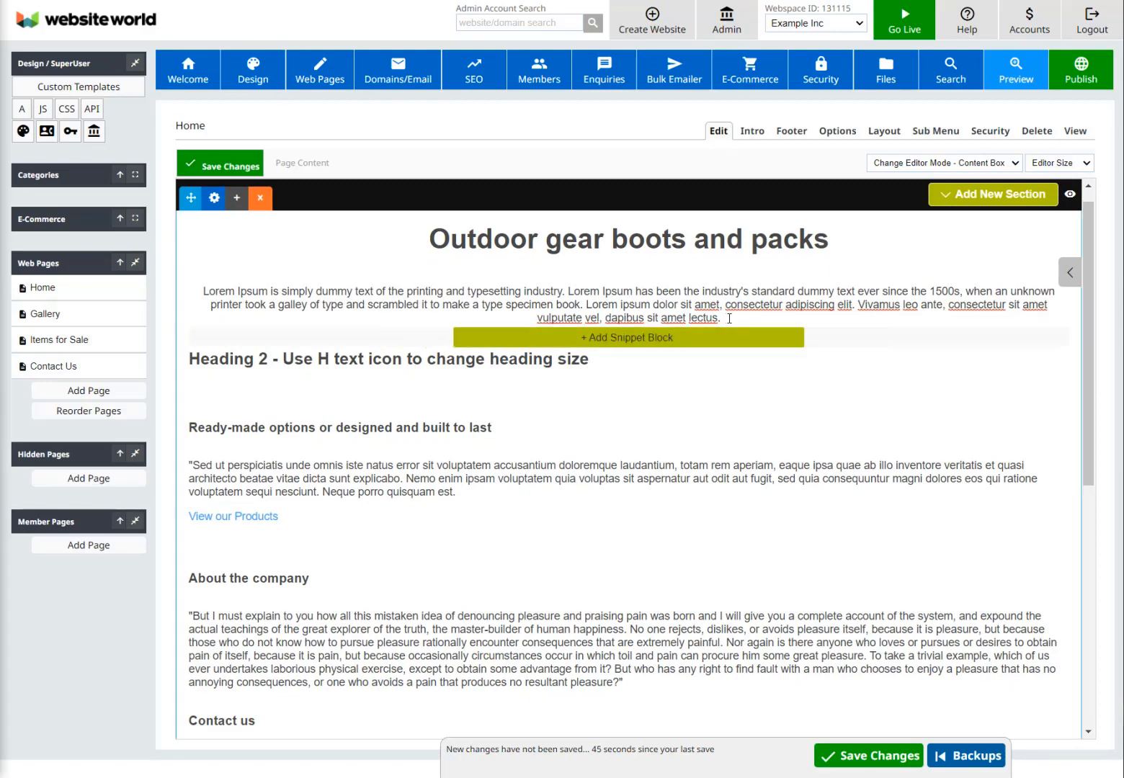
{"action": "triple_click", "coordinate": [652, 358]}
{"action": "type", "text": "View by Category"}
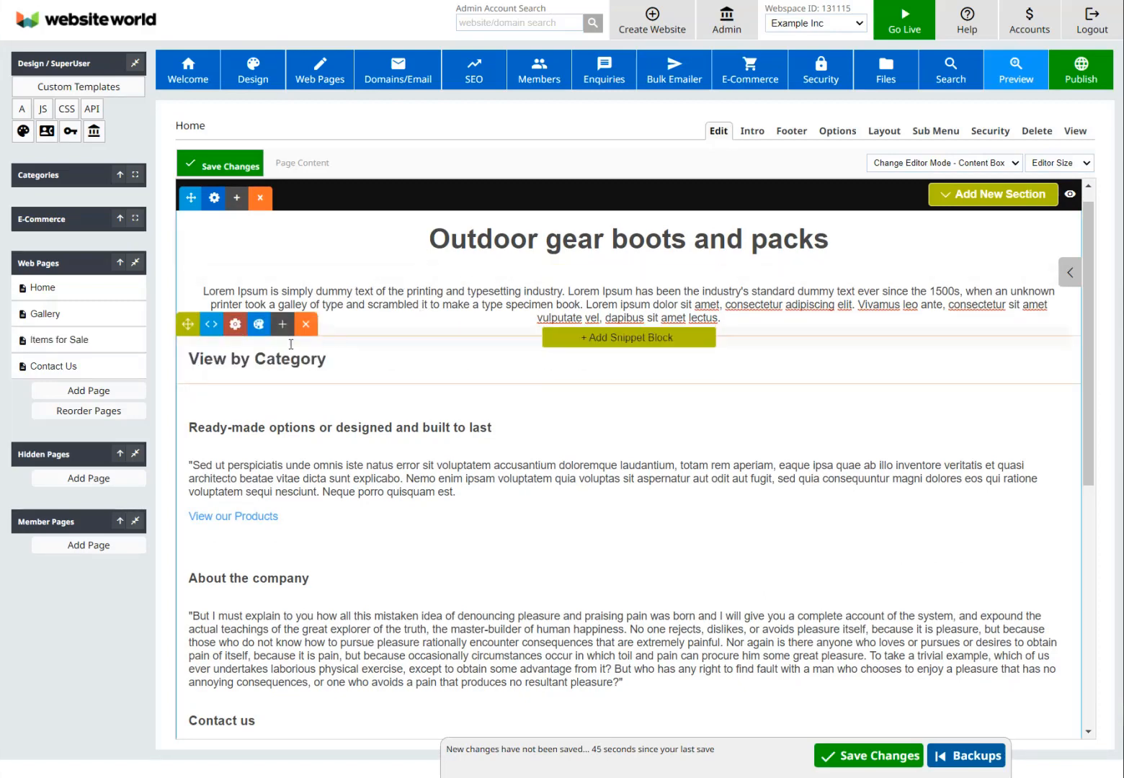
Step: Centre-align the "View by Category" heading
{"action": "triple_click", "coordinate": [359, 350]}
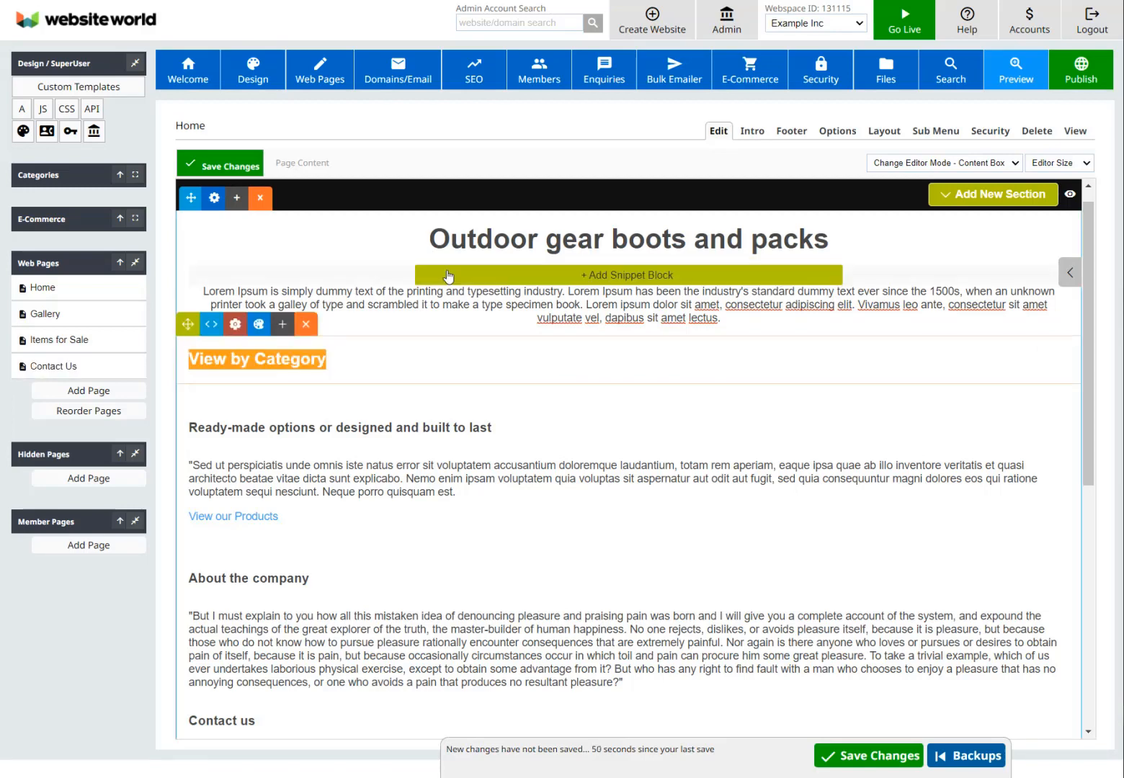
{"action": "left_click", "coordinate": [351, 363]}
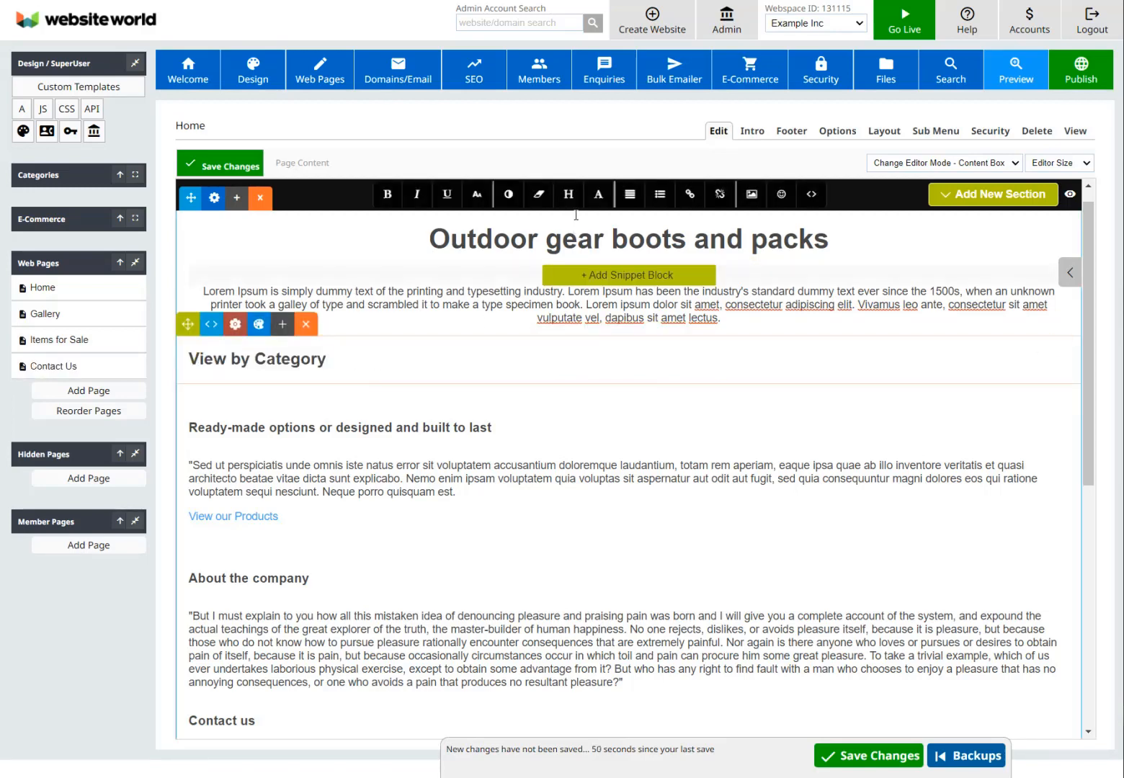
{"action": "left_click_drag", "start_coordinate": [337, 364], "coordinate": [179, 366]}
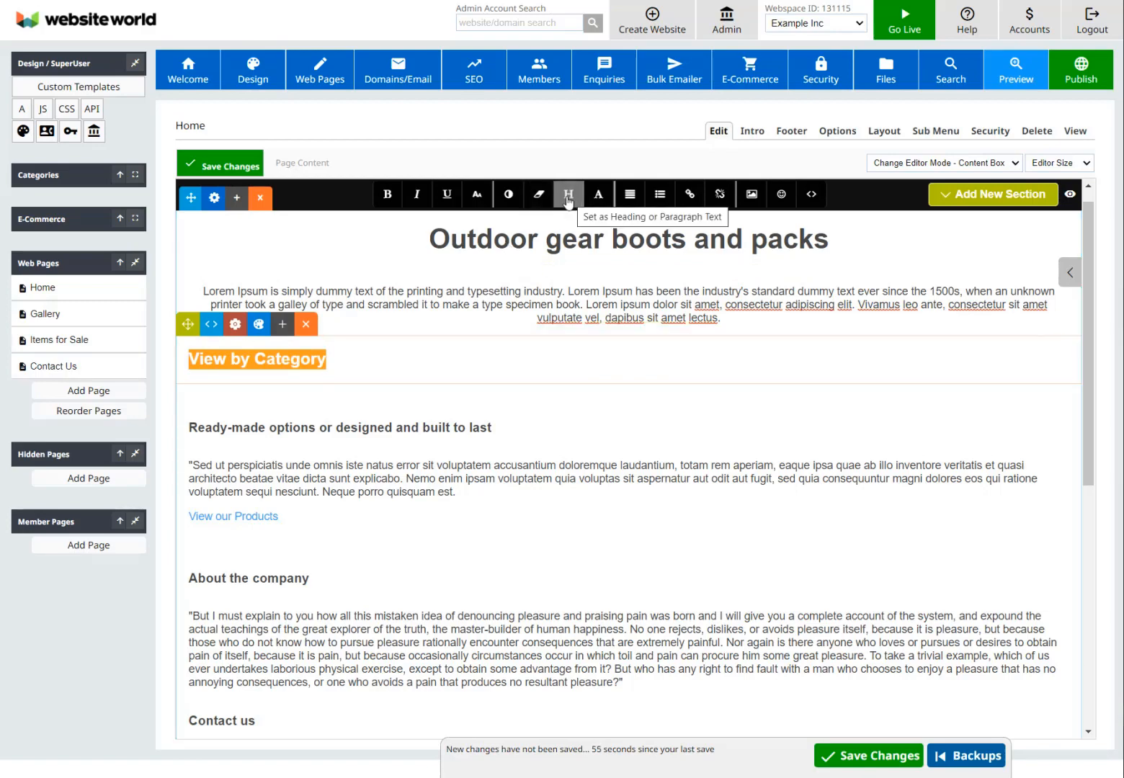
{"action": "left_click", "coordinate": [633, 201]}
{"action": "left_click", "coordinate": [609, 230]}
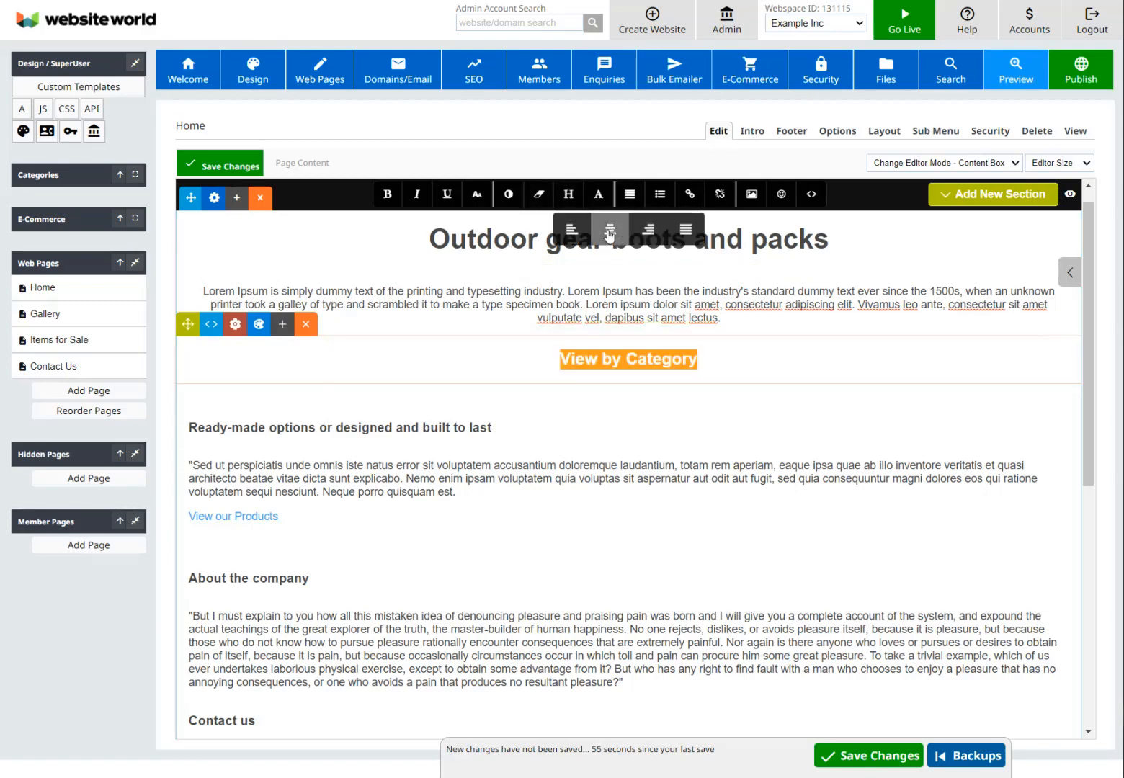
Step: Insert a Category / Product Slider snippet directly below the "View by Category" heading
{"action": "left_click", "coordinate": [476, 343]}
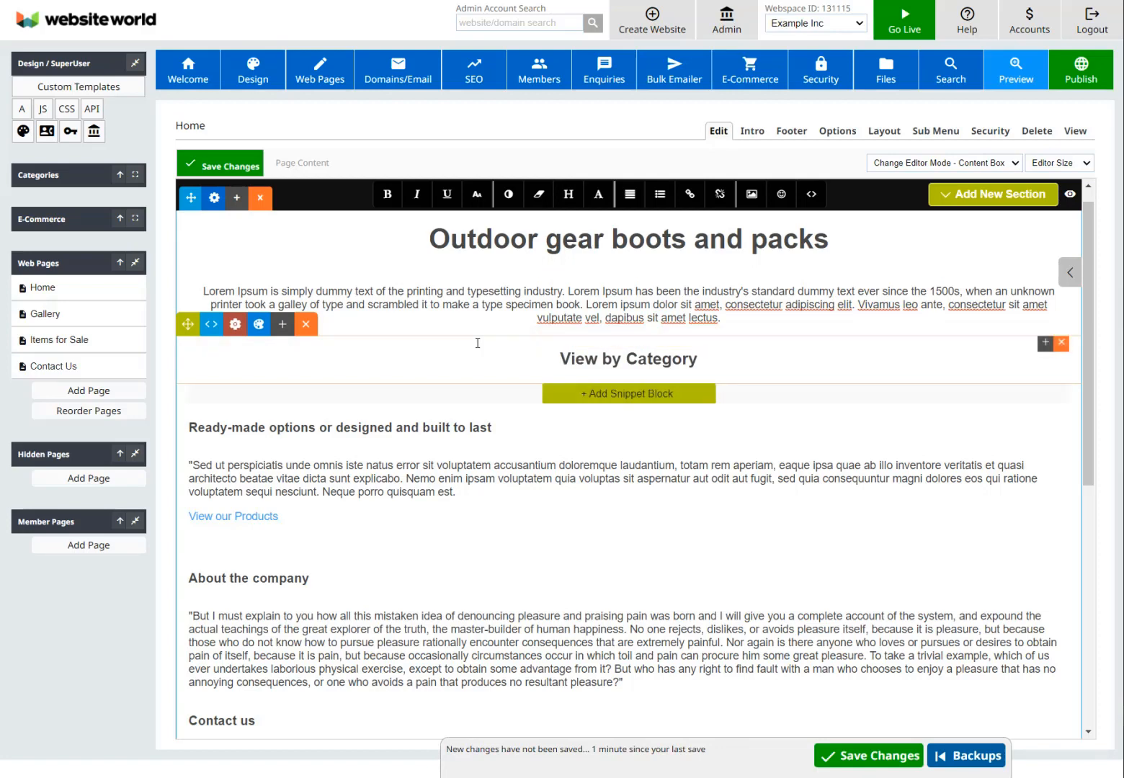
{"action": "left_click", "coordinate": [621, 394]}
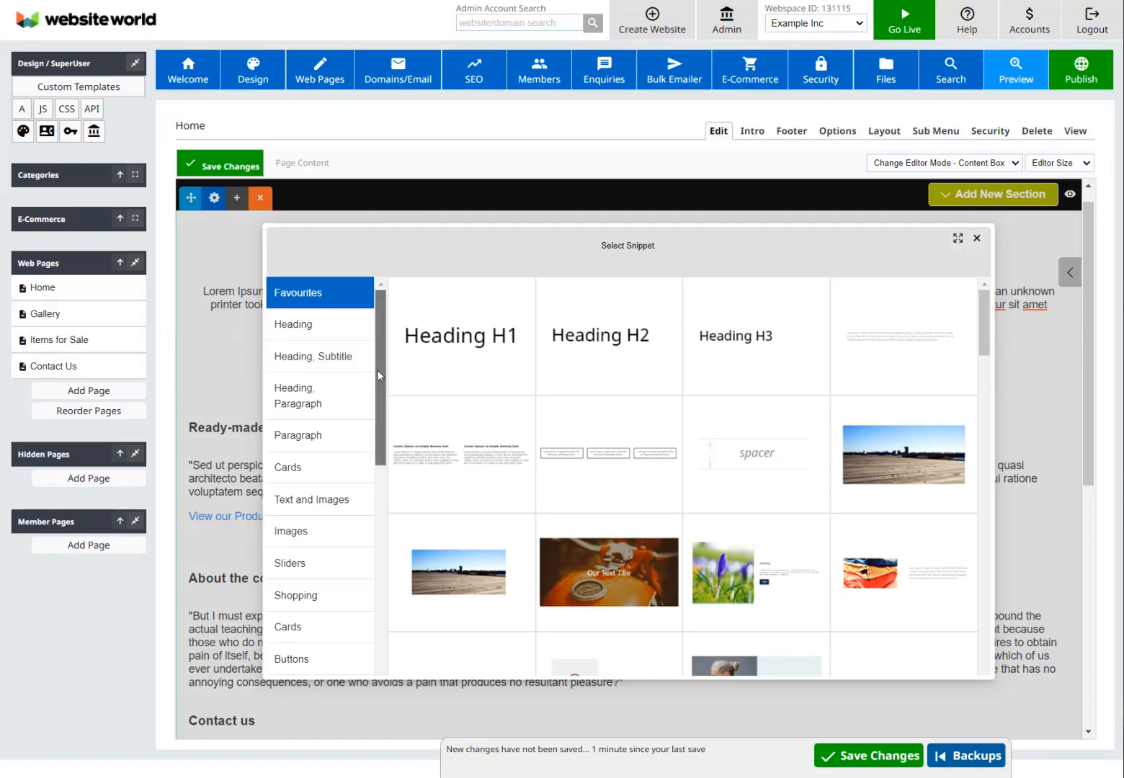
{"action": "left_click_drag", "start_coordinate": [377, 369], "coordinate": [375, 430]}
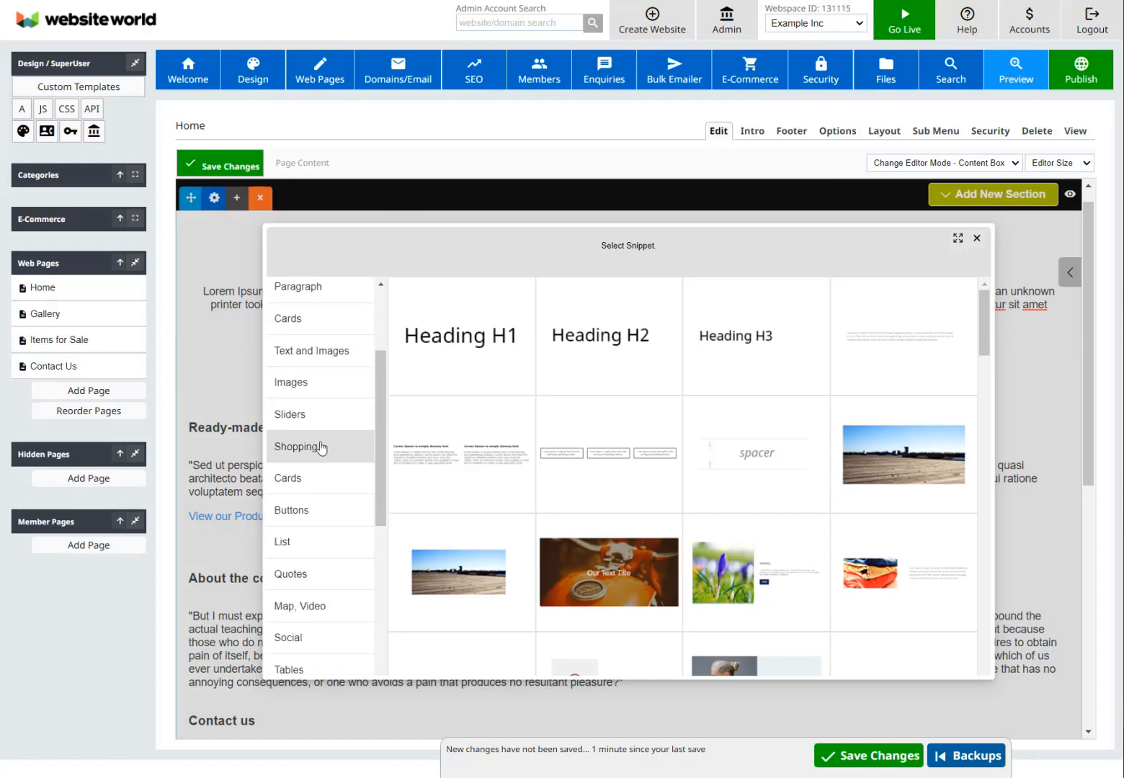
{"action": "left_click", "coordinate": [291, 416]}
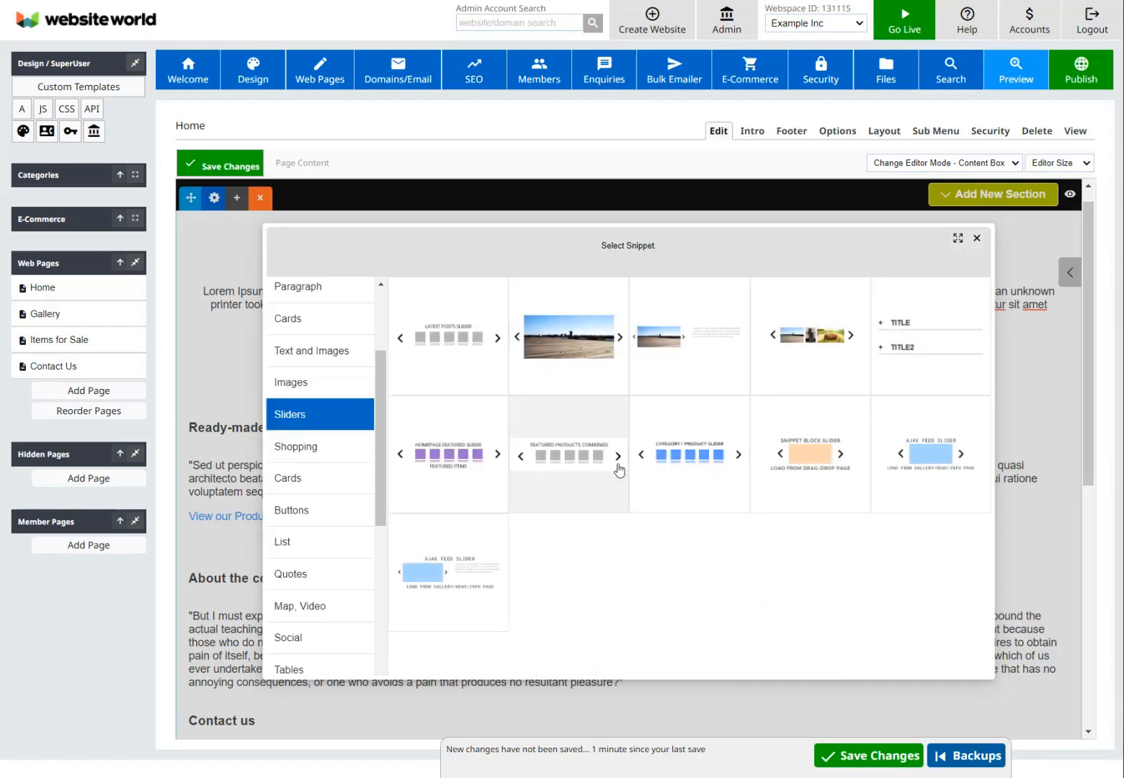
{"action": "left_click", "coordinate": [694, 456]}
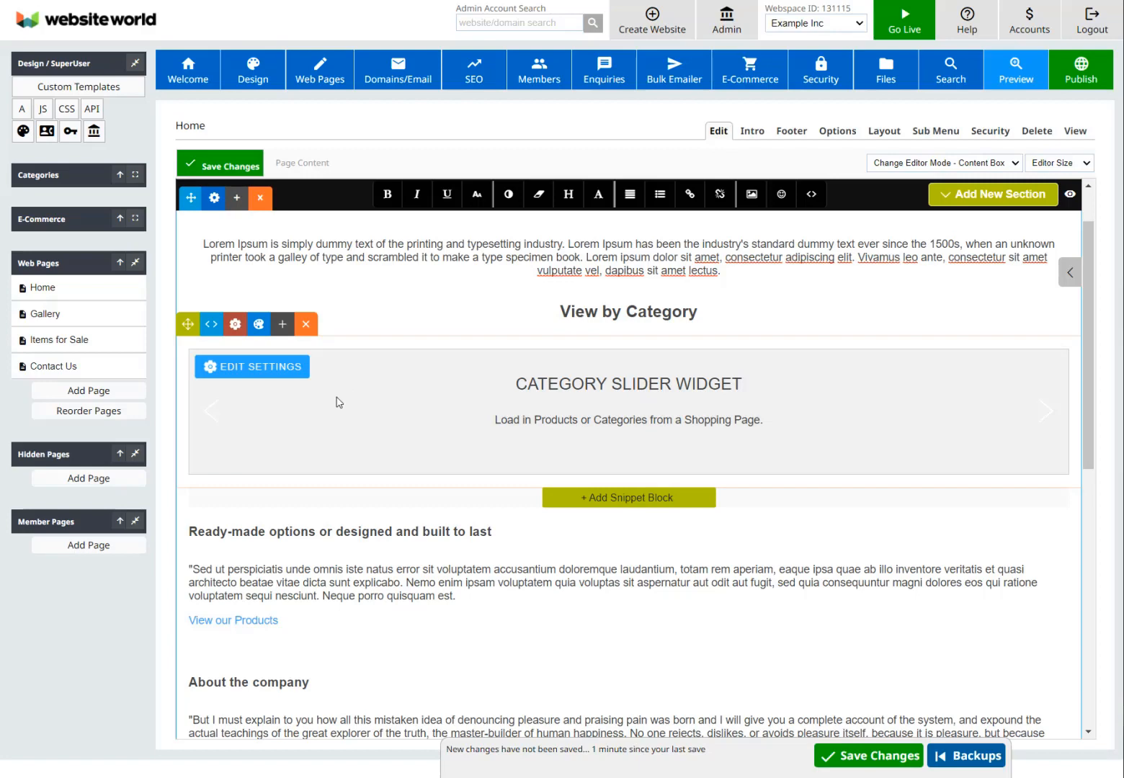
Step: Set the category slider's source to the Items for Sale page and make it load Categories
{"action": "left_click", "coordinate": [273, 371]}
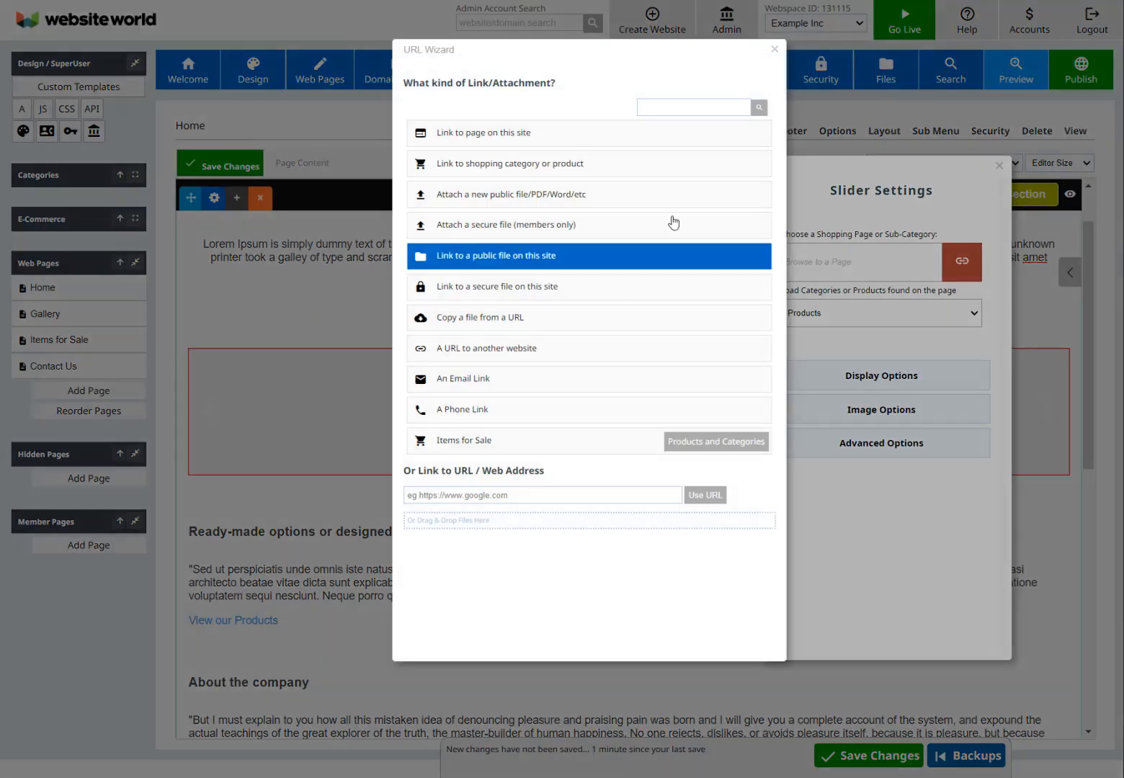
{"action": "left_click", "coordinate": [559, 144]}
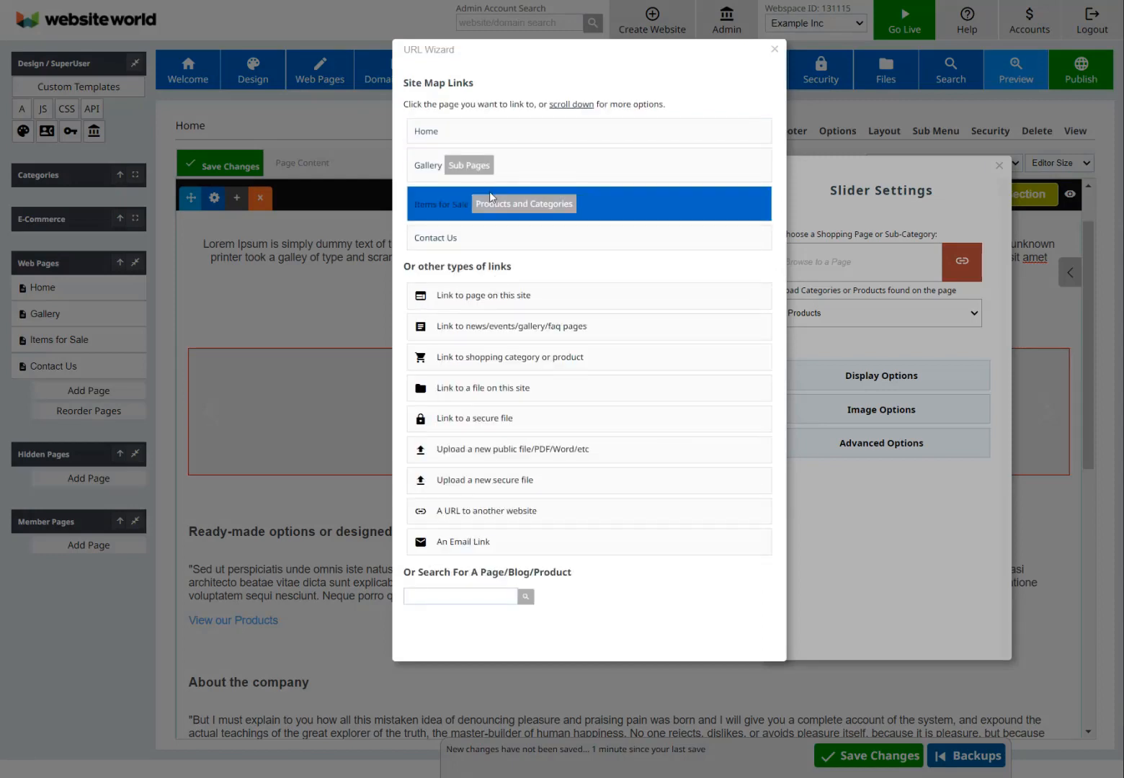
{"action": "left_click", "coordinate": [435, 207]}
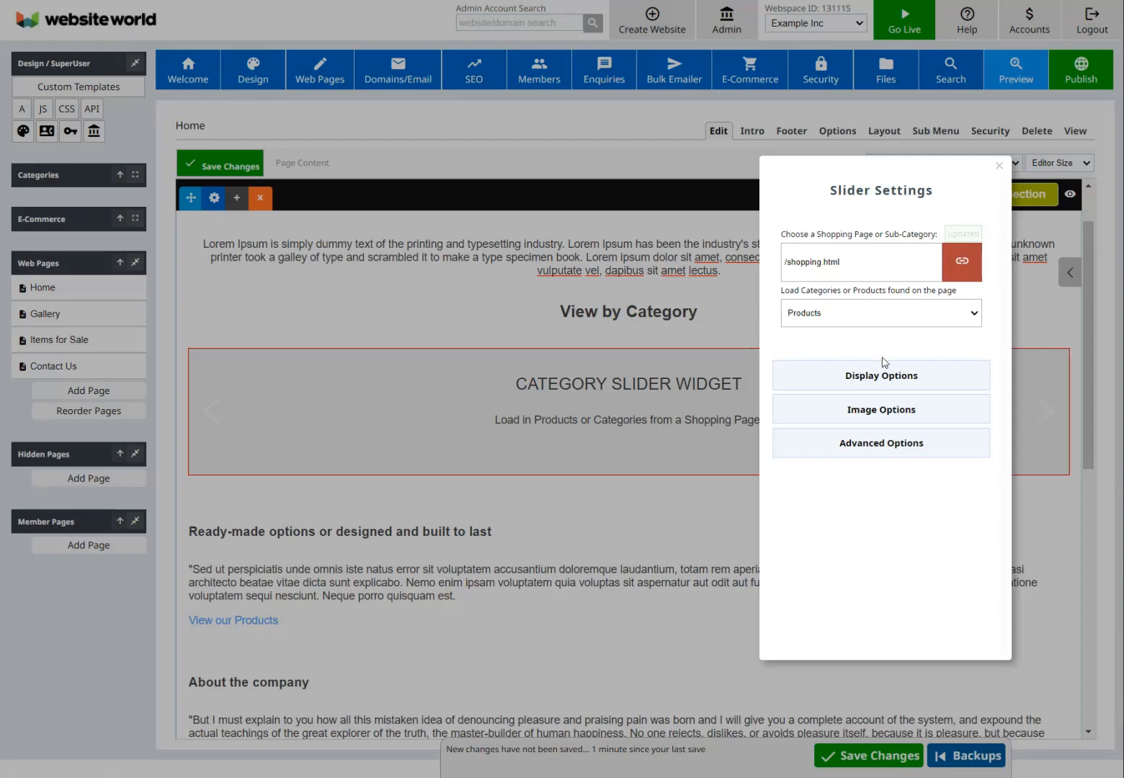
{"action": "left_click", "coordinate": [822, 323]}
{"action": "left_click", "coordinate": [823, 323]}
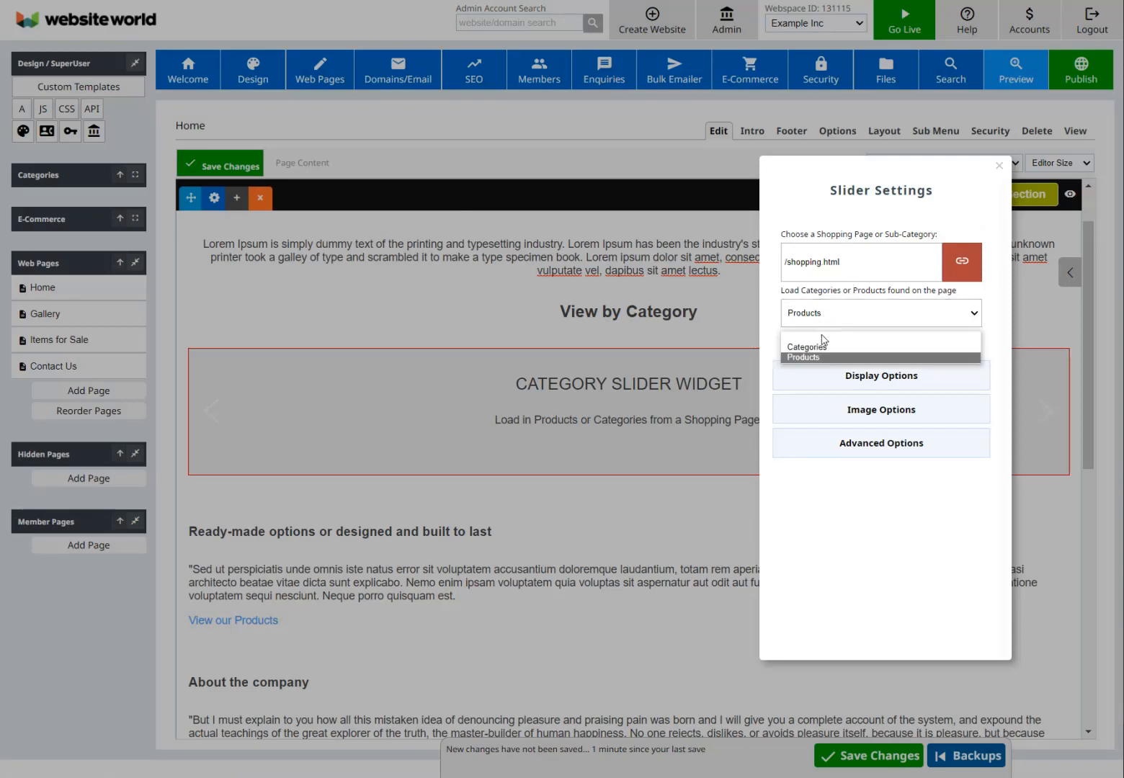
{"action": "left_click", "coordinate": [821, 345]}
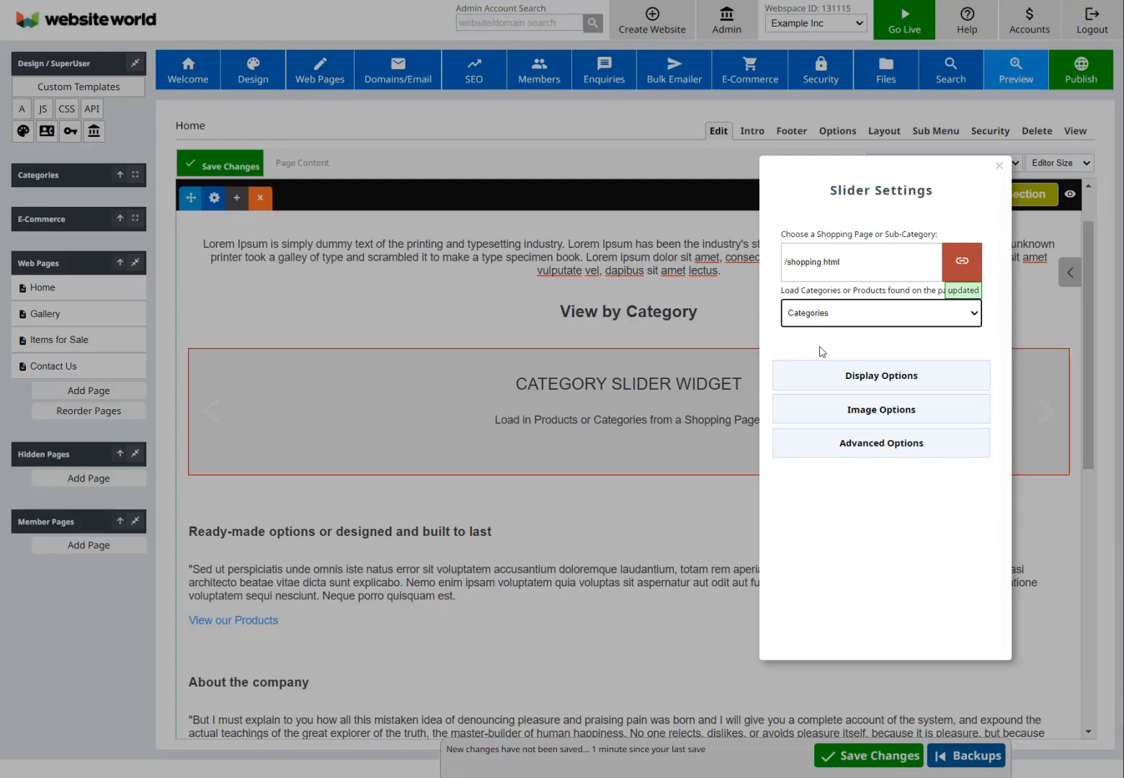
{"action": "left_click", "coordinate": [834, 383]}
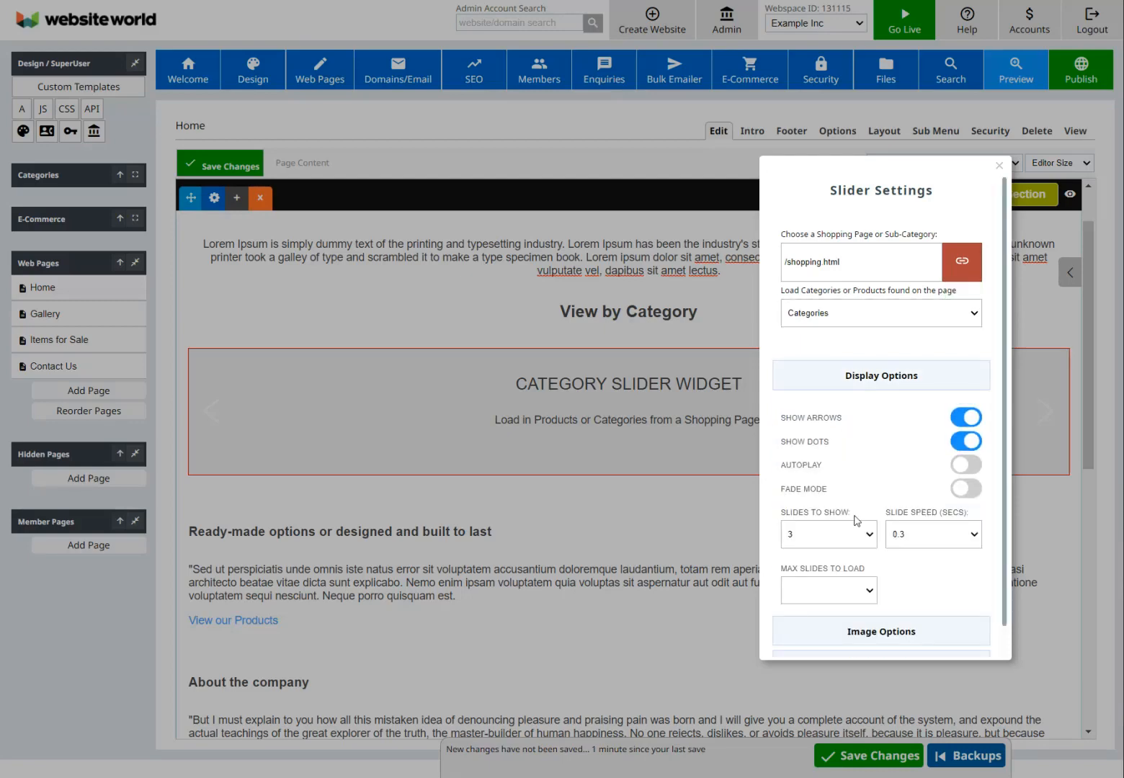
{"action": "scroll", "coordinate": [861, 510], "scroll_direction": "down", "scroll_amount": 1}
{"action": "left_click", "coordinate": [387, 330]}
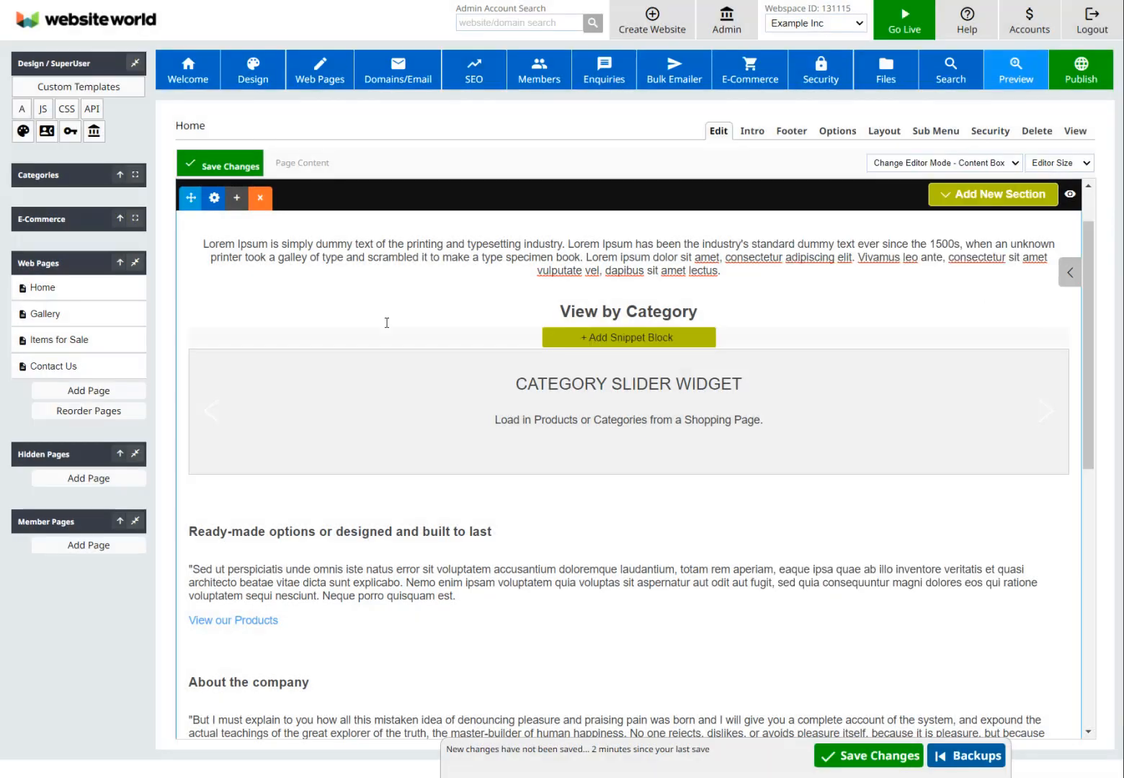
Step: Save the home page, preview the category slider and return to the editor
{"action": "left_click", "coordinate": [856, 755]}
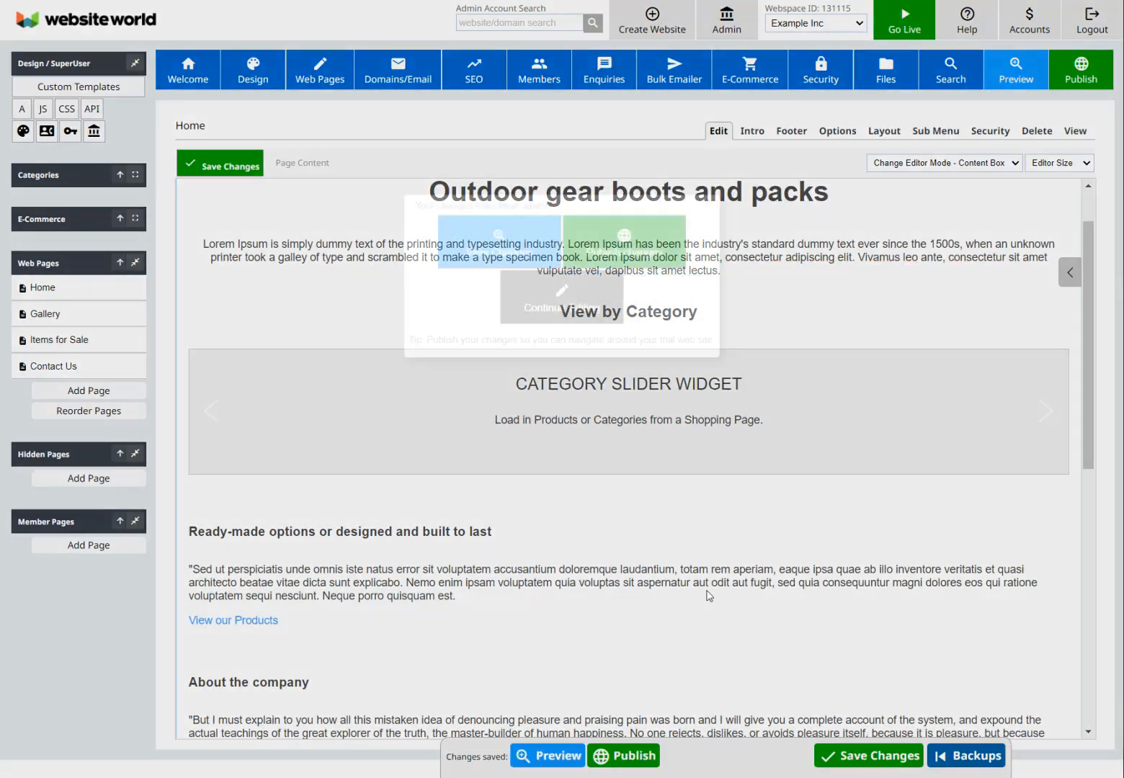
{"action": "left_click", "coordinate": [268, 282]}
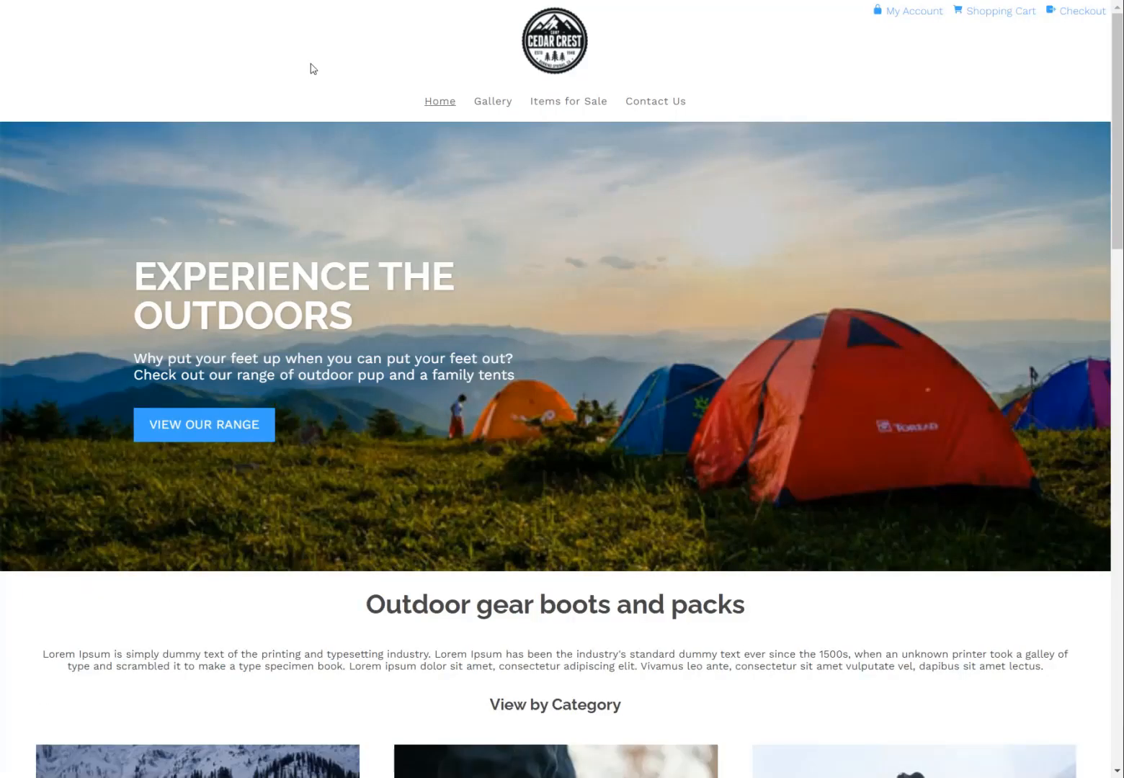
{"action": "scroll", "coordinate": [281, 86], "scroll_direction": "down", "scroll_amount": 6}
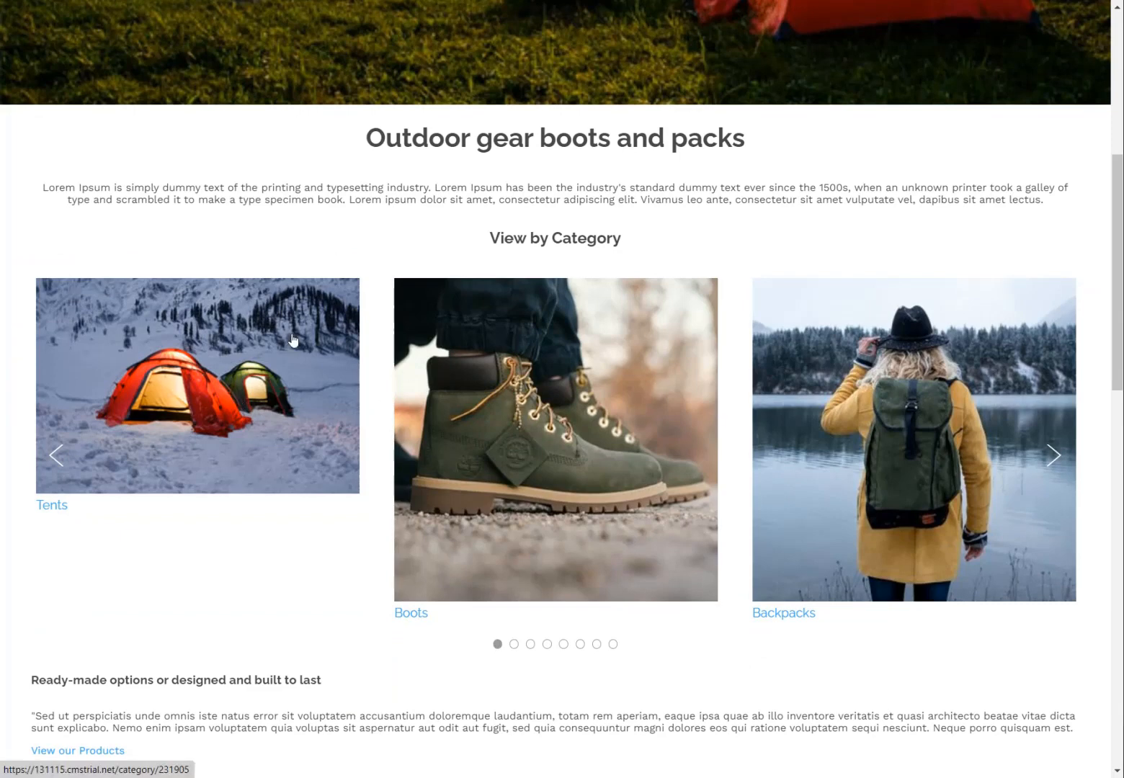
{"action": "left_click", "coordinate": [72, 2]}
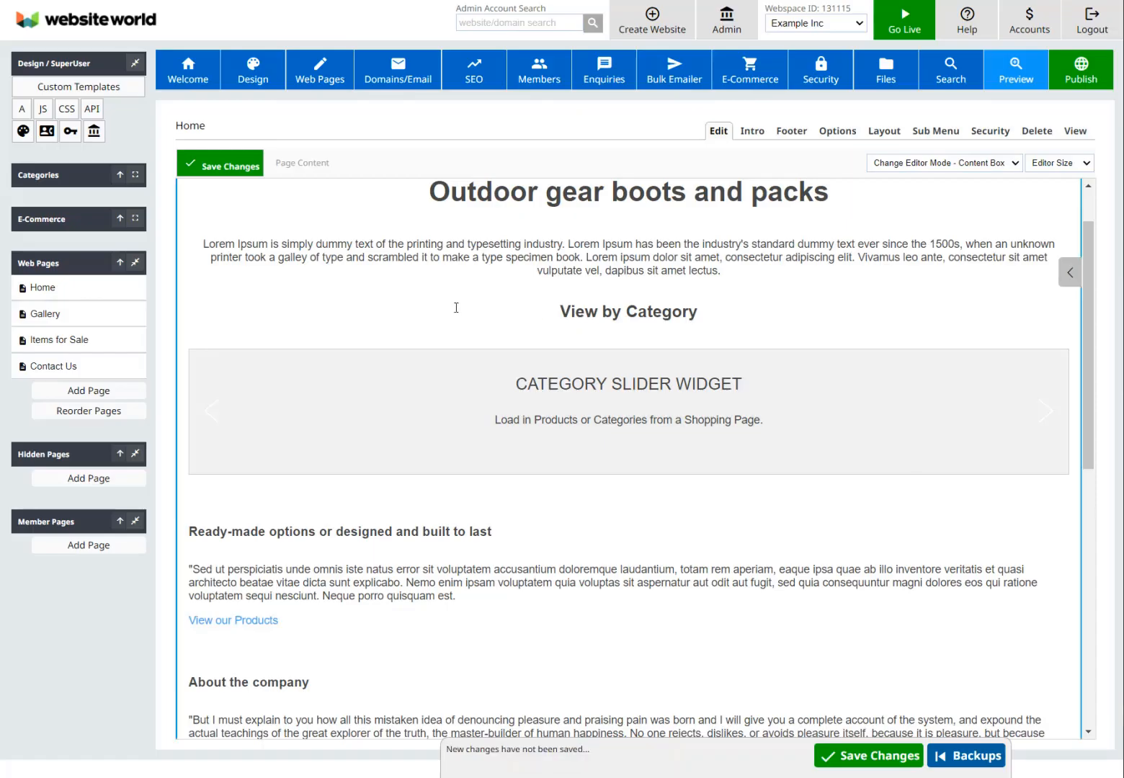
Step: Set the category slider's image format to Crop Wider, enable Add Shop Button, and save the page
{"action": "scroll", "coordinate": [456, 307], "scroll_direction": "down", "scroll_amount": 2}
{"action": "scroll", "coordinate": [264, 353], "scroll_direction": "up", "scroll_amount": 2}
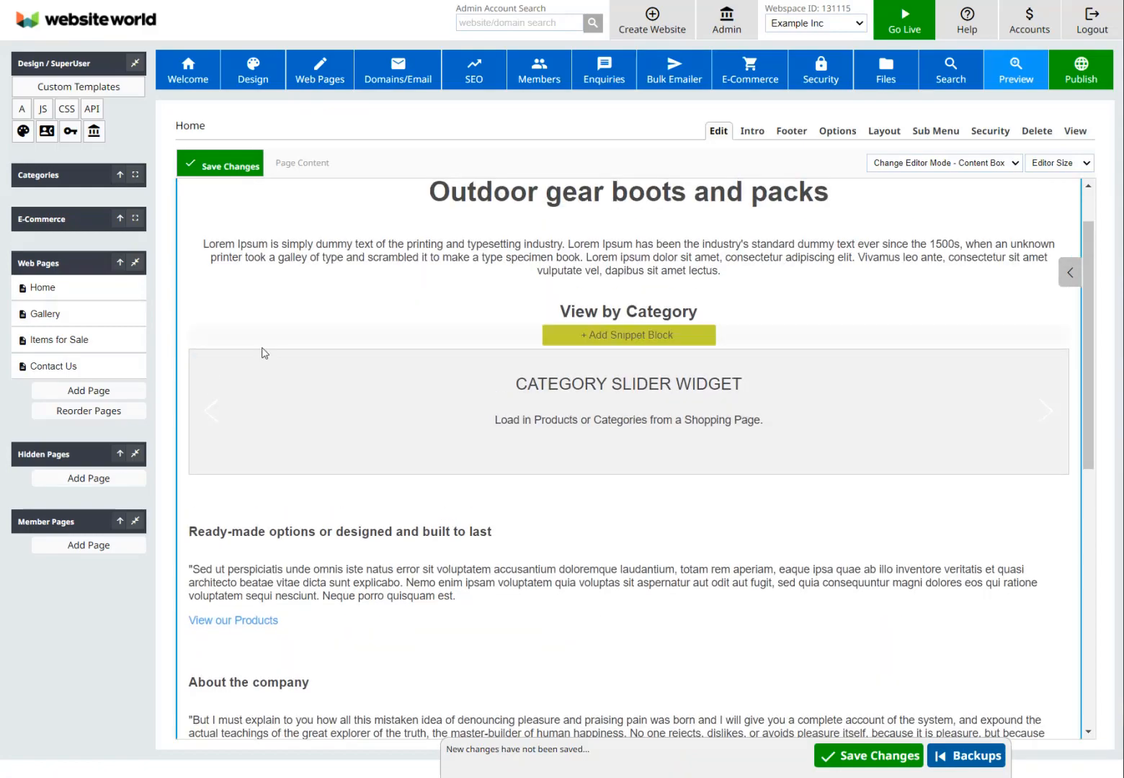
{"action": "left_click", "coordinate": [276, 370]}
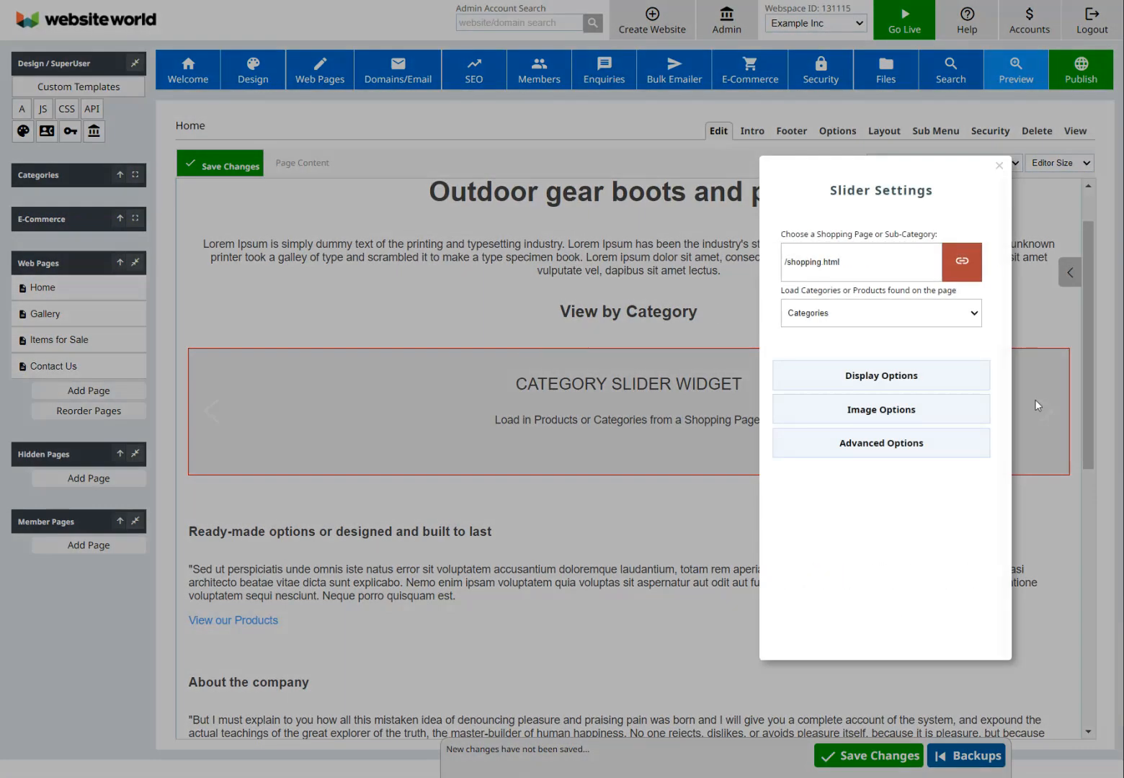
{"action": "left_click", "coordinate": [953, 417]}
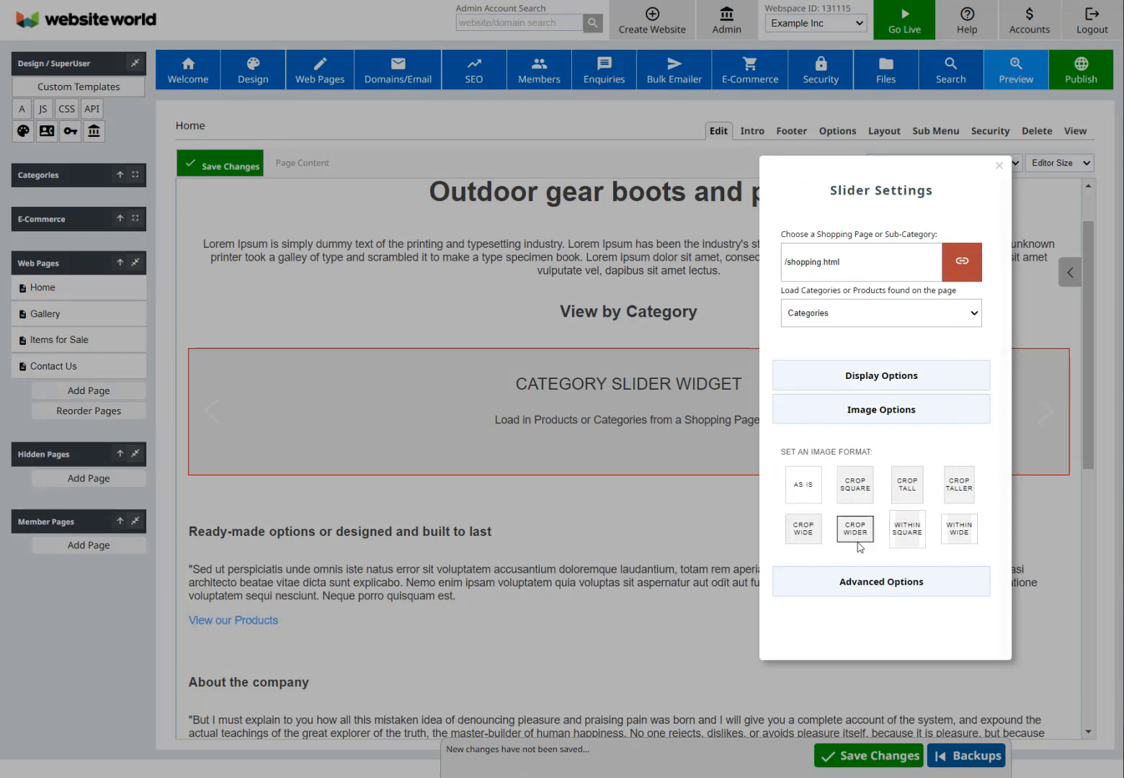
{"action": "left_click", "coordinate": [858, 535]}
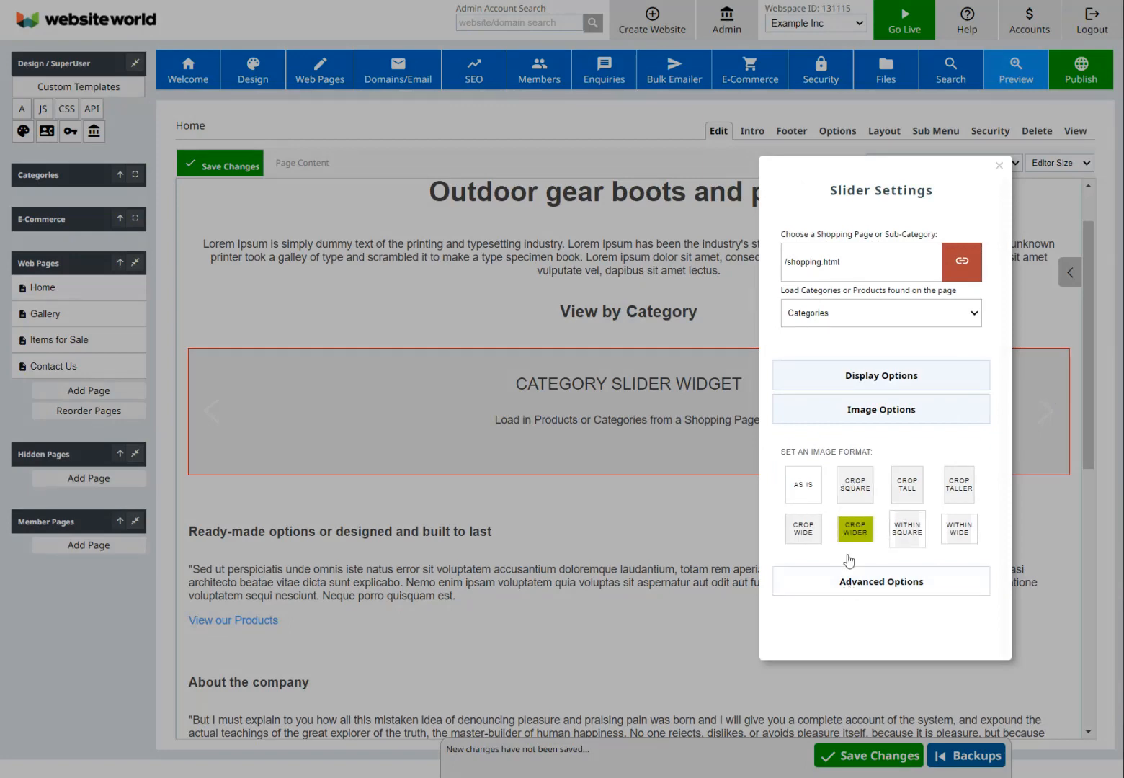
{"action": "left_click", "coordinate": [847, 584]}
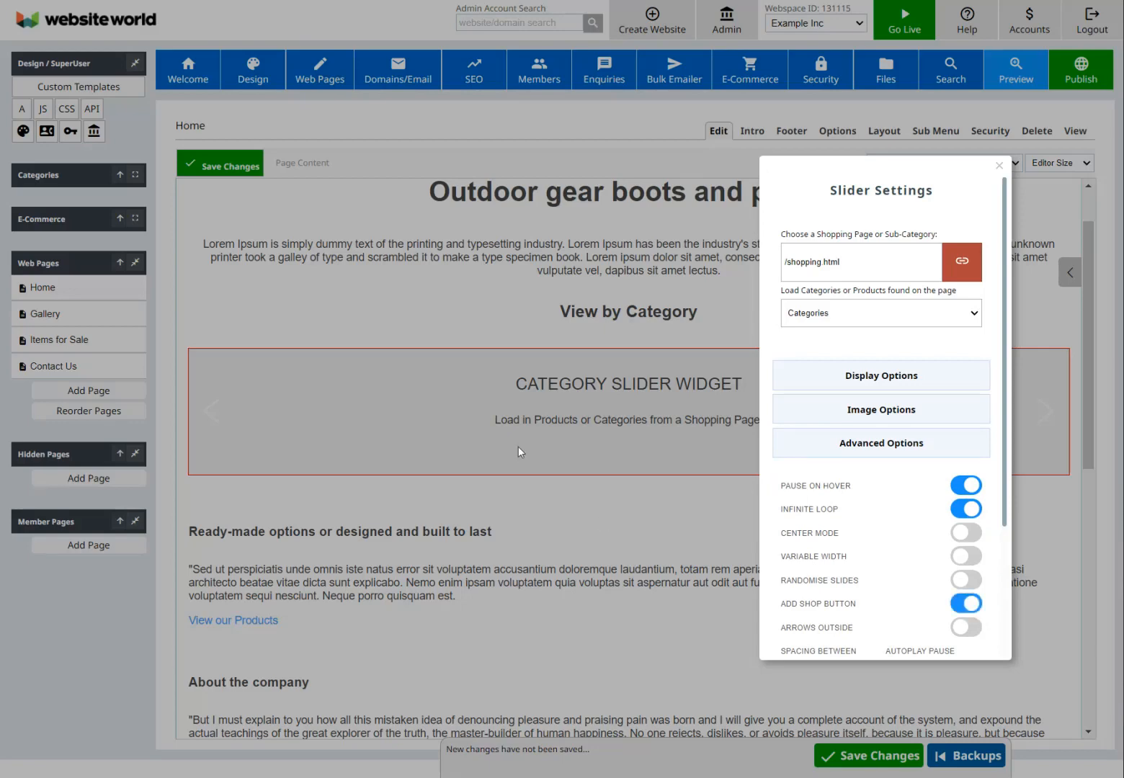
{"action": "left_click", "coordinate": [468, 430]}
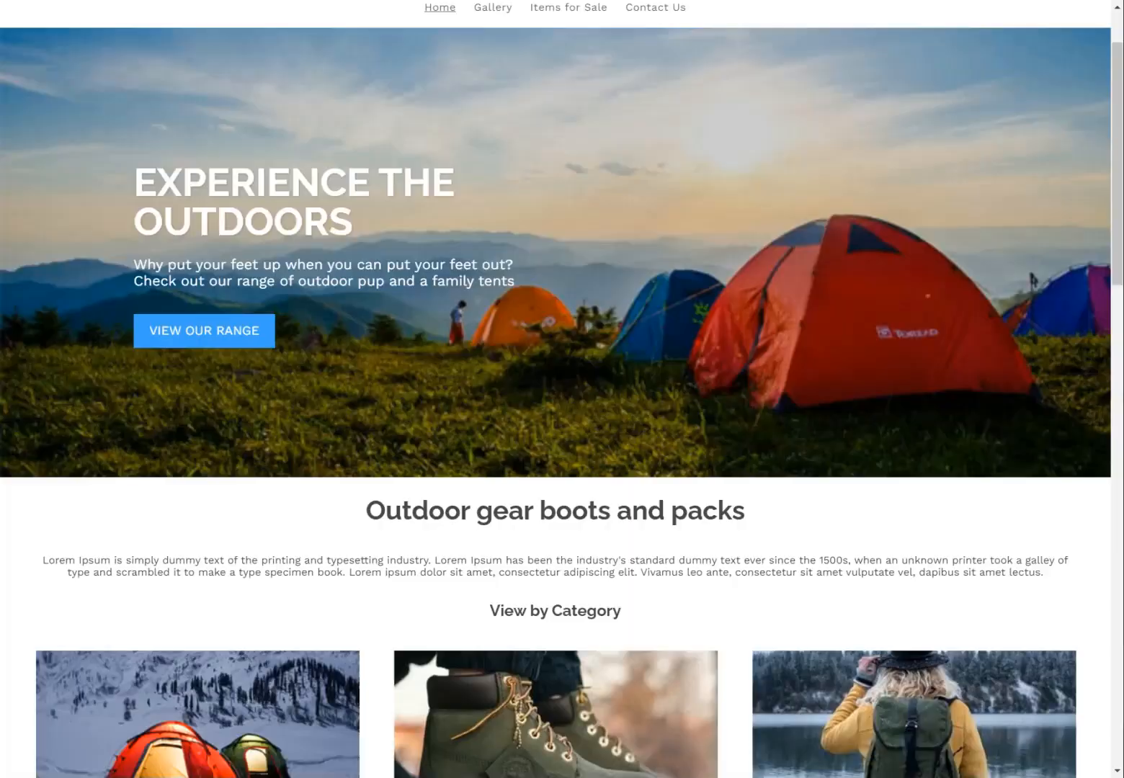
Step: Check the category slider's images and shop buttons in the home page preview, and return to the editor
{"action": "scroll", "coordinate": [562, 389], "scroll_direction": "down", "scroll_amount": 5}
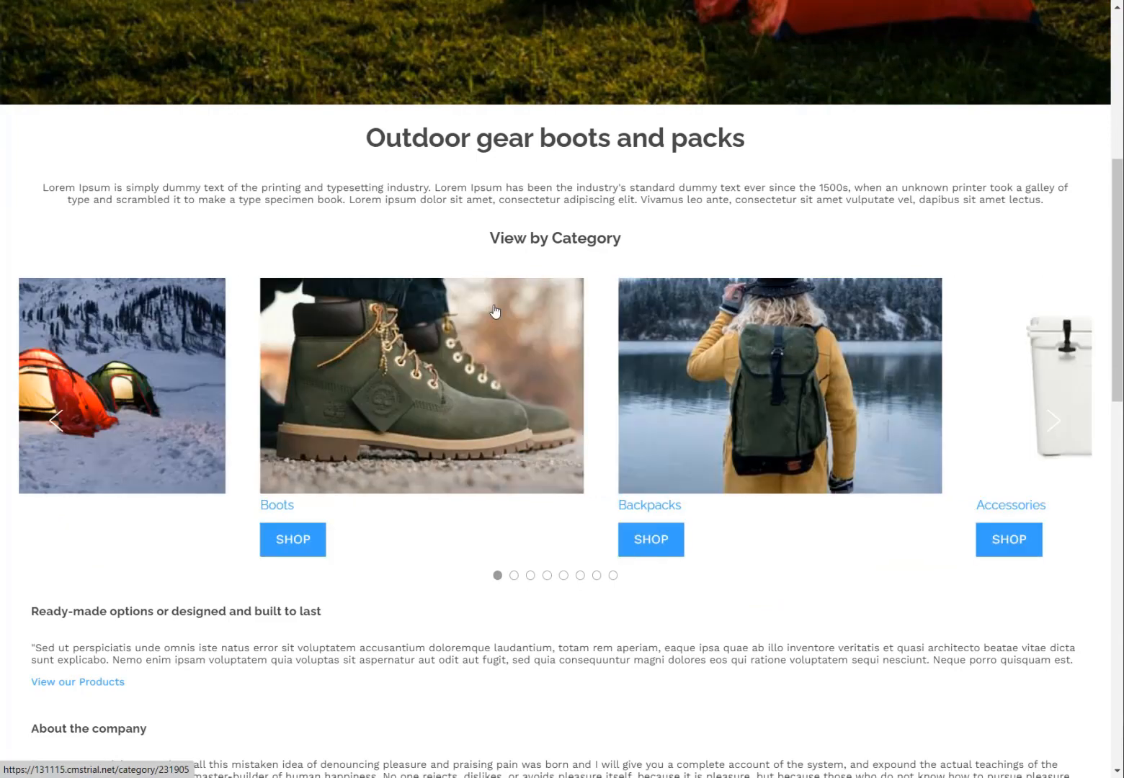
{"action": "scroll", "coordinate": [572, 308], "scroll_direction": "down", "scroll_amount": 6}
{"action": "scroll", "coordinate": [567, 310], "scroll_direction": "up", "scroll_amount": 3}
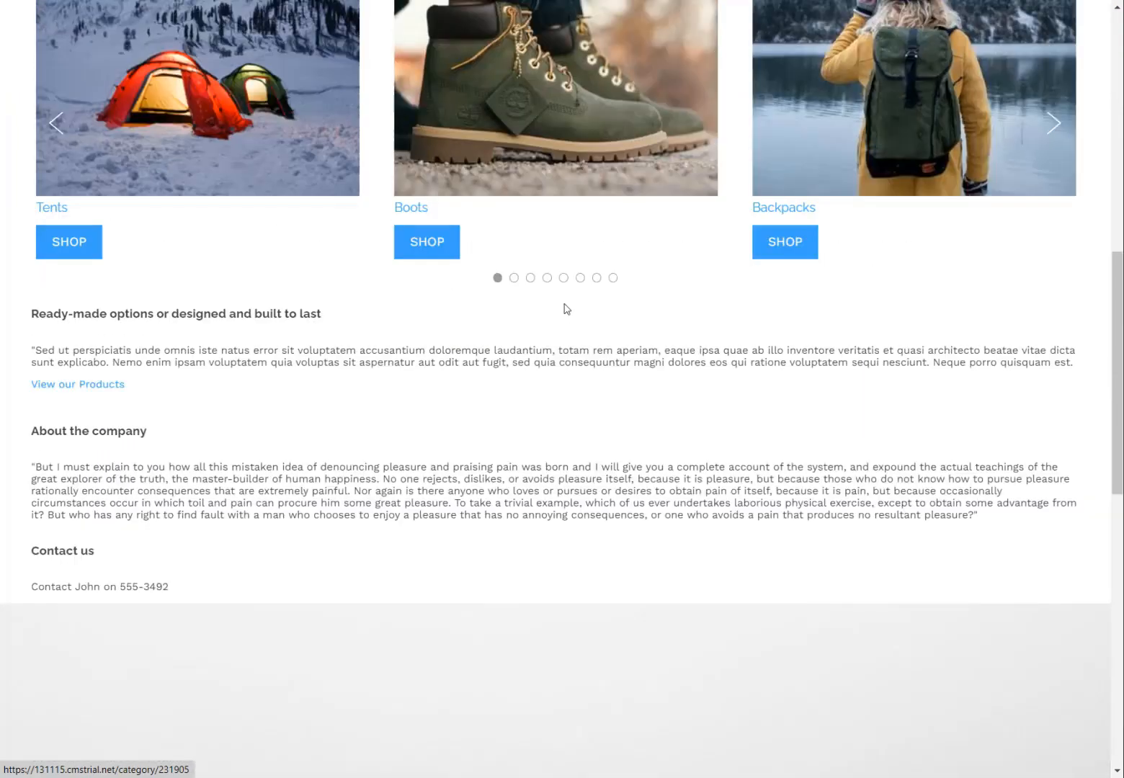
{"action": "key", "text": "ctrl+w"}
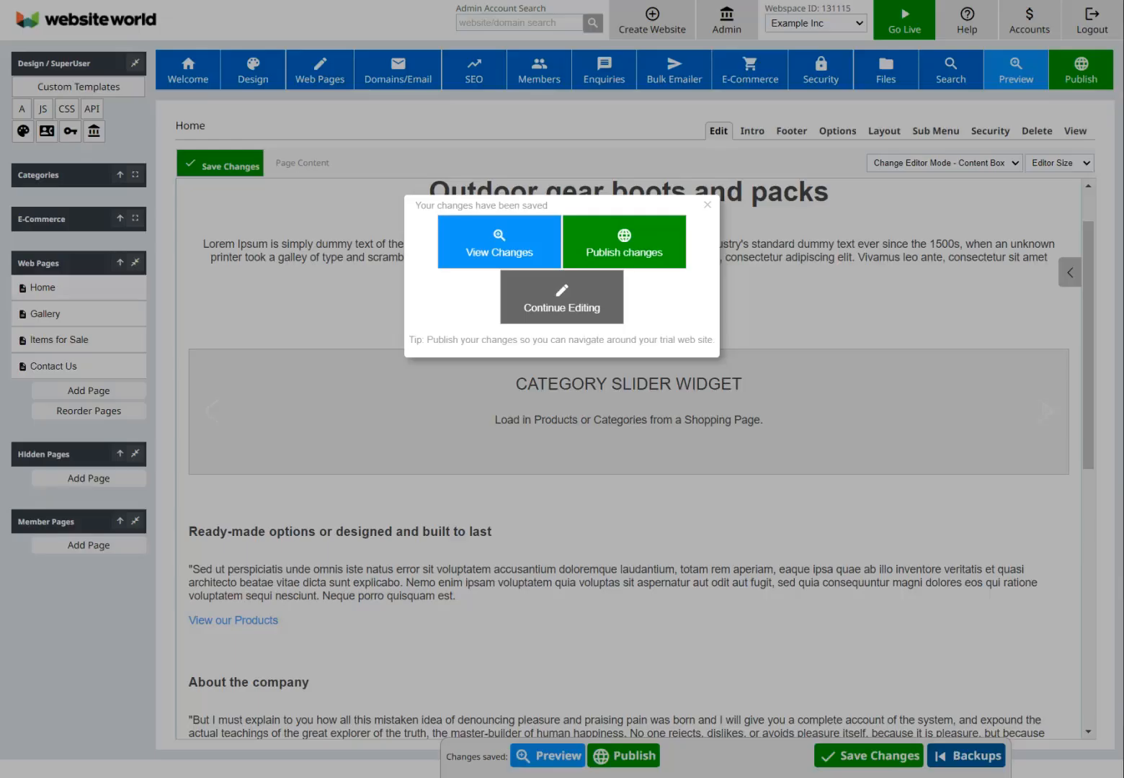
{"action": "left_click", "coordinate": [380, 310]}
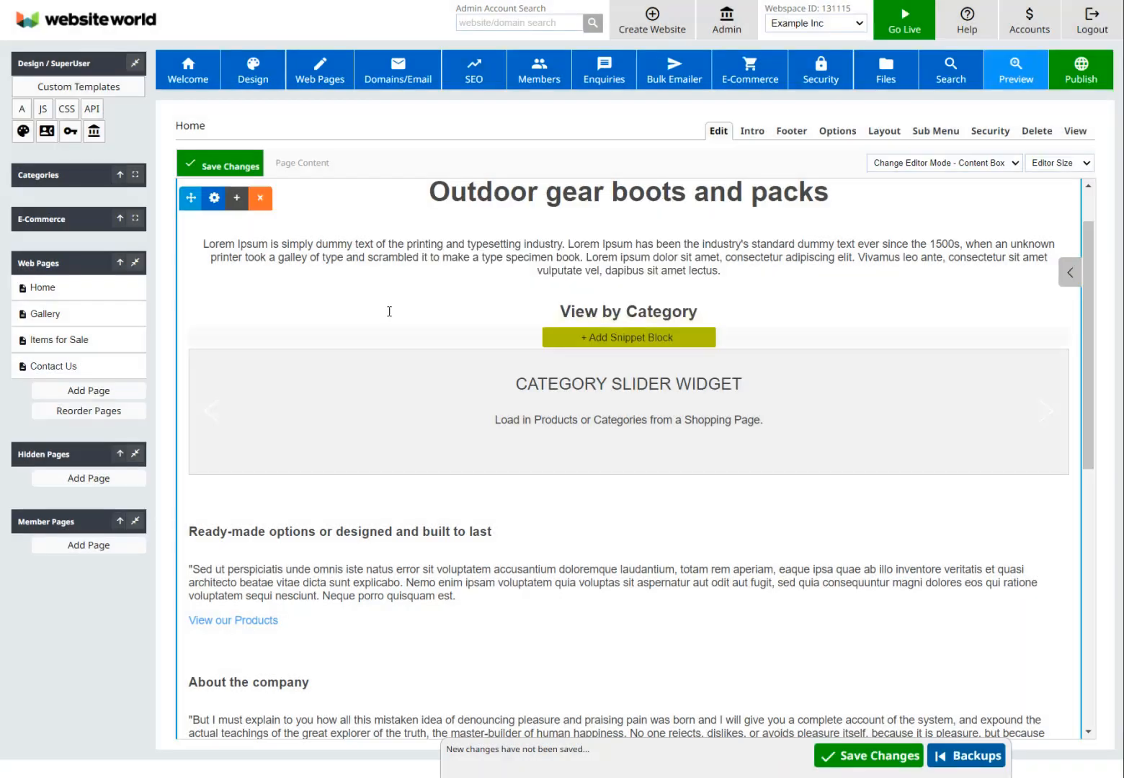
Step: Place a duplicate of the "View by Category" heading below the category slider and change its text to "Featured Products"
{"action": "left_click", "coordinate": [283, 276]}
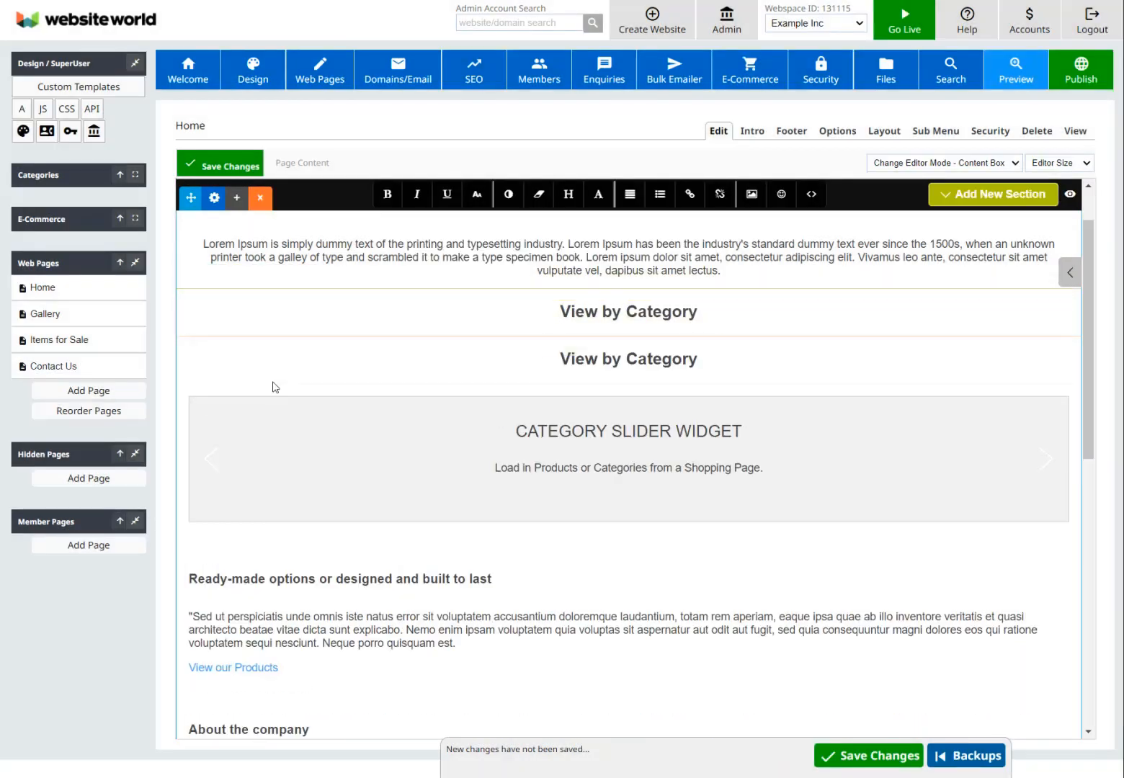
{"action": "left_click_drag", "start_coordinate": [193, 284], "coordinate": [263, 419]}
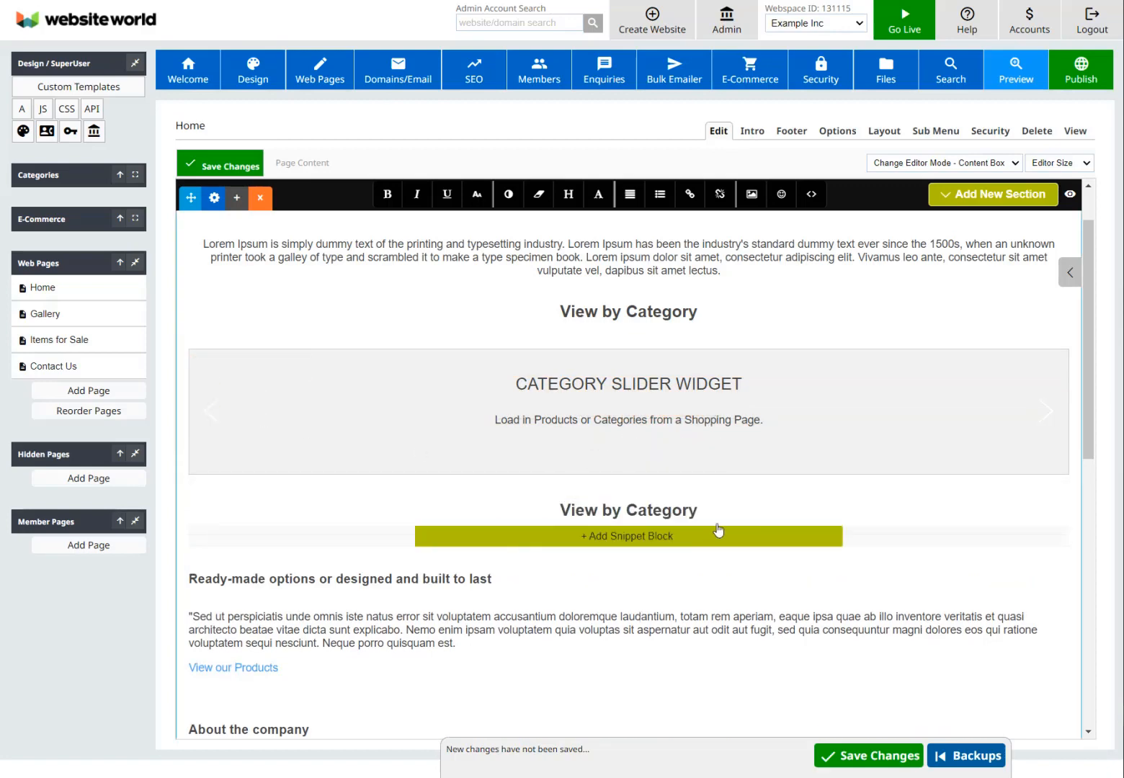
{"action": "left_click_drag", "start_coordinate": [697, 510], "coordinate": [567, 514]}
{"action": "type", "text": "Fe"}
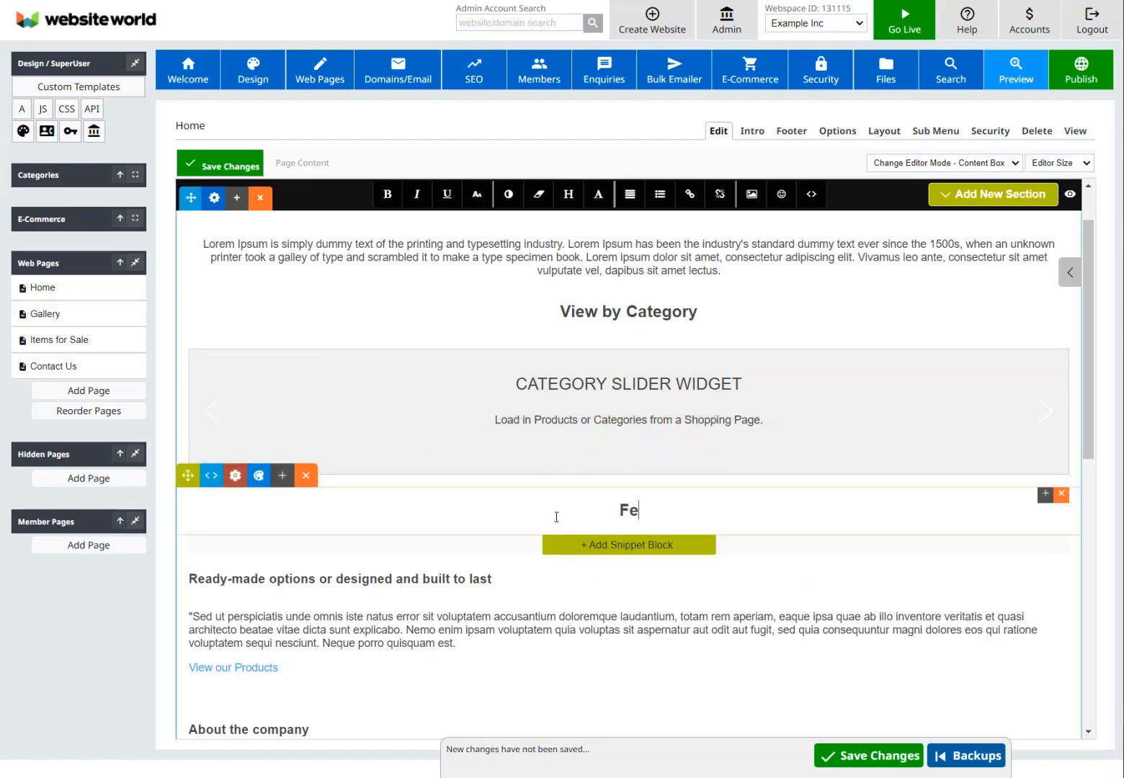
{"action": "type", "text": "atured Products"}
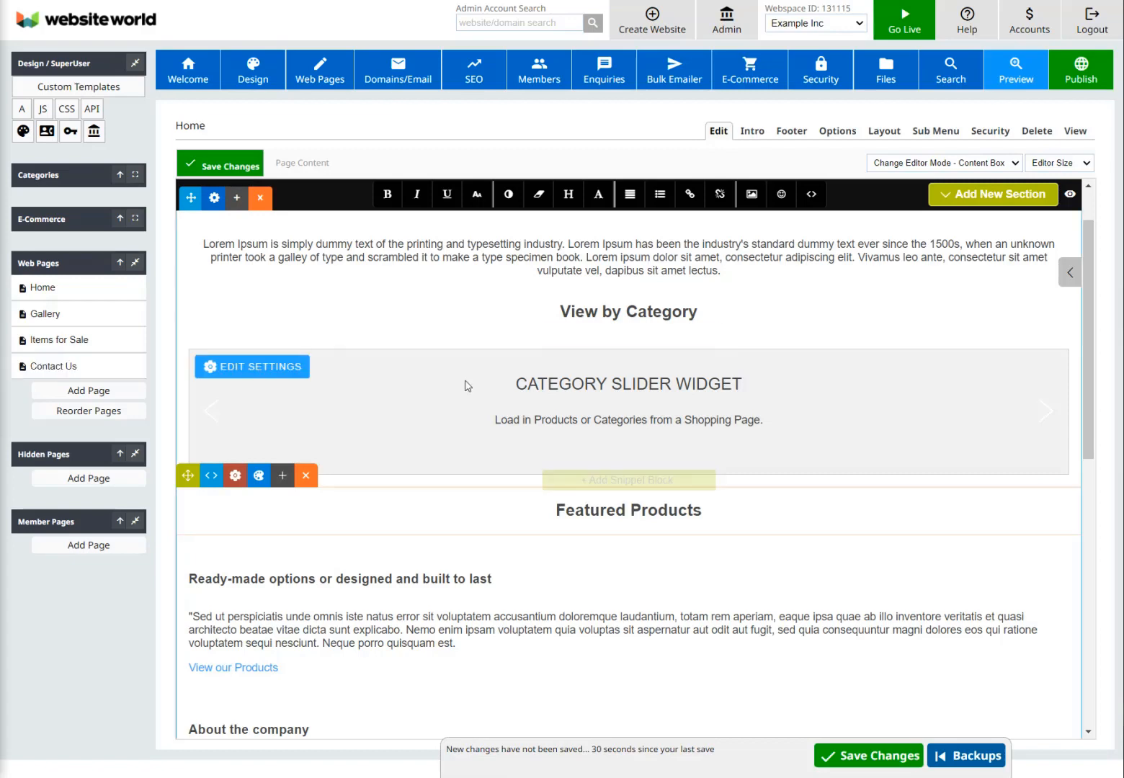
Step: Insert the Homepage Featured Slider shopping snippet below the "Featured Products" heading and save the page
{"action": "left_click", "coordinate": [634, 546]}
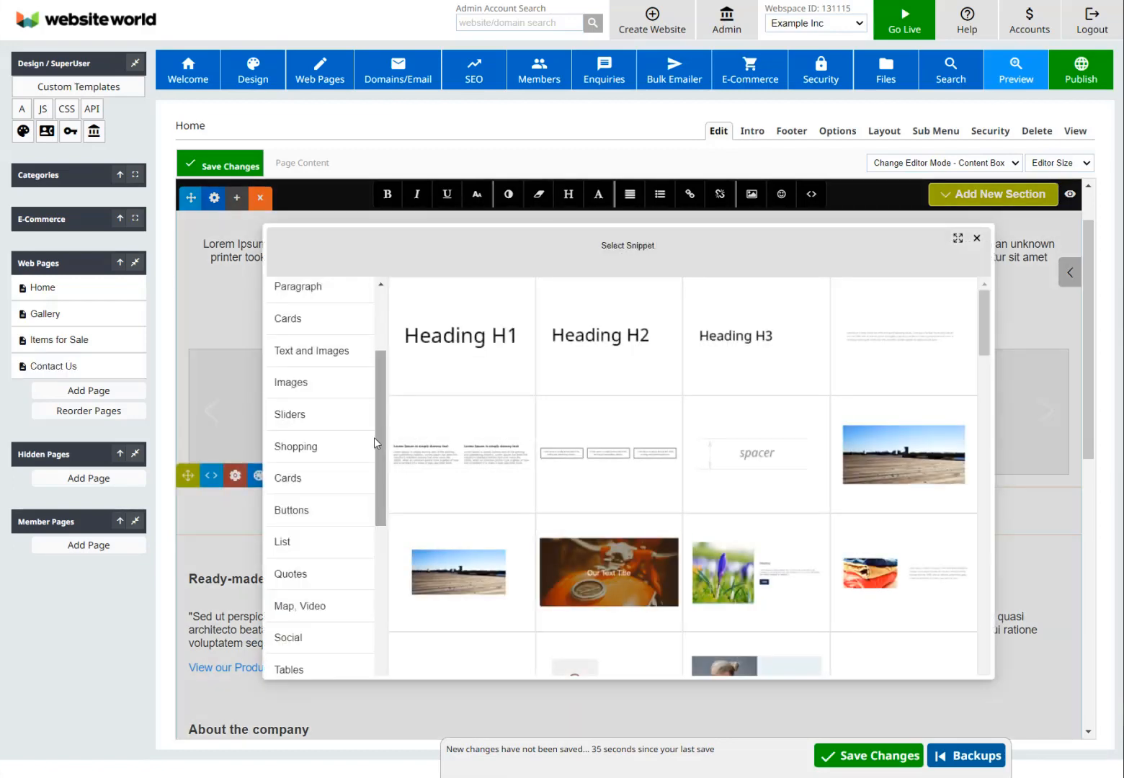
{"action": "left_click", "coordinate": [316, 448]}
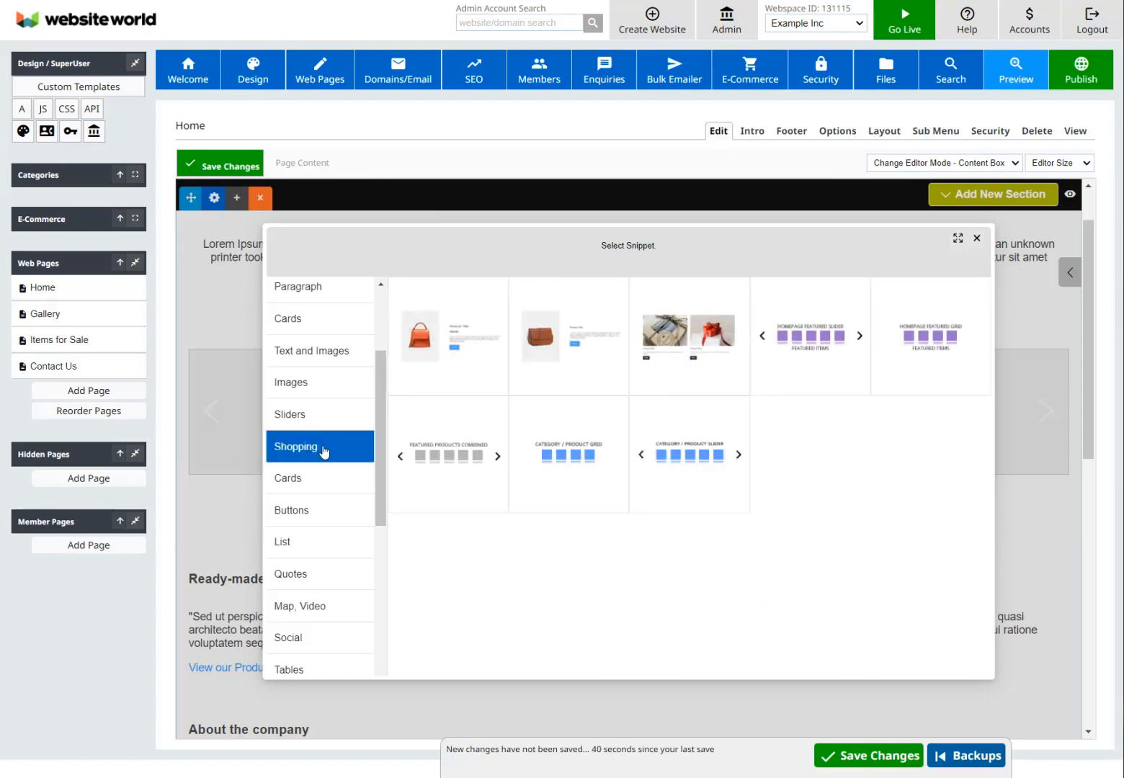
{"action": "left_click", "coordinate": [817, 337]}
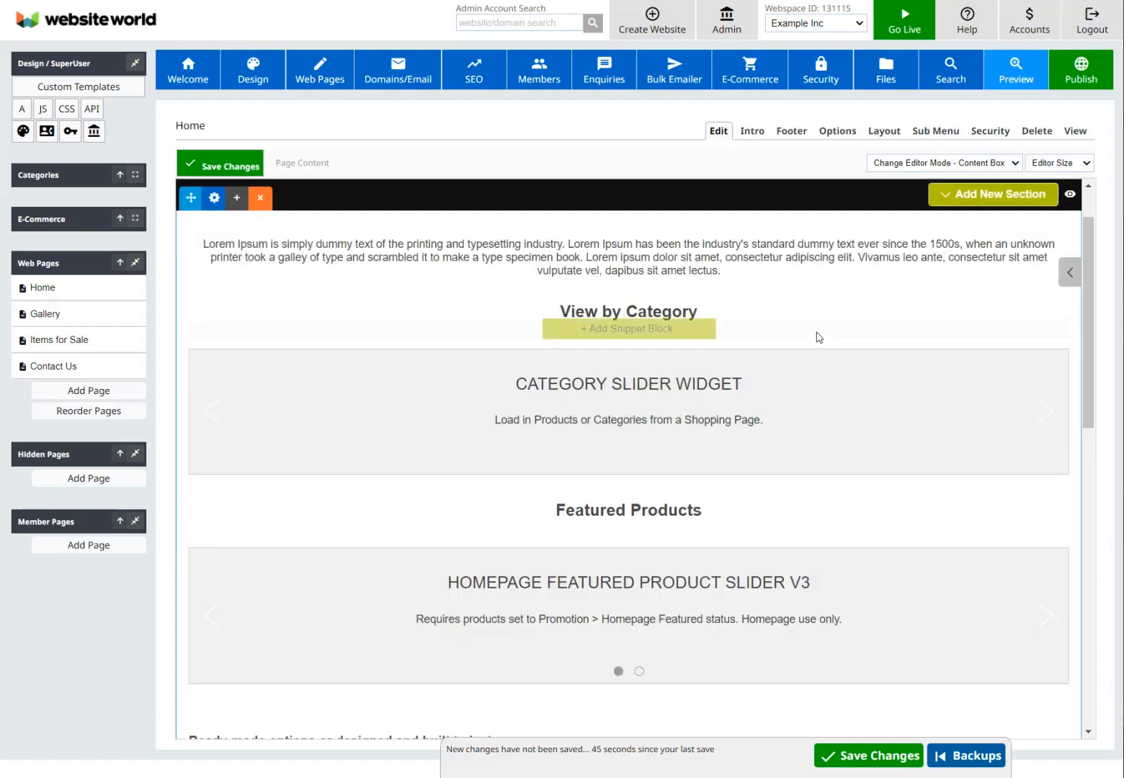
{"action": "scroll", "coordinate": [728, 509], "scroll_direction": "down", "scroll_amount": 3}
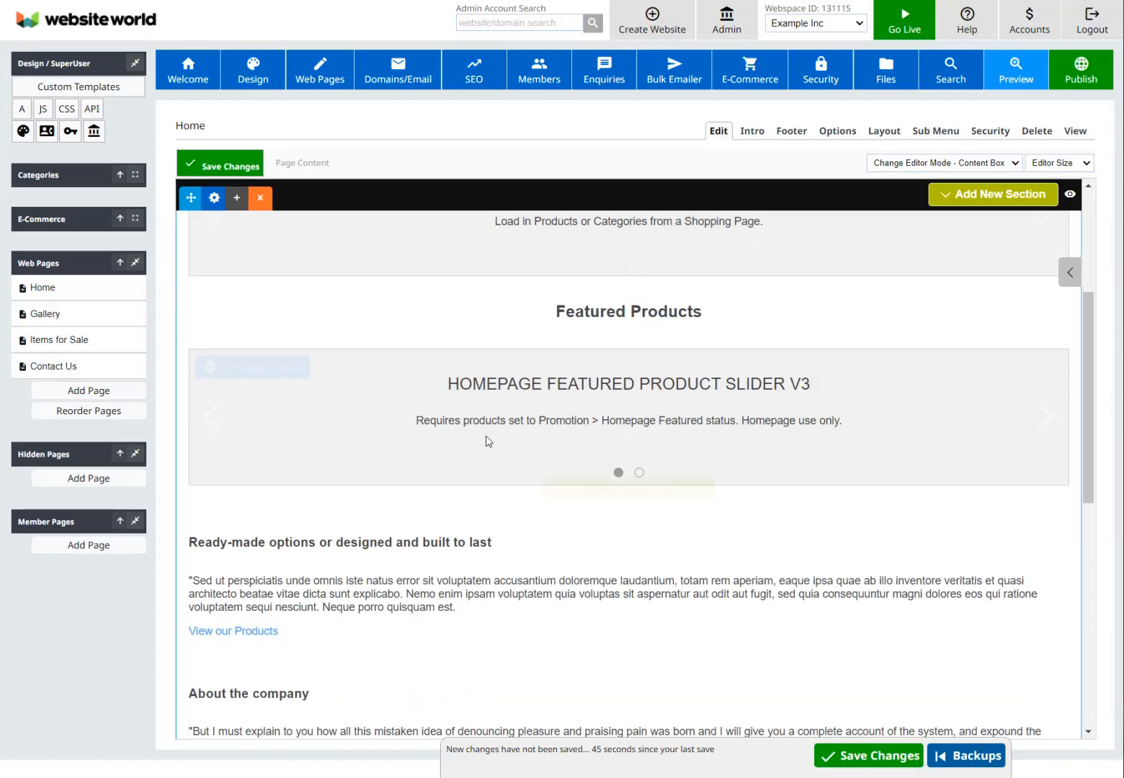
{"action": "left_click", "coordinate": [886, 754]}
{"action": "left_click", "coordinate": [353, 422]}
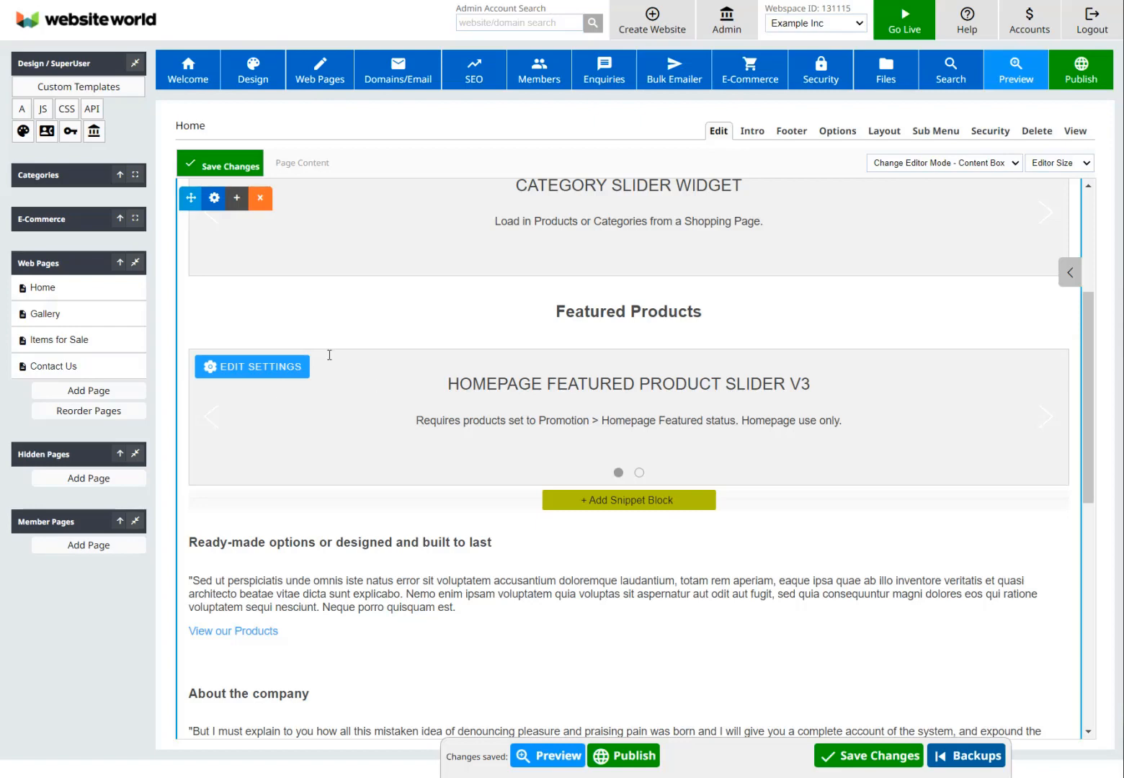
Step: Open the product list of the Backpacks category in the e-commerce section
{"action": "left_click", "coordinate": [391, 393]}
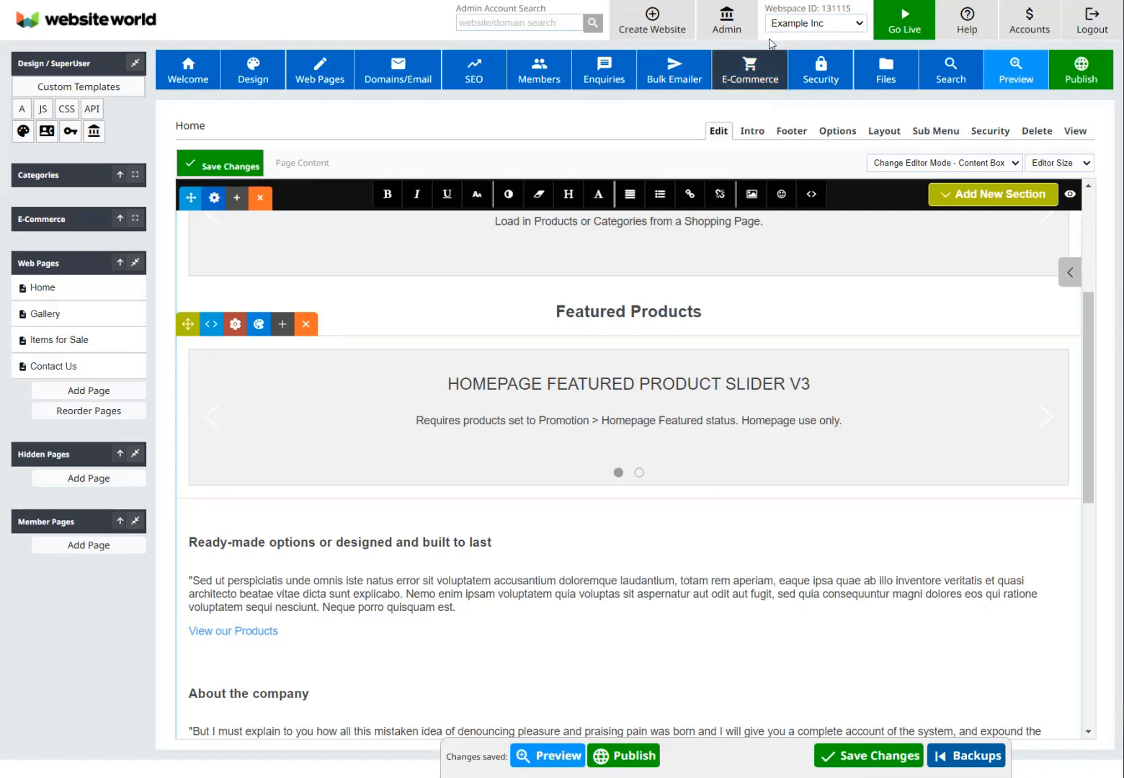
{"action": "left_click", "coordinate": [750, 72]}
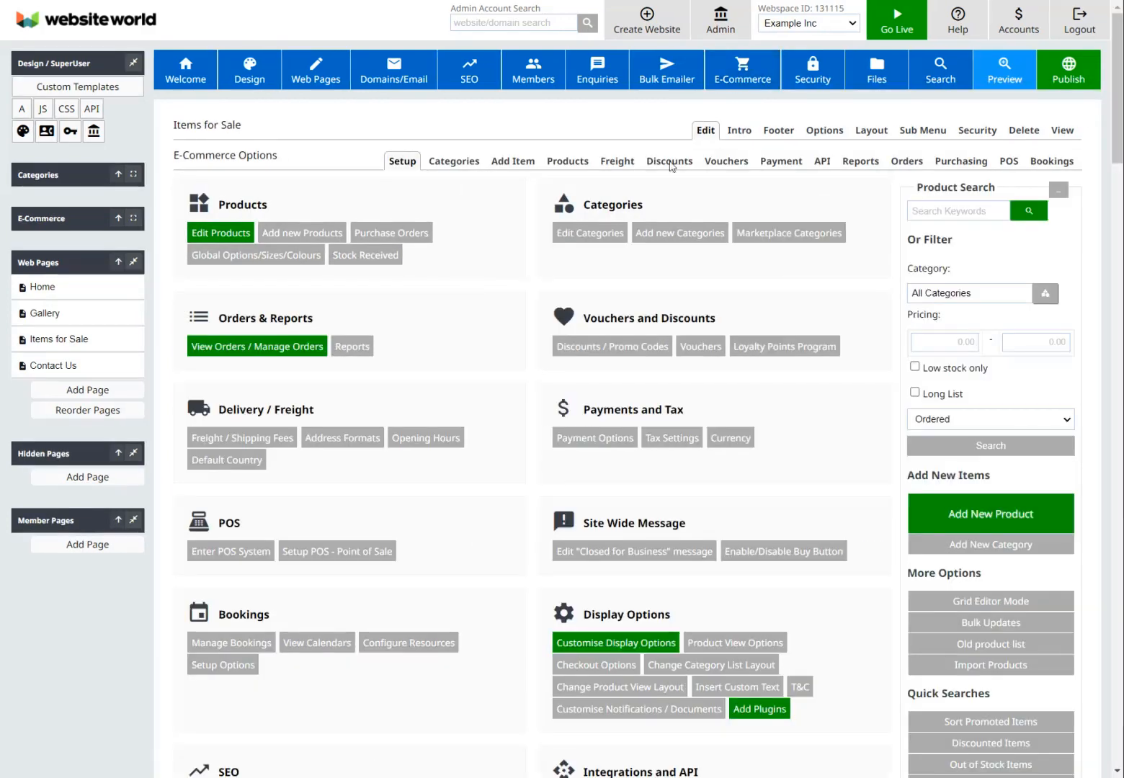
{"action": "left_click", "coordinate": [567, 160]}
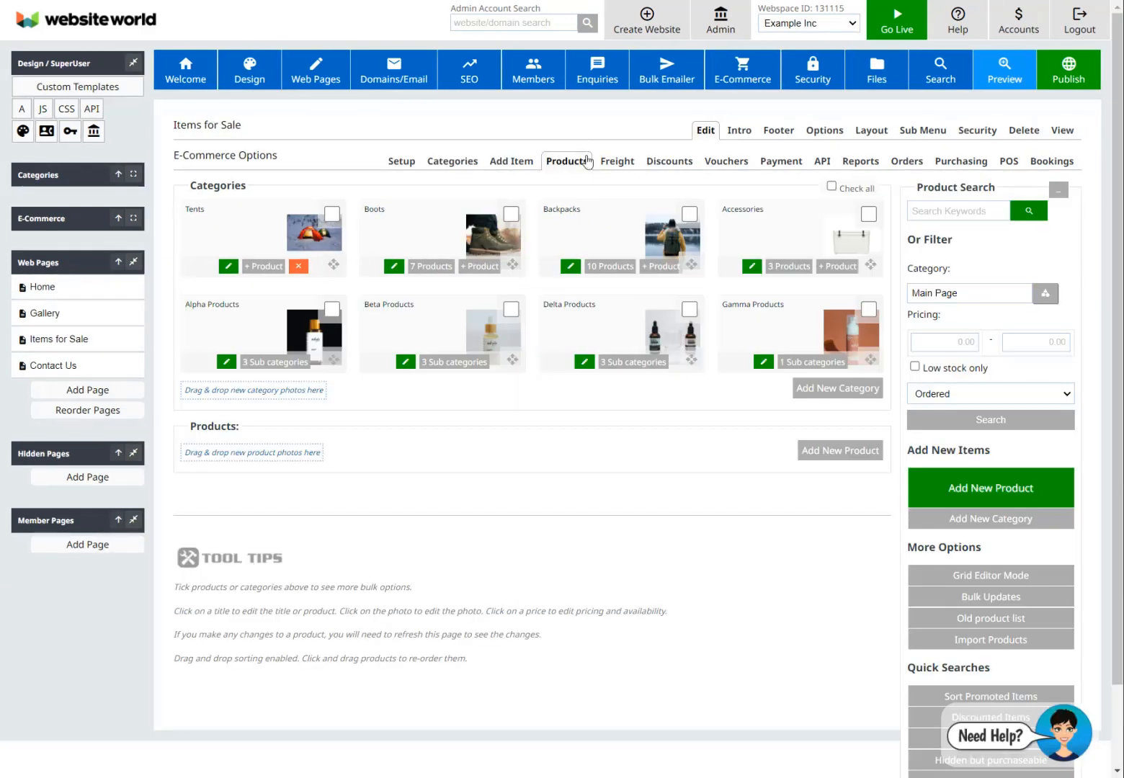
{"action": "left_click", "coordinate": [606, 267]}
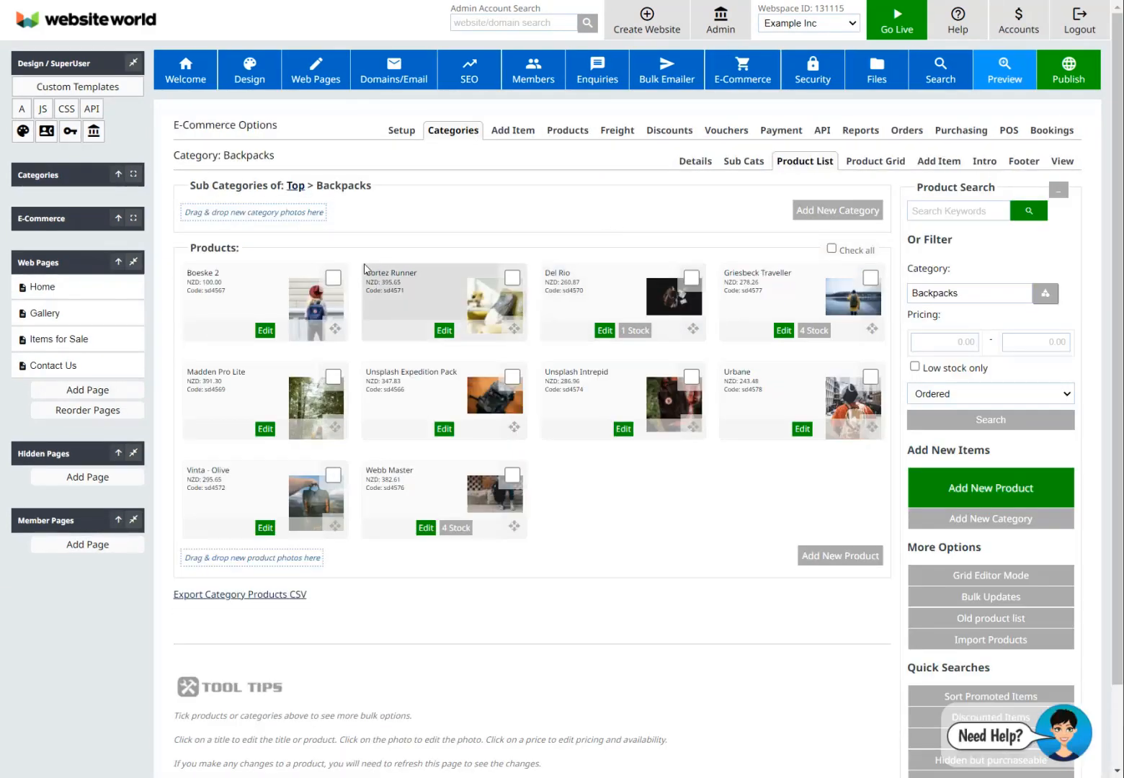
Step: Set the promotion status of Boeske 2, Cortez Runner, Del Rio, Griesbeck Traveller and Madden Pro Lite to Home Page - Featured
{"action": "left_click", "coordinate": [333, 277]}
{"action": "left_click", "coordinate": [512, 278]}
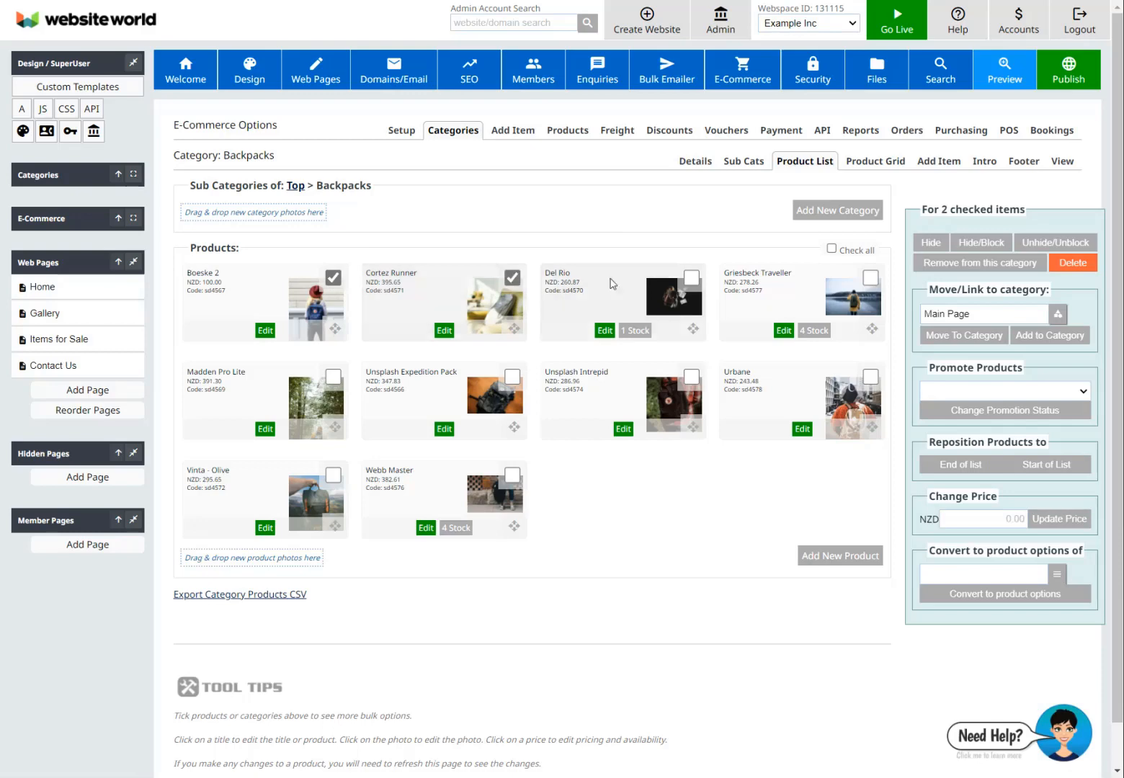
{"action": "left_click", "coordinate": [691, 278]}
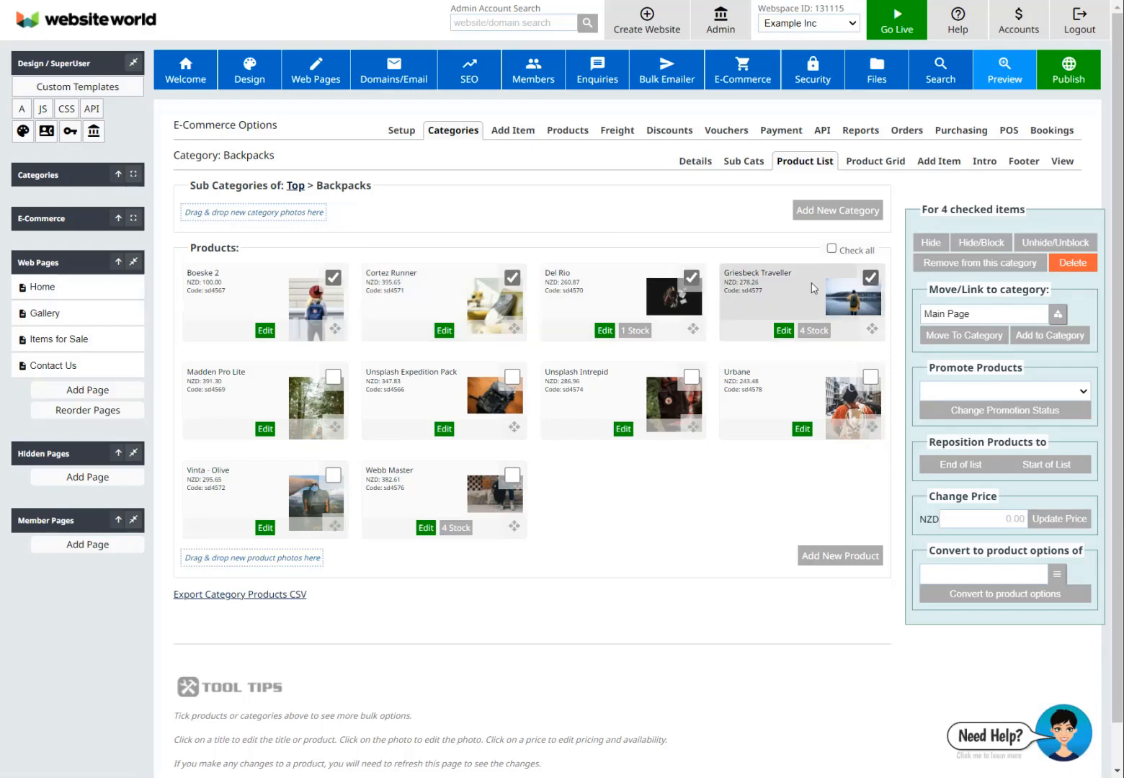
{"action": "left_click", "coordinate": [332, 376]}
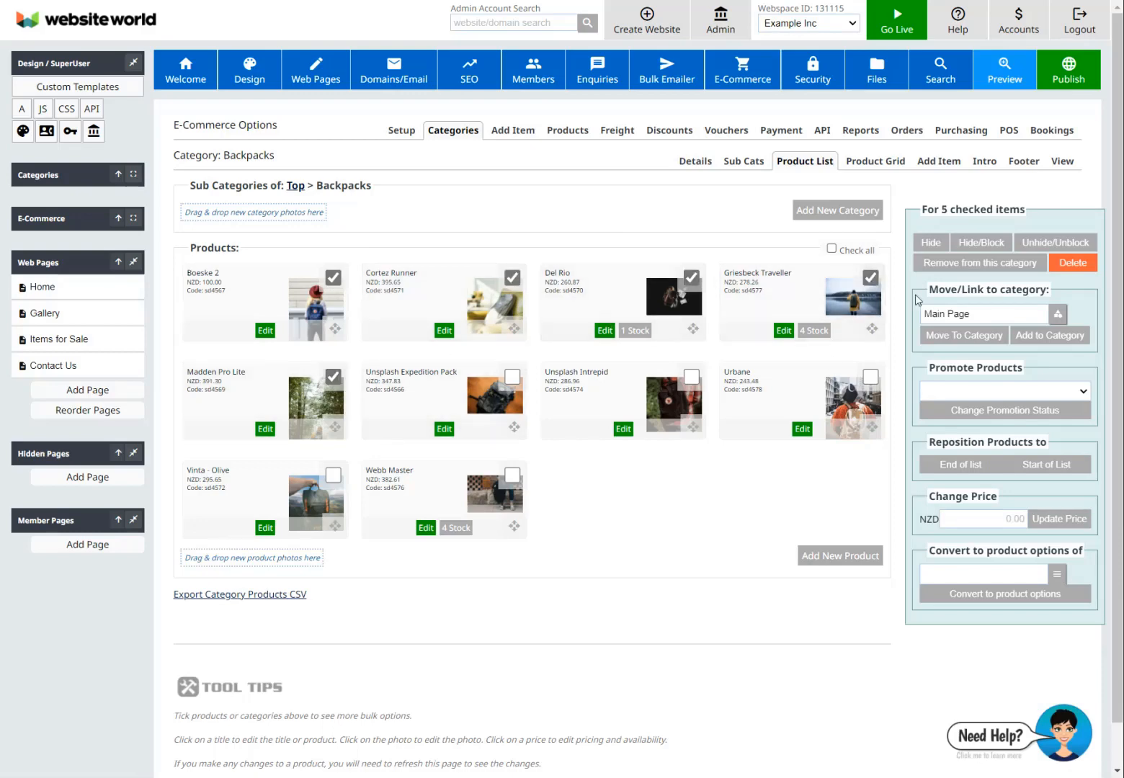
{"action": "left_click", "coordinate": [950, 398]}
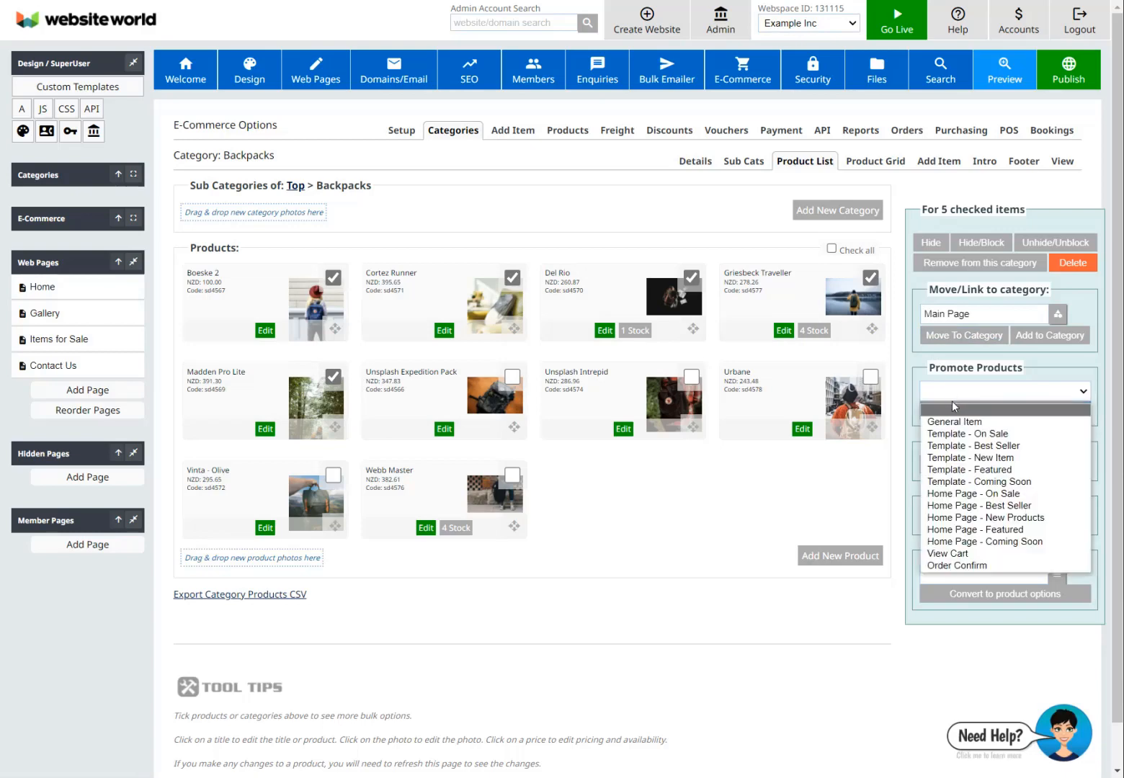
{"action": "left_click", "coordinate": [966, 529]}
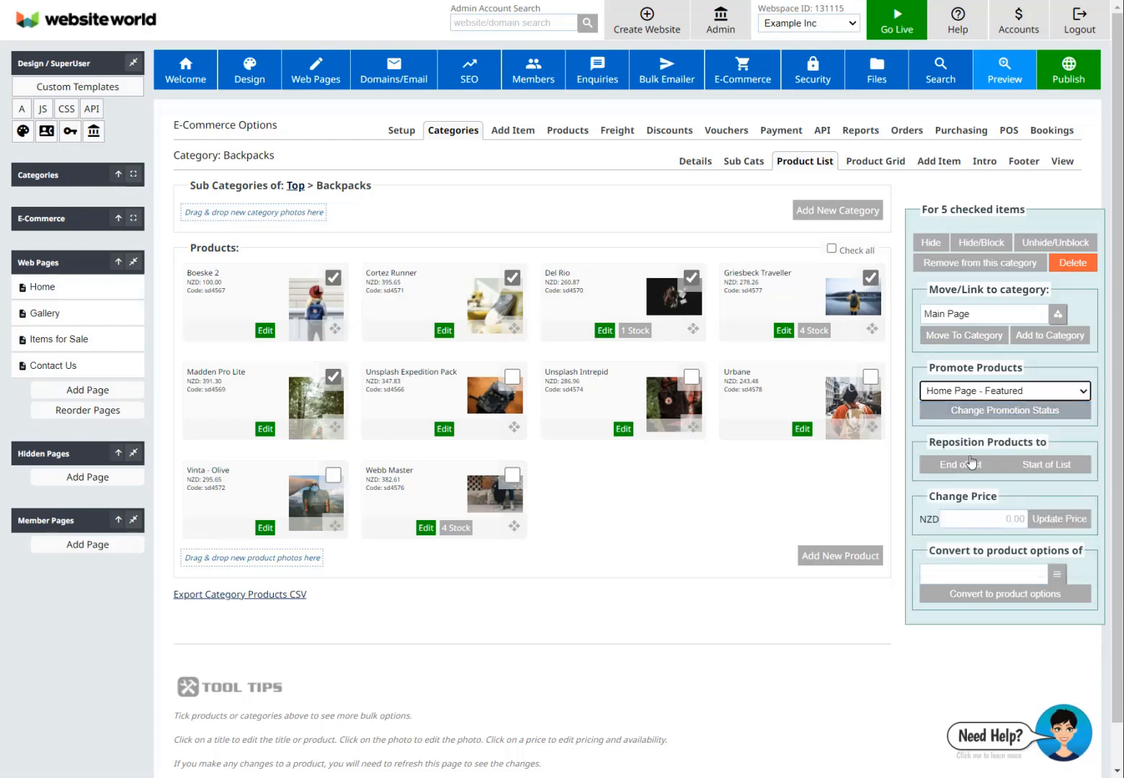
{"action": "left_click", "coordinate": [966, 397]}
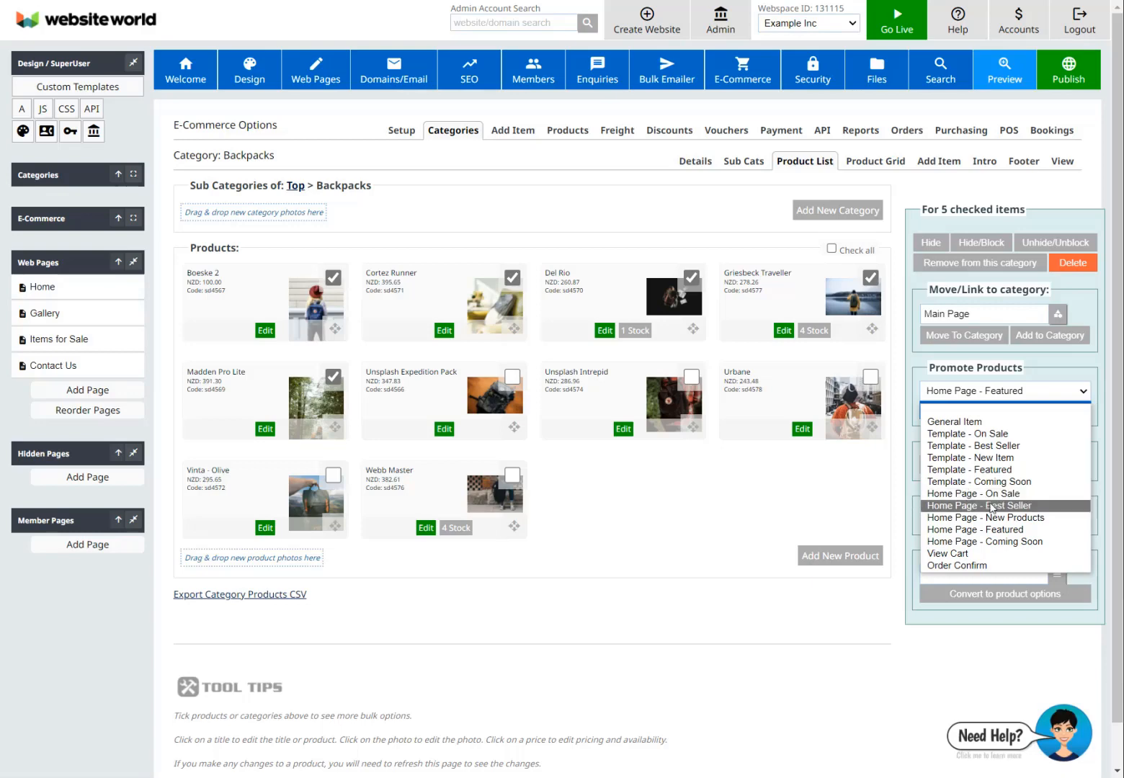
{"action": "left_click", "coordinate": [973, 531]}
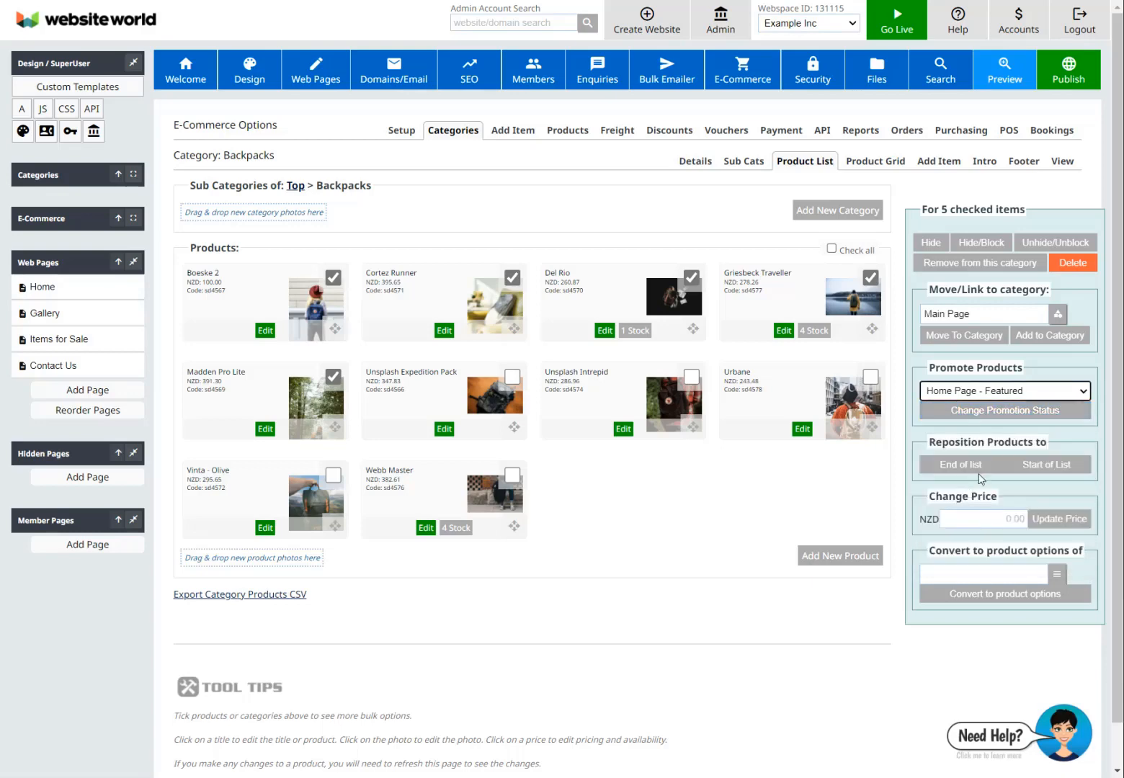
{"action": "left_click", "coordinate": [968, 410]}
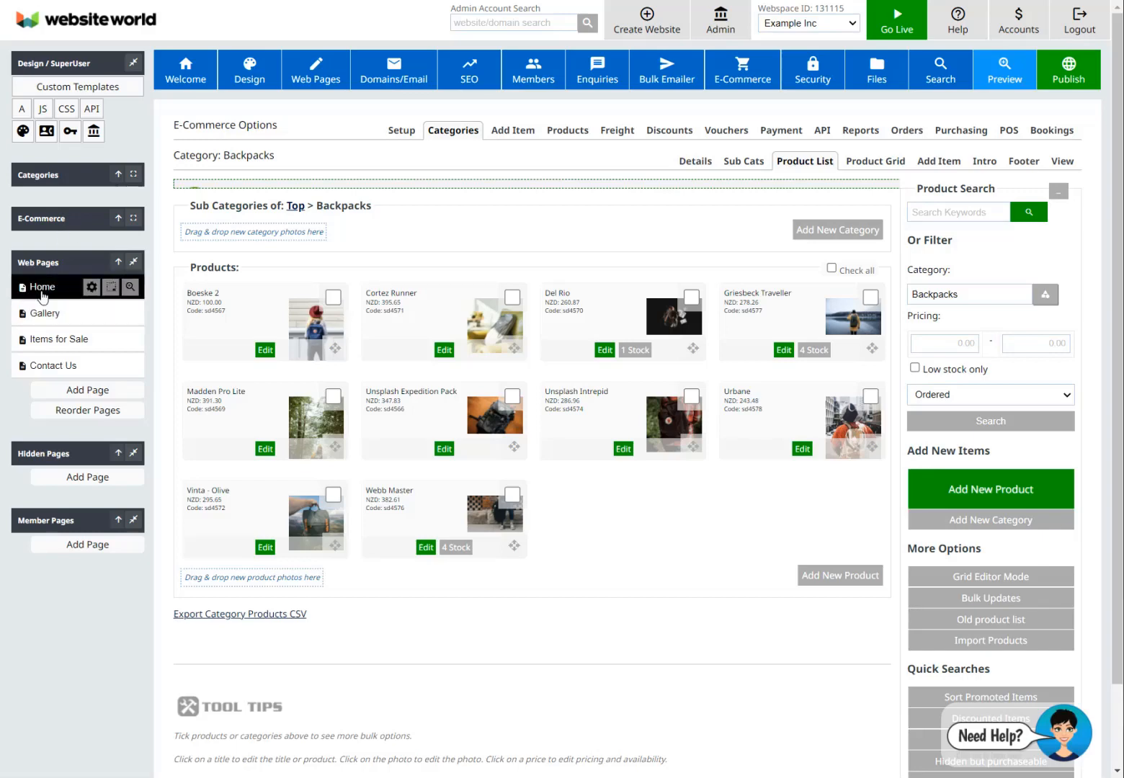
Step: Set the Homepage Featured slider's image format to Crop Square on the home page and save the changes
{"action": "left_click", "coordinate": [41, 287]}
{"action": "scroll", "coordinate": [522, 346], "scroll_direction": "down", "scroll_amount": 2}
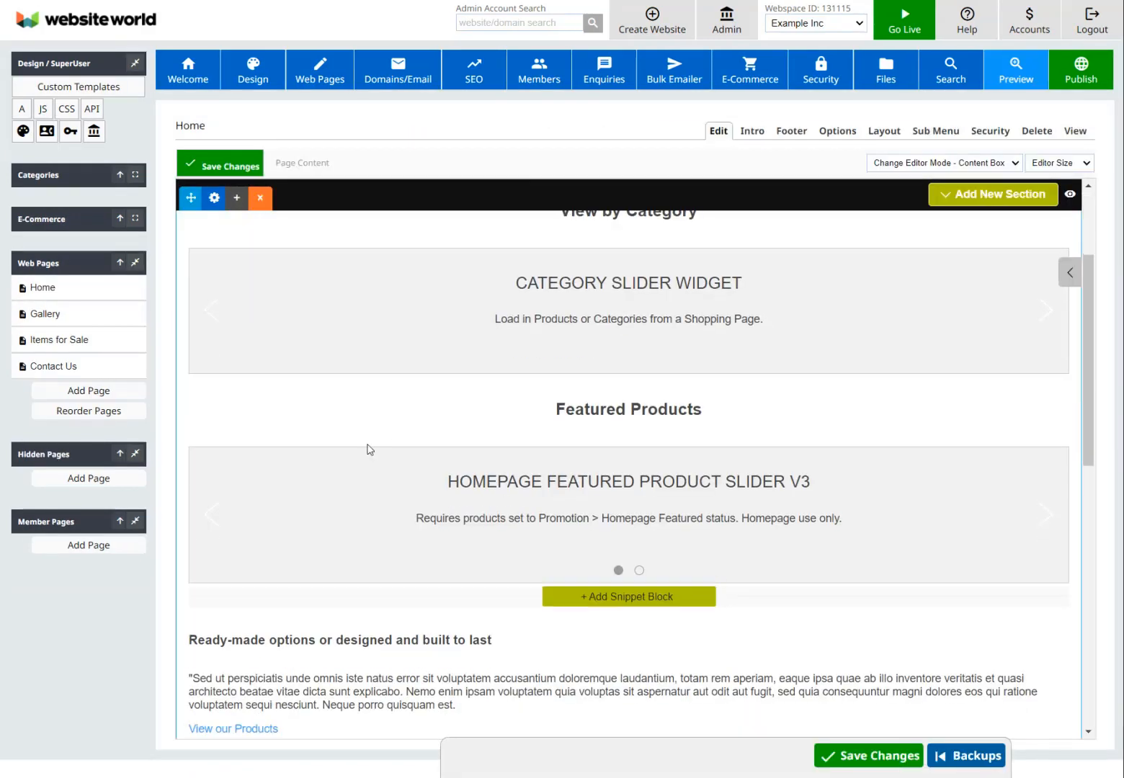
{"action": "left_click", "coordinate": [304, 488]}
{"action": "left_click", "coordinate": [289, 465]}
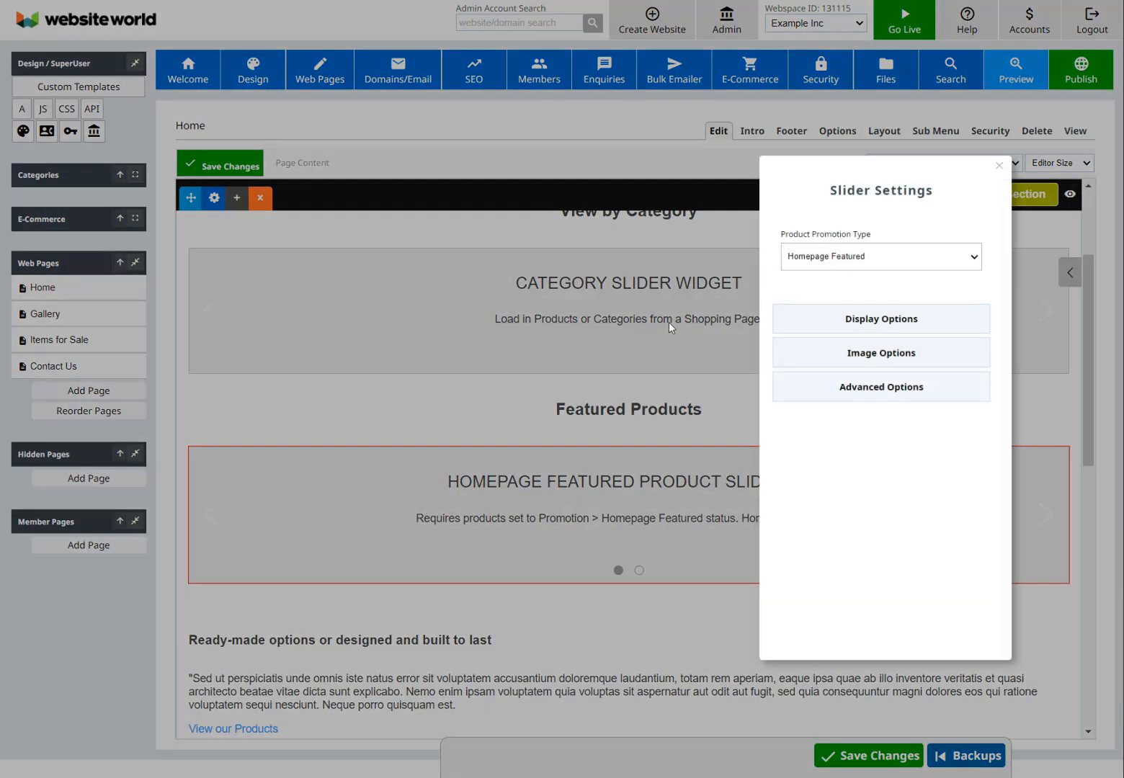
{"action": "left_click", "coordinate": [890, 350]}
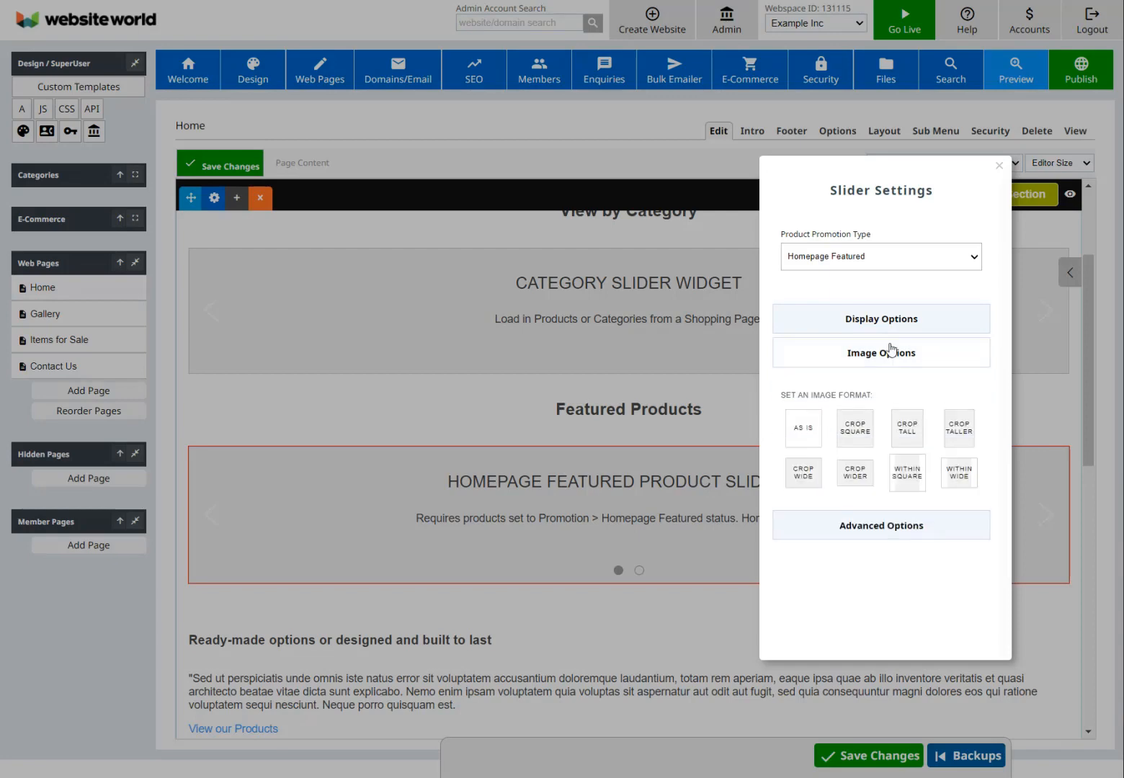
{"action": "left_click", "coordinate": [864, 438]}
{"action": "left_click", "coordinate": [469, 430]}
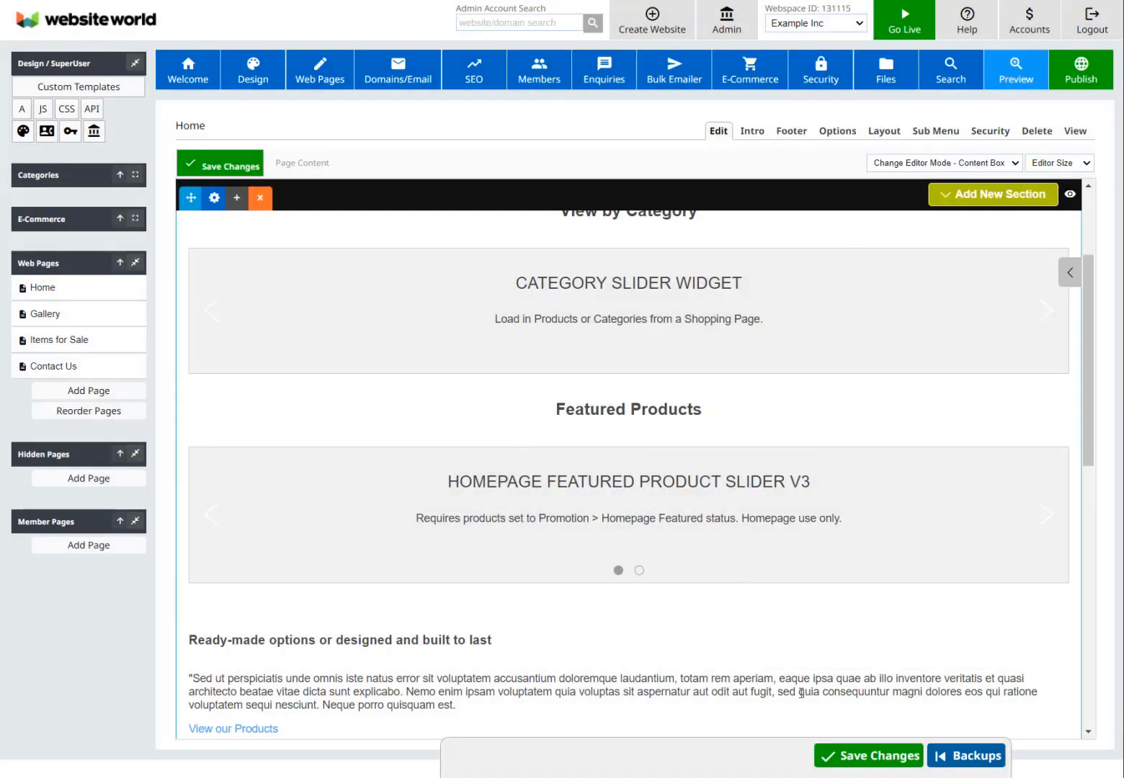
{"action": "left_click", "coordinate": [850, 755]}
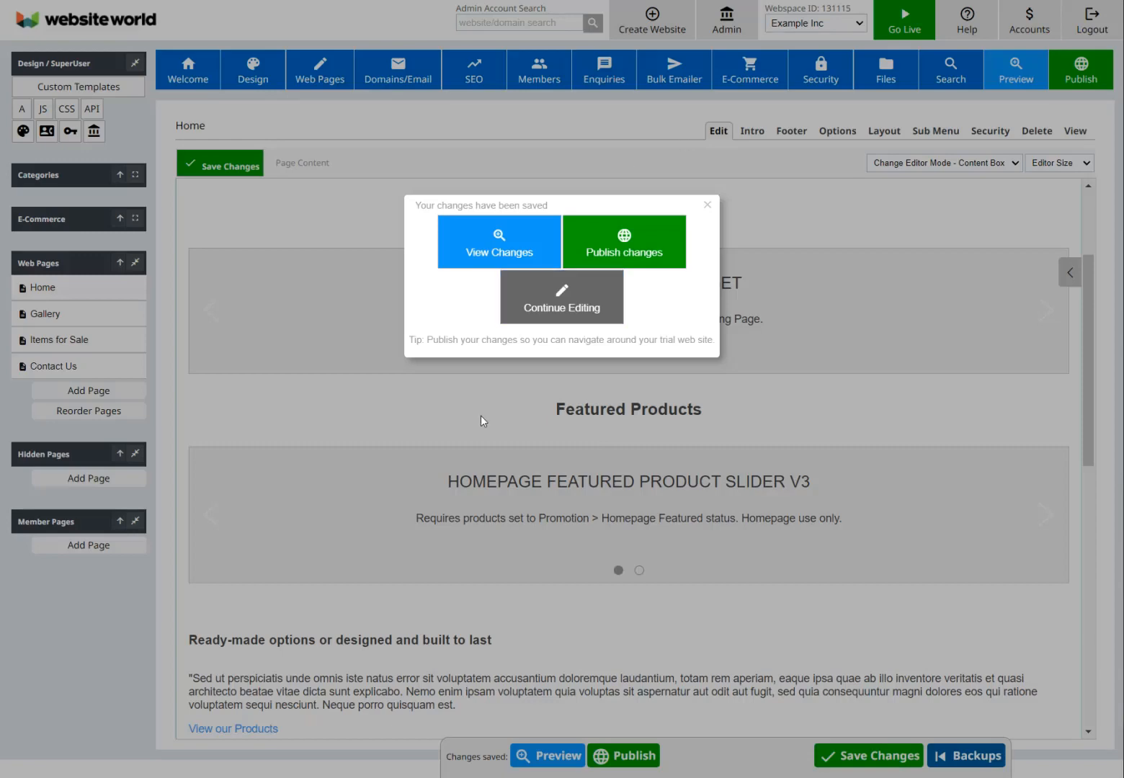
{"action": "left_click", "coordinate": [482, 421]}
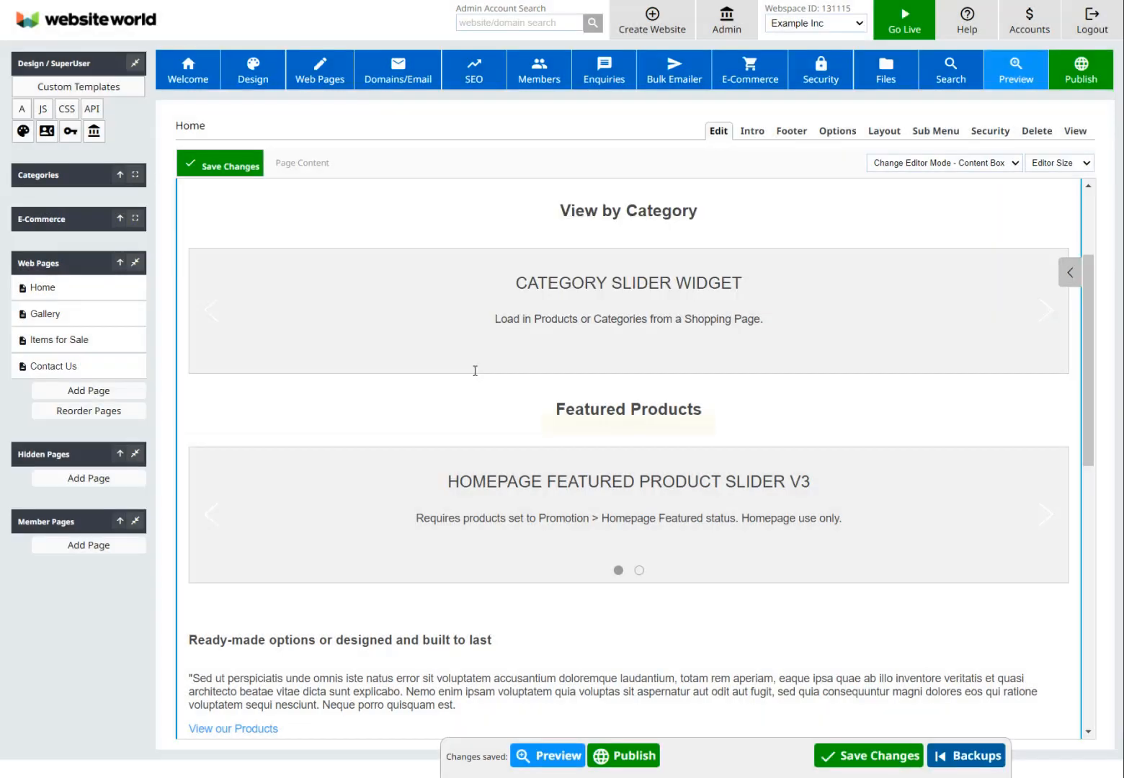
Step: Place a duplicate of the "Featured Products" heading below the featured product slider and change its text to "Our Accessories"
{"action": "scroll", "coordinate": [537, 422], "scroll_direction": "down", "scroll_amount": 1}
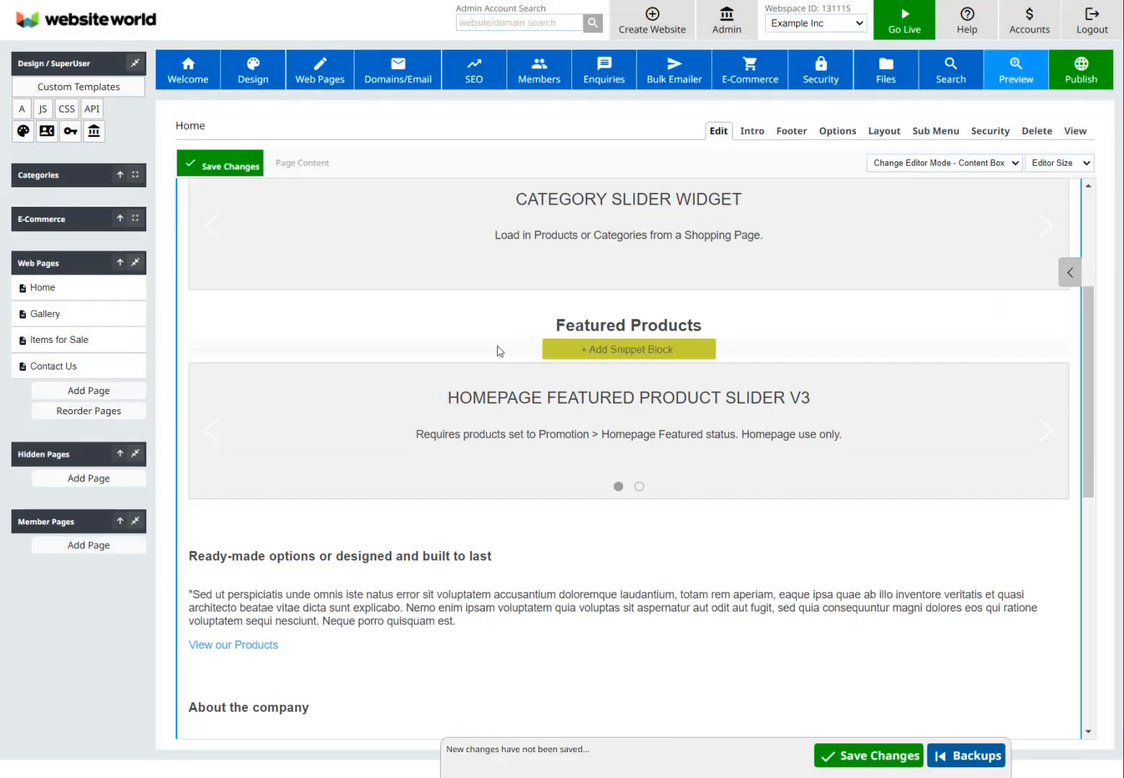
{"action": "left_click", "coordinate": [281, 299]}
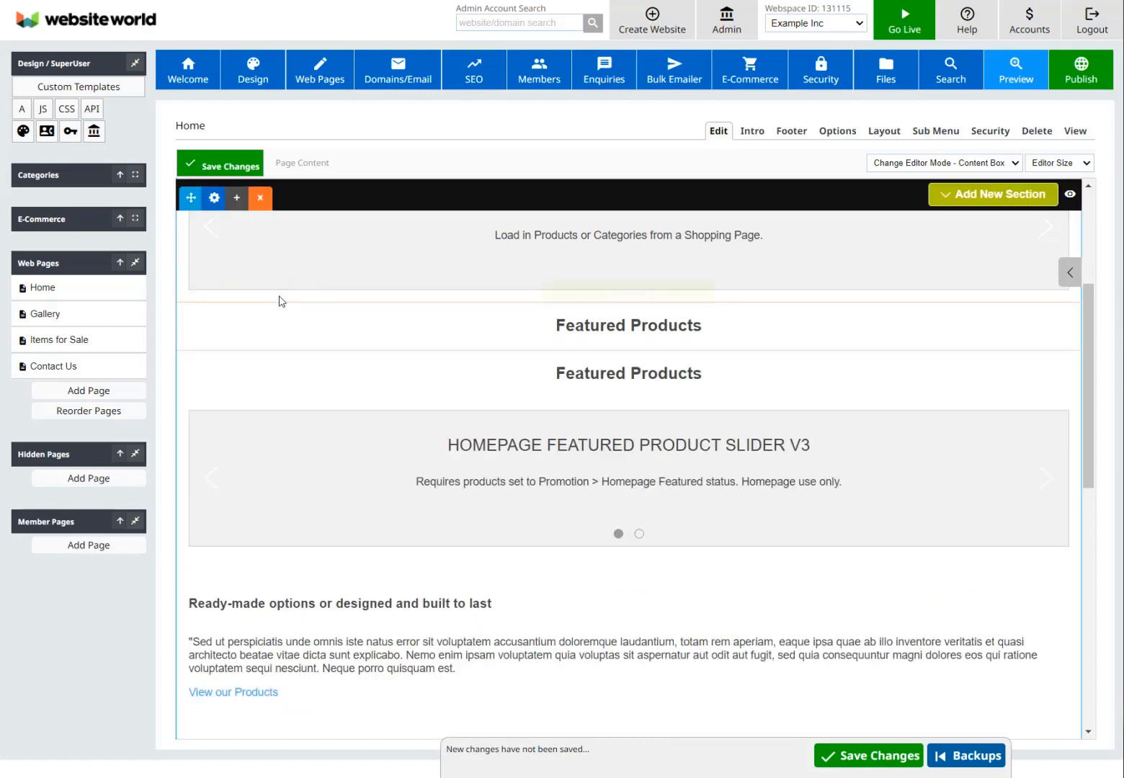
{"action": "left_click", "coordinate": [301, 376]}
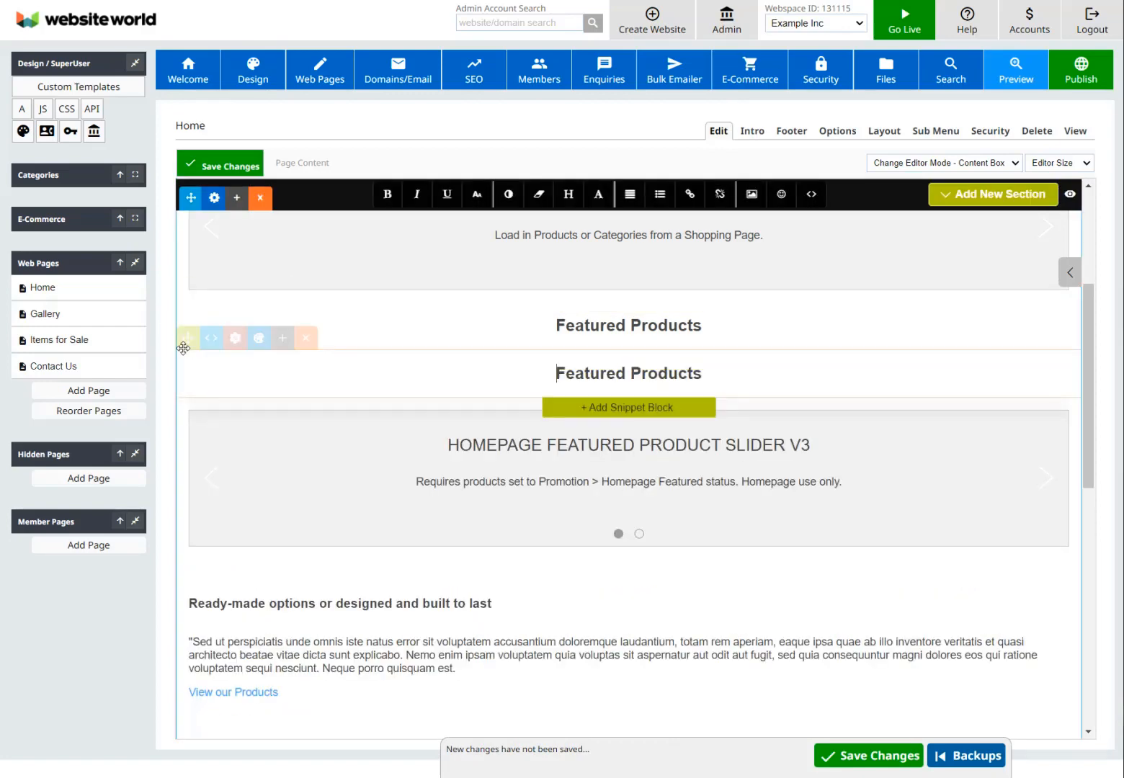
{"action": "left_click_drag", "start_coordinate": [183, 348], "coordinate": [198, 497]}
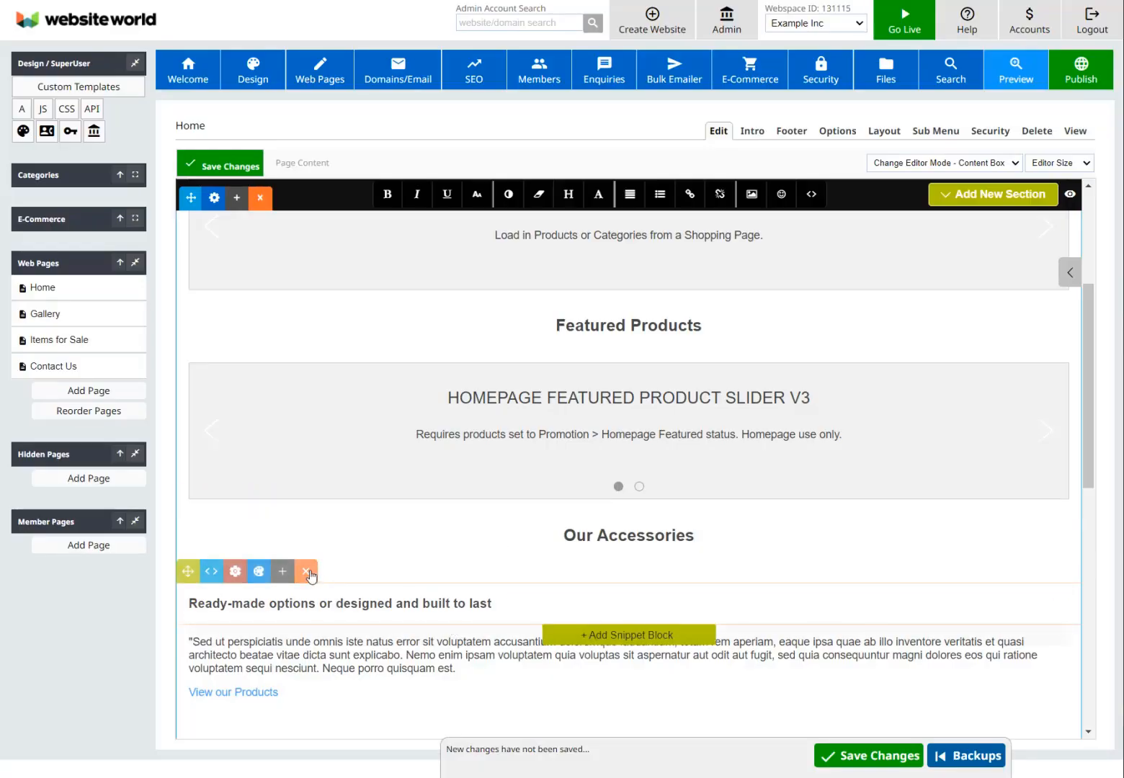
Step: Delete all the leftover blocks below "Our Accessories": the ready-made options, company and contact headings with their texts
{"action": "left_click", "coordinate": [307, 572]}
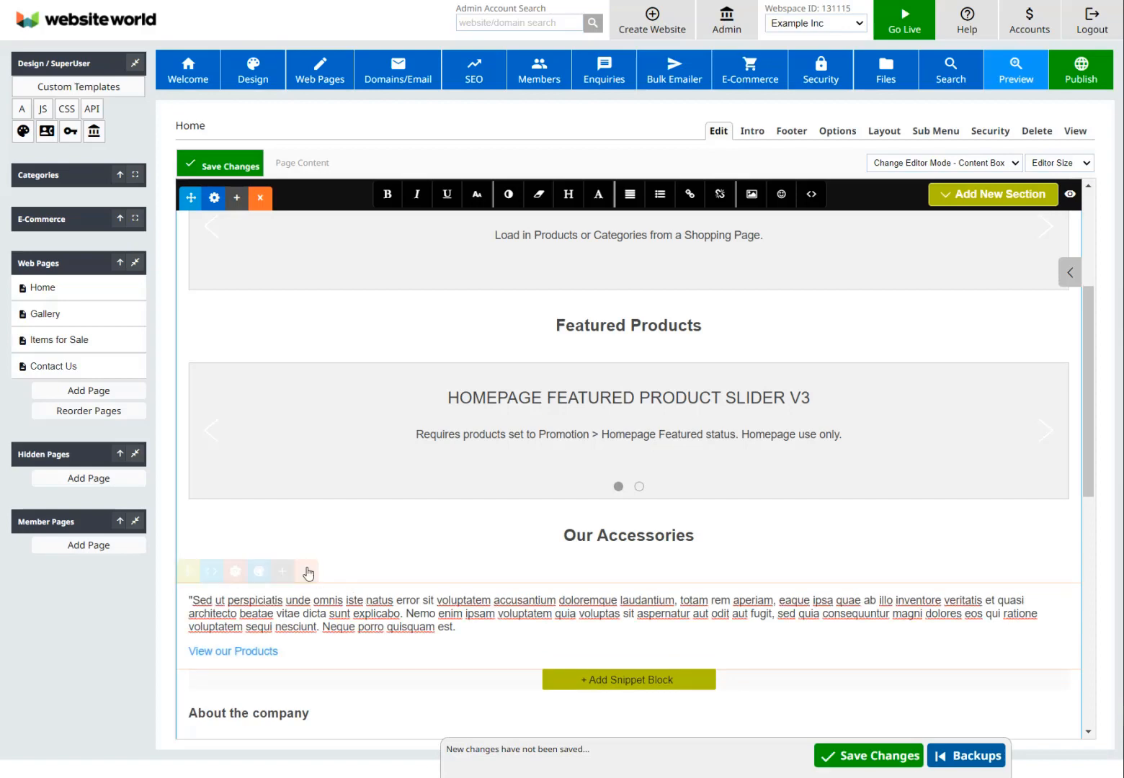
{"action": "left_click", "coordinate": [307, 571]}
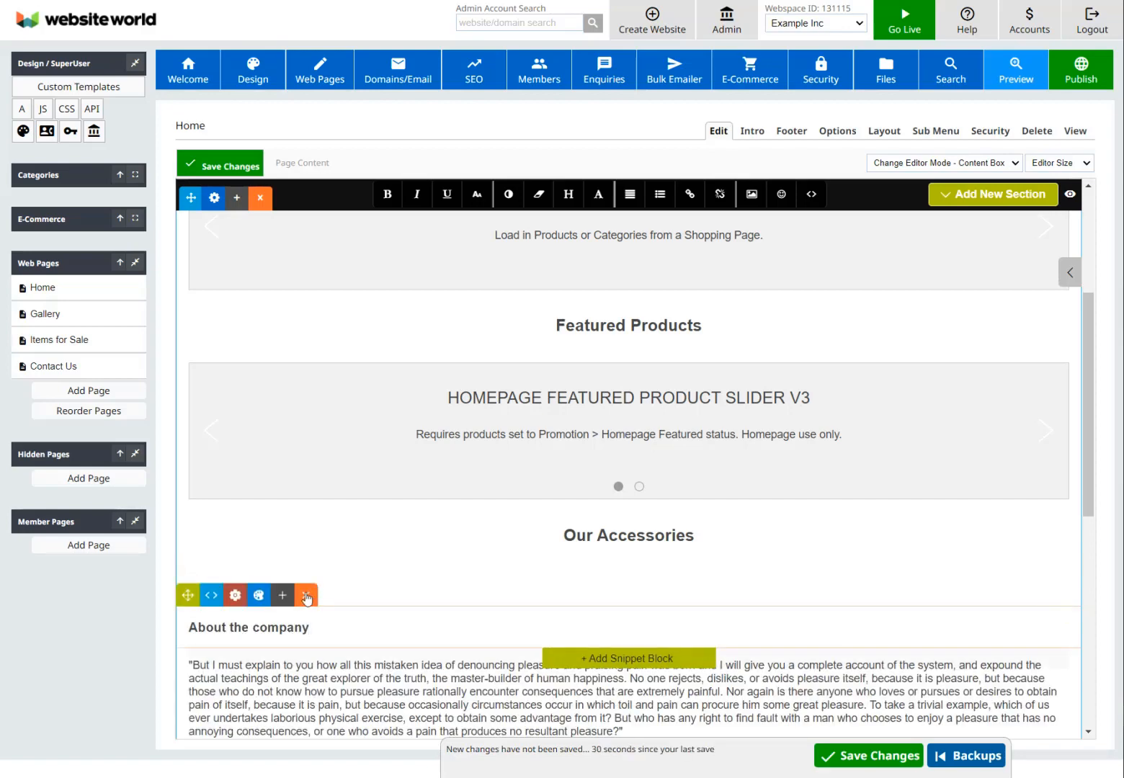
{"action": "left_click", "coordinate": [307, 597]}
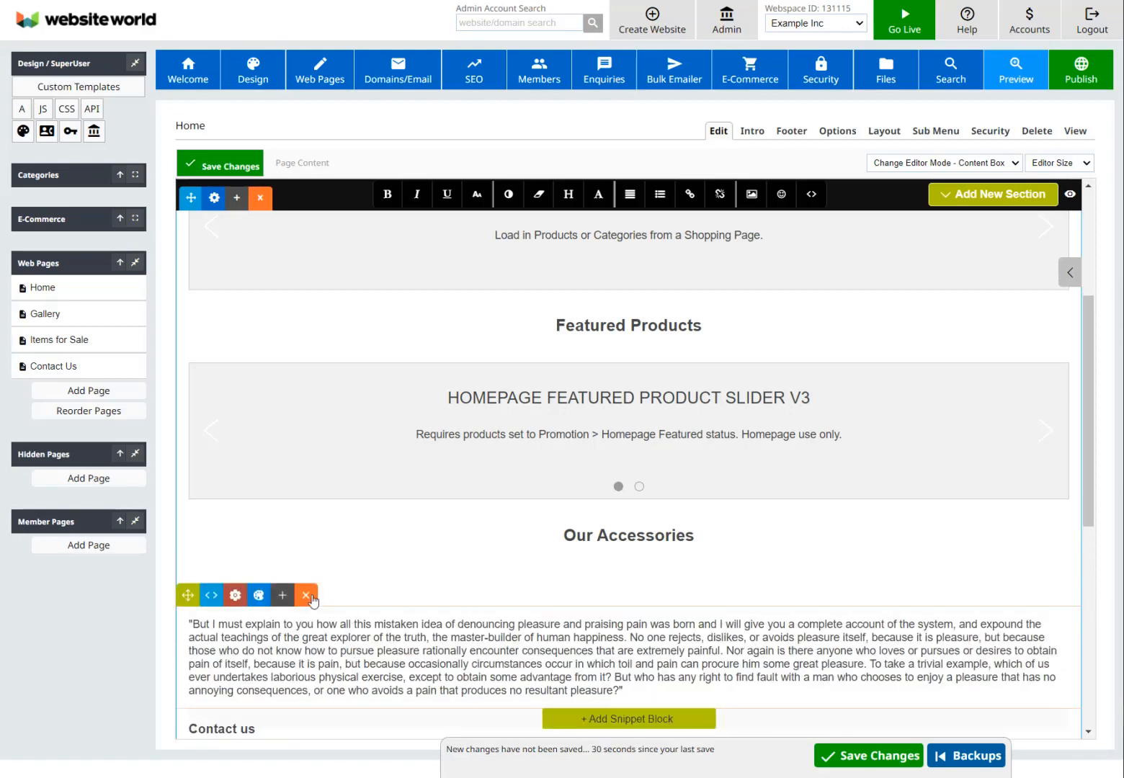
{"action": "left_click", "coordinate": [308, 597]}
{"action": "left_click", "coordinate": [311, 625]}
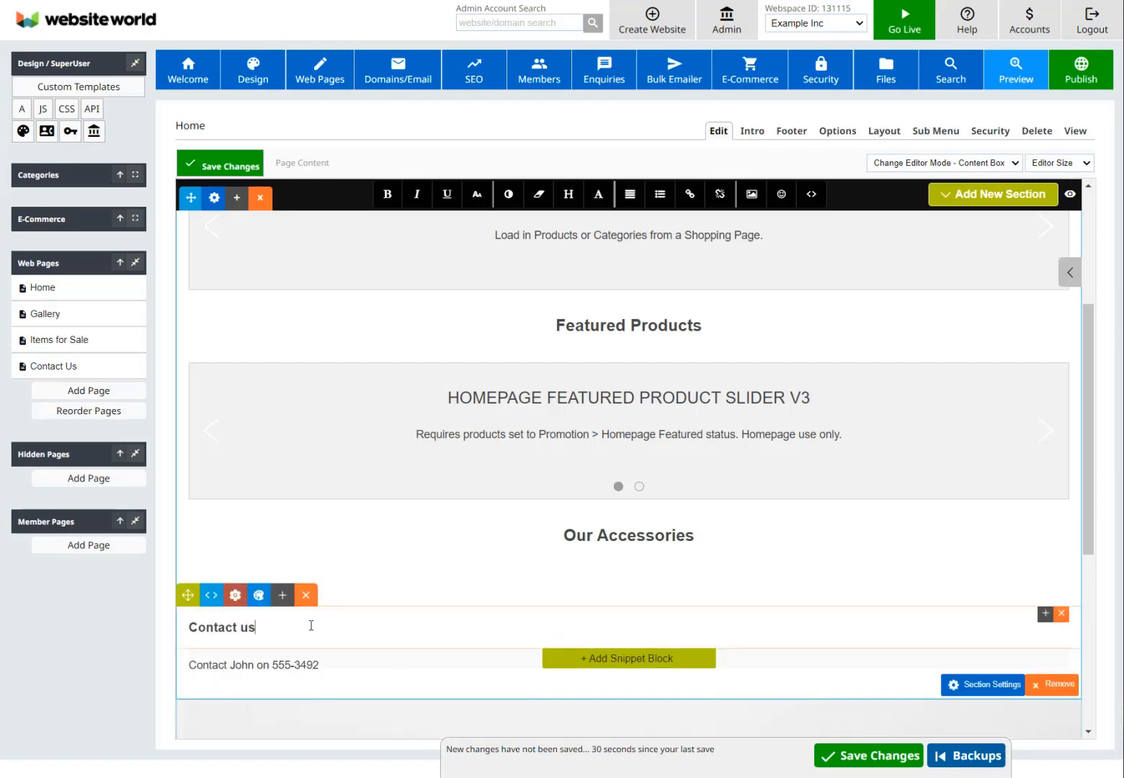
{"action": "left_click", "coordinate": [306, 595]}
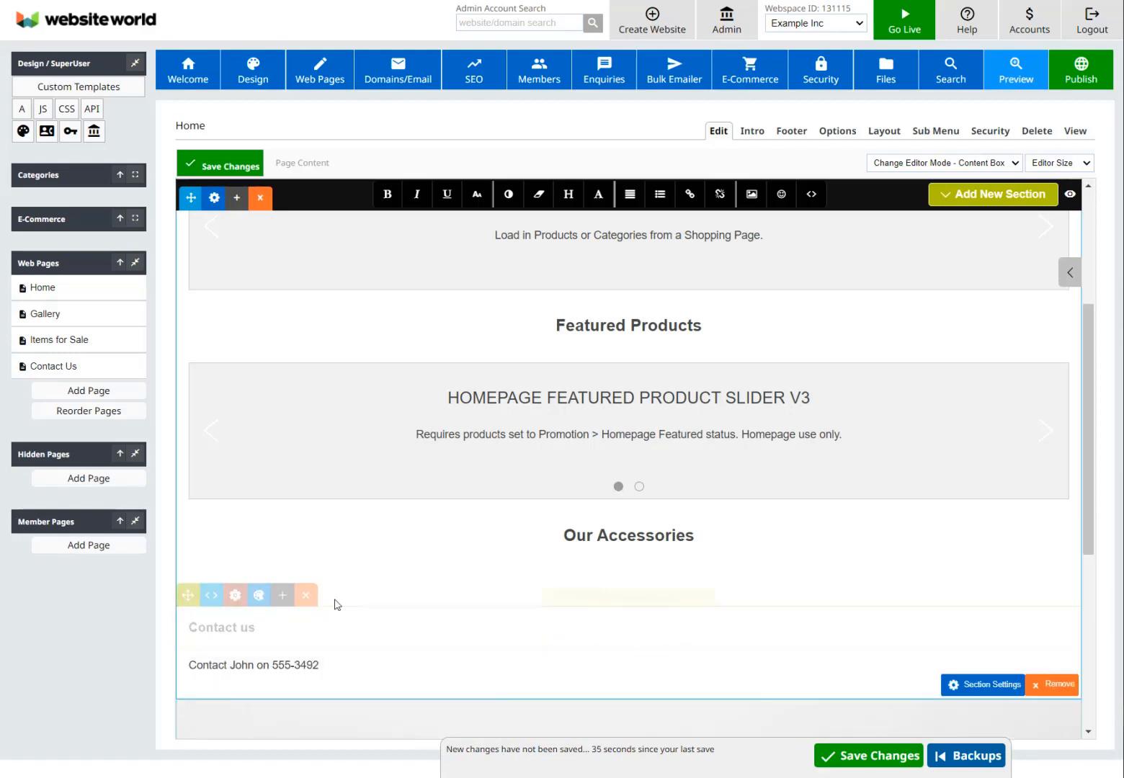
{"action": "left_click", "coordinate": [307, 595]}
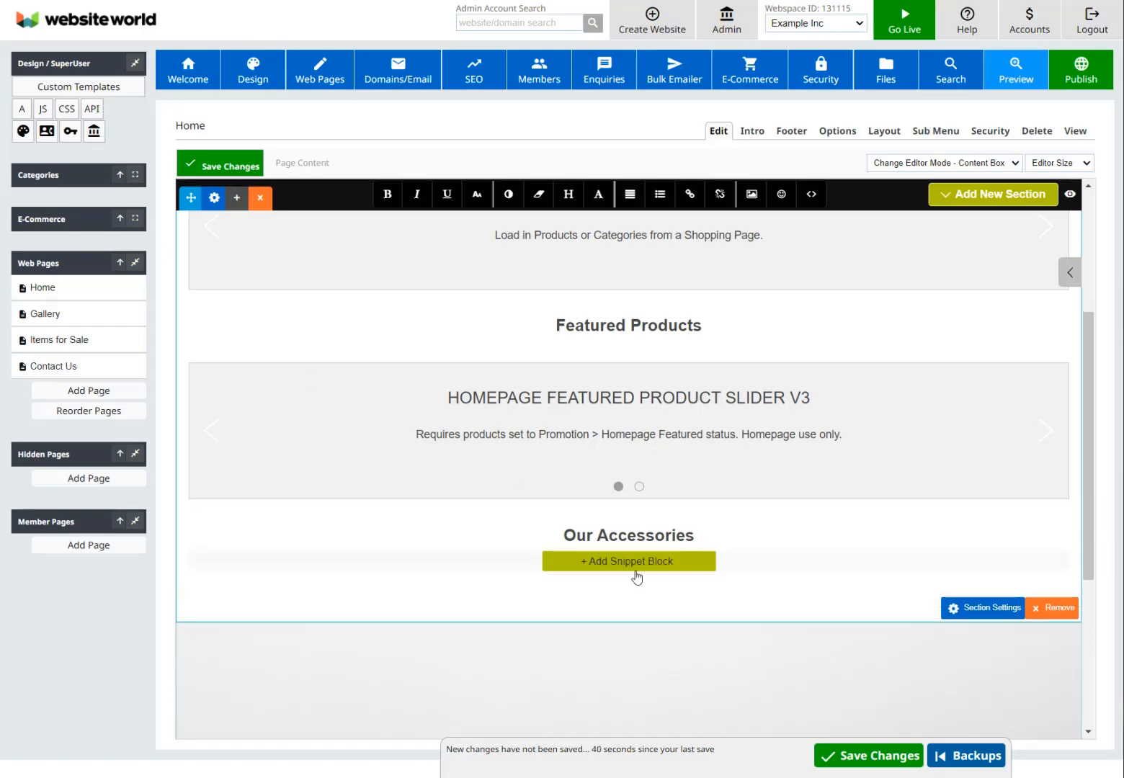
Step: Insert the two-column product snippet from the Shopping snippets below the "Our Accessories" heading
{"action": "left_click", "coordinate": [637, 562]}
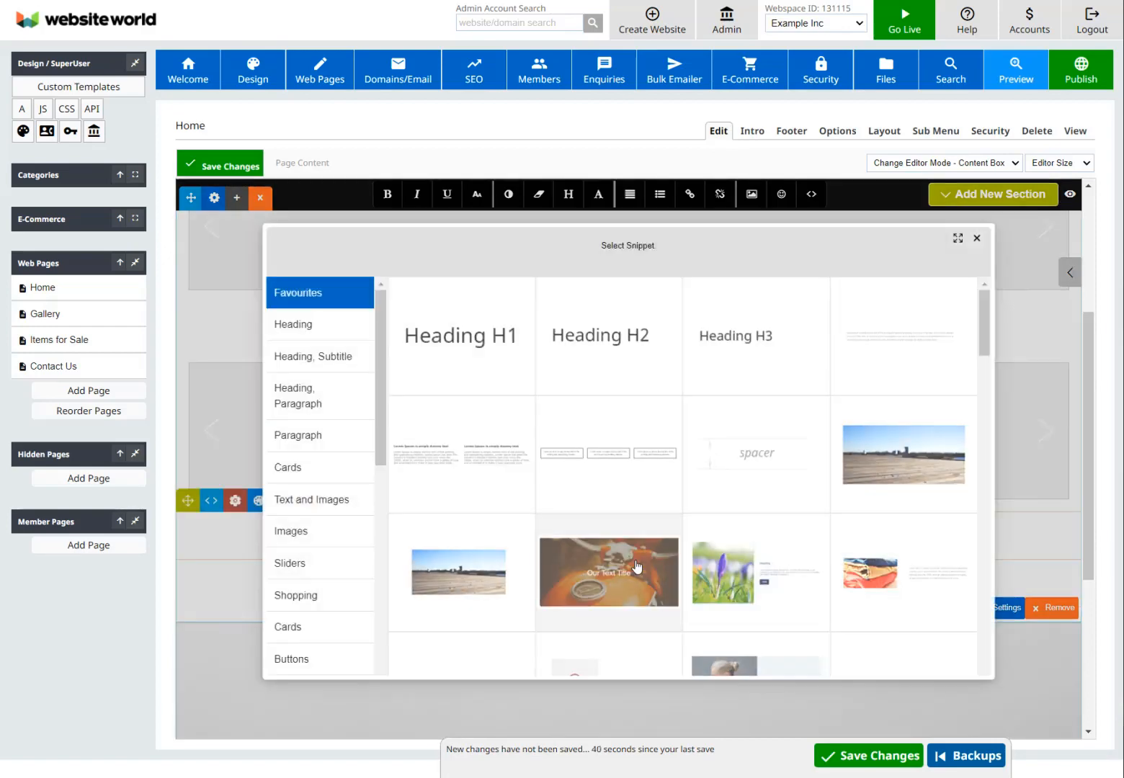
{"action": "scroll", "coordinate": [632, 476], "scroll_direction": "down", "scroll_amount": 2}
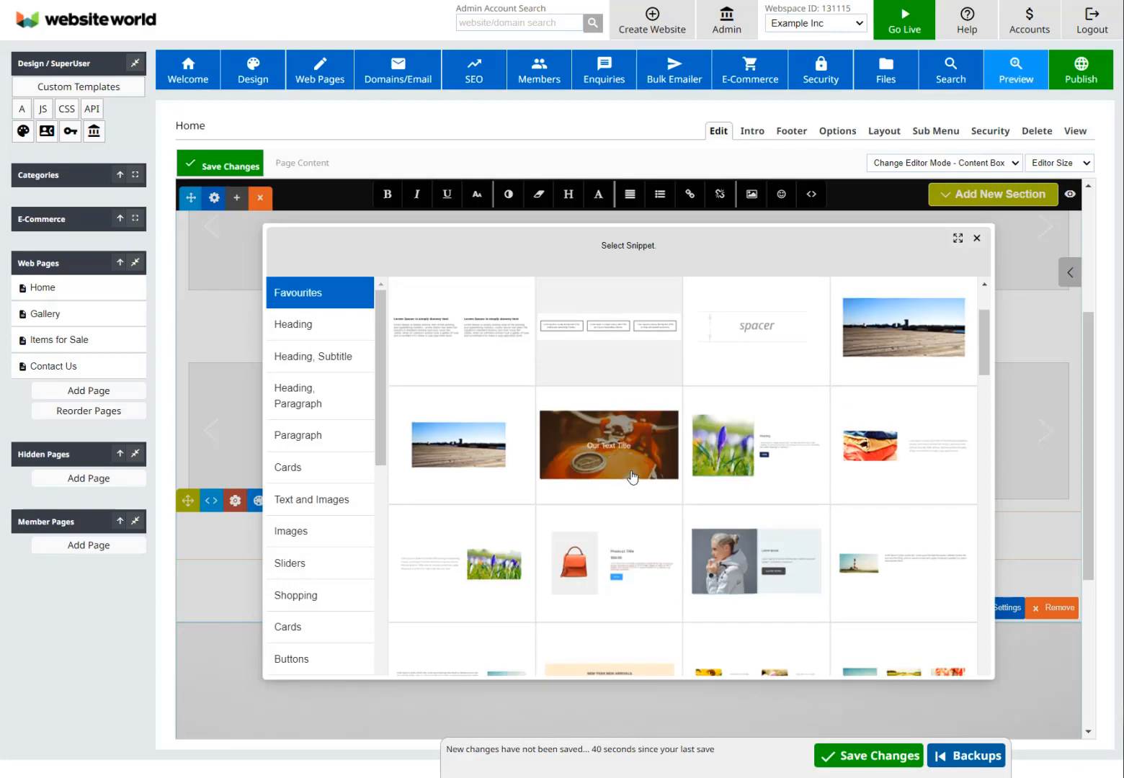
{"action": "scroll", "coordinate": [632, 476], "scroll_direction": "down", "scroll_amount": 2}
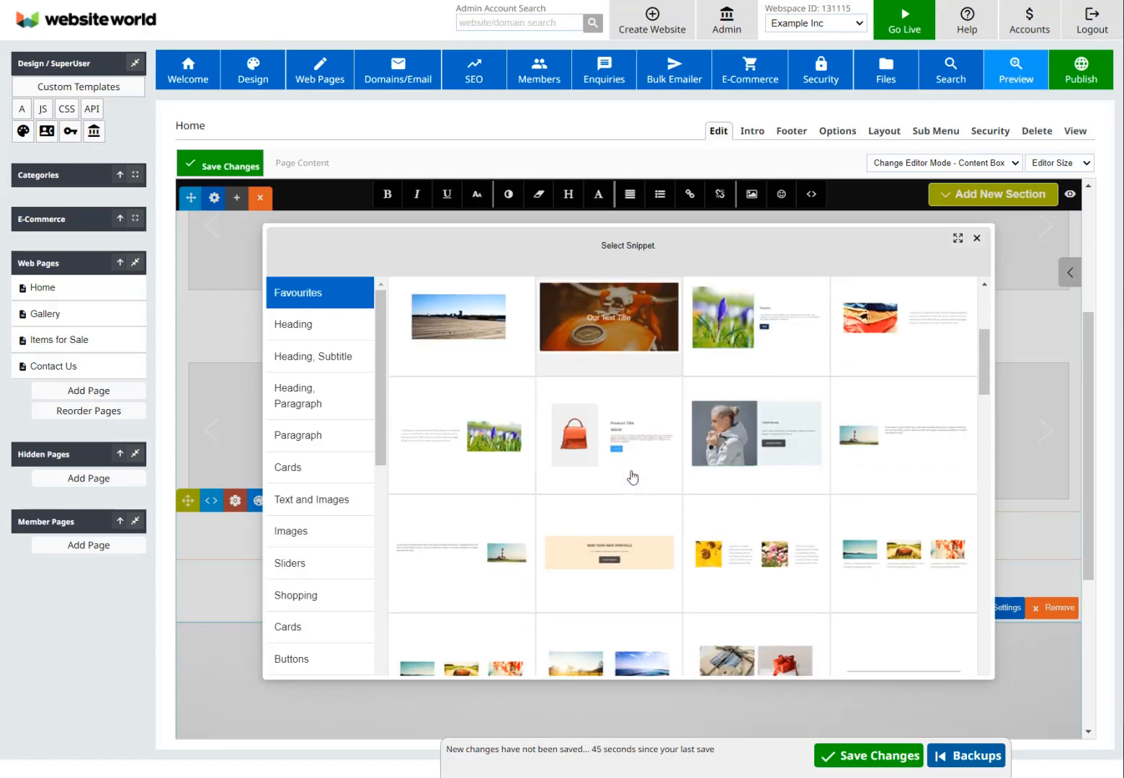
{"action": "left_click", "coordinate": [318, 592]}
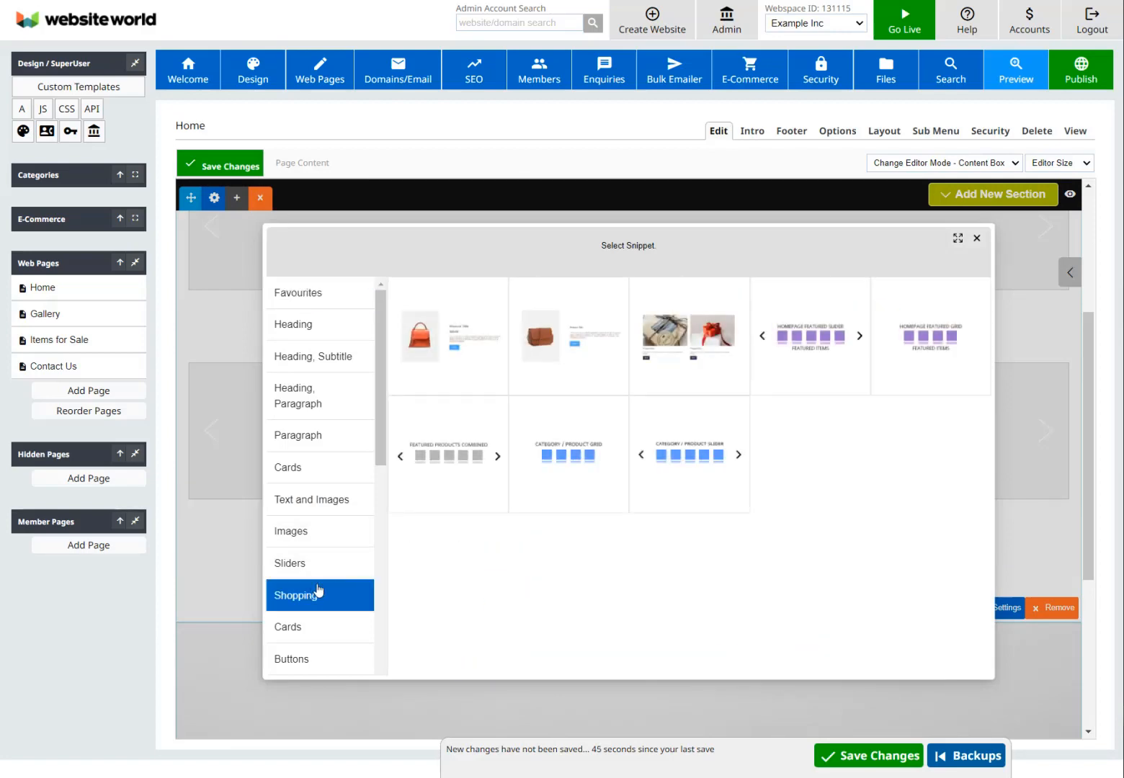
{"action": "left_click", "coordinate": [673, 331]}
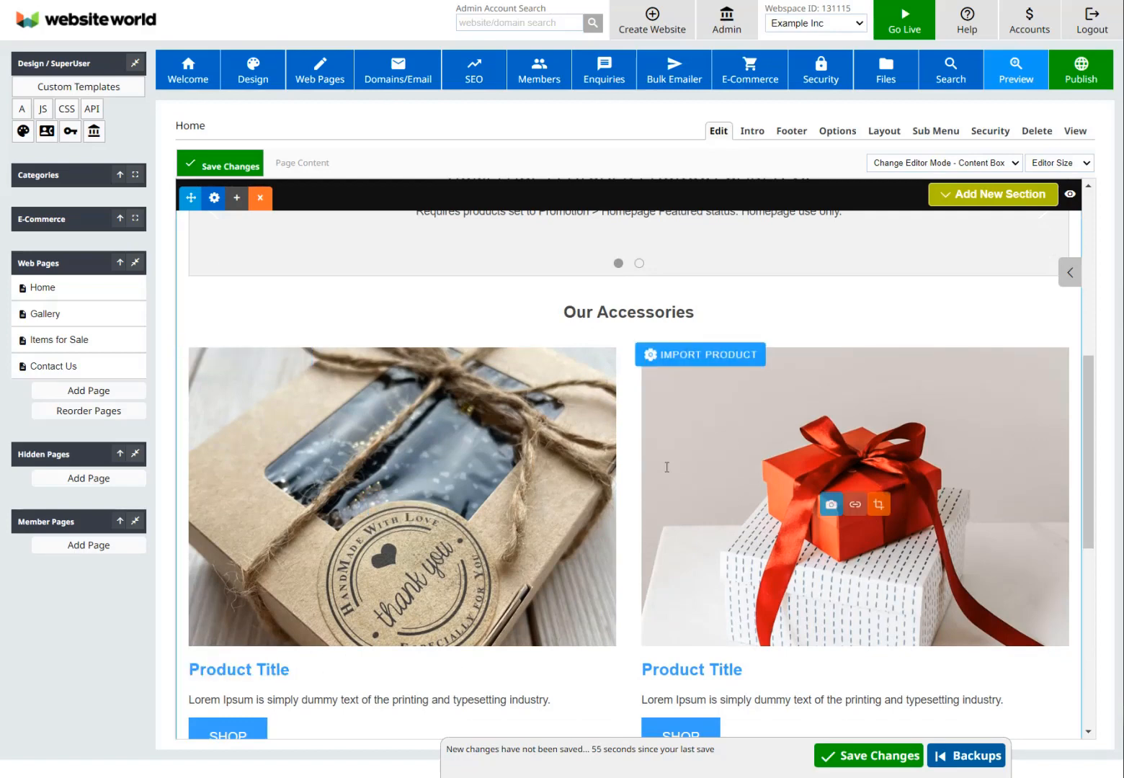
Step: Try widening the first product column under "Our Accessories" and return both columns to equal widths
{"action": "left_click", "coordinate": [623, 425]}
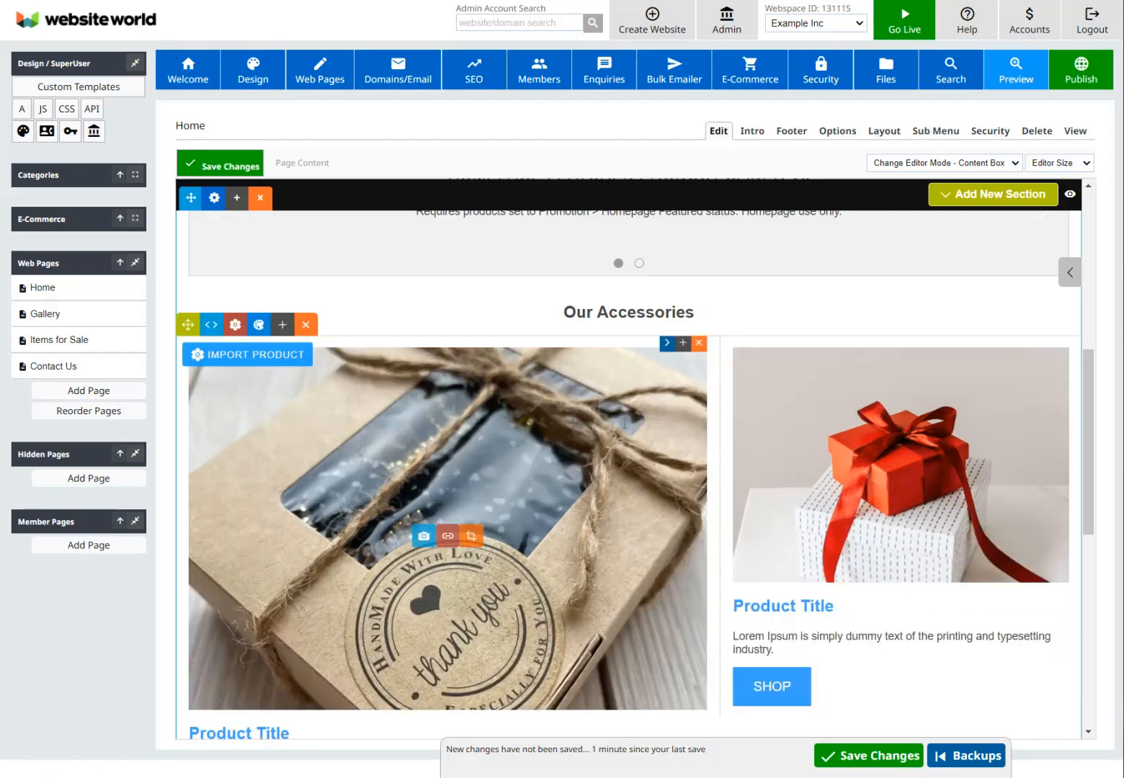
{"action": "left_click", "coordinate": [735, 429]}
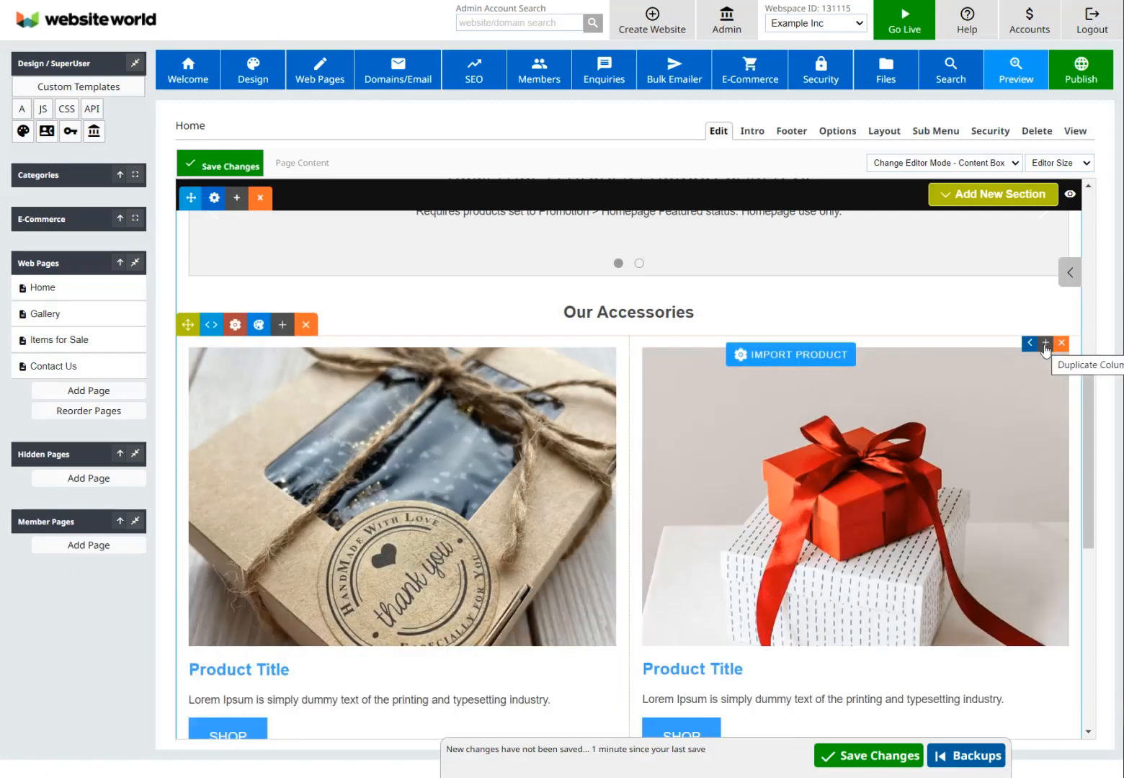
Step: Duplicate the second product column under "Our Accessories" and import Chilli Bin from the Accessories category into the first column, linked to the product
{"action": "left_click", "coordinate": [1045, 343]}
{"action": "left_click", "coordinate": [317, 399]}
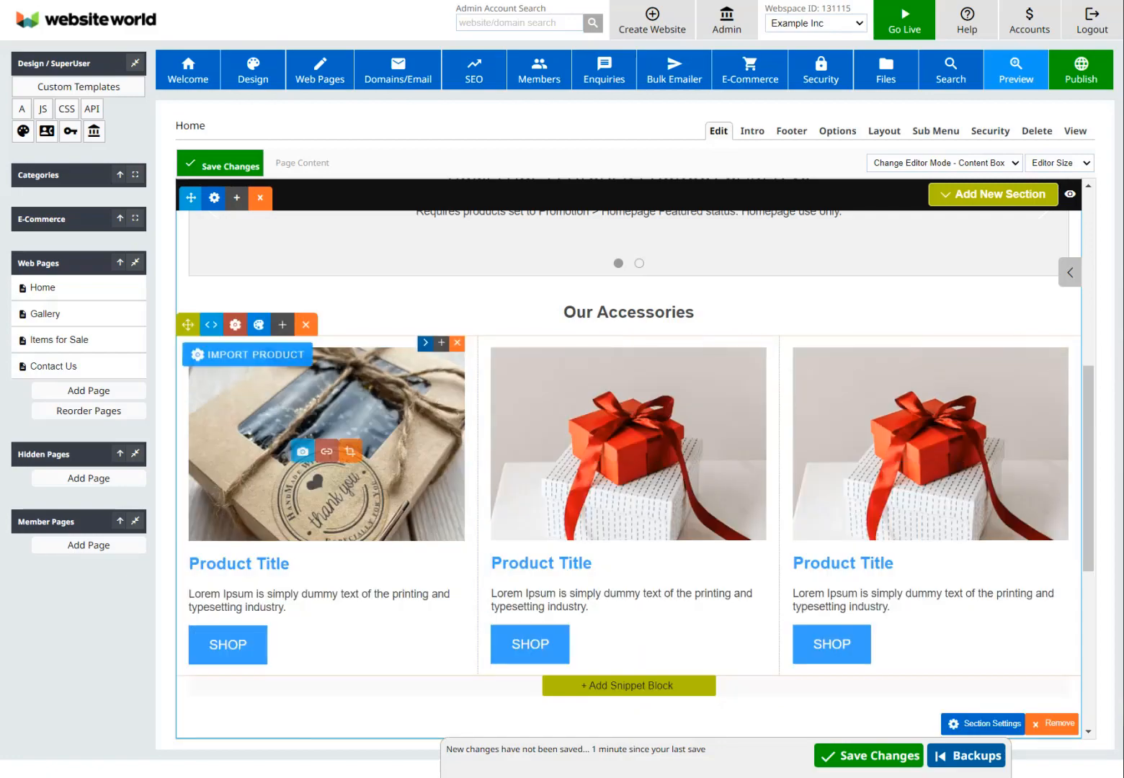
{"action": "left_click", "coordinate": [261, 356]}
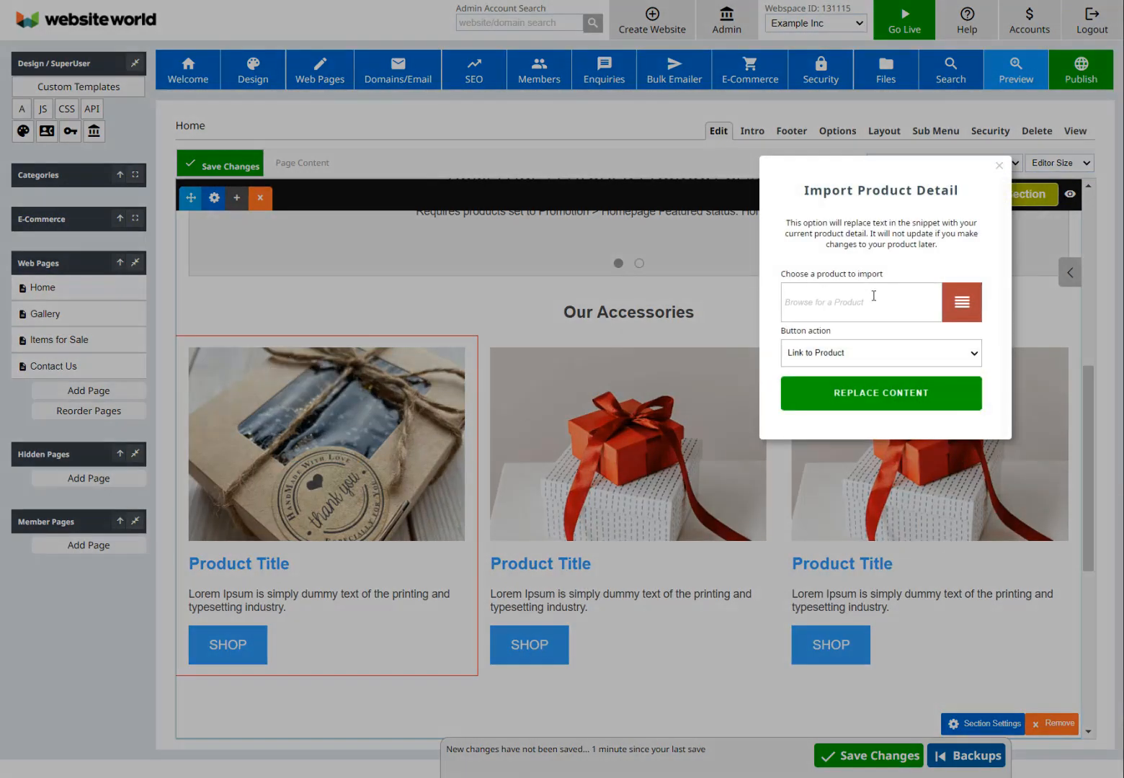
{"action": "left_click", "coordinate": [962, 304]}
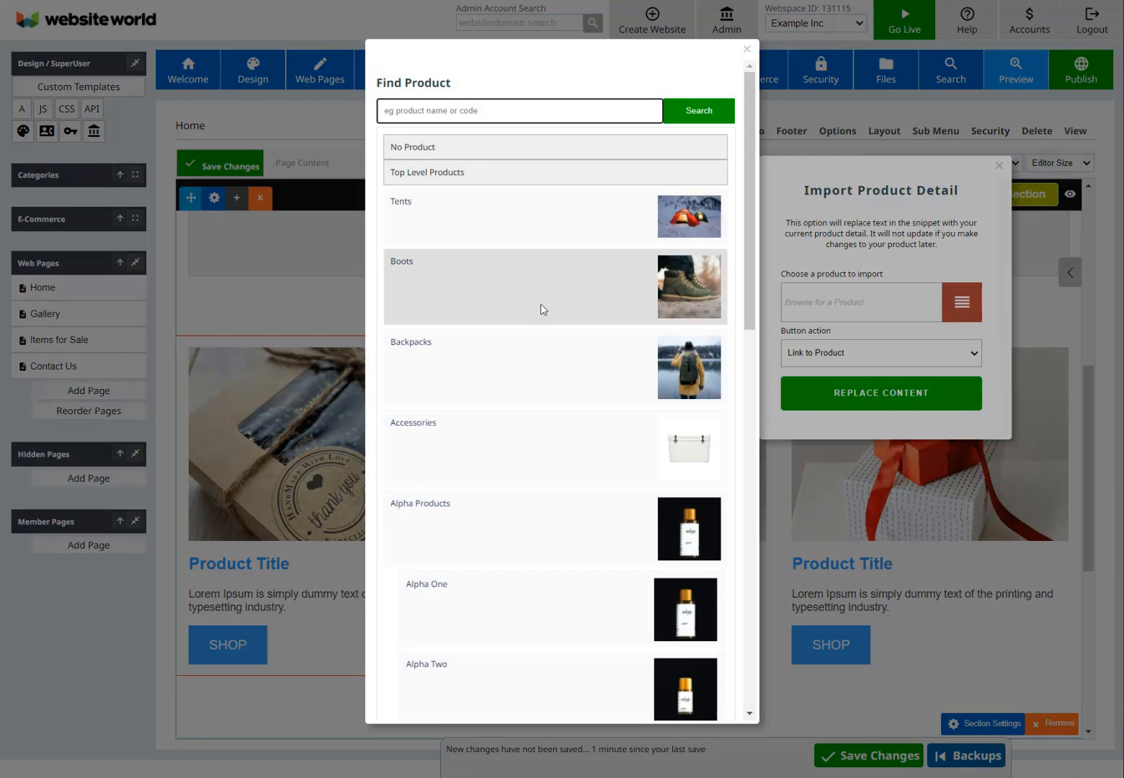
{"action": "left_click", "coordinate": [428, 430]}
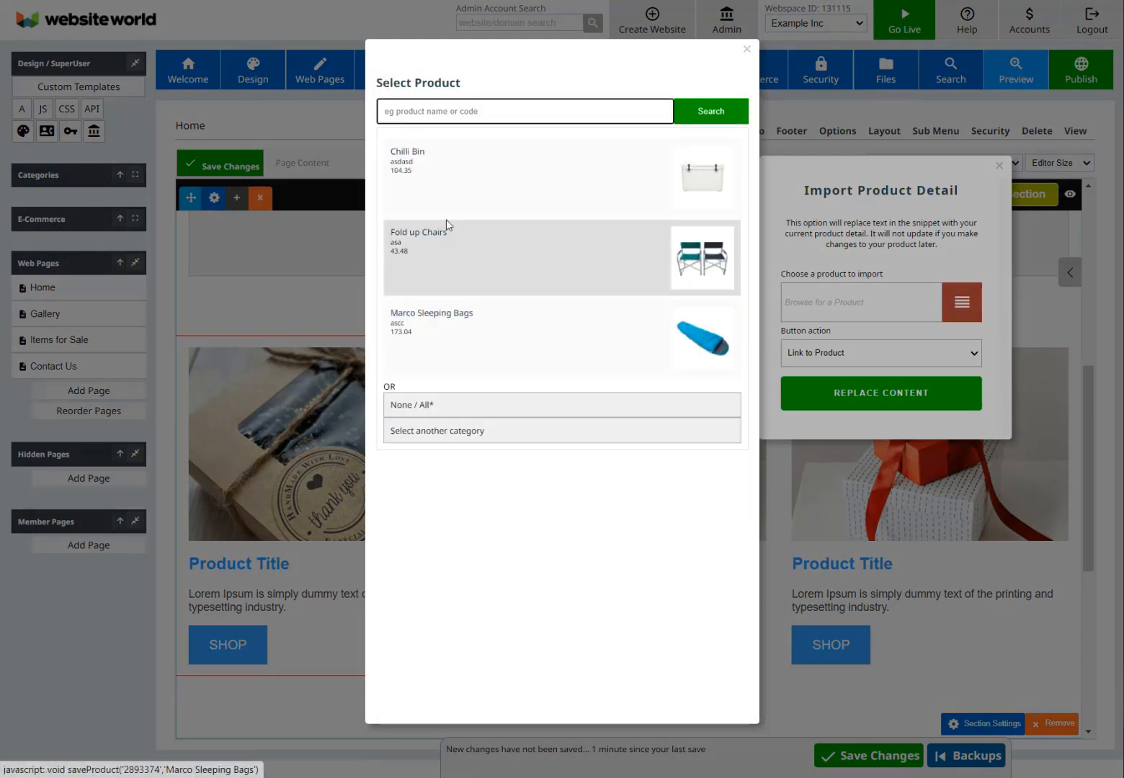
{"action": "left_click", "coordinate": [404, 157]}
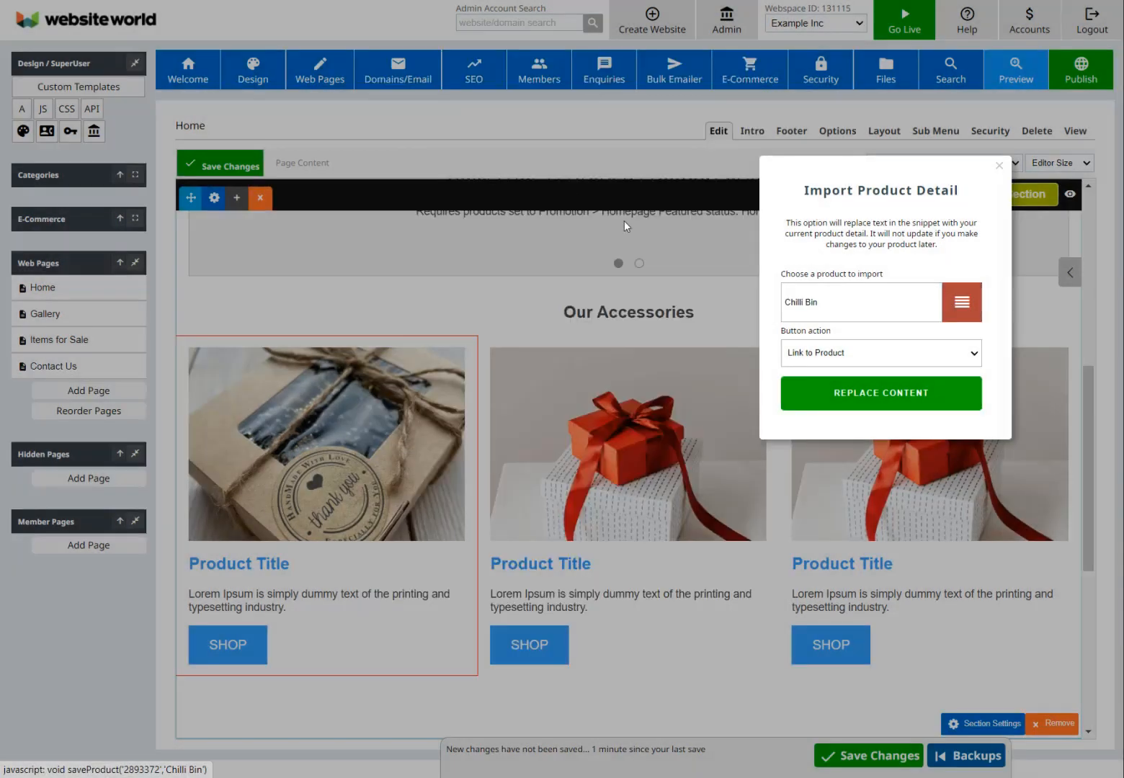
{"action": "left_click", "coordinate": [869, 394]}
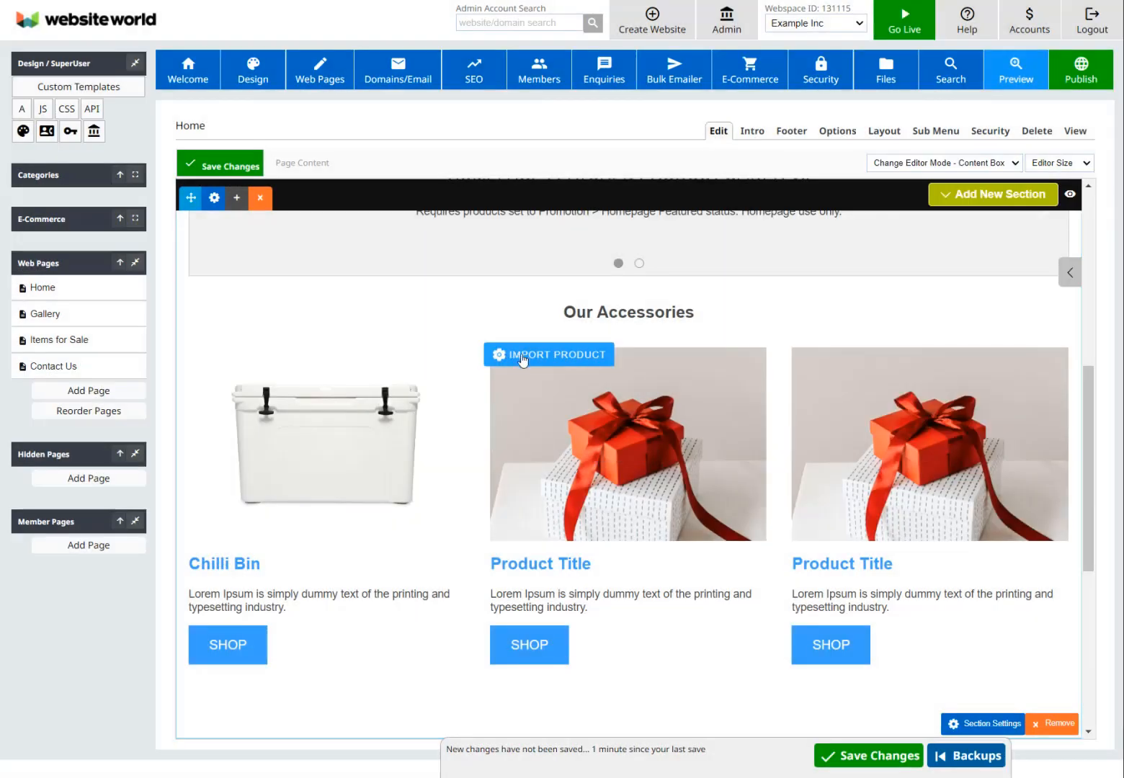
Step: Import Fold up Chairs from the Accessories category into the middle product column, with its button linked to the product
{"action": "left_click", "coordinate": [523, 358]}
{"action": "left_click", "coordinate": [952, 304]}
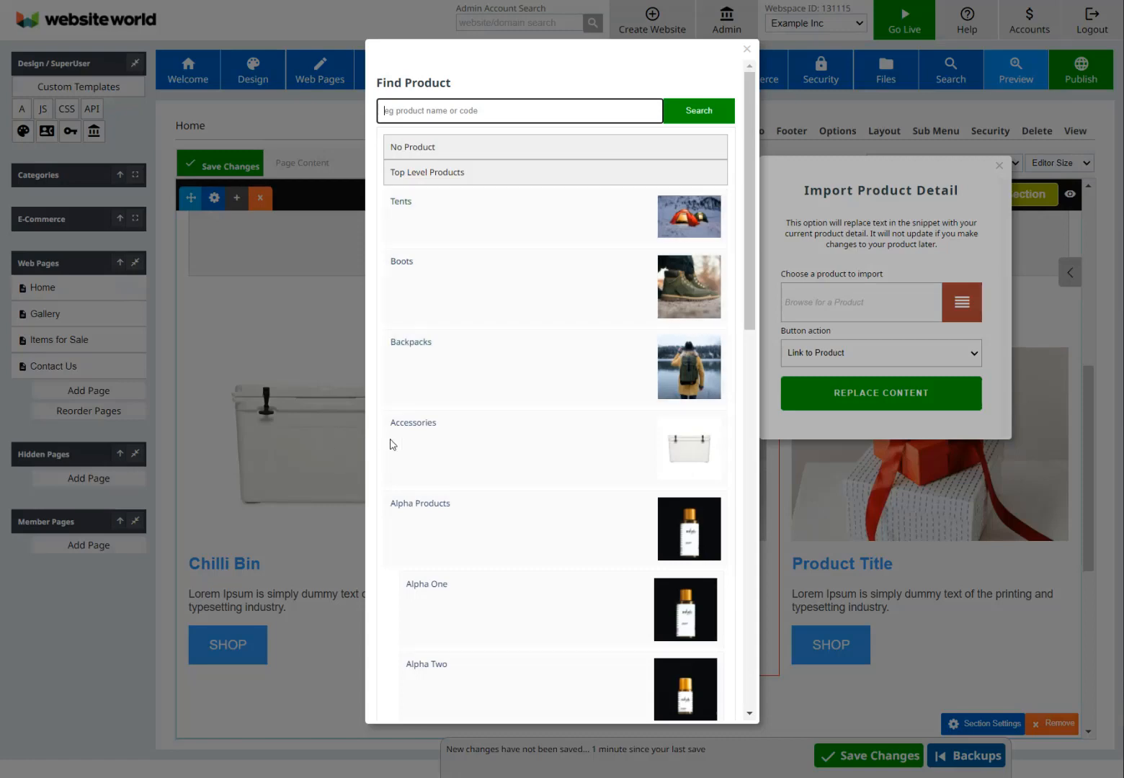
{"action": "left_click", "coordinate": [414, 432]}
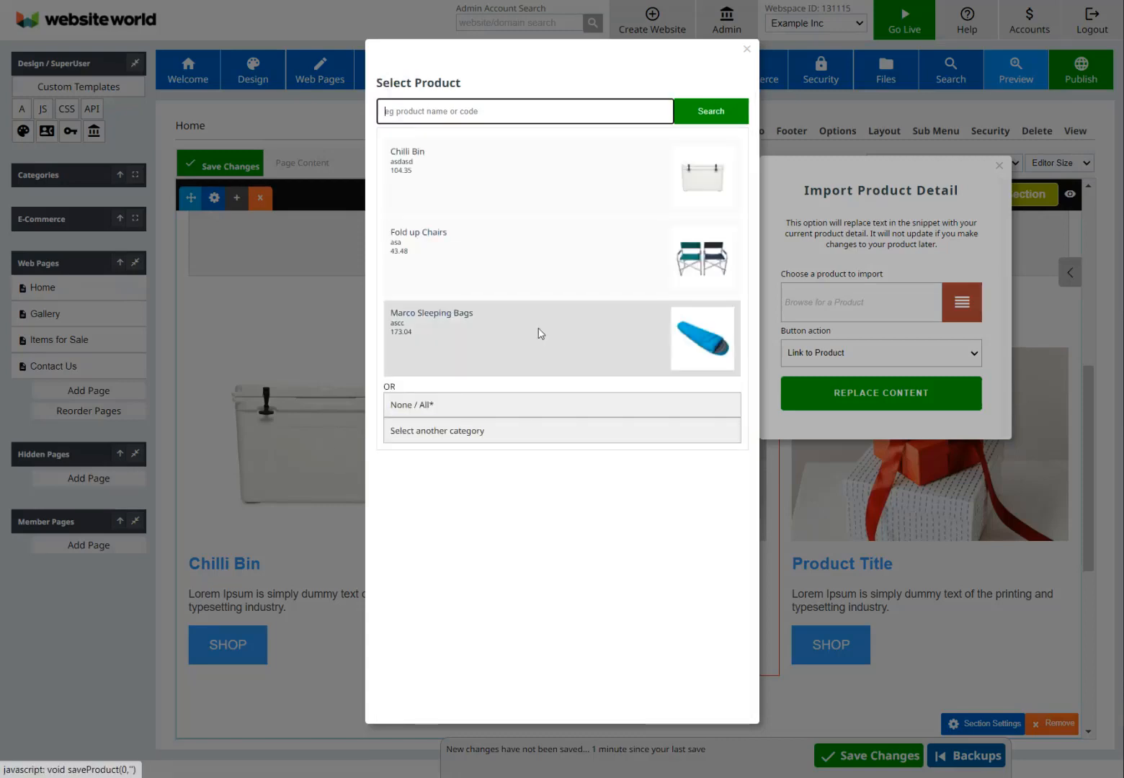
{"action": "left_click", "coordinate": [417, 234]}
{"action": "left_click", "coordinate": [891, 400]}
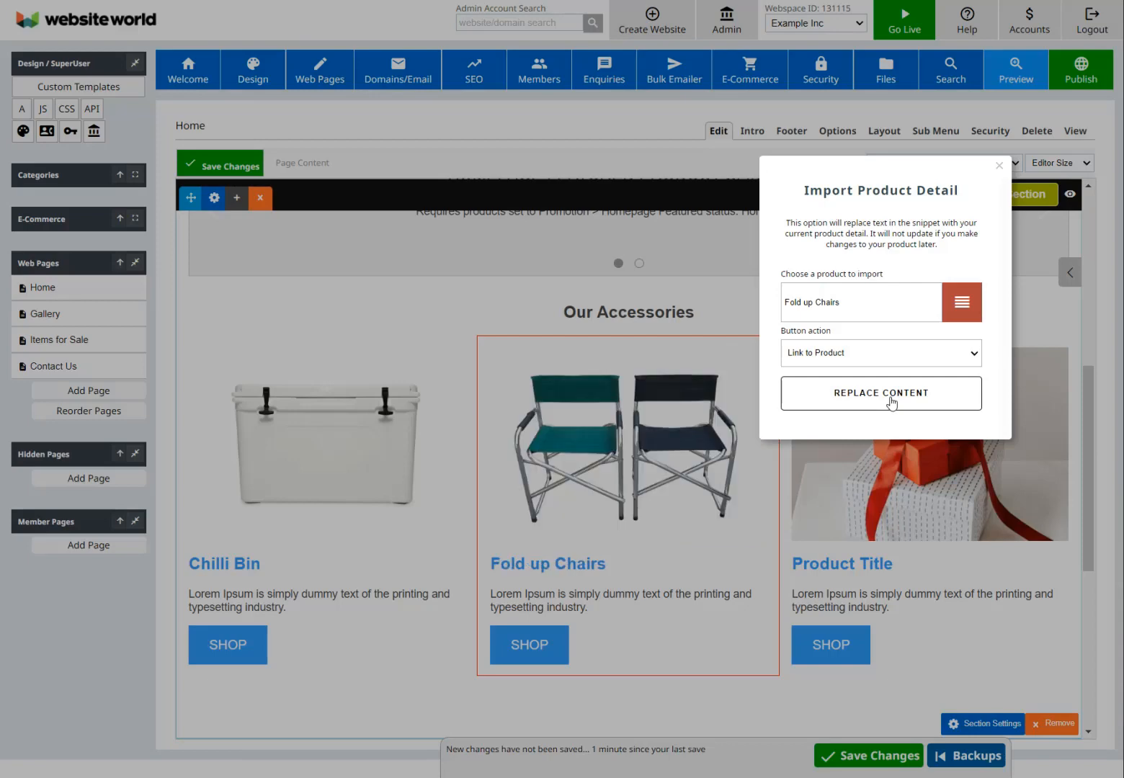
{"action": "left_click", "coordinate": [877, 476]}
Step: Delete the Lorem Ipsum description between title and SHOP button in all three product columns
{"action": "left_click", "coordinate": [268, 562]}
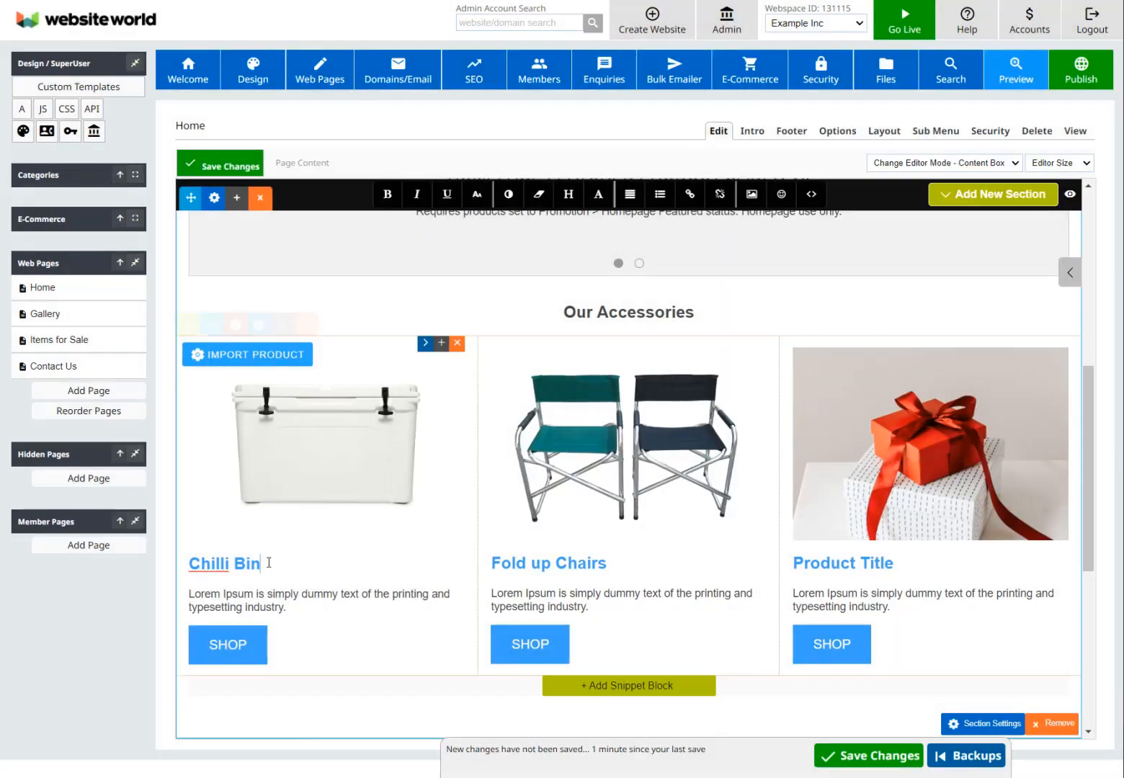
{"action": "left_click_drag", "start_coordinate": [188, 594], "coordinate": [293, 604]}
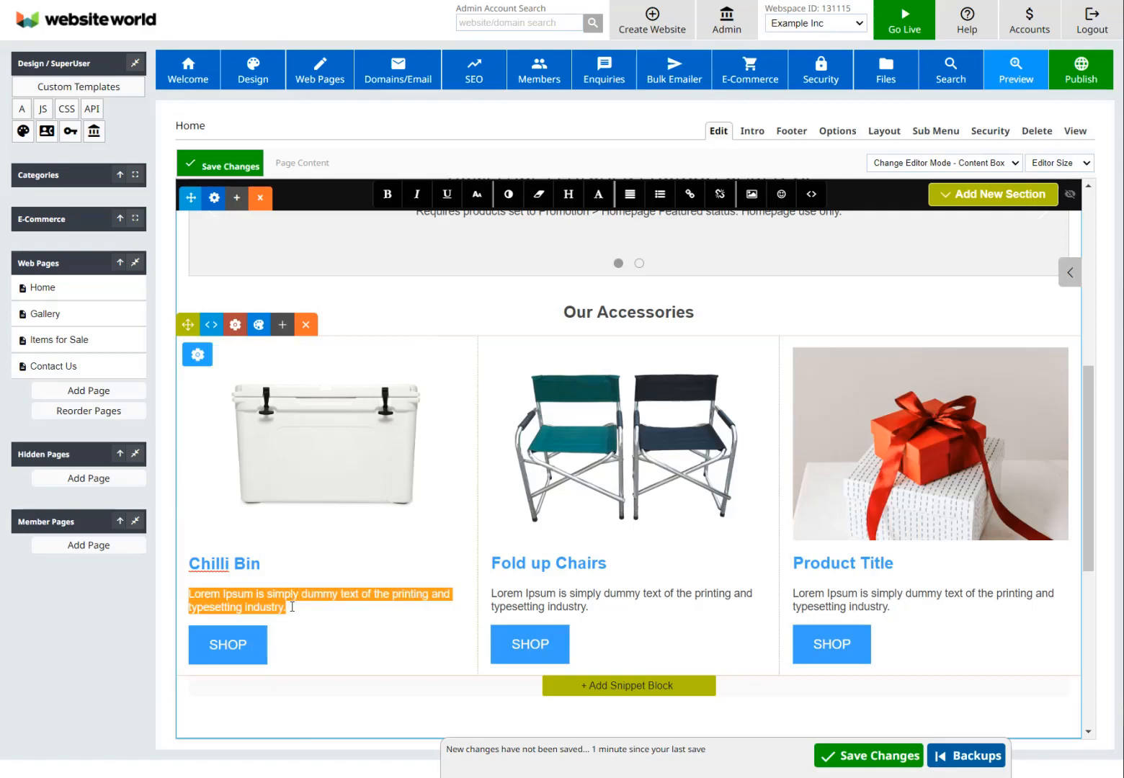
{"action": "left_click", "coordinate": [276, 595]}
{"action": "left_click_drag", "start_coordinate": [189, 594], "coordinate": [292, 608]}
{"action": "key", "text": "BackSpace"}
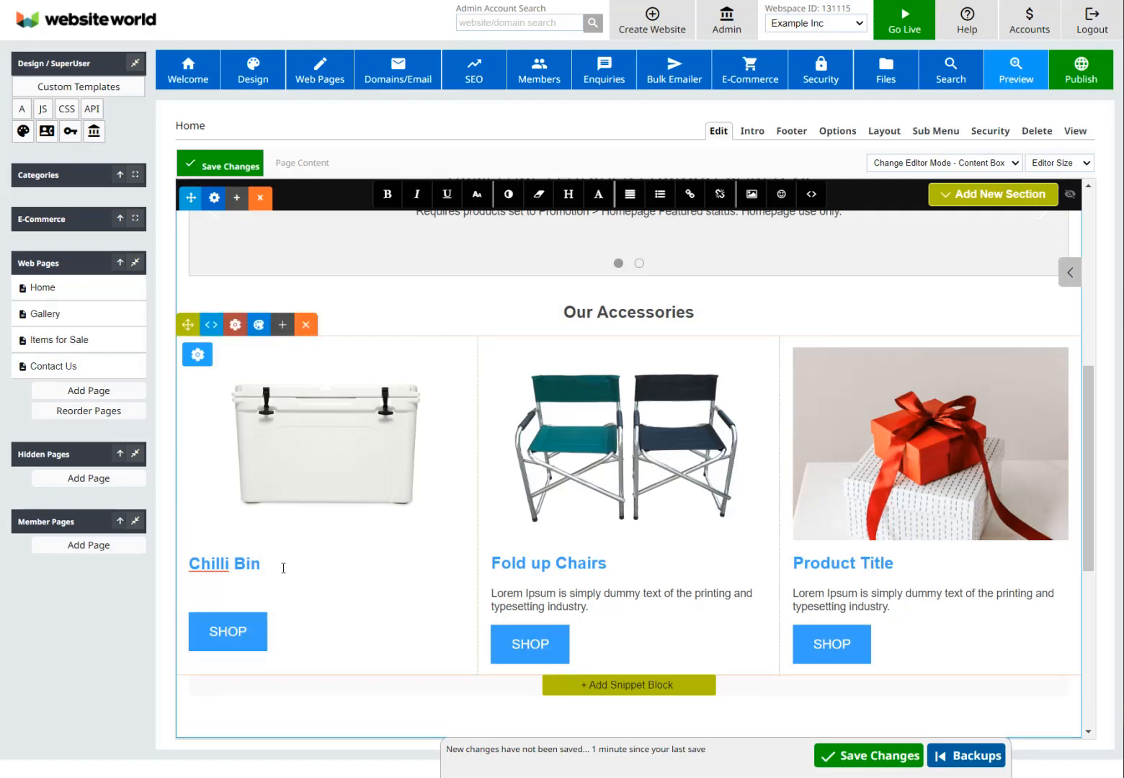
{"action": "key", "text": "Delete"}
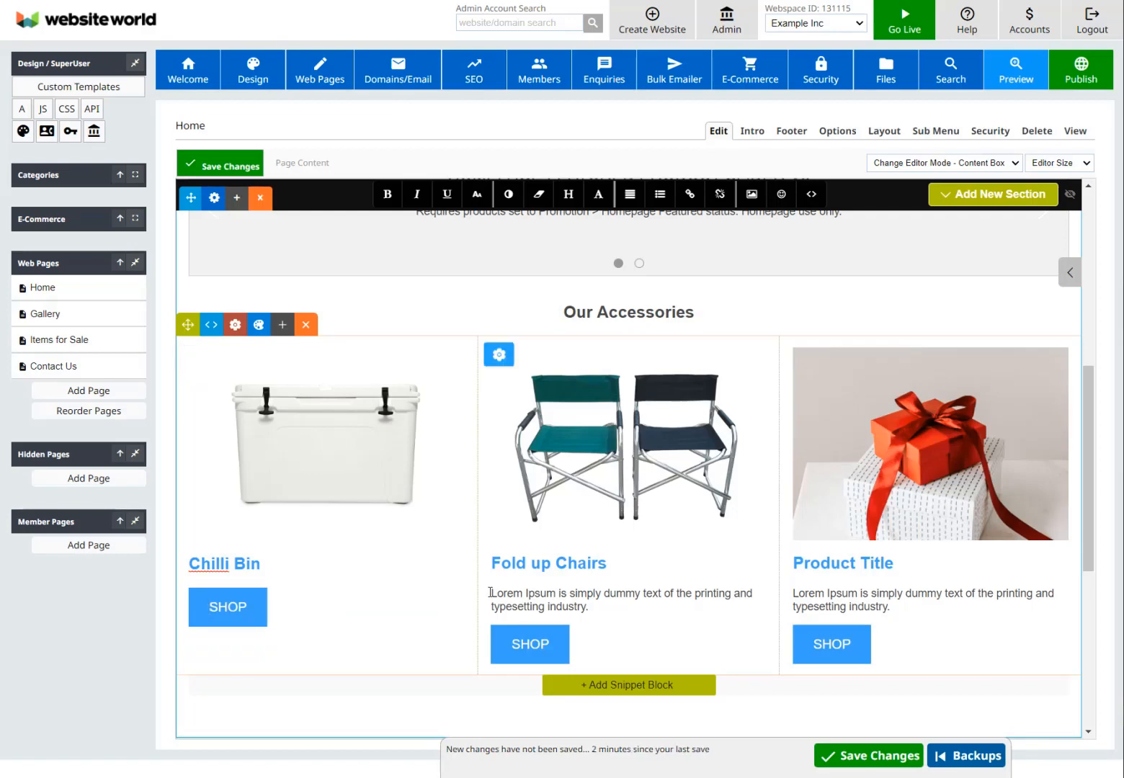
{"action": "left_click_drag", "start_coordinate": [491, 593], "coordinate": [541, 594]}
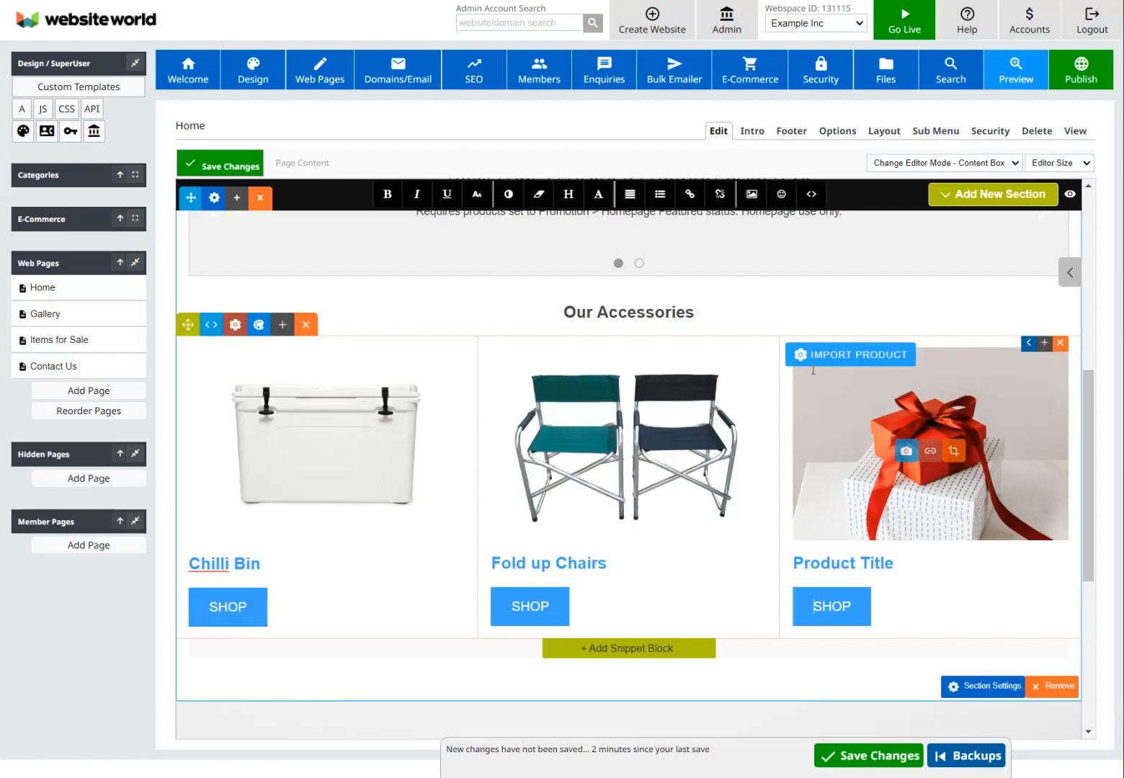
Step: Import Marco Sleeping Bags from the Accessories category into the third product column and save the page, staying in the editor
{"action": "left_click", "coordinate": [831, 356]}
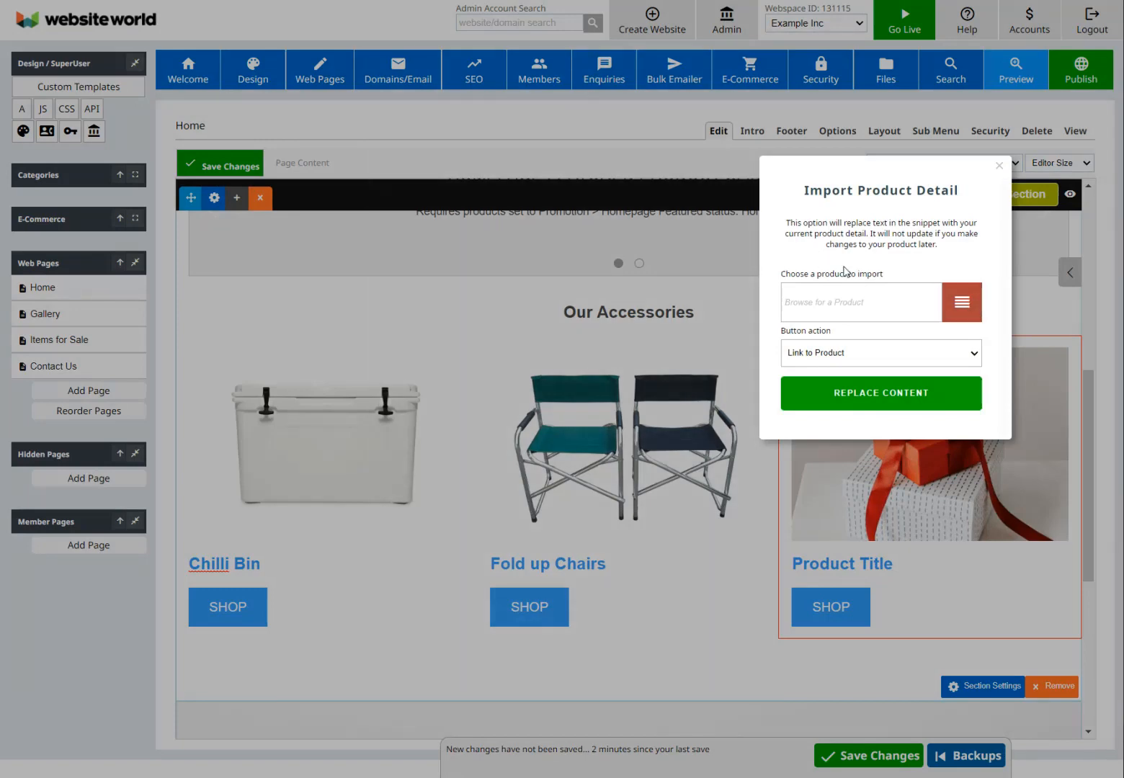
{"action": "left_click", "coordinate": [962, 302]}
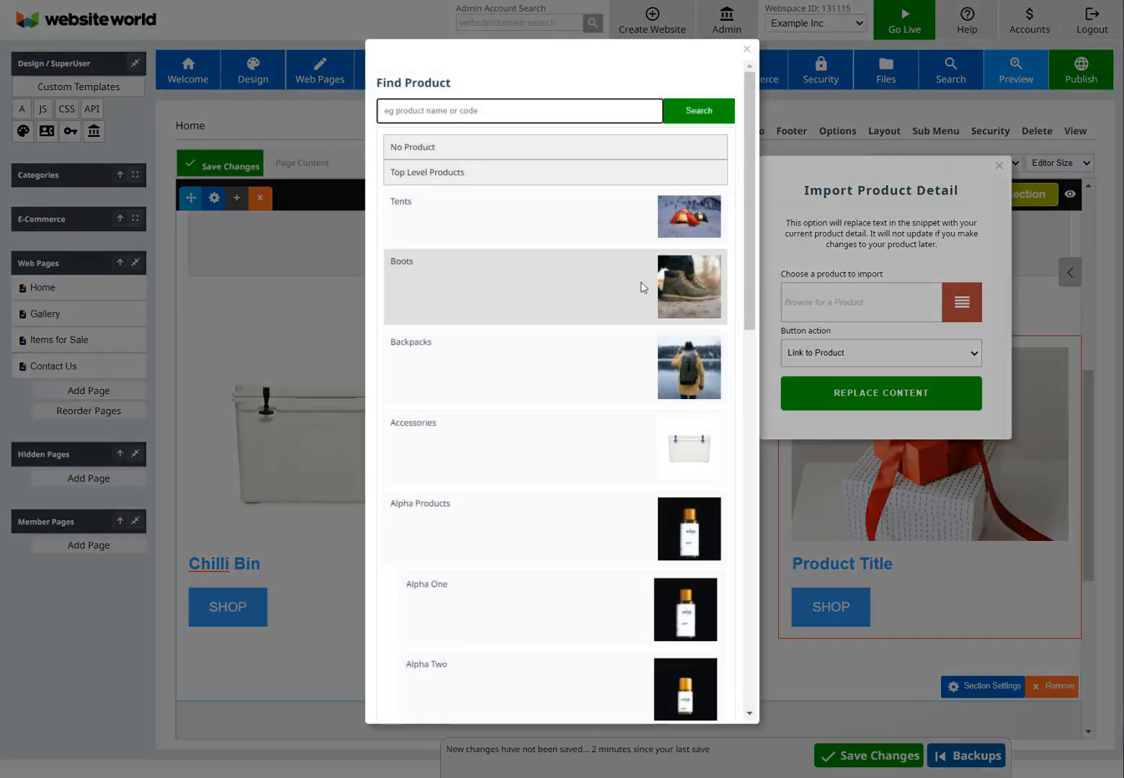
{"action": "left_click", "coordinate": [423, 434]}
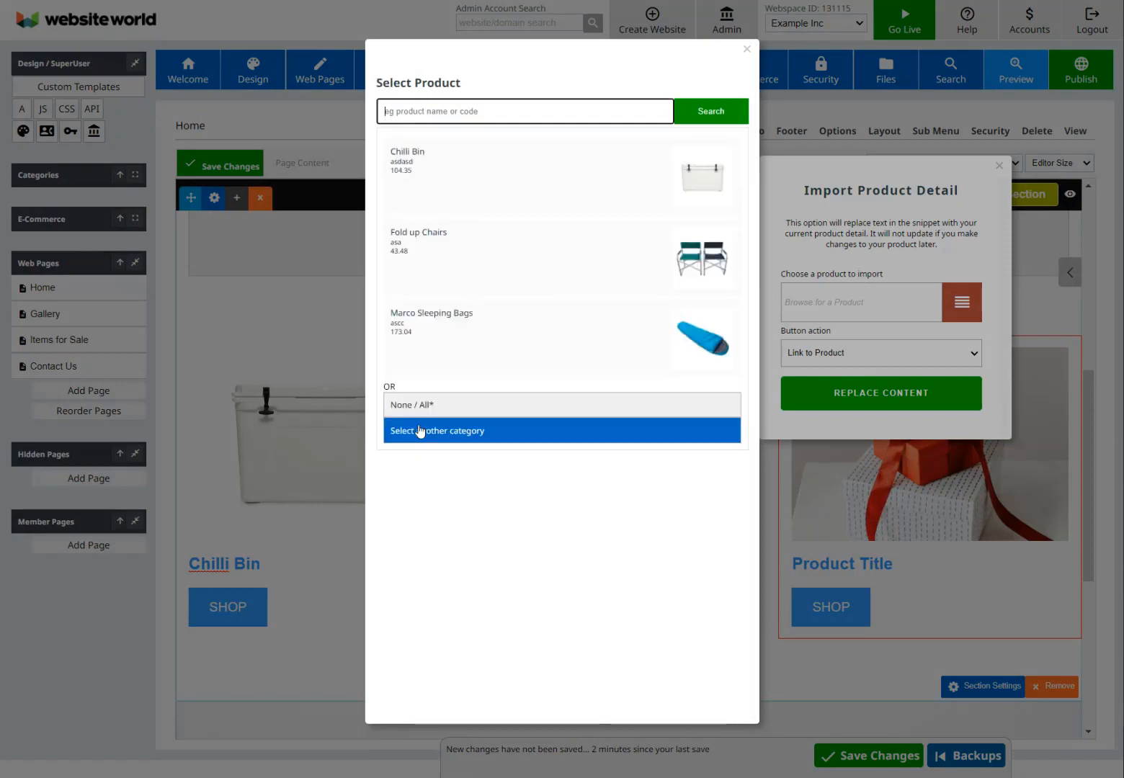
{"action": "left_click", "coordinate": [434, 315]}
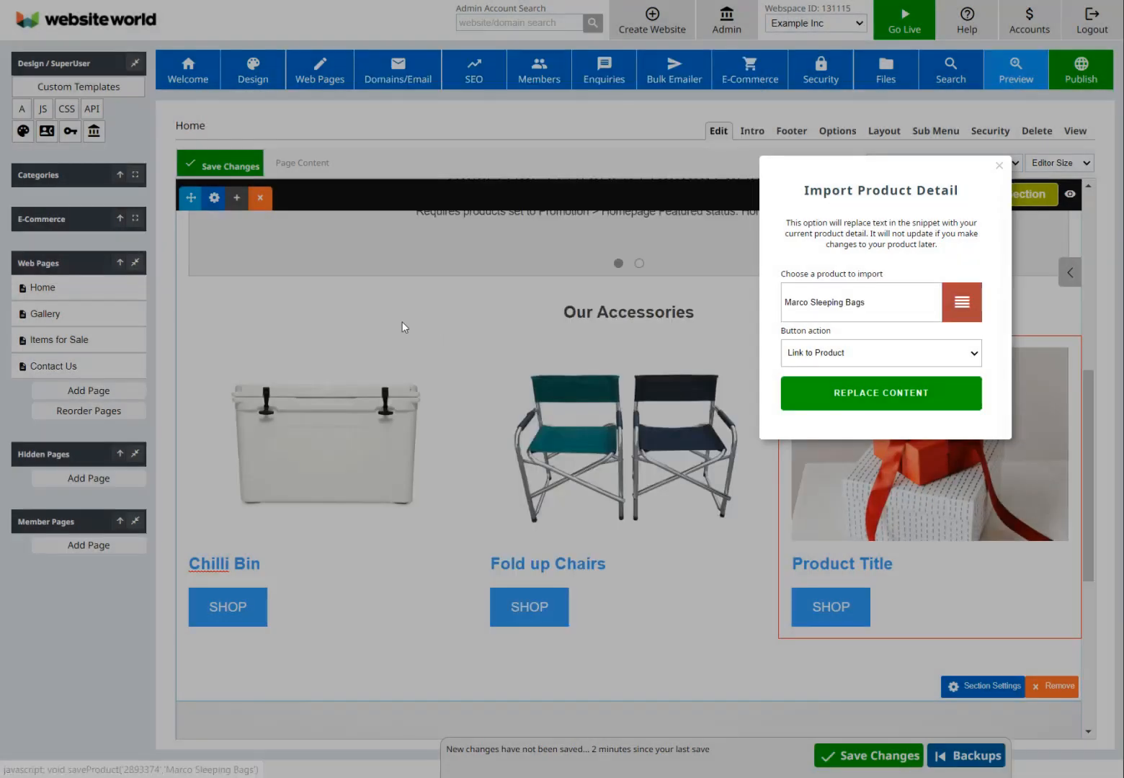
{"action": "left_click", "coordinate": [918, 393]}
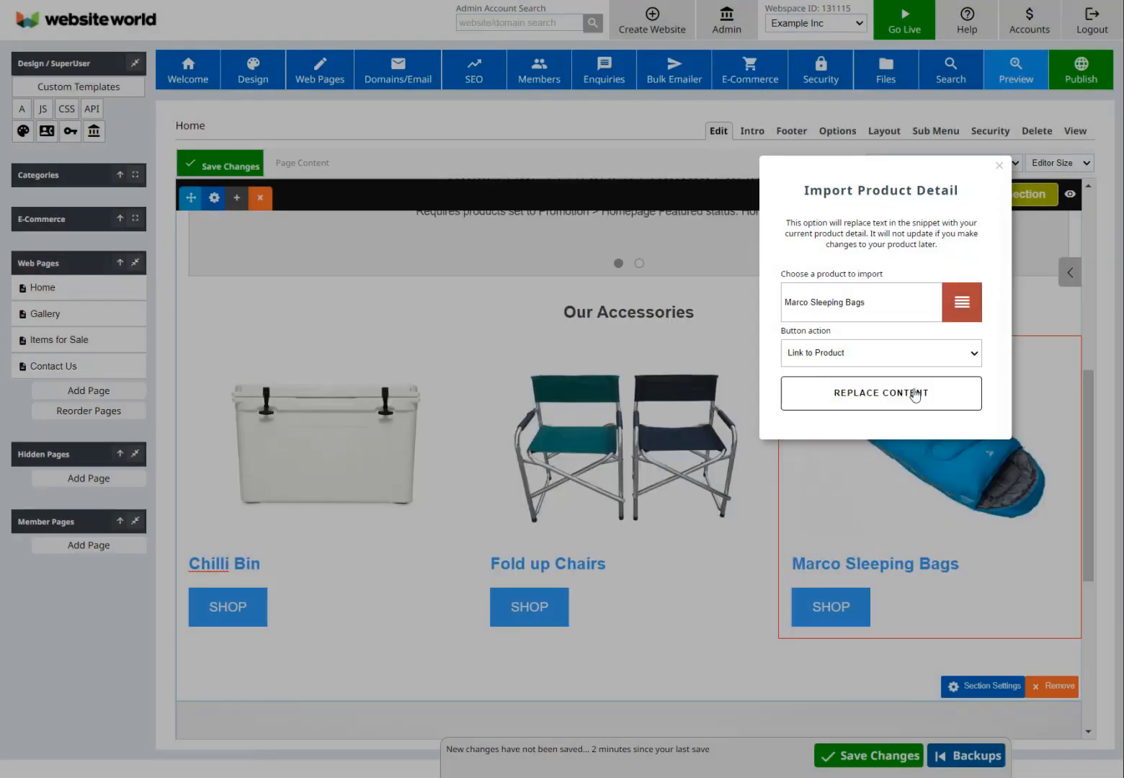
{"action": "left_click", "coordinate": [667, 588]}
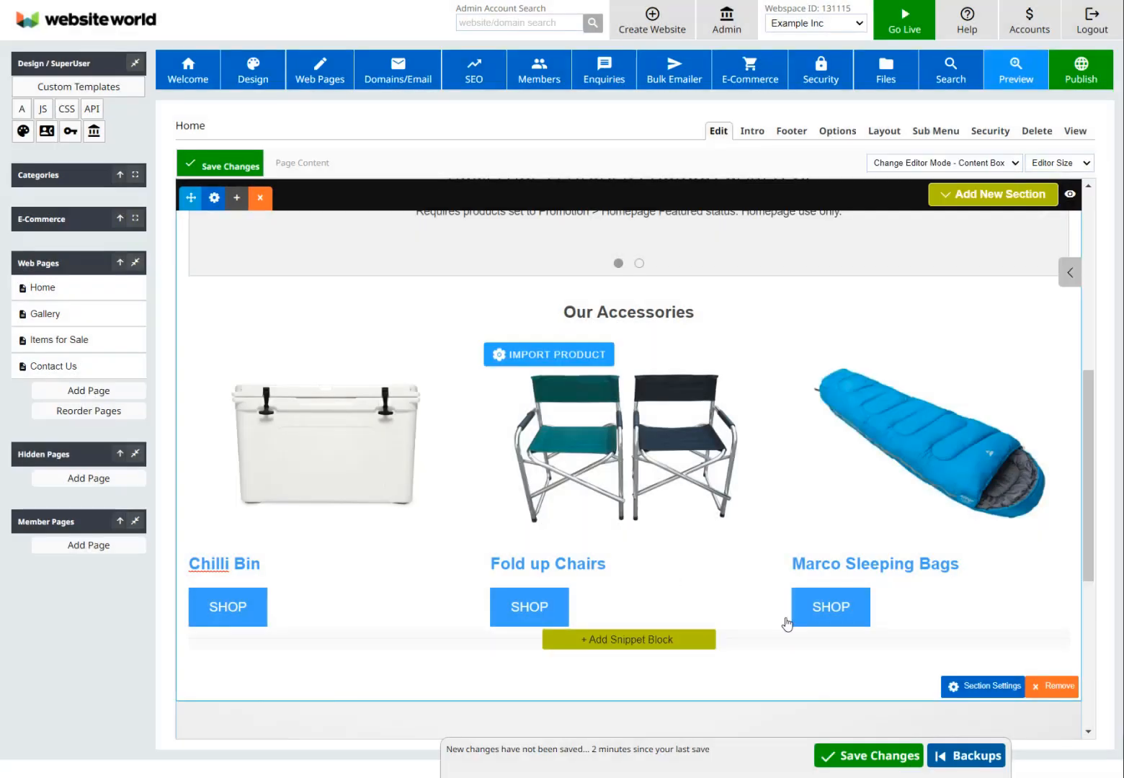
{"action": "left_click", "coordinate": [862, 758]}
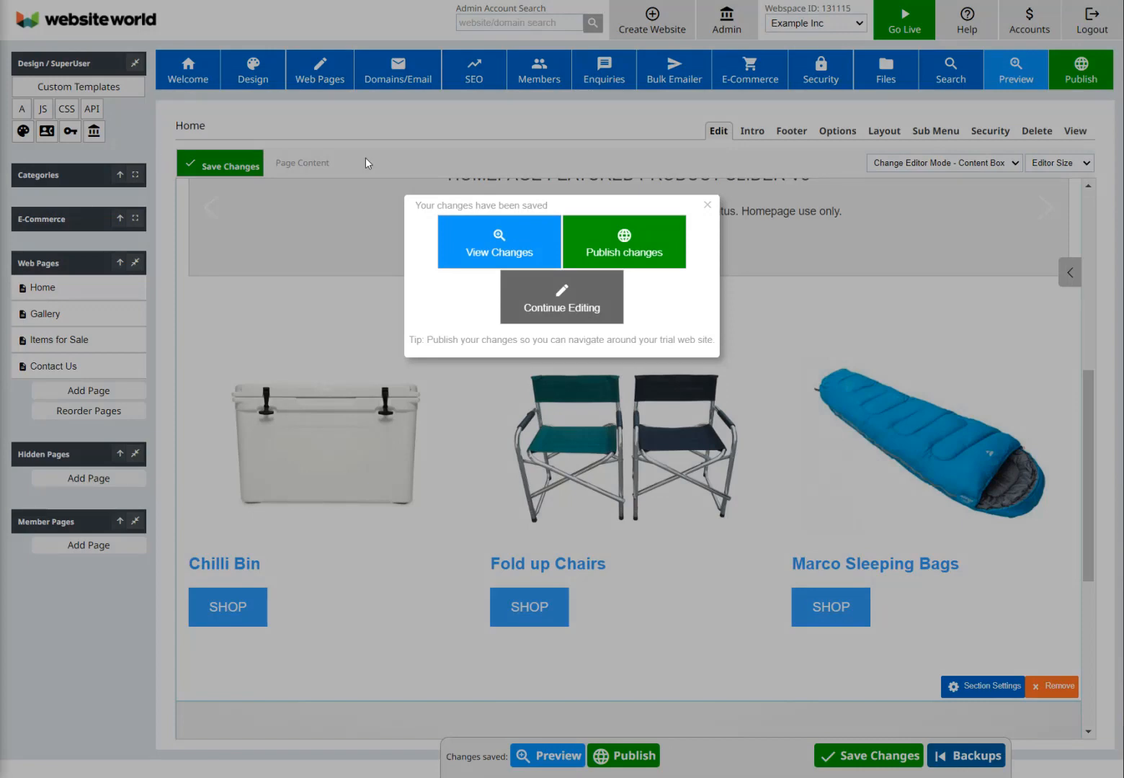
{"action": "left_click", "coordinate": [876, 316]}
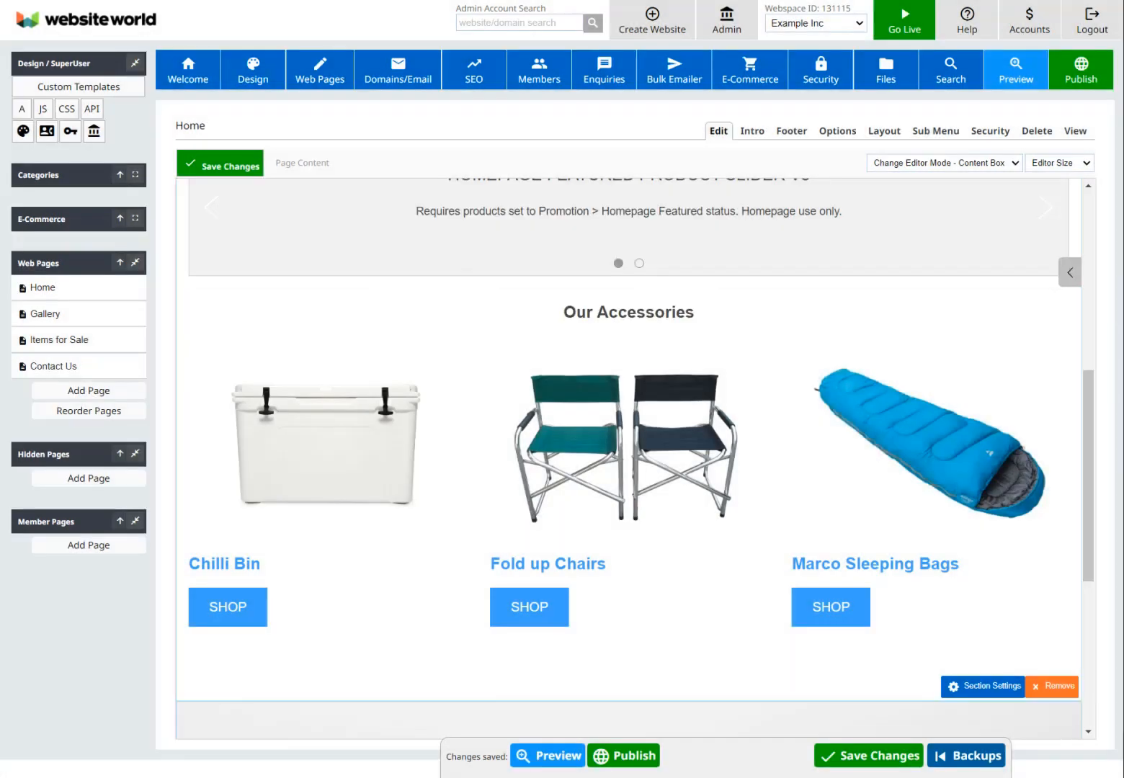
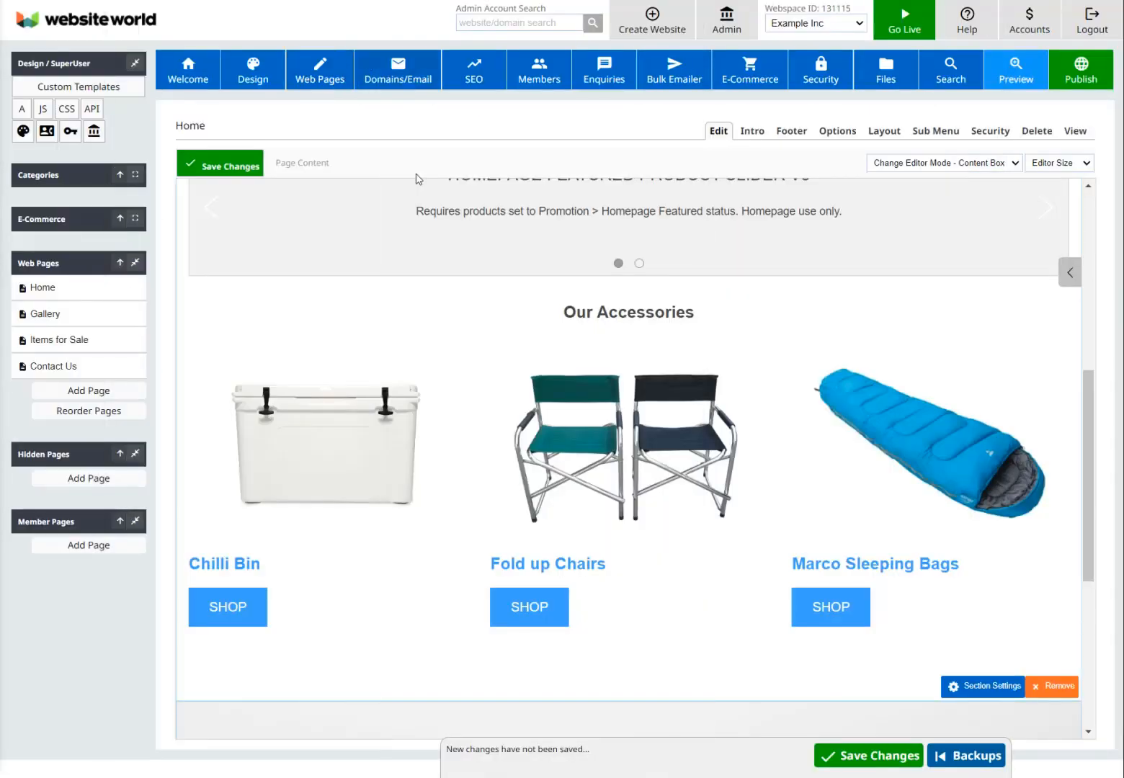
Step: Insert the section layout with wide text beside a narrow right-hand image below the accessories and delete the leftover forest-background section beneath it
{"action": "left_click_drag", "start_coordinate": [1091, 384], "coordinate": [1089, 209]}
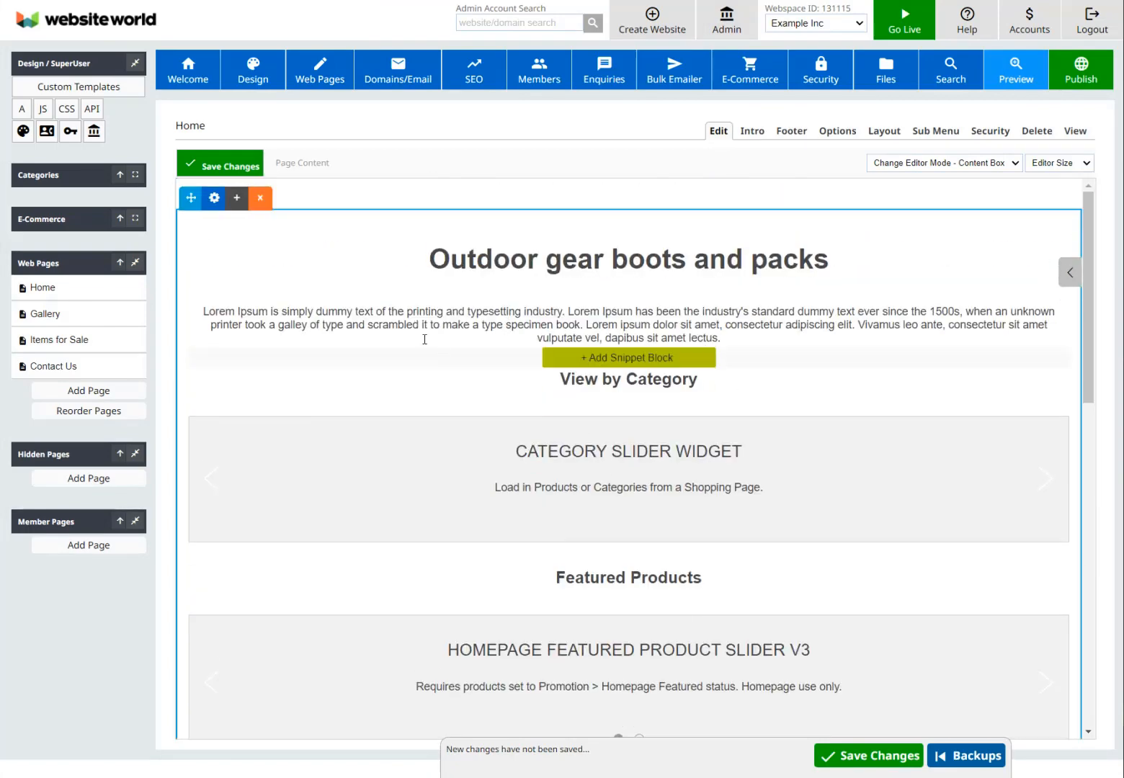
{"action": "left_click", "coordinate": [429, 259]}
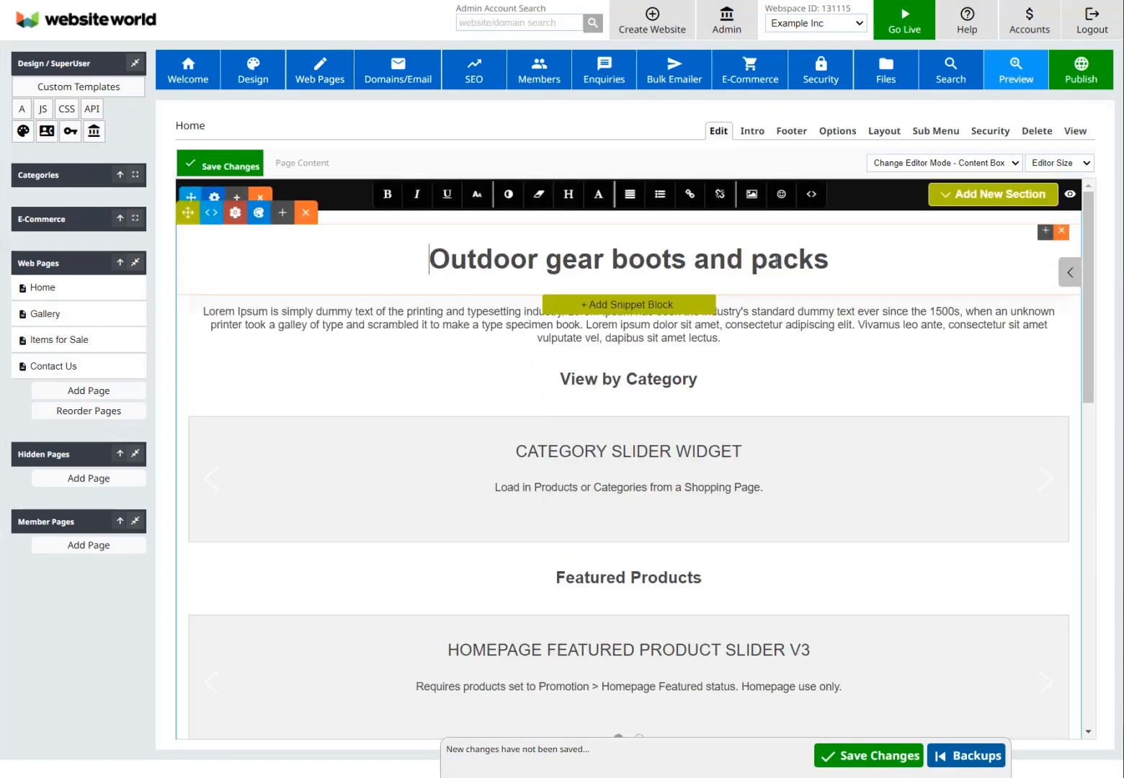
{"action": "left_click", "coordinate": [966, 196]}
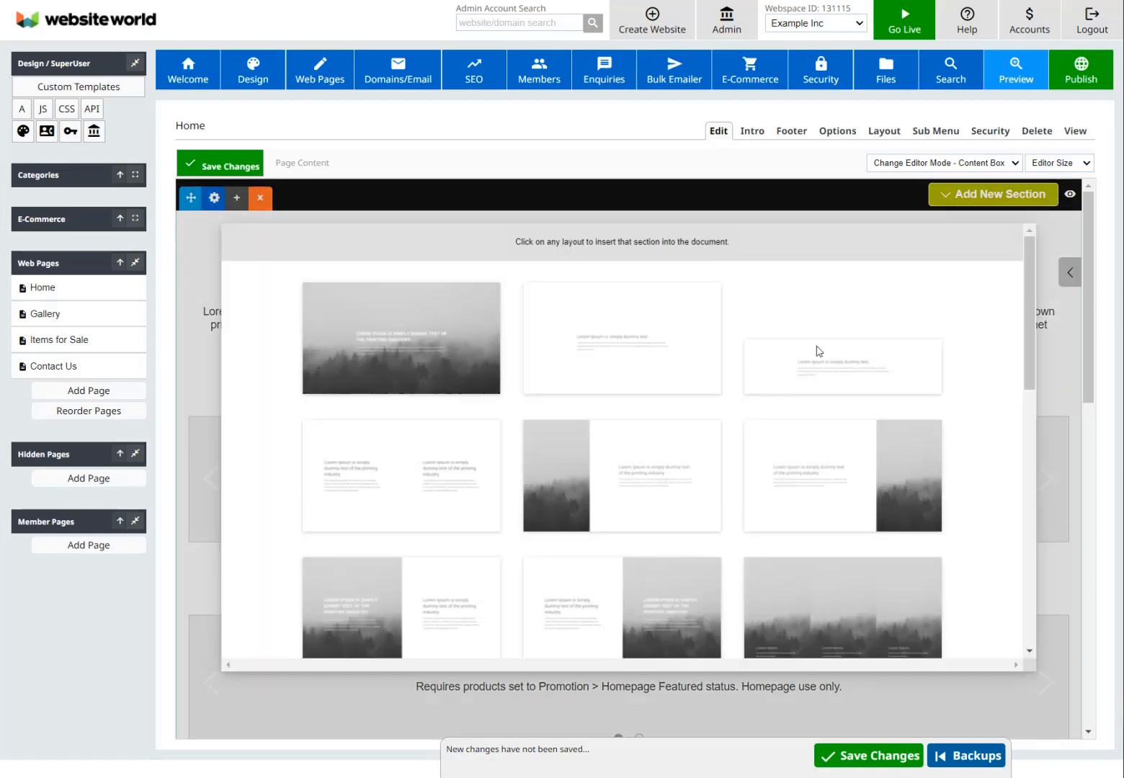
{"action": "scroll", "coordinate": [572, 534], "scroll_direction": "down", "scroll_amount": 2}
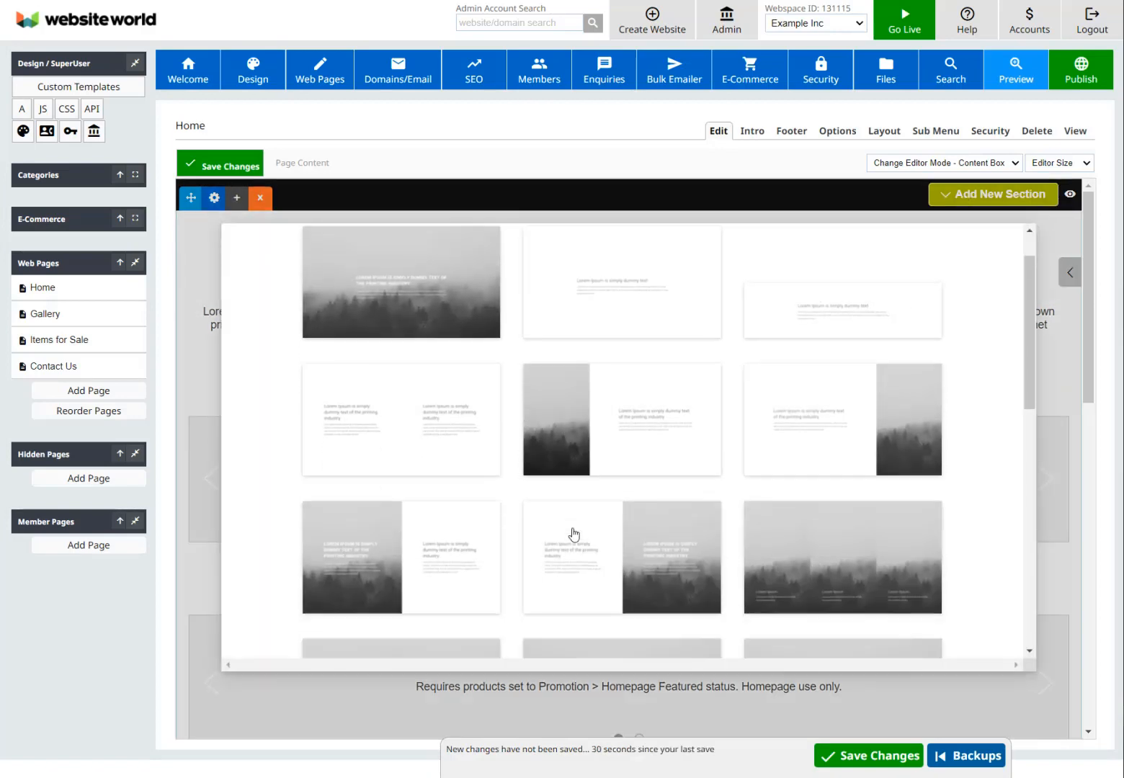
{"action": "scroll", "coordinate": [574, 533], "scroll_direction": "down", "scroll_amount": 6}
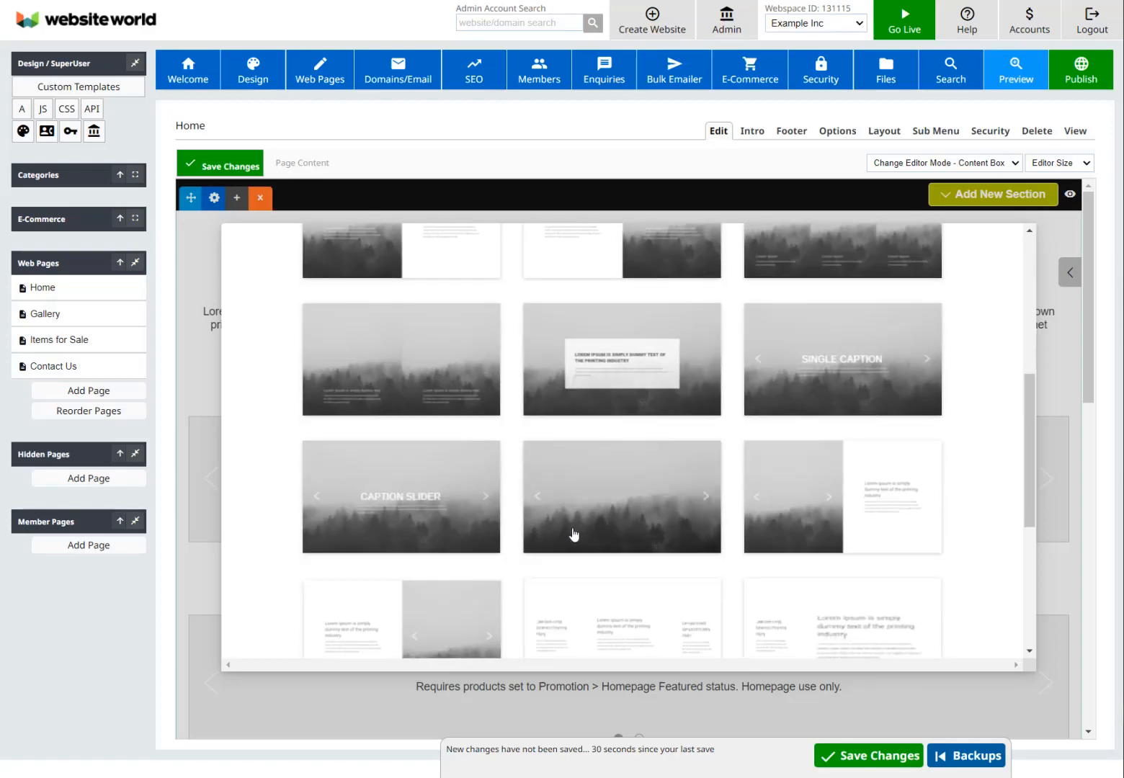
{"action": "scroll", "coordinate": [573, 534], "scroll_direction": "down", "scroll_amount": 2}
{"action": "scroll", "coordinate": [574, 533], "scroll_direction": "up", "scroll_amount": 3}
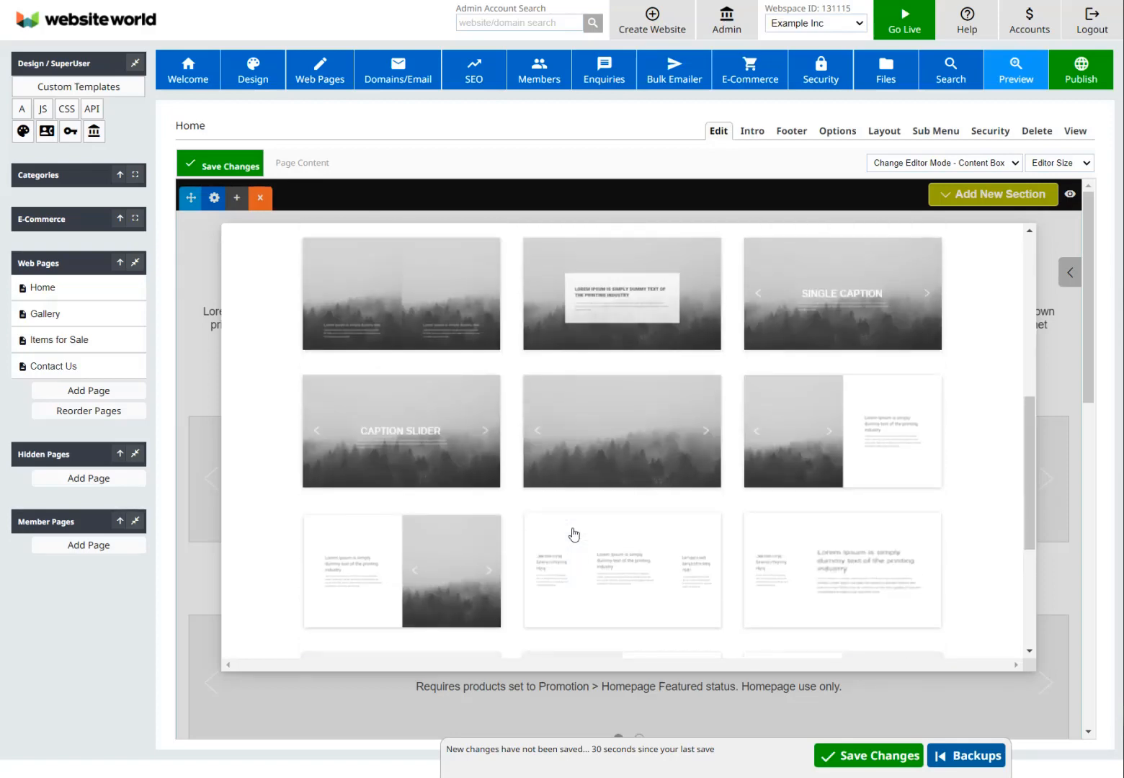
{"action": "scroll", "coordinate": [573, 534], "scroll_direction": "up", "scroll_amount": 4}
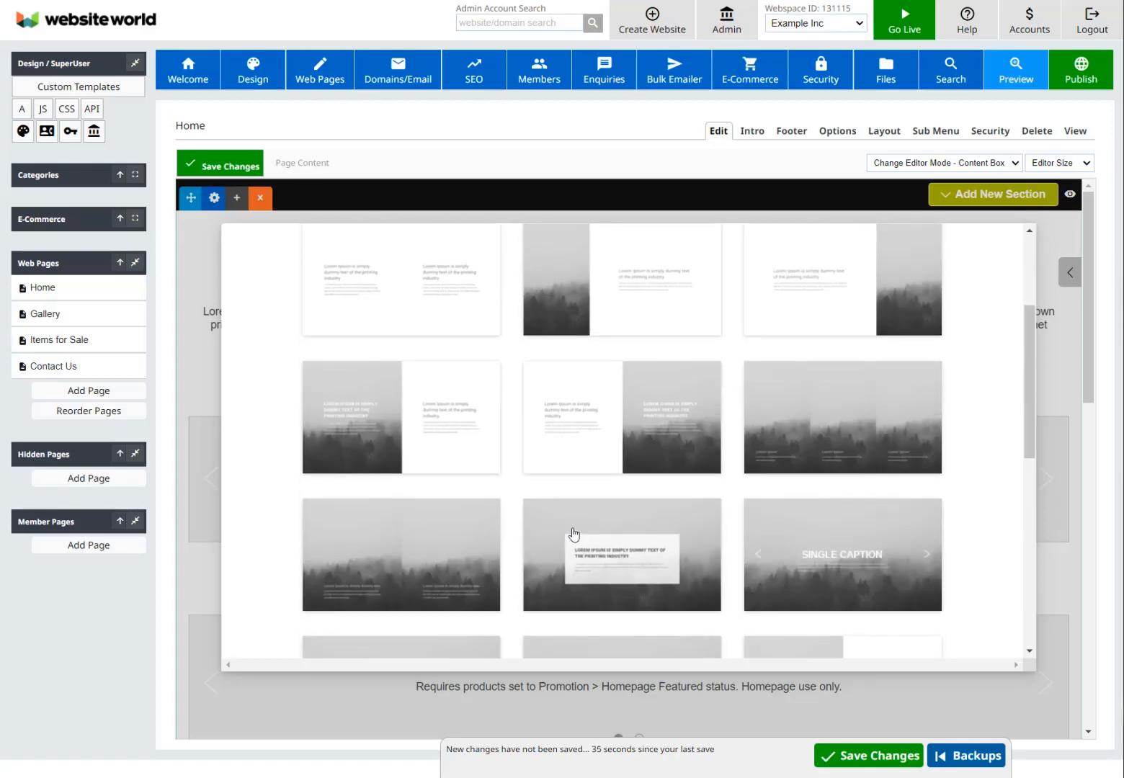
{"action": "left_click", "coordinate": [823, 267]}
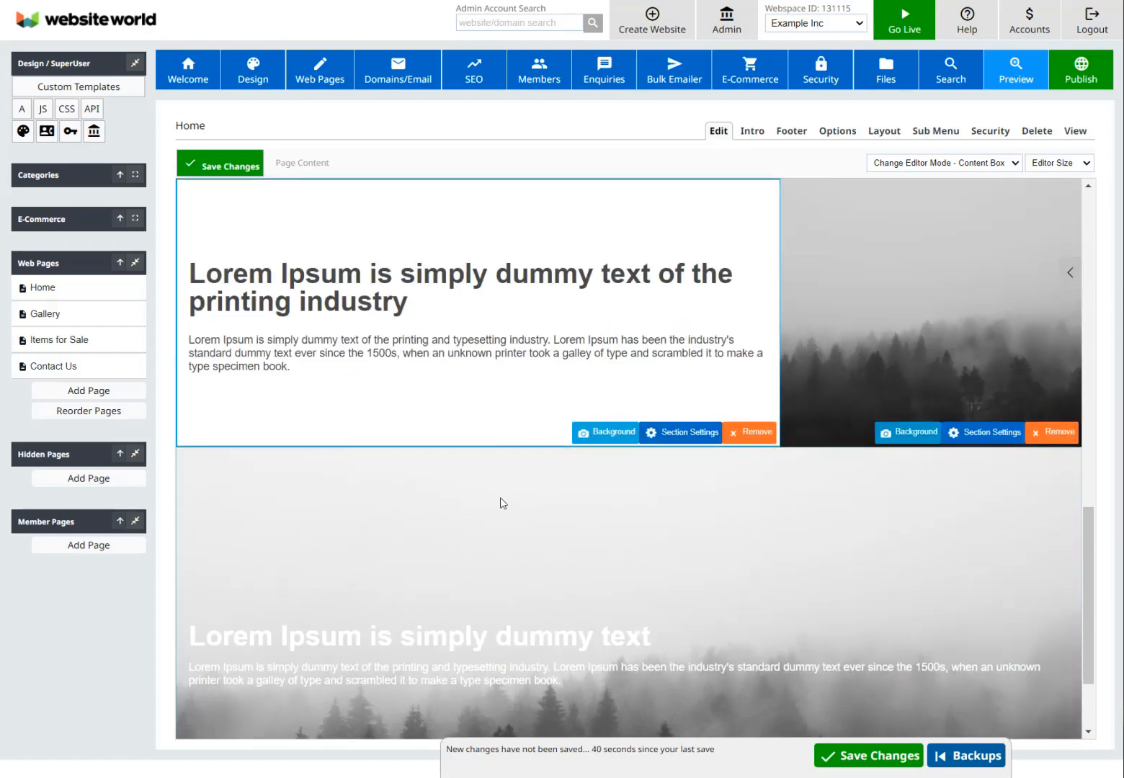
{"action": "left_click", "coordinate": [260, 435]}
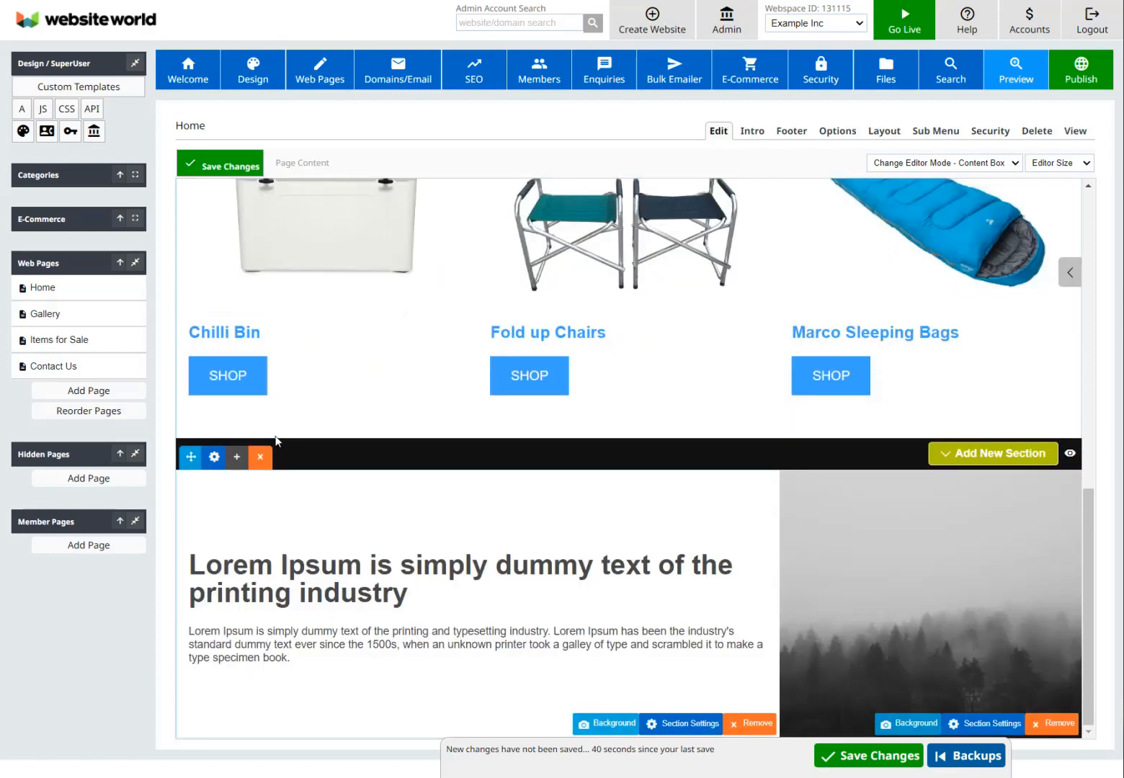
Step: Narrow the text box of the text-and-image section by two increments so the text and image boxes share the width equally
{"action": "left_click", "coordinate": [485, 573]}
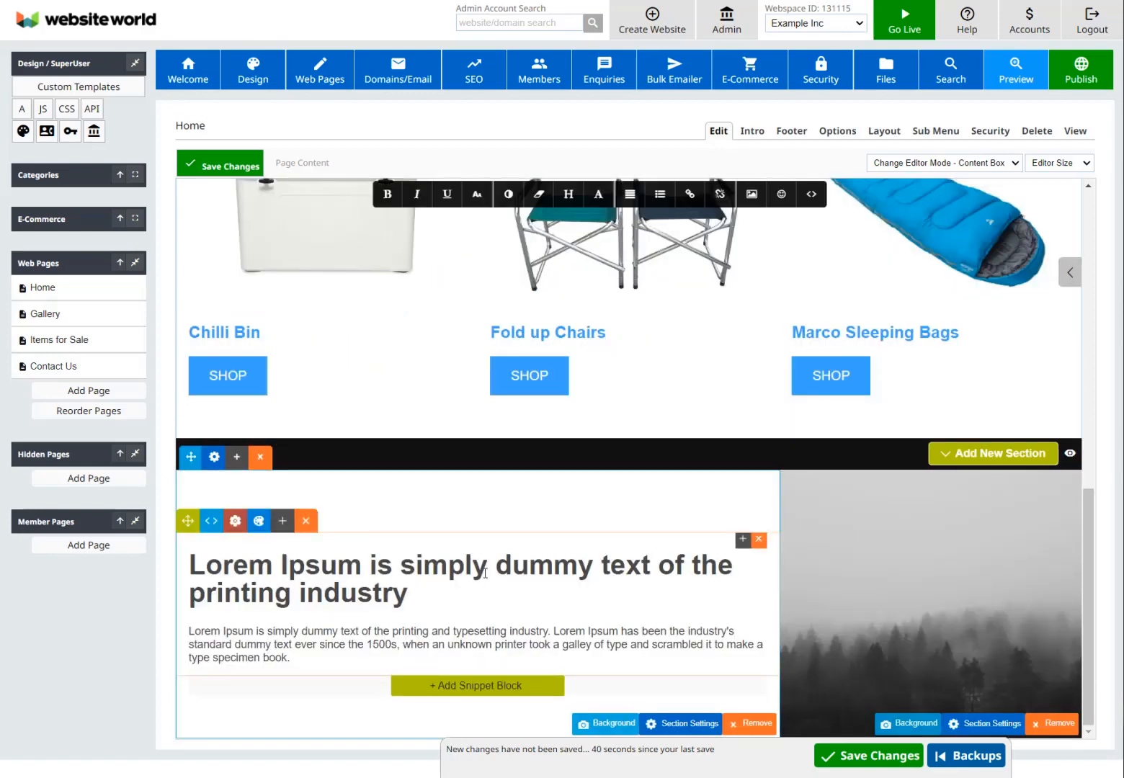
{"action": "left_click", "coordinate": [214, 458]}
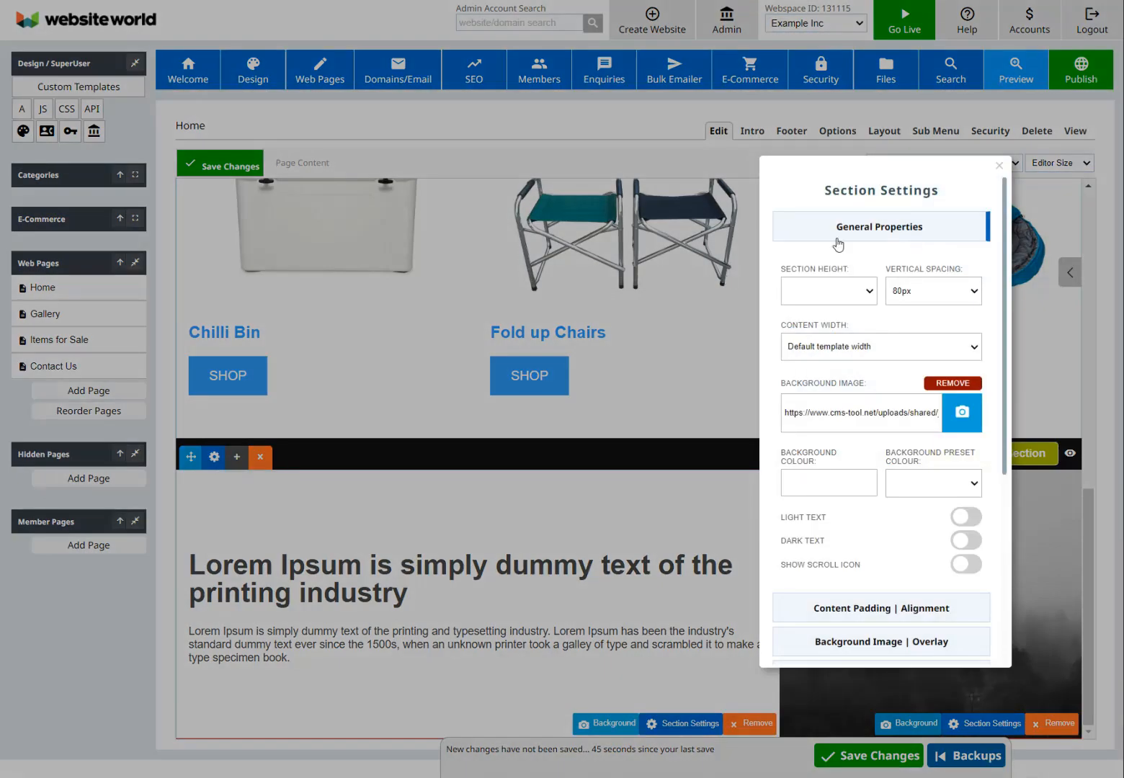
{"action": "scroll", "coordinate": [892, 512], "scroll_direction": "down", "scroll_amount": 3}
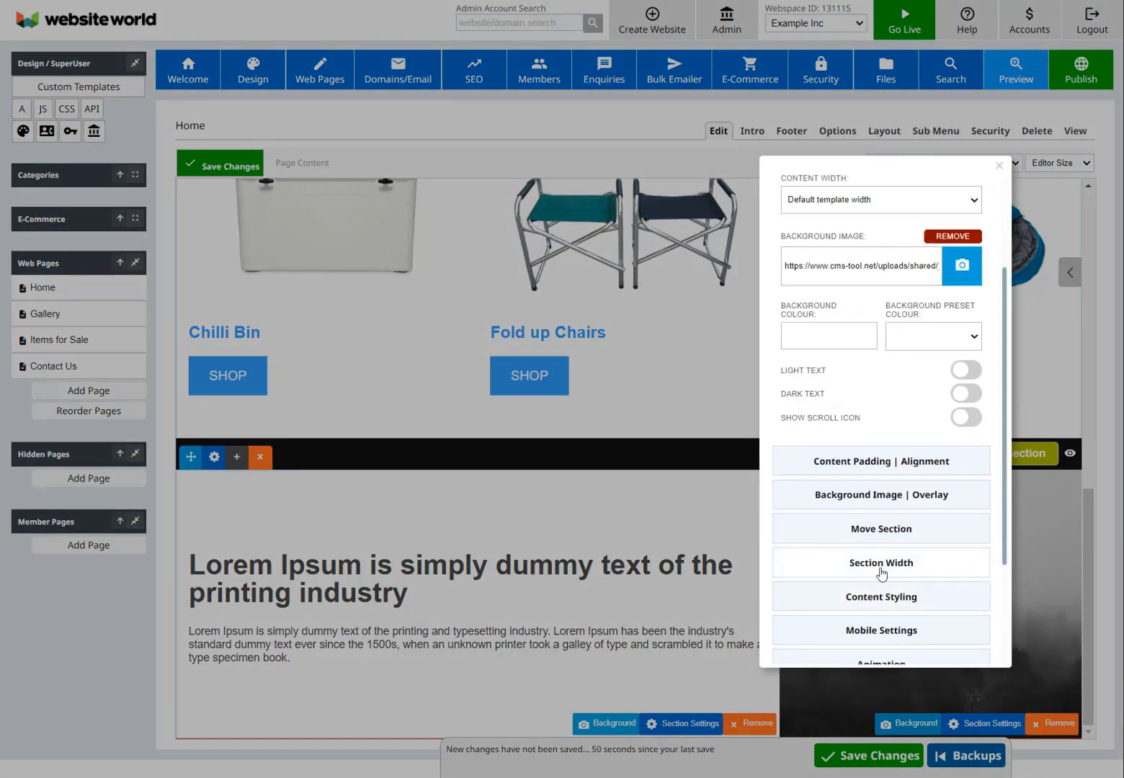
{"action": "left_click", "coordinate": [880, 566]}
{"action": "left_click", "coordinate": [830, 431]}
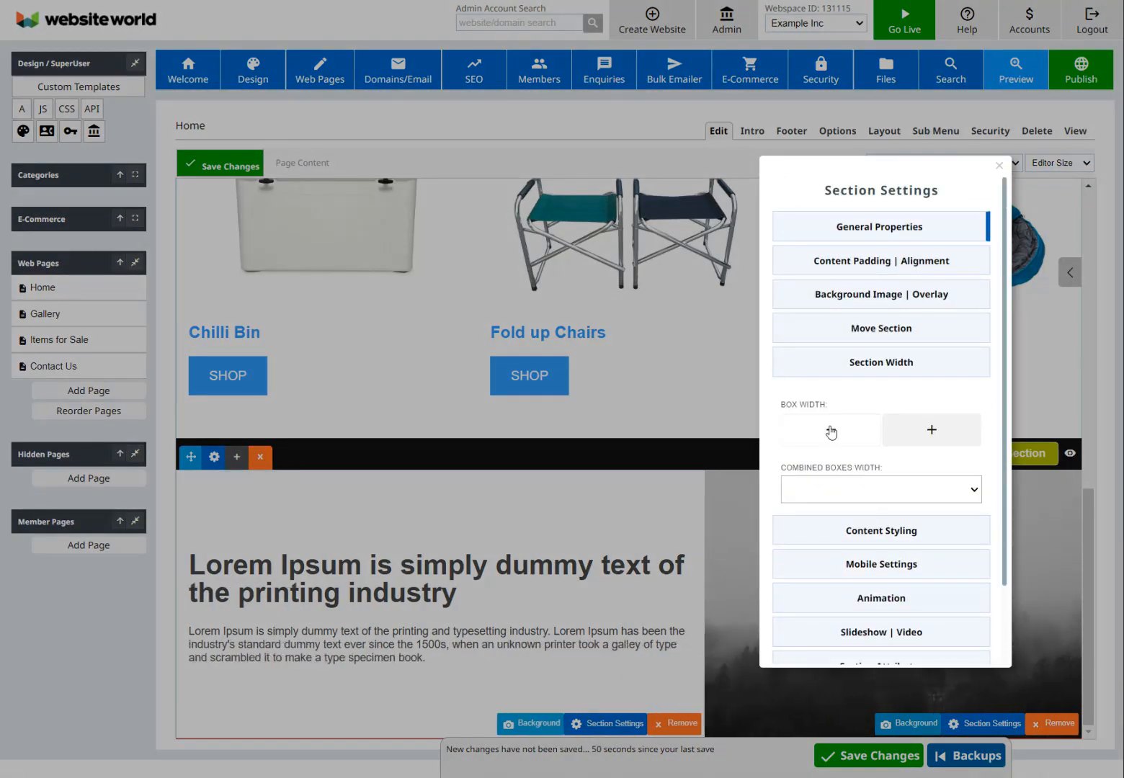
{"action": "left_click", "coordinate": [831, 431]}
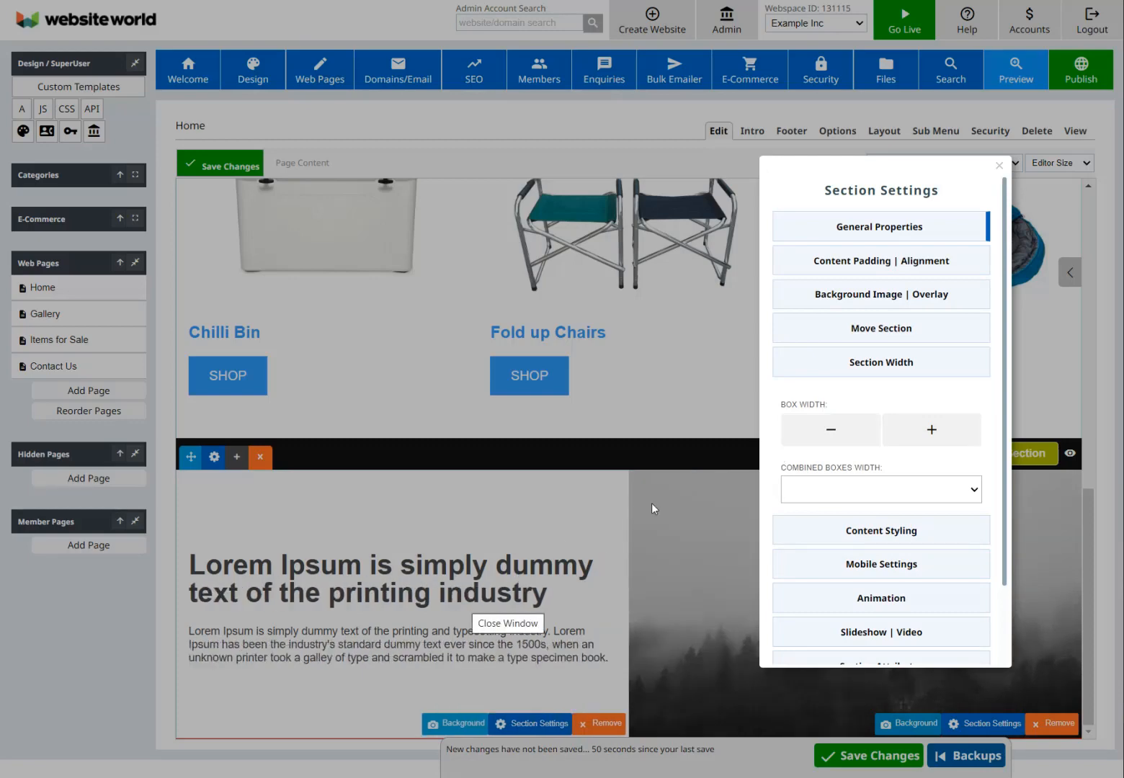
{"action": "left_click", "coordinate": [697, 514]}
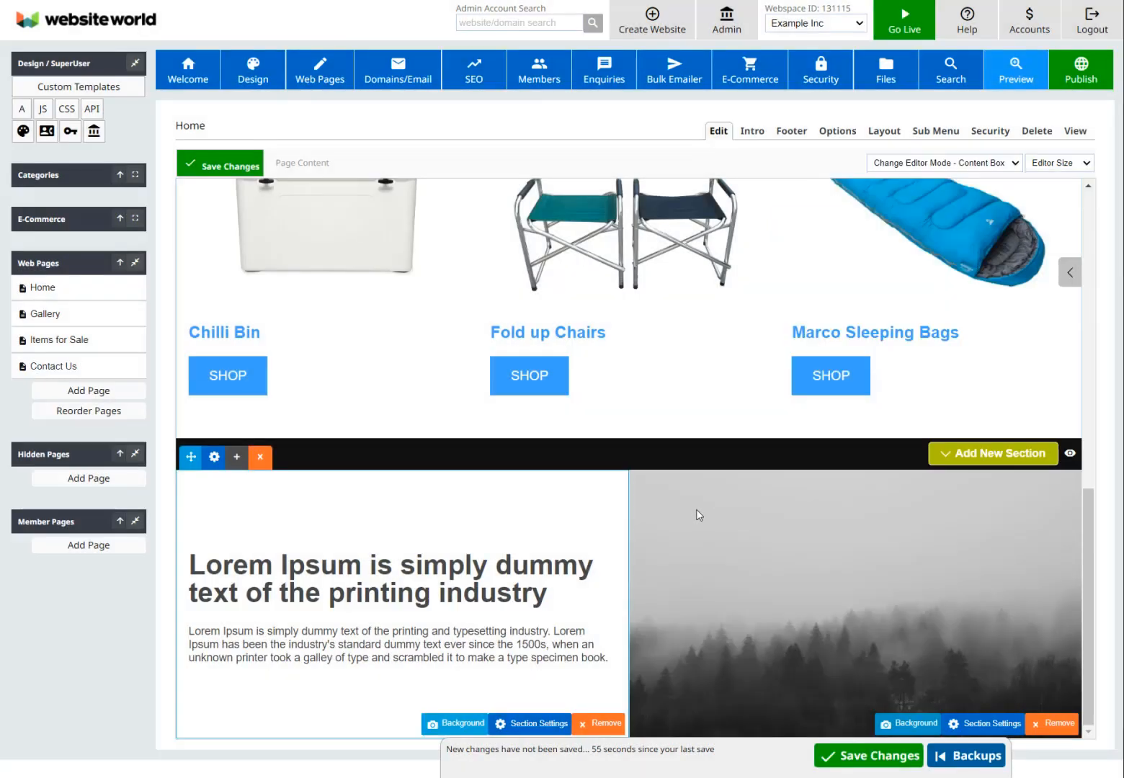
Step: Pick the uploaded snowy red-tent photo for the image box's background, open it for editing and set its size to 750 - Medium
{"action": "left_click", "coordinate": [915, 720]}
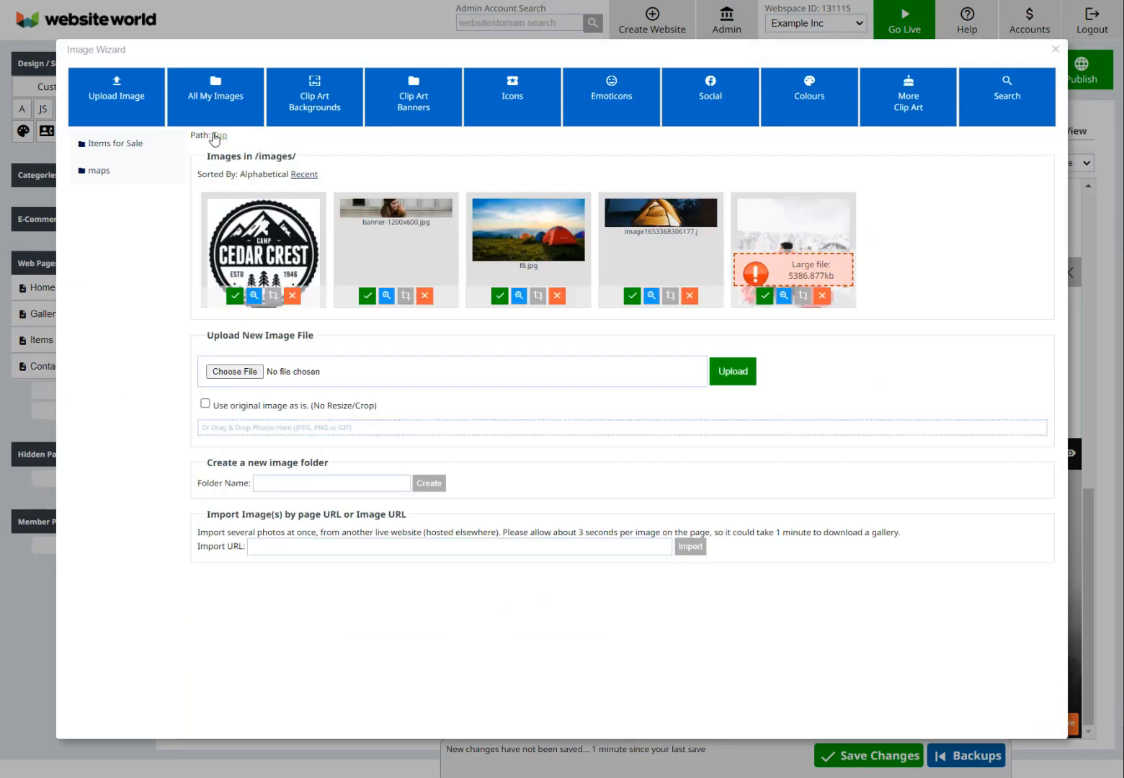
{"action": "left_click", "coordinate": [802, 296]}
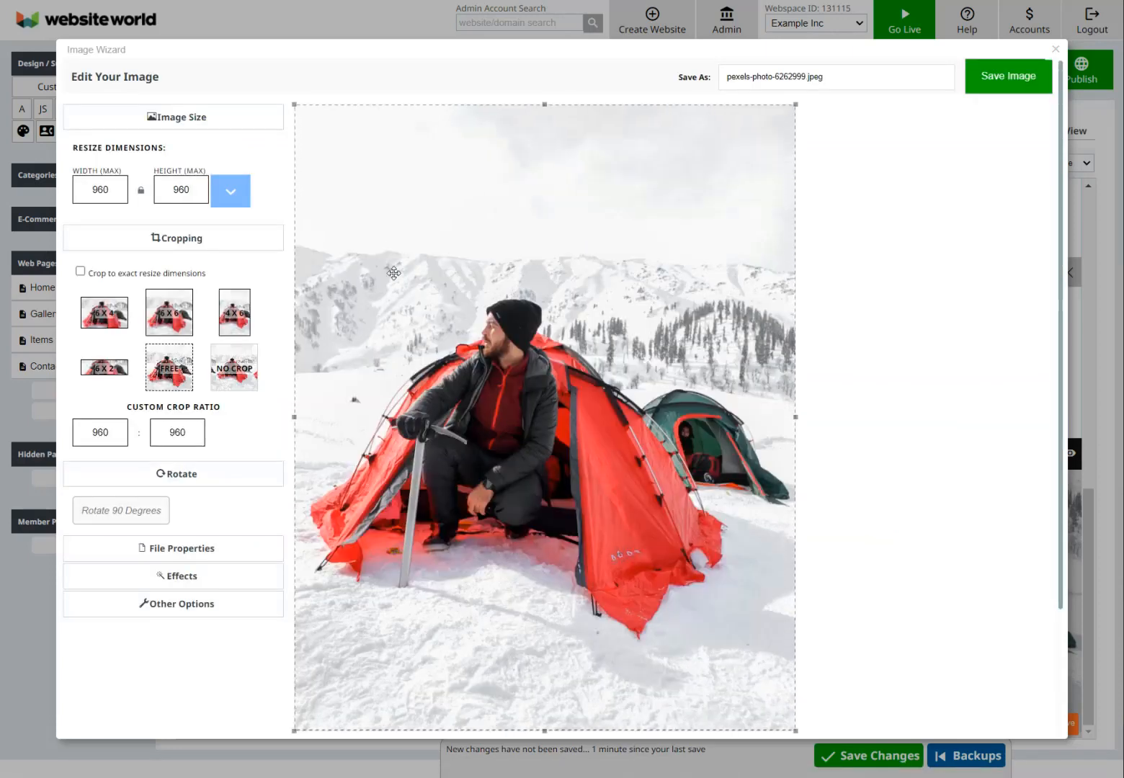
{"action": "left_click", "coordinate": [229, 193]}
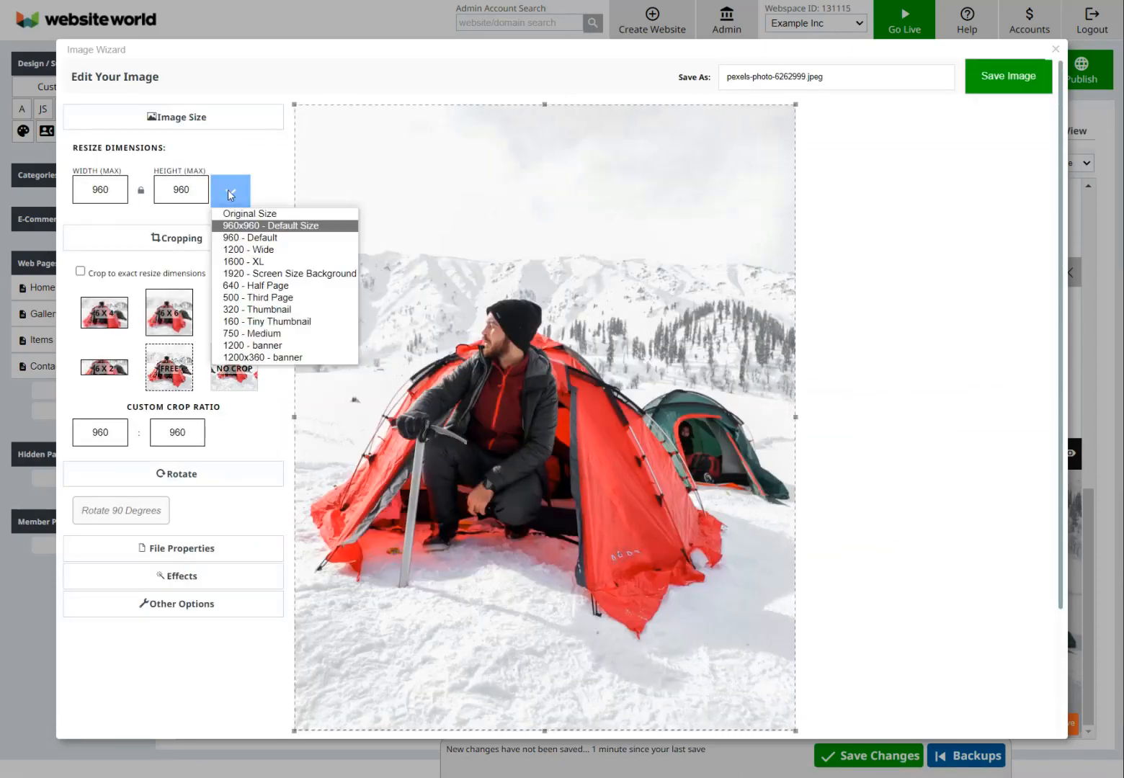
{"action": "left_click", "coordinate": [229, 194]}
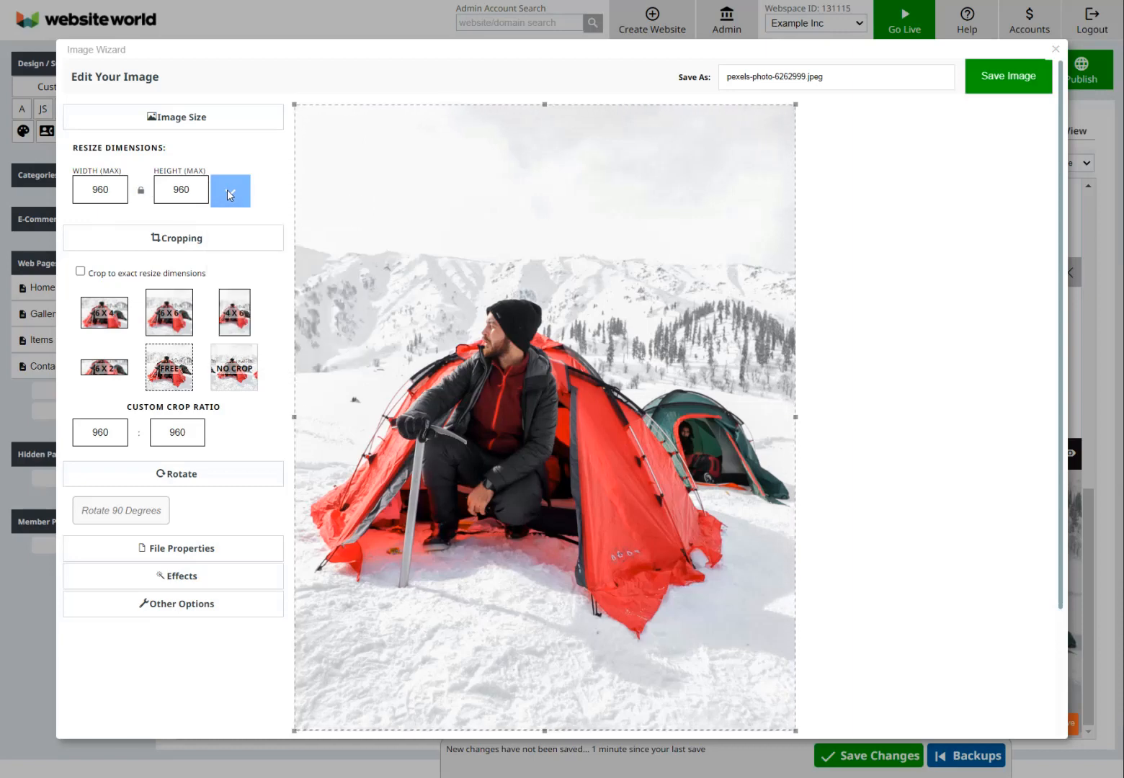
{"action": "left_click", "coordinate": [230, 195]}
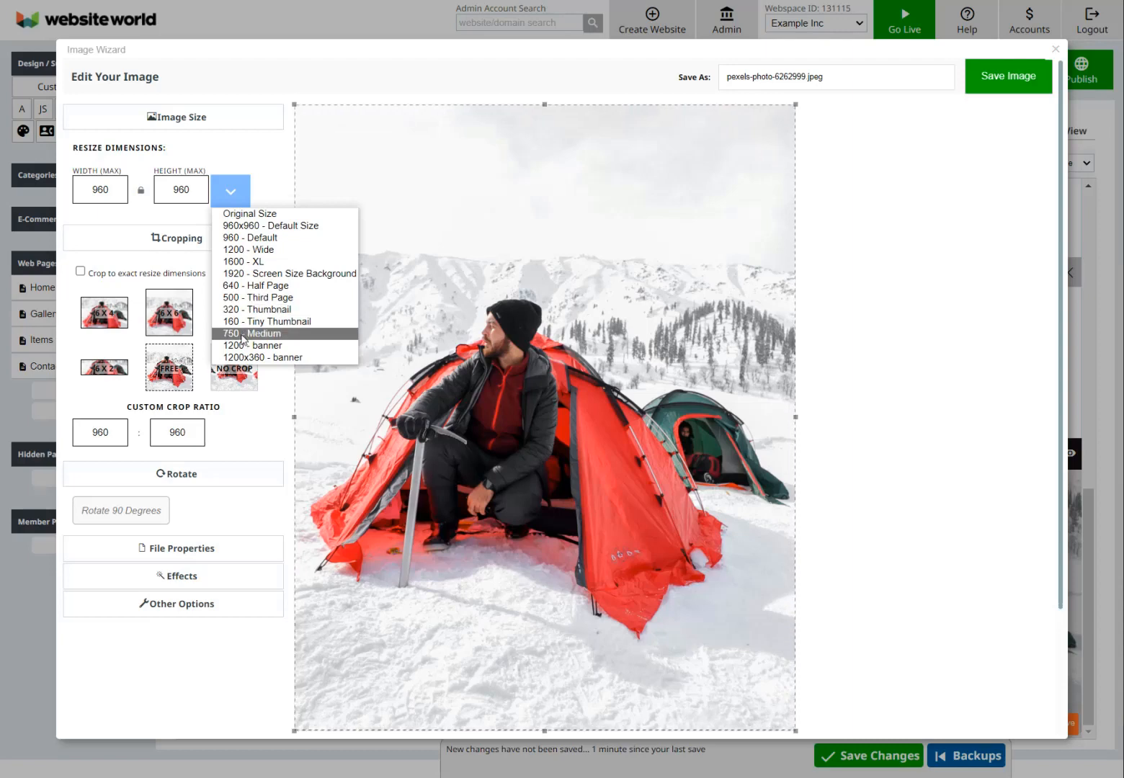
{"action": "left_click", "coordinate": [243, 333]}
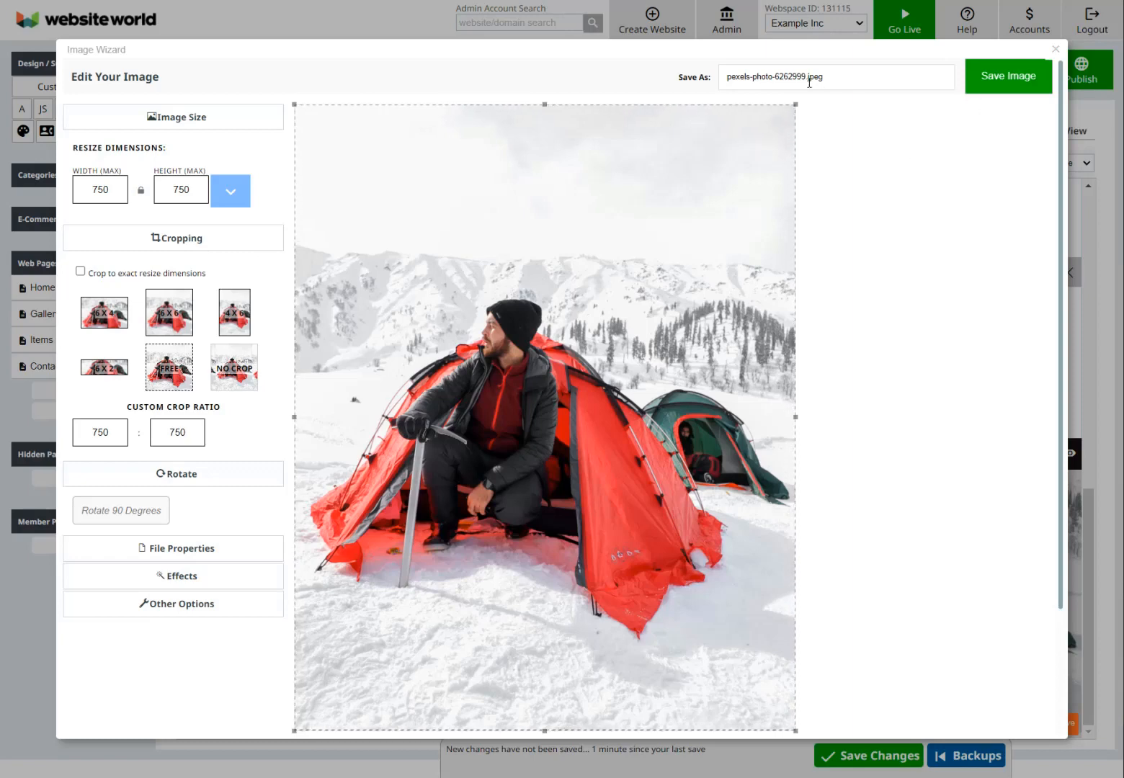
Step: Save the resized photo as pexels-photo-62629990-crop.jpeg and use it as is for the image box's background
{"action": "left_click", "coordinate": [805, 79]}
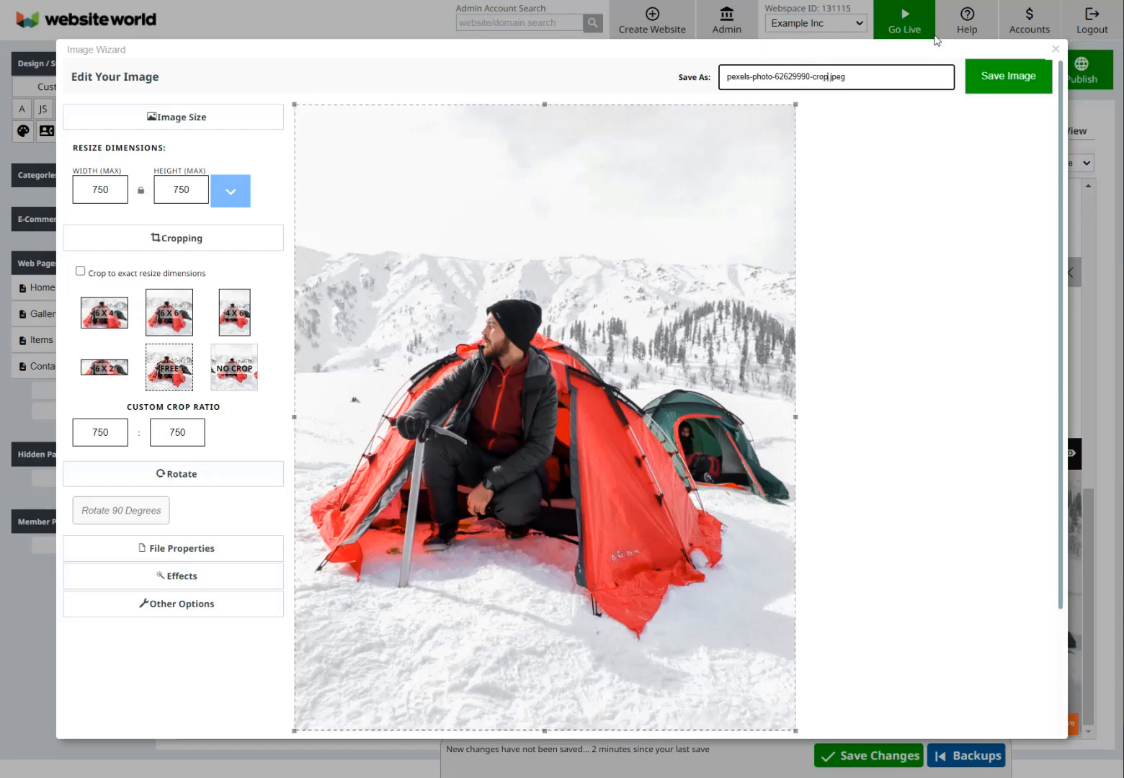
{"action": "left_click", "coordinate": [986, 85]}
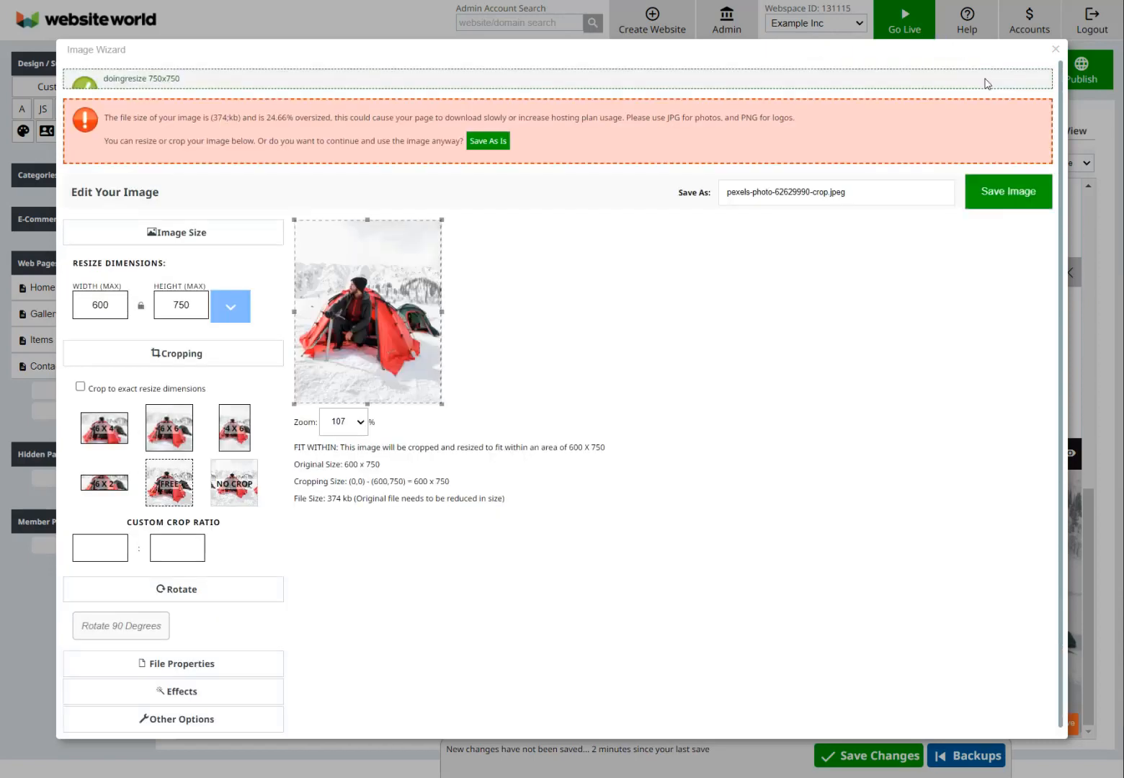
{"action": "left_click", "coordinate": [487, 140]}
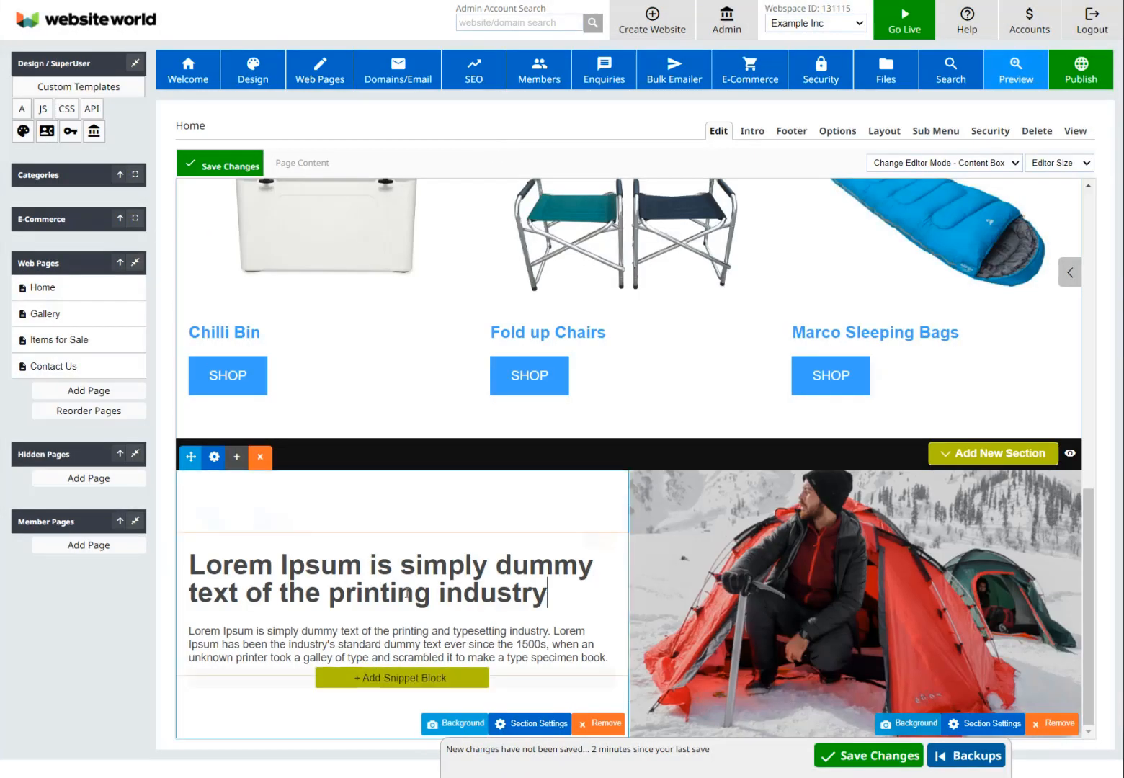
Step: Replace the Lorem Ipsum heading in the text box beside the tent photo with "Get out there!"
{"action": "left_click_drag", "start_coordinate": [549, 593], "coordinate": [135, 575]}
{"action": "type", "text": "Get out there!"}
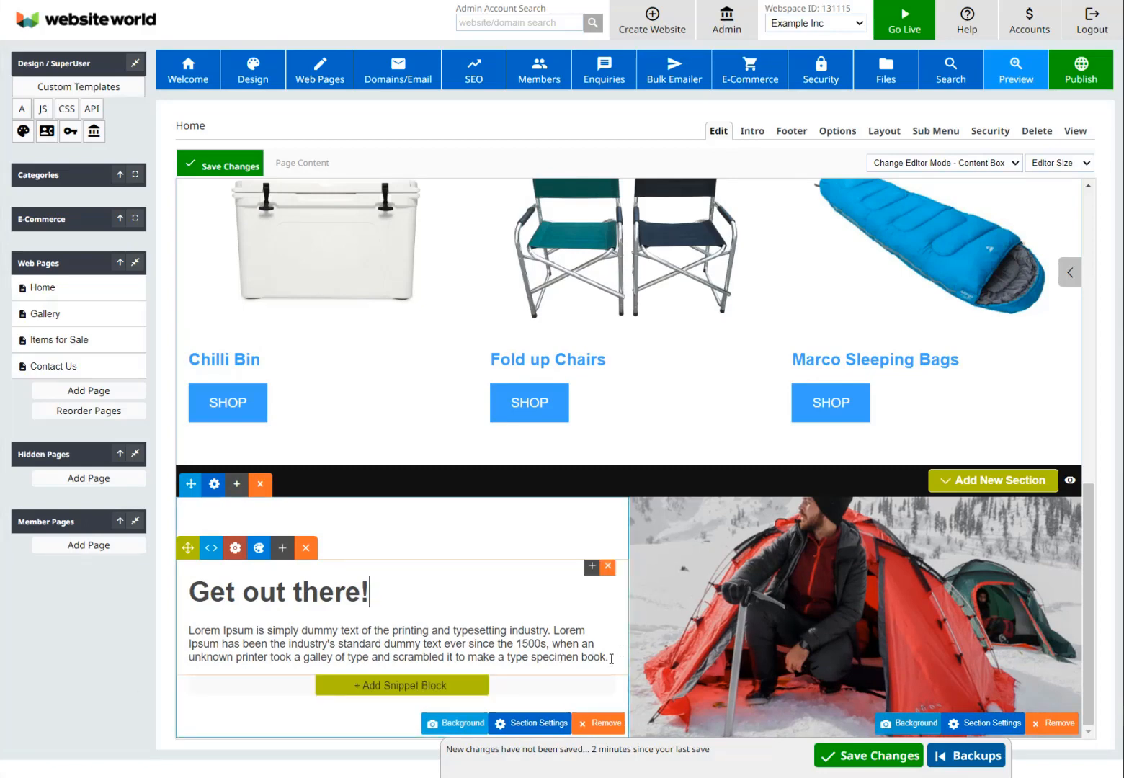
Step: Replace the Lorem Ipsum paragraph with "Have a specific trip in mind? Our knowledgeable team can recommend gear for type any trek or terrain thoroughout the country."
{"action": "left_click_drag", "start_coordinate": [610, 659], "coordinate": [163, 634]}
{"action": "type", "text": "Have a specific trip in mind? Our knowledgeable team can recommend gear for type any trek or terrain thoroughout the country."}
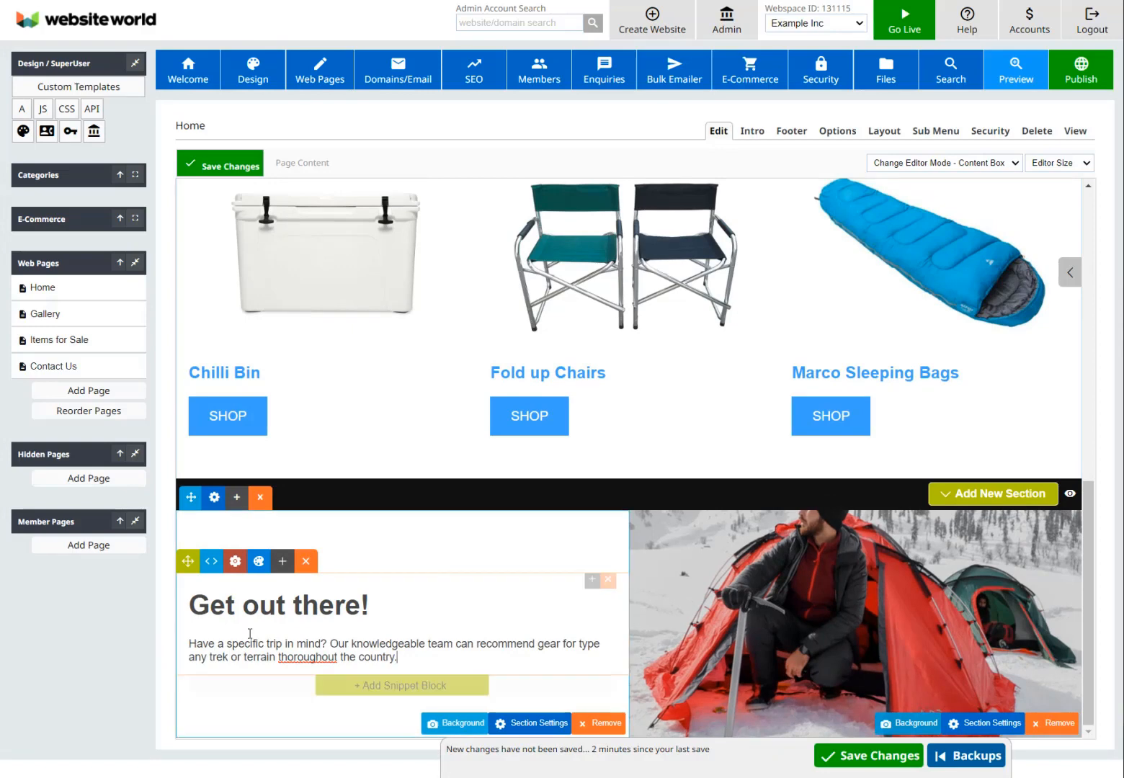
Step: Add a "Read More" line below the paragraph and link it to /about-us
{"action": "left_click", "coordinate": [416, 656]}
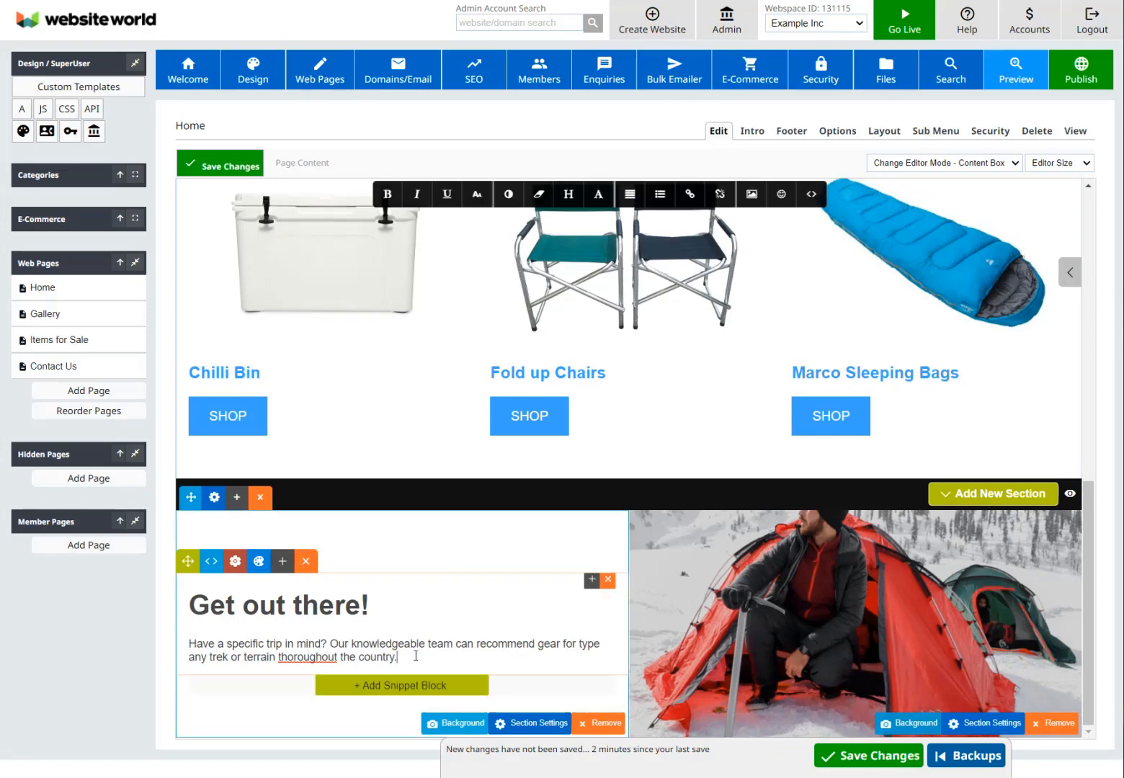
{"action": "key", "text": "Return"}
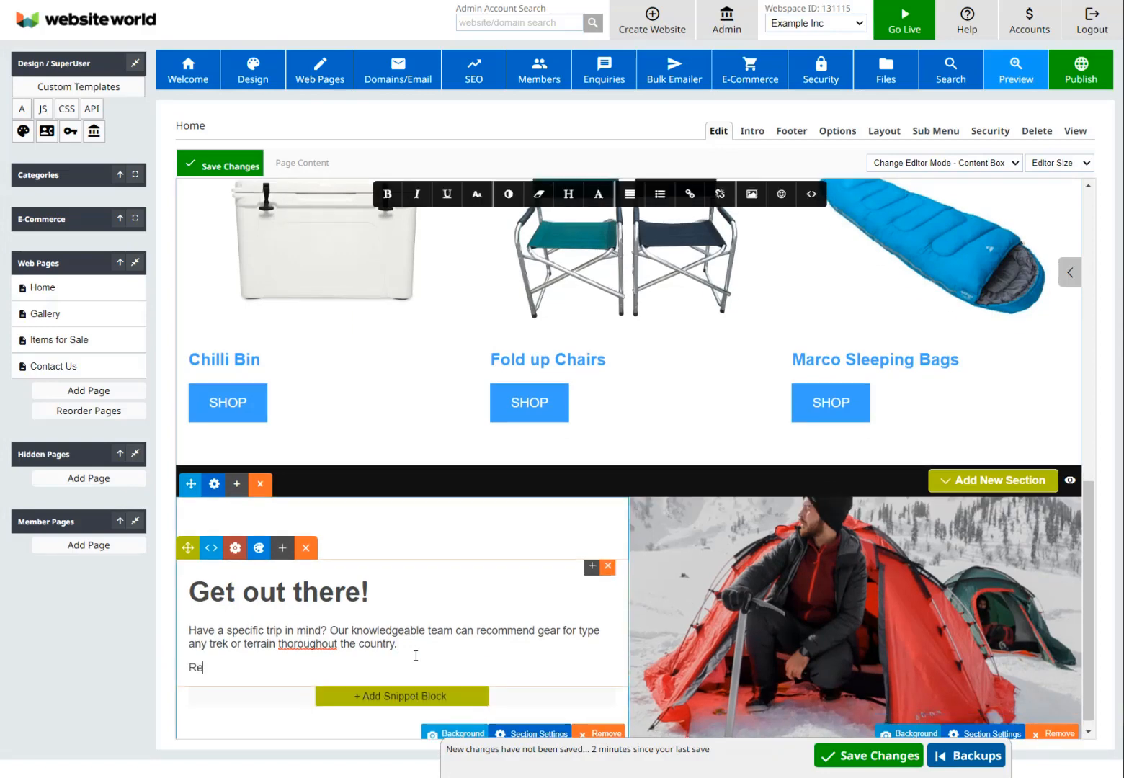
{"action": "type", "text": "Read More"}
{"action": "left_click_drag", "start_coordinate": [255, 666], "coordinate": [189, 666]}
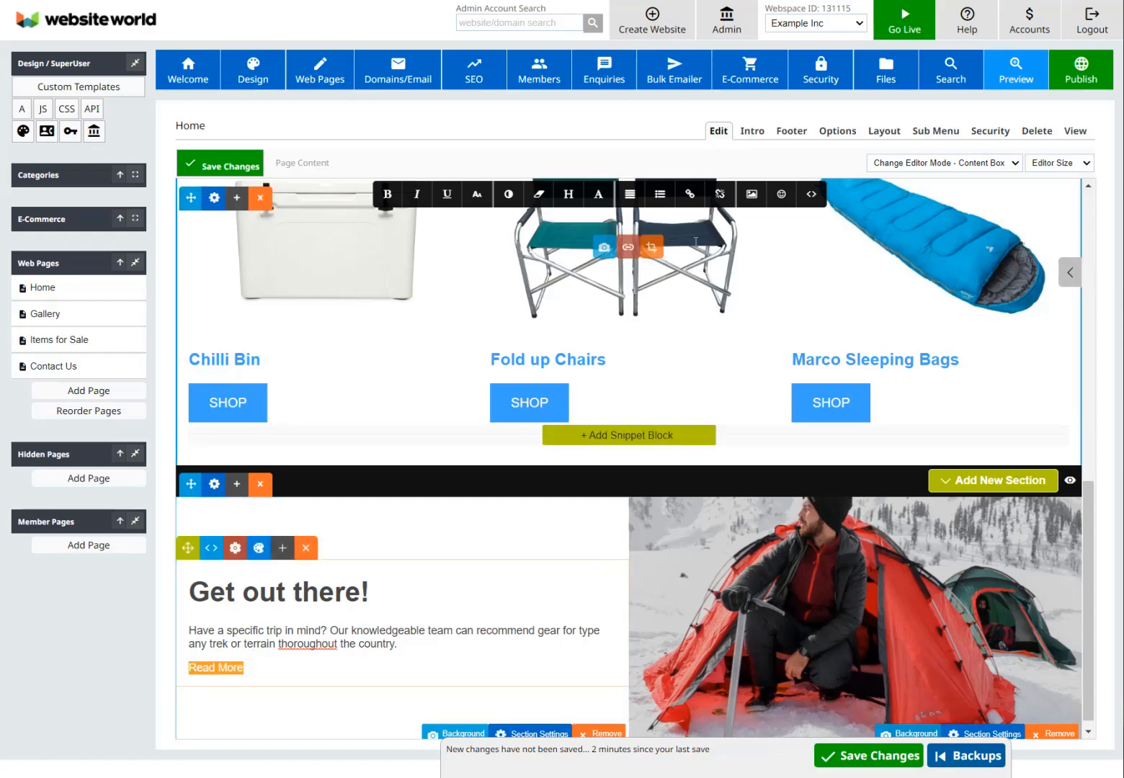
{"action": "left_click", "coordinate": [689, 194]}
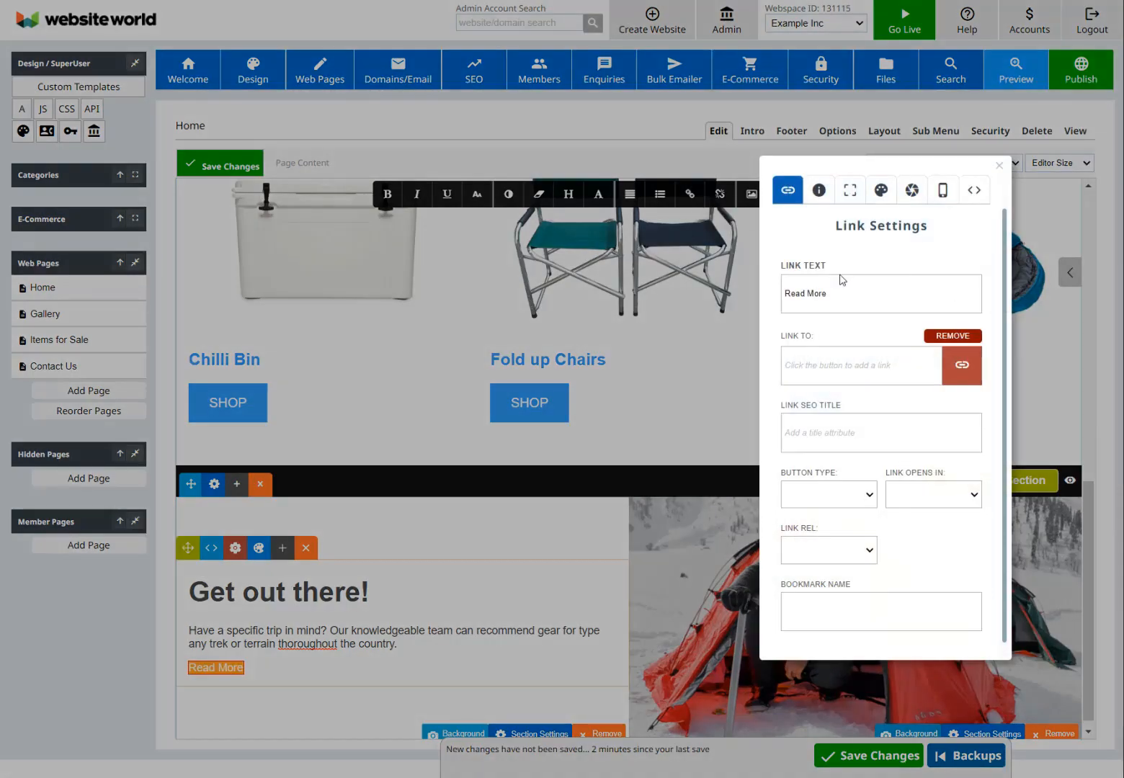
{"action": "left_click", "coordinate": [870, 365]}
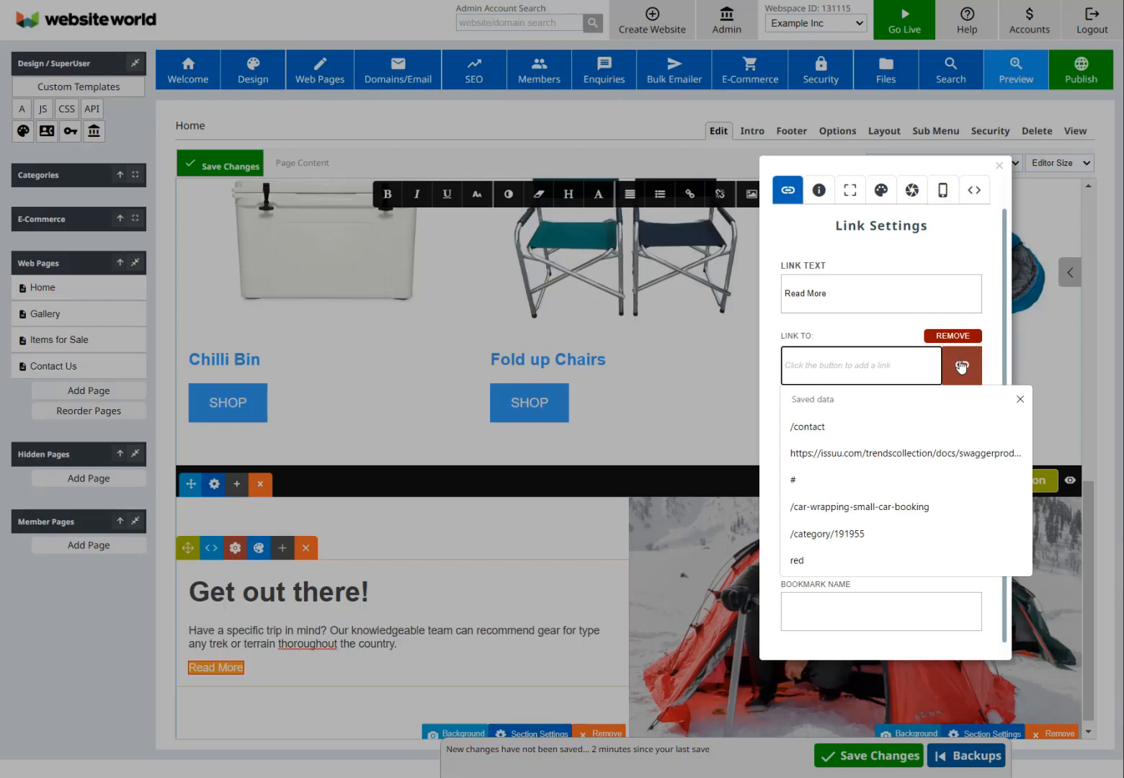
{"action": "type", "text": "/about-us"}
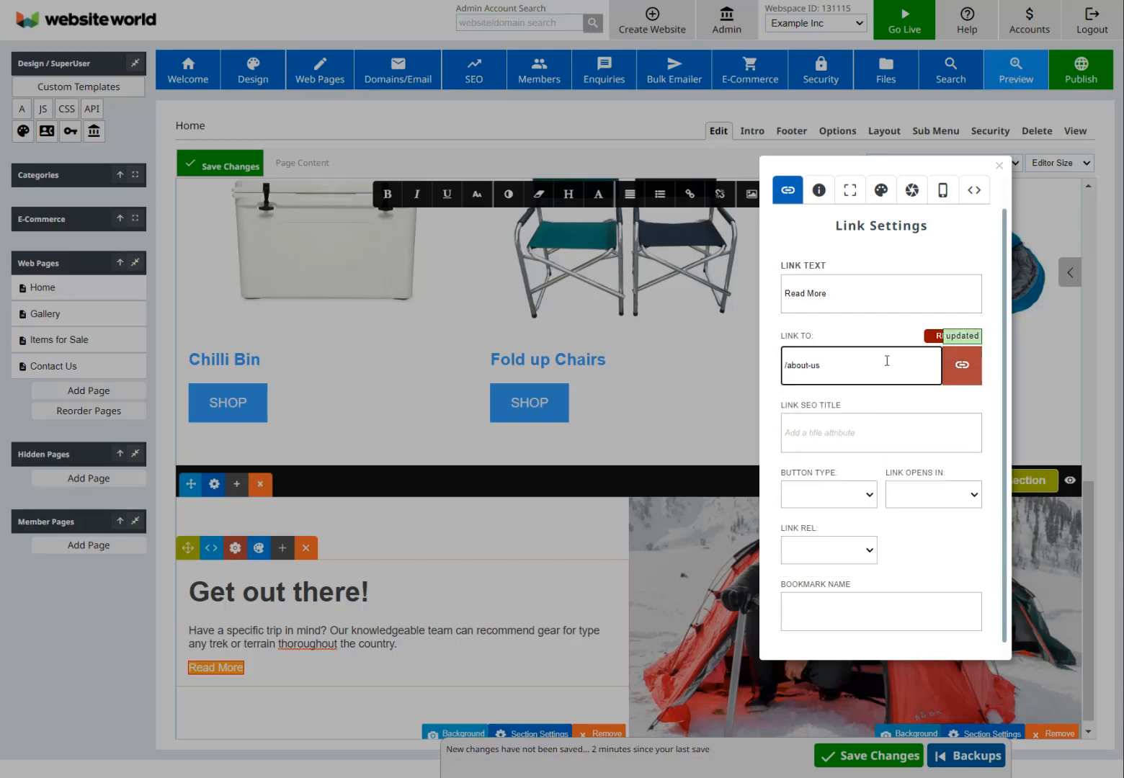
{"action": "left_click", "coordinate": [888, 528]}
Step: Try the Button - Secondary and Button - Primary types on the Read More link
{"action": "left_click", "coordinate": [827, 494]}
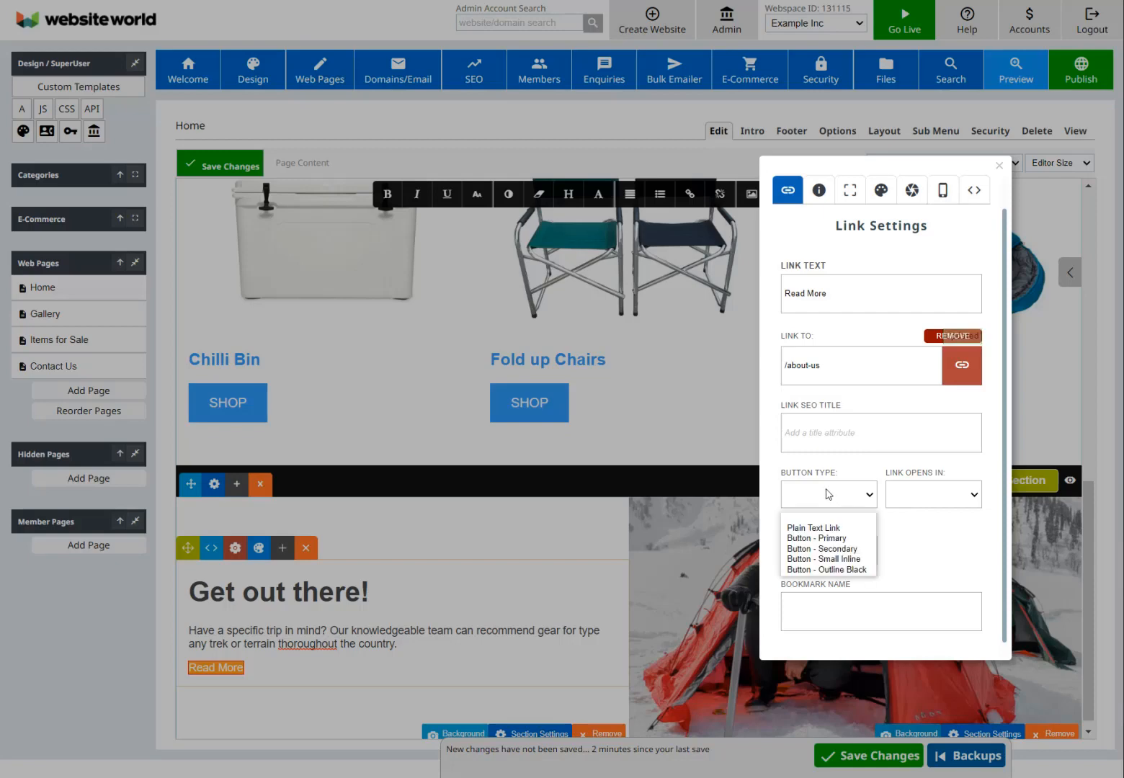
{"action": "left_click", "coordinate": [830, 548]}
{"action": "left_click", "coordinate": [832, 549]}
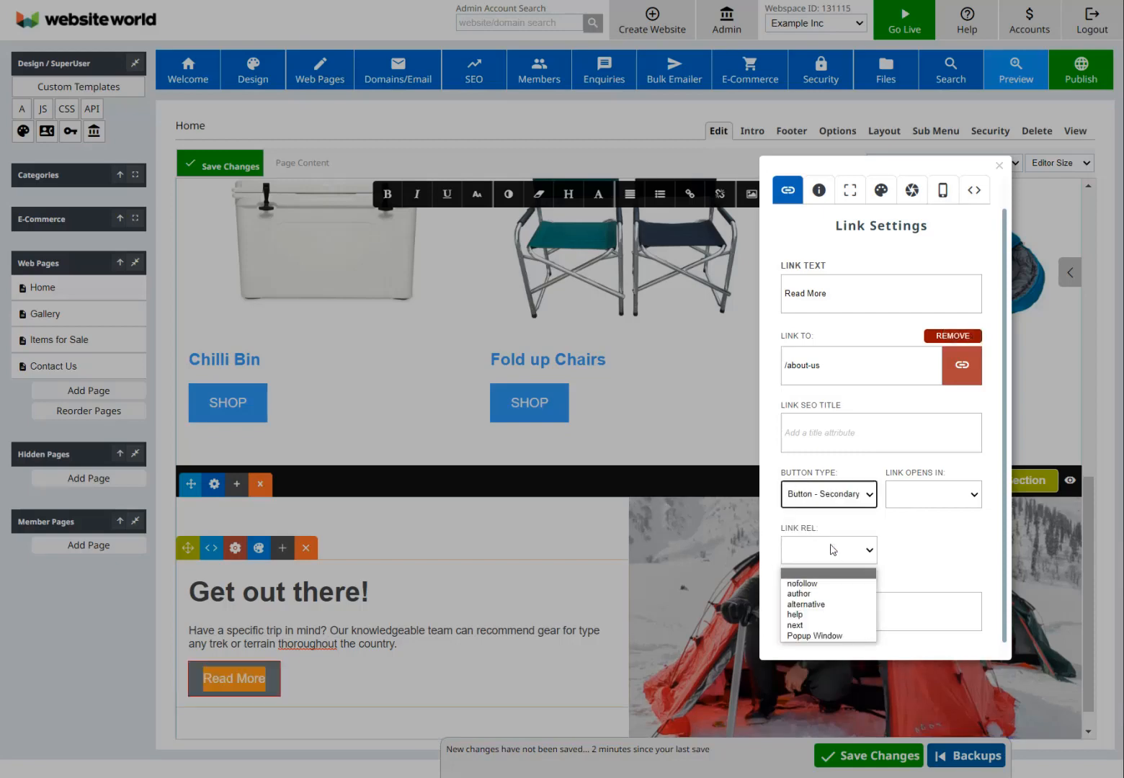
{"action": "left_click", "coordinate": [829, 501]}
{"action": "left_click", "coordinate": [830, 537]}
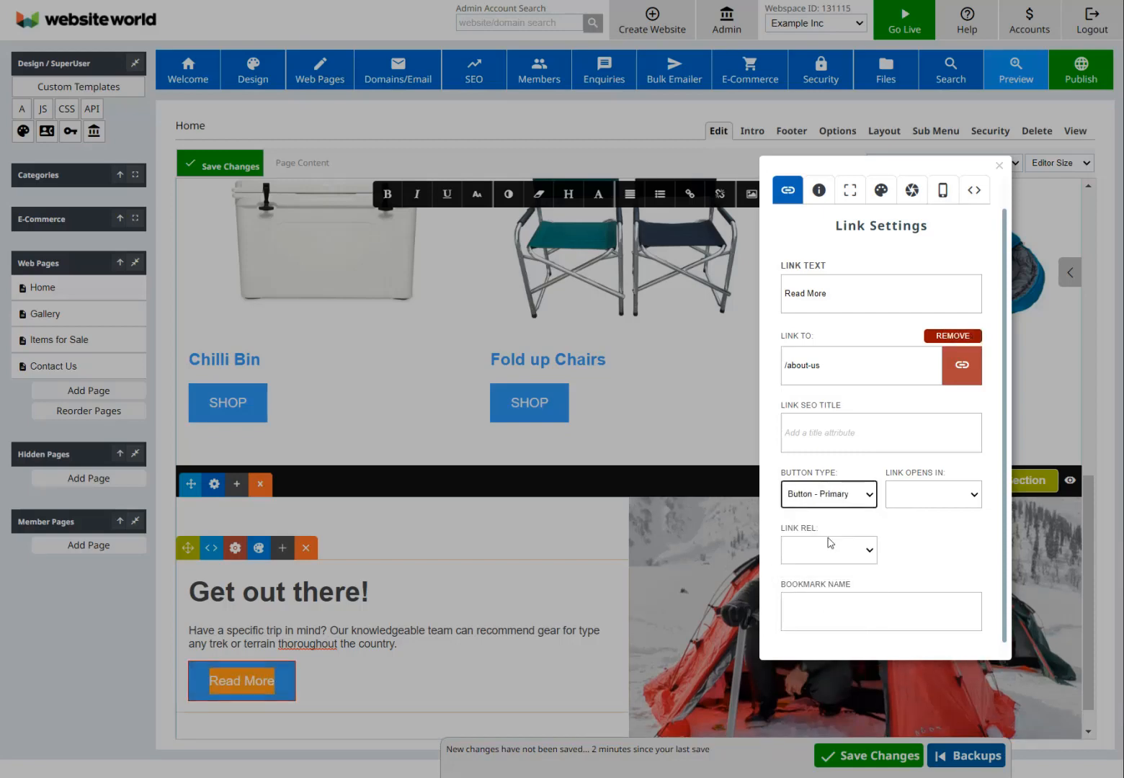
{"action": "left_click", "coordinate": [919, 535]}
Step: Set the Read More link's button type to Button - Secondary and close the link settings
{"action": "left_click", "coordinate": [824, 505]}
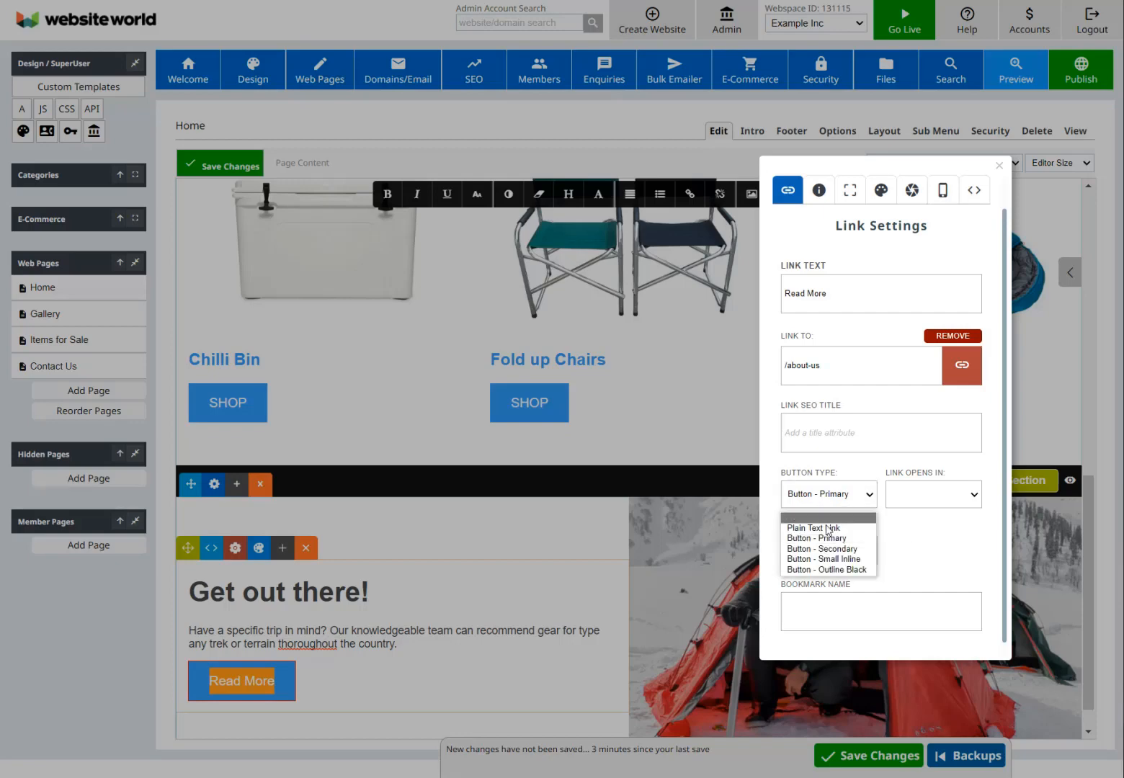
{"action": "left_click", "coordinate": [830, 550]}
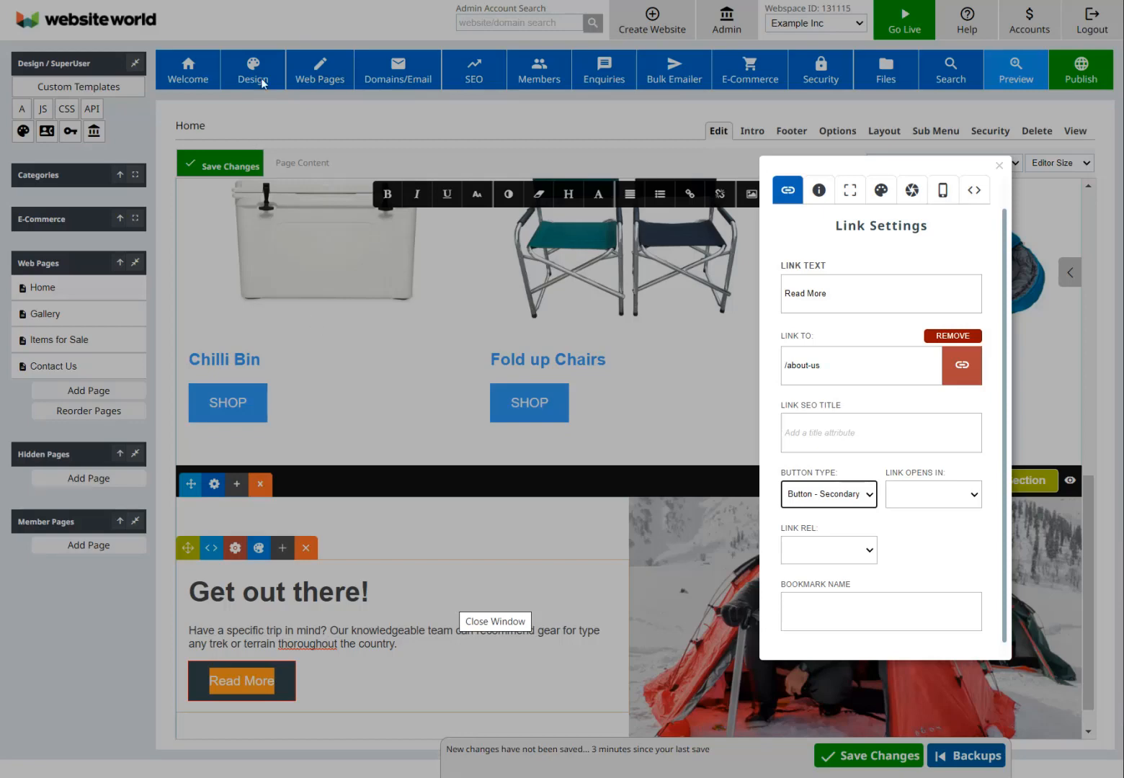
{"action": "left_click", "coordinate": [921, 539]}
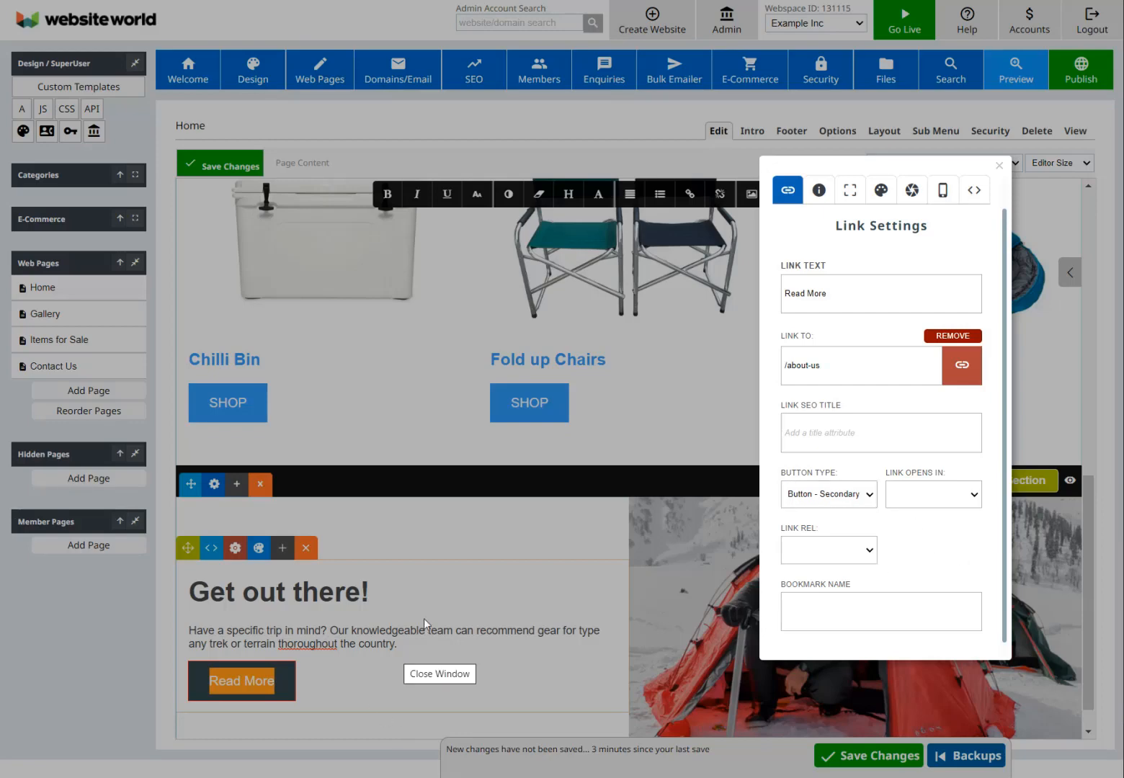
{"action": "left_click", "coordinate": [414, 652]}
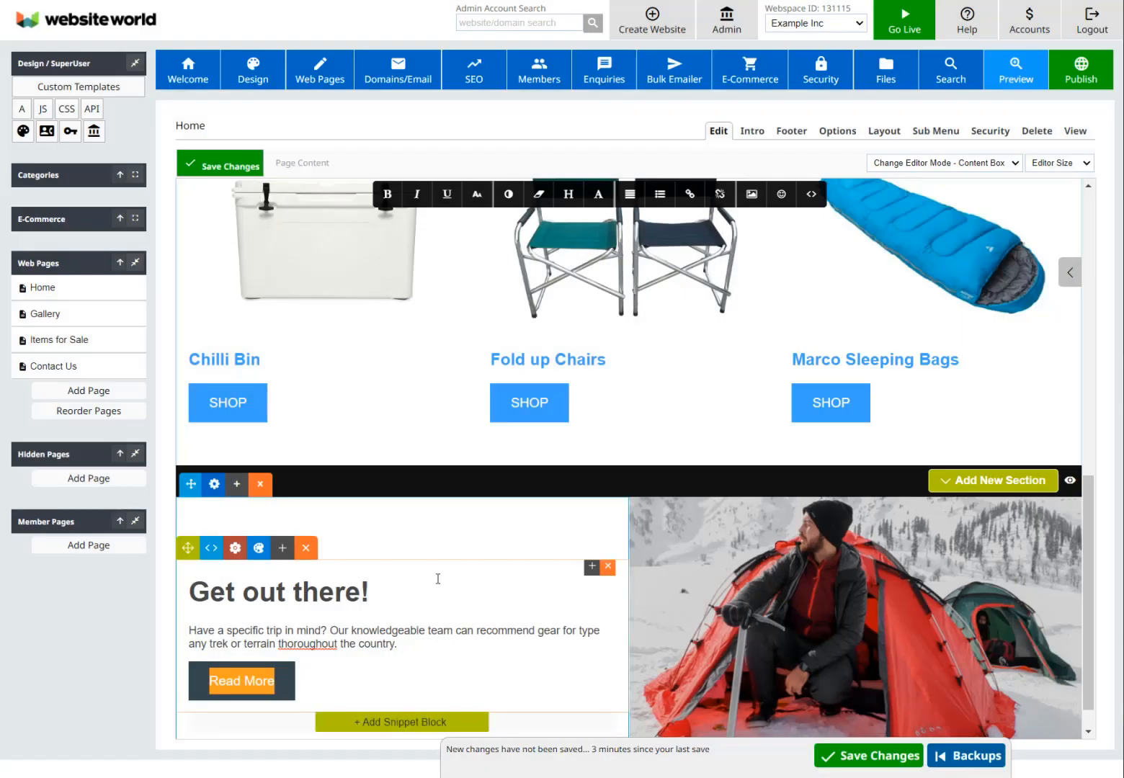
{"action": "left_click", "coordinate": [360, 535]}
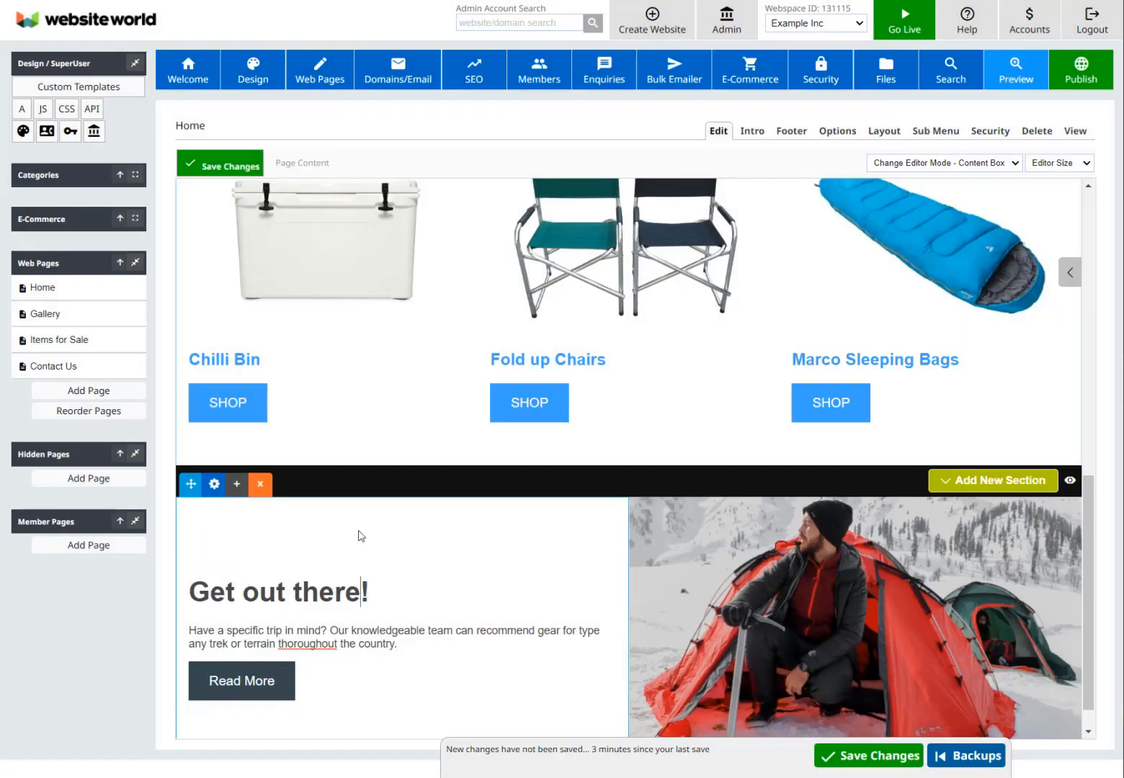
Step: Give the "Get out there!" text box a red background colour of rgb(255, 48, 48) and turn on light text
{"action": "left_click", "coordinate": [214, 483]}
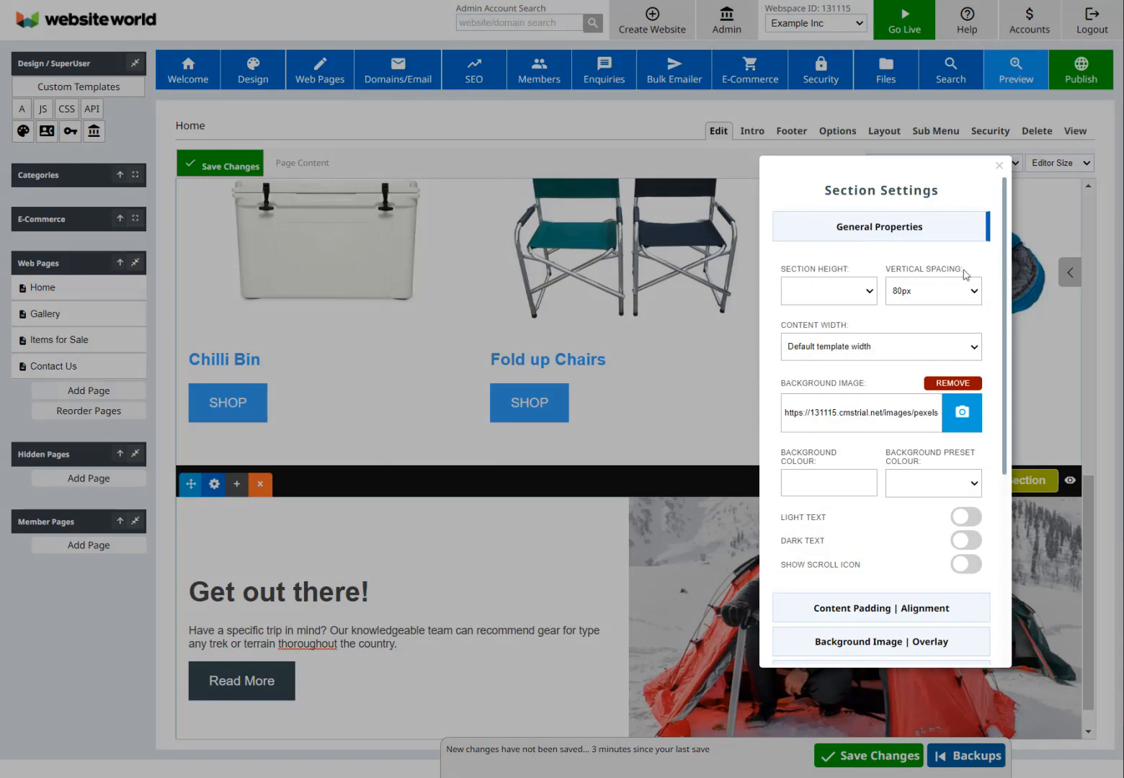
{"action": "left_click", "coordinate": [806, 484]}
{"action": "left_click_drag", "start_coordinate": [854, 504], "coordinate": [867, 501]}
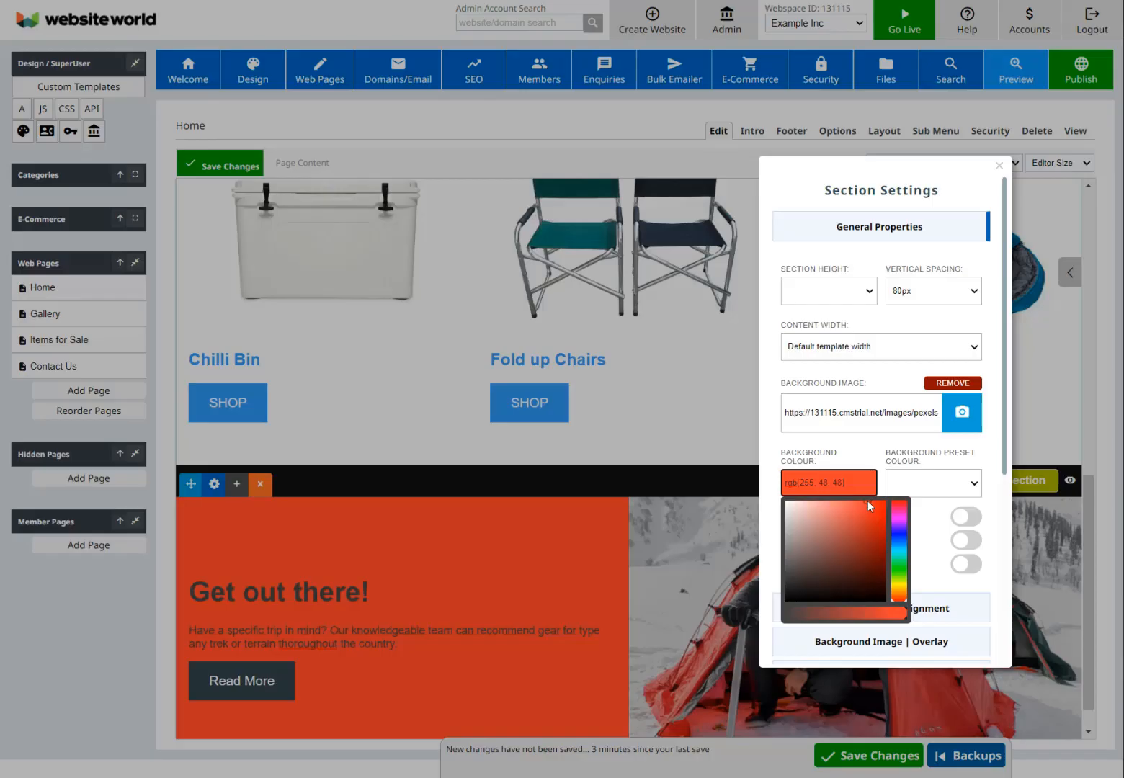
{"action": "left_click", "coordinate": [927, 513]}
{"action": "left_click", "coordinate": [965, 516]}
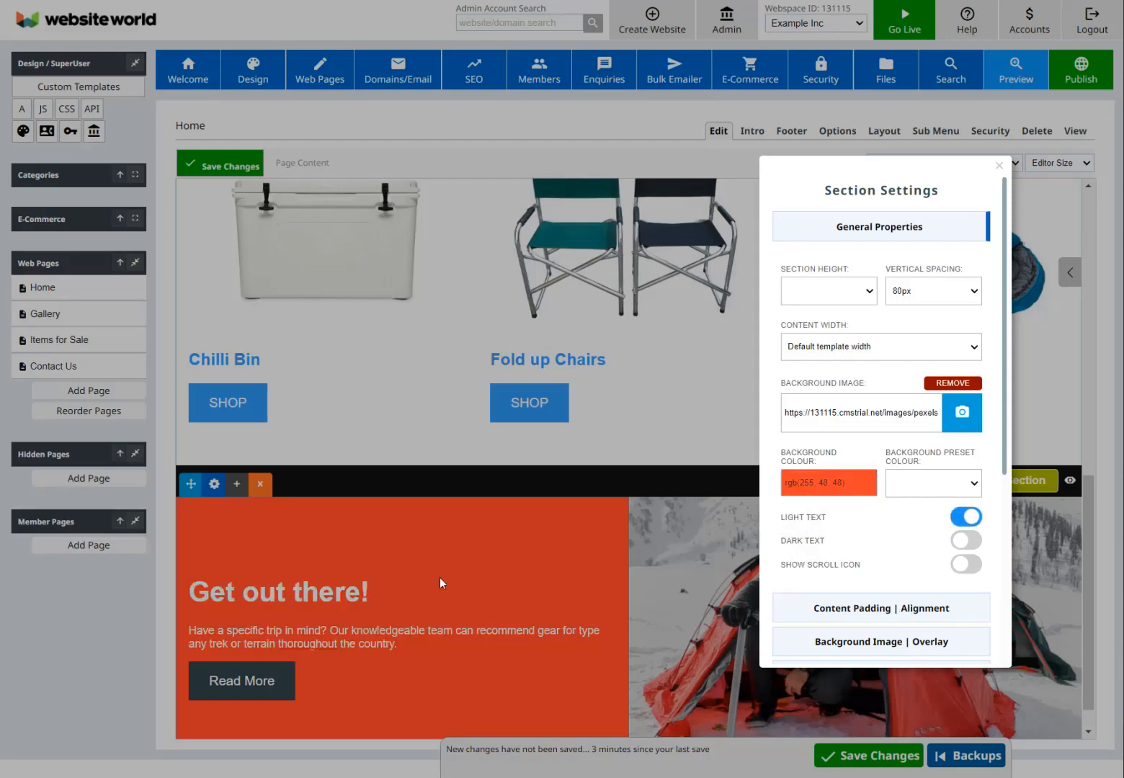
Step: Set the "Get out there!" text box's section height to 50% and close its settings
{"action": "left_click", "coordinate": [829, 290]}
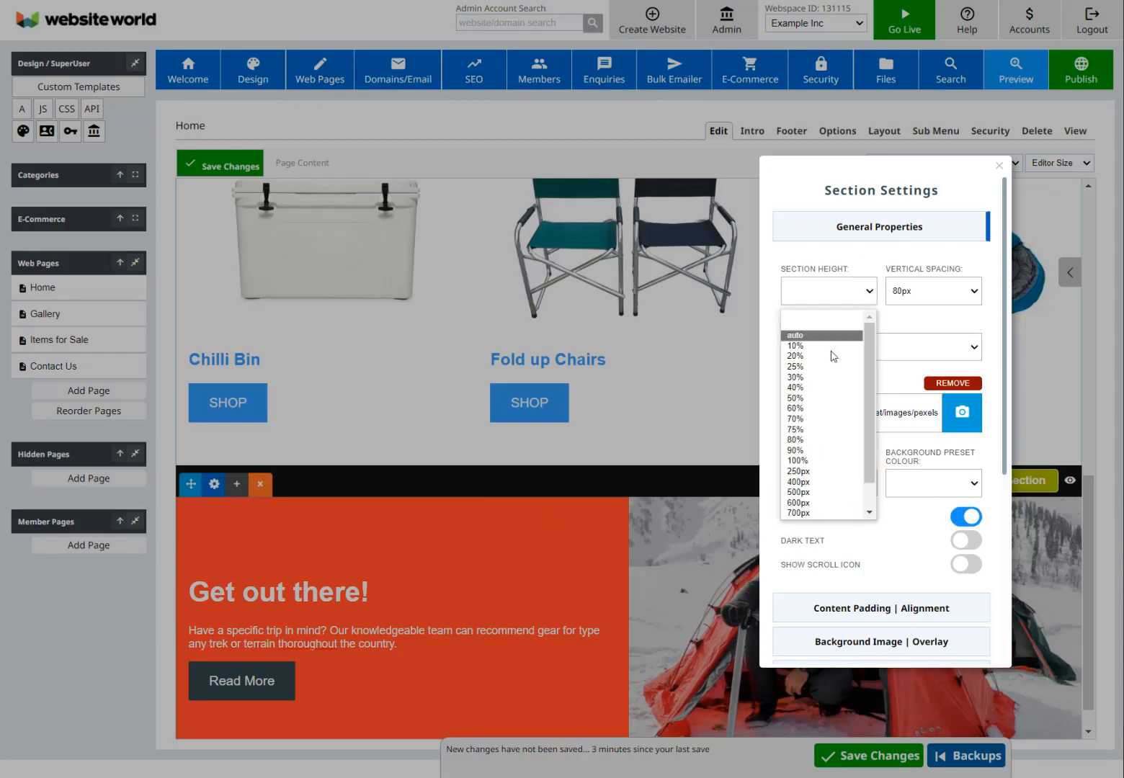
{"action": "left_click", "coordinate": [831, 398]}
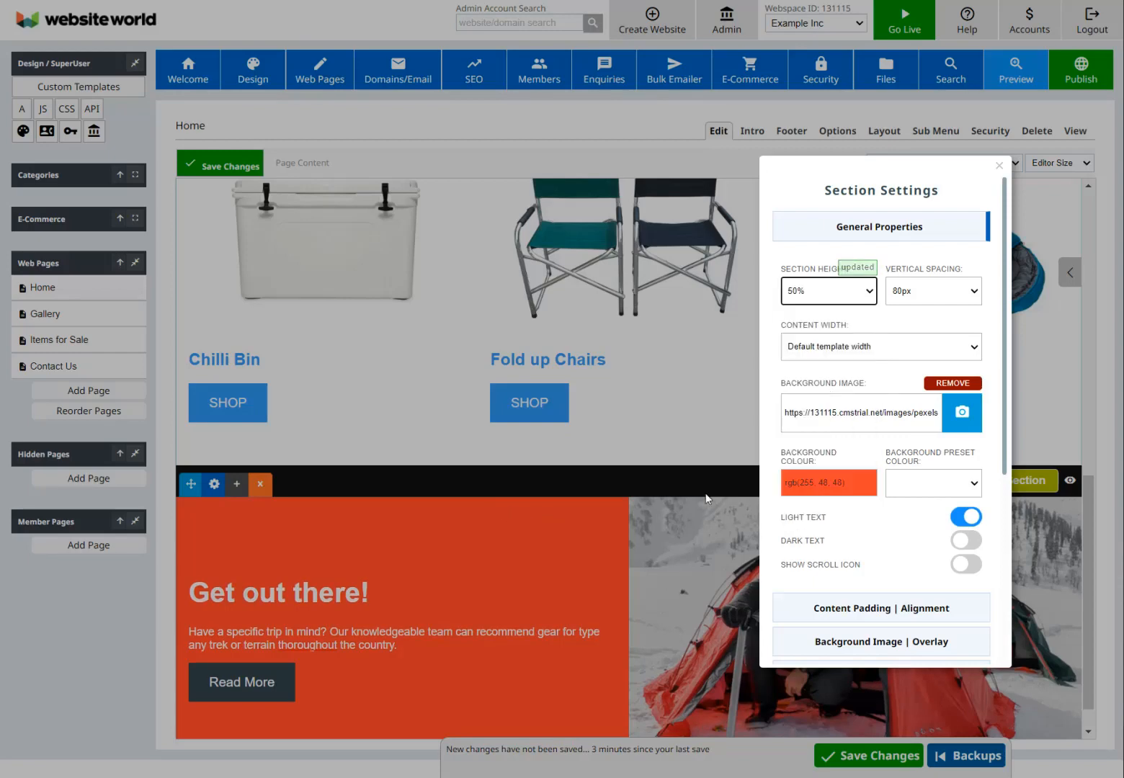
{"action": "left_click", "coordinate": [472, 558]}
{"action": "scroll", "coordinate": [614, 569], "scroll_direction": "down", "scroll_amount": 1}
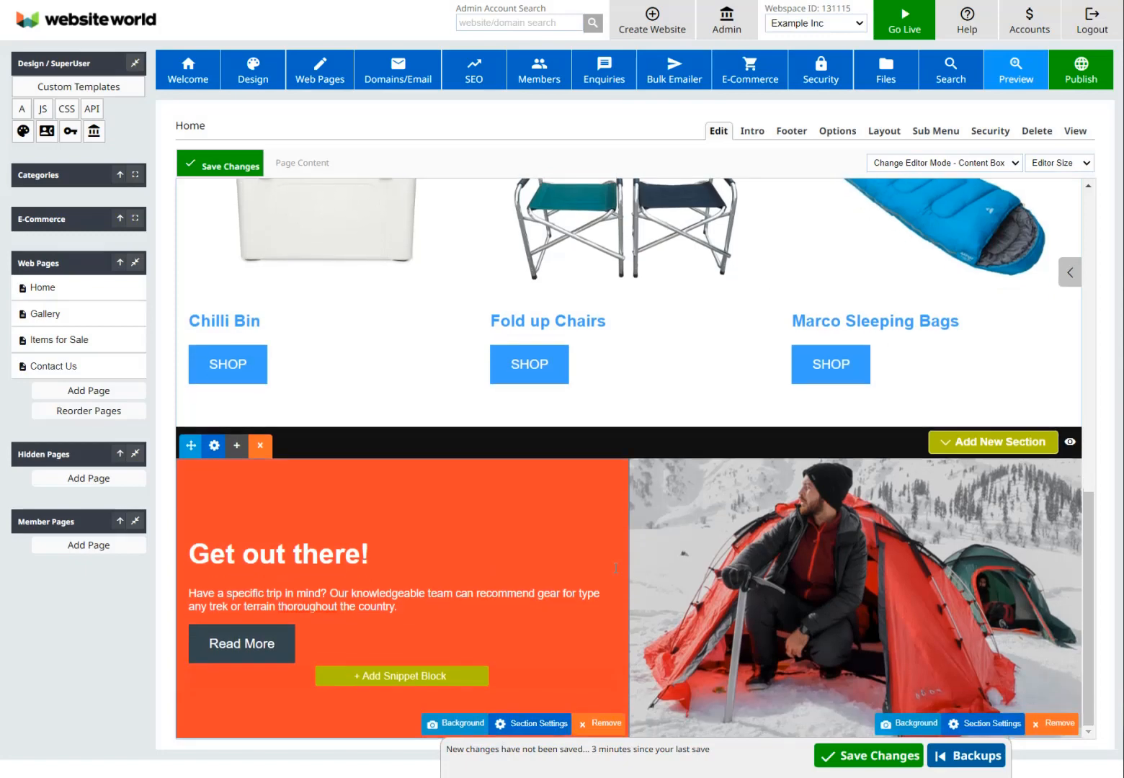
Step: Set the "Get out there!" text box's content horizontal padding to 5%, then save the page and continue editing
{"action": "left_click", "coordinate": [213, 445]}
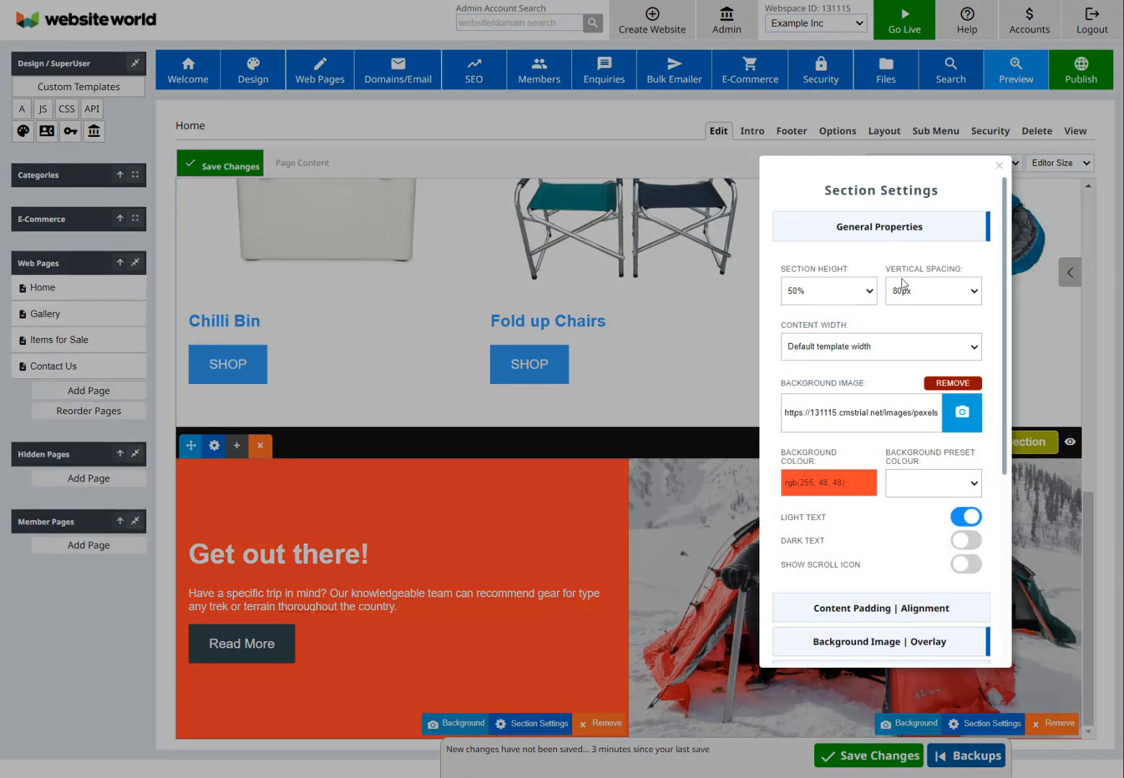
{"action": "left_click", "coordinate": [861, 607]}
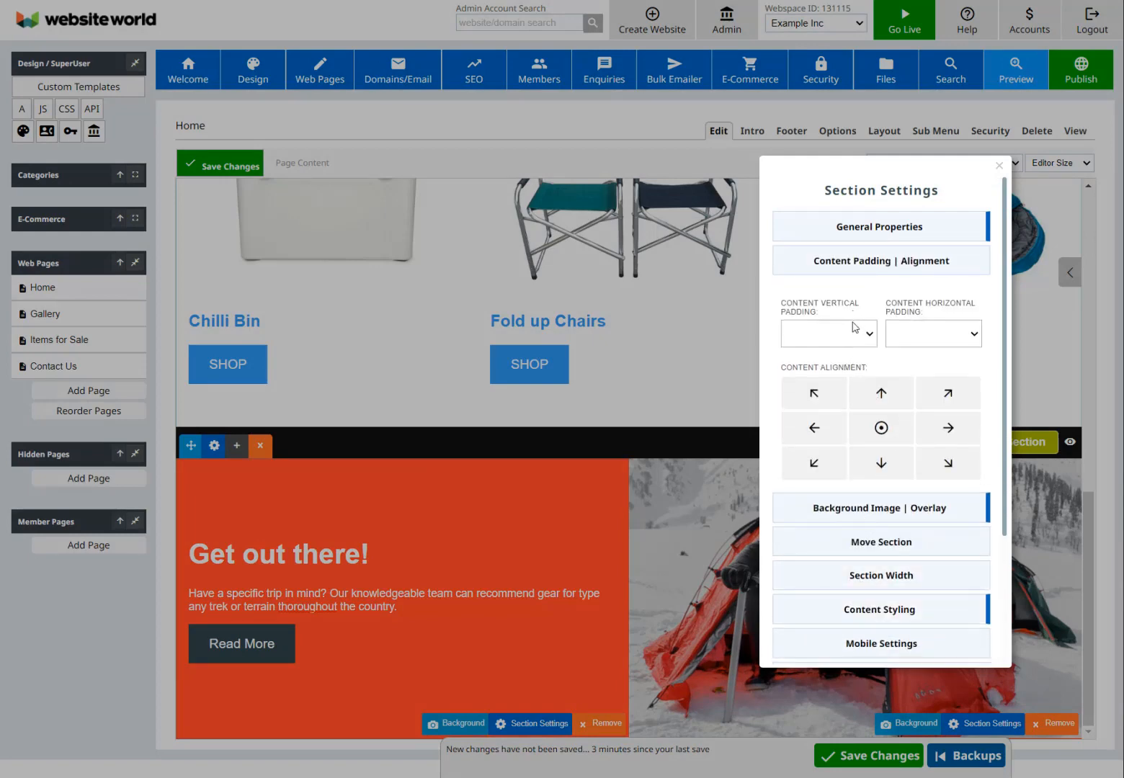
{"action": "left_click", "coordinate": [918, 330]}
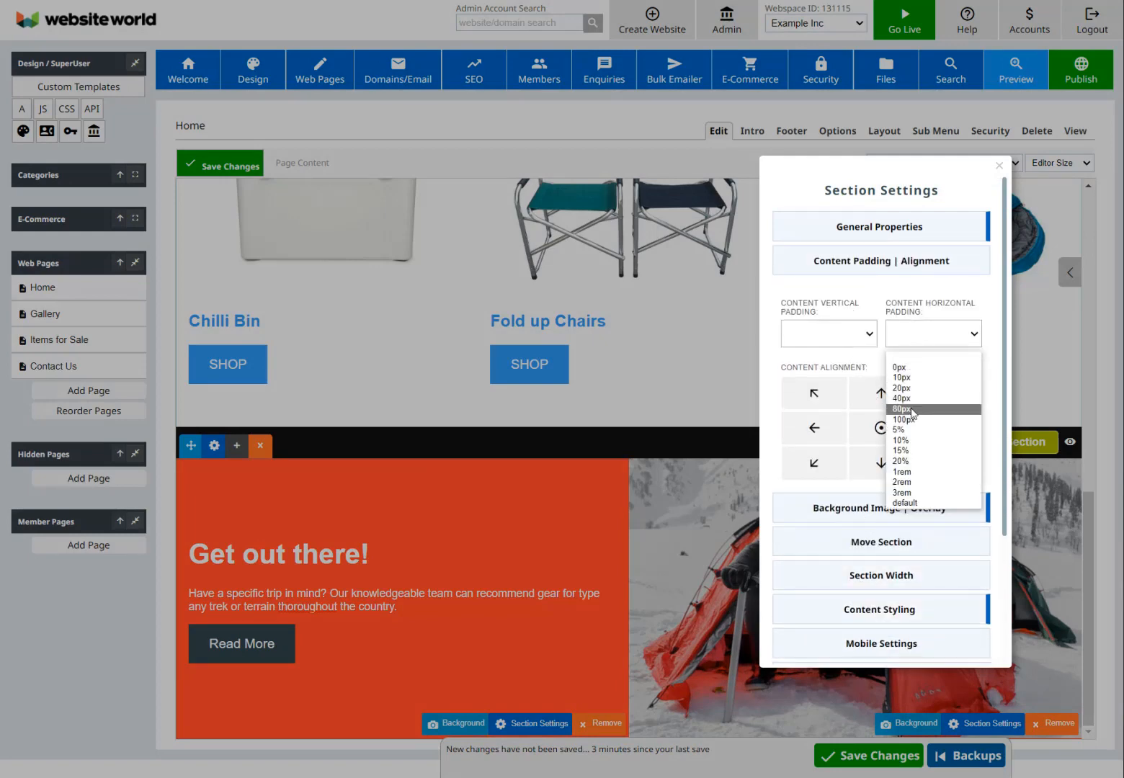
{"action": "left_click", "coordinate": [911, 430]}
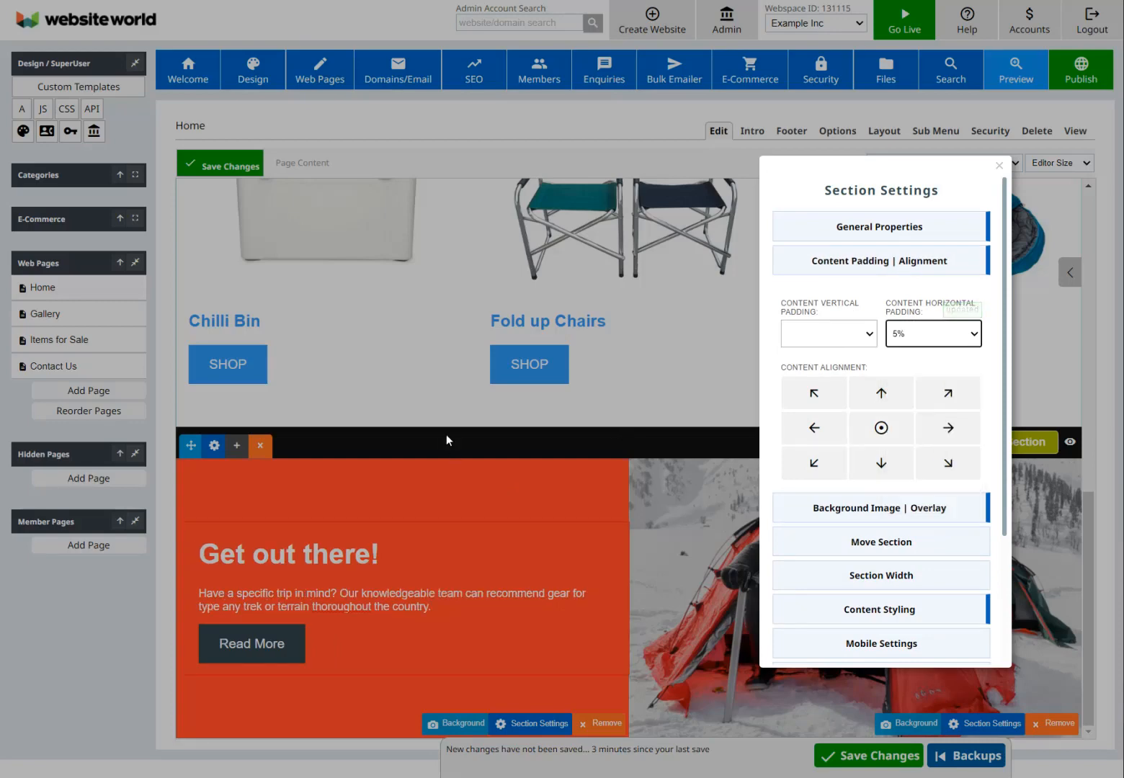
{"action": "left_click", "coordinate": [455, 489]}
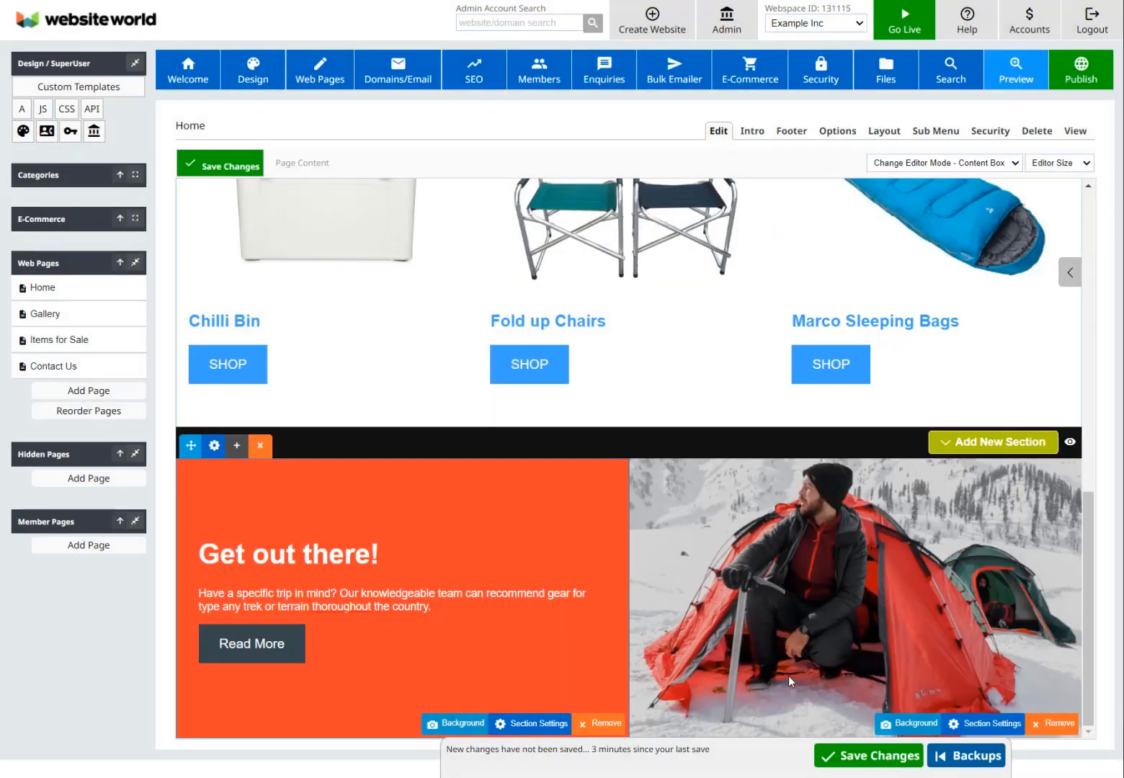
{"action": "left_click", "coordinate": [839, 752]}
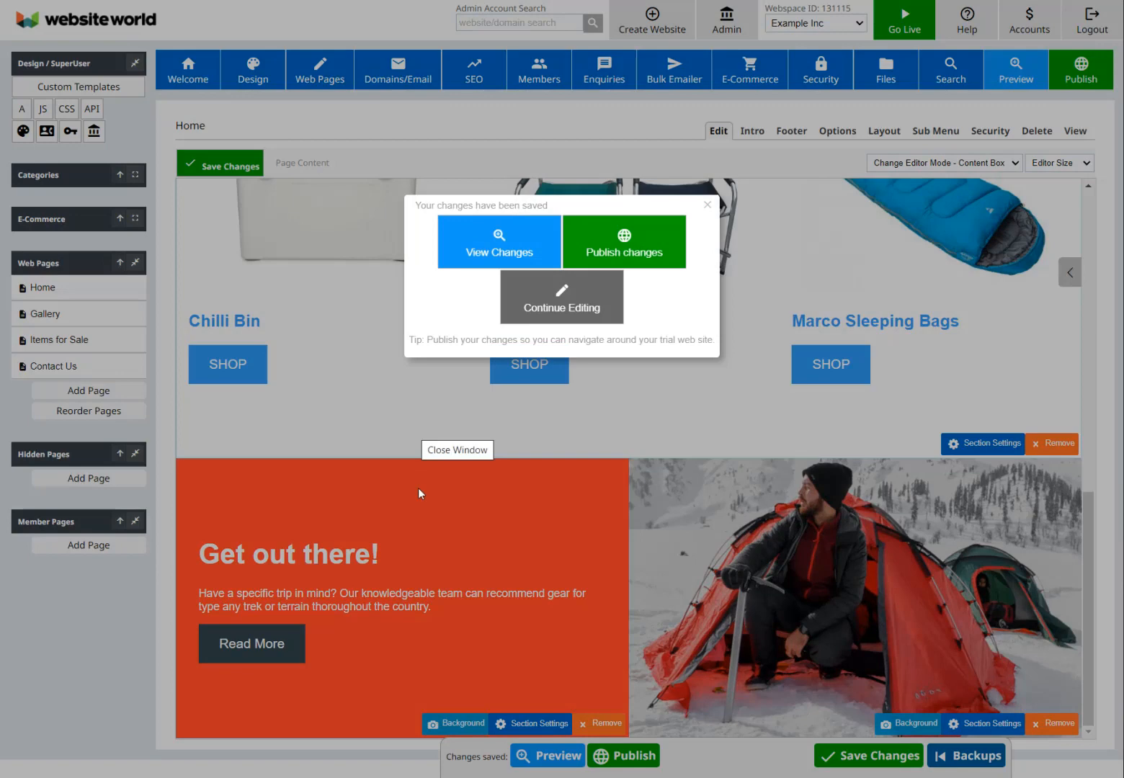
{"action": "left_click", "coordinate": [418, 487]}
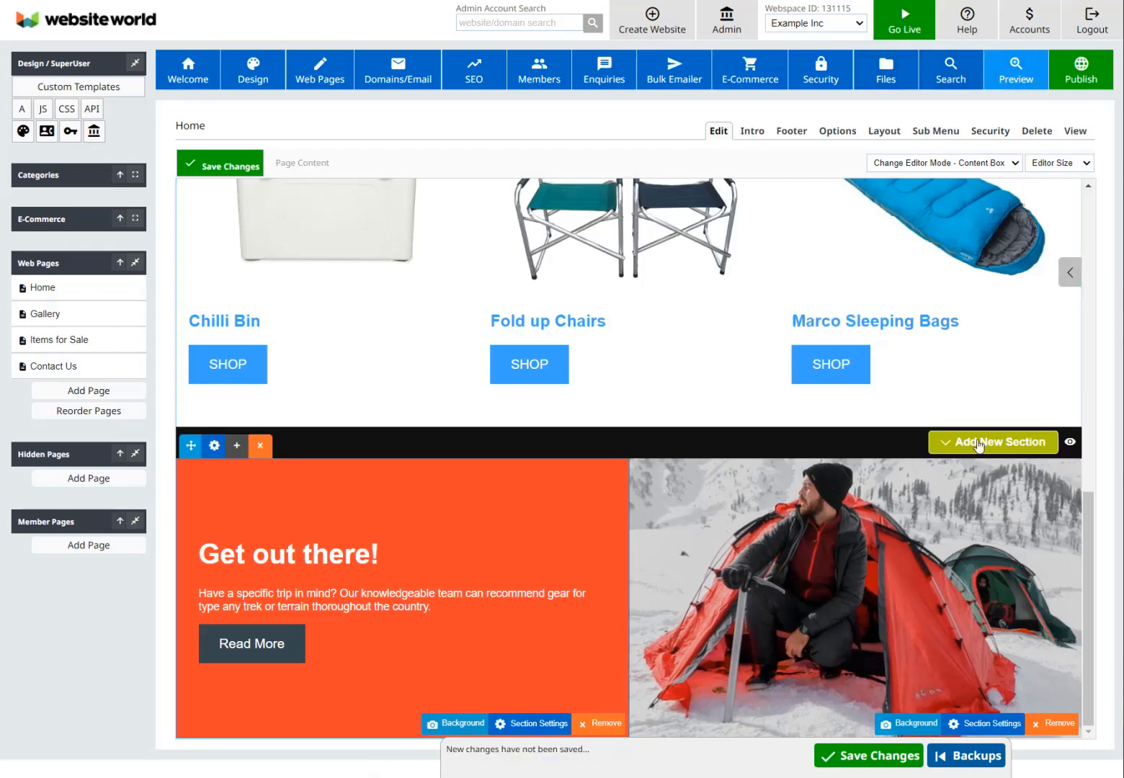
Step: Add a plain single-column heading-and-paragraph section below the "Get out there!" section
{"action": "left_click", "coordinate": [958, 443]}
{"action": "scroll", "coordinate": [569, 367], "scroll_direction": "up", "scroll_amount": 3}
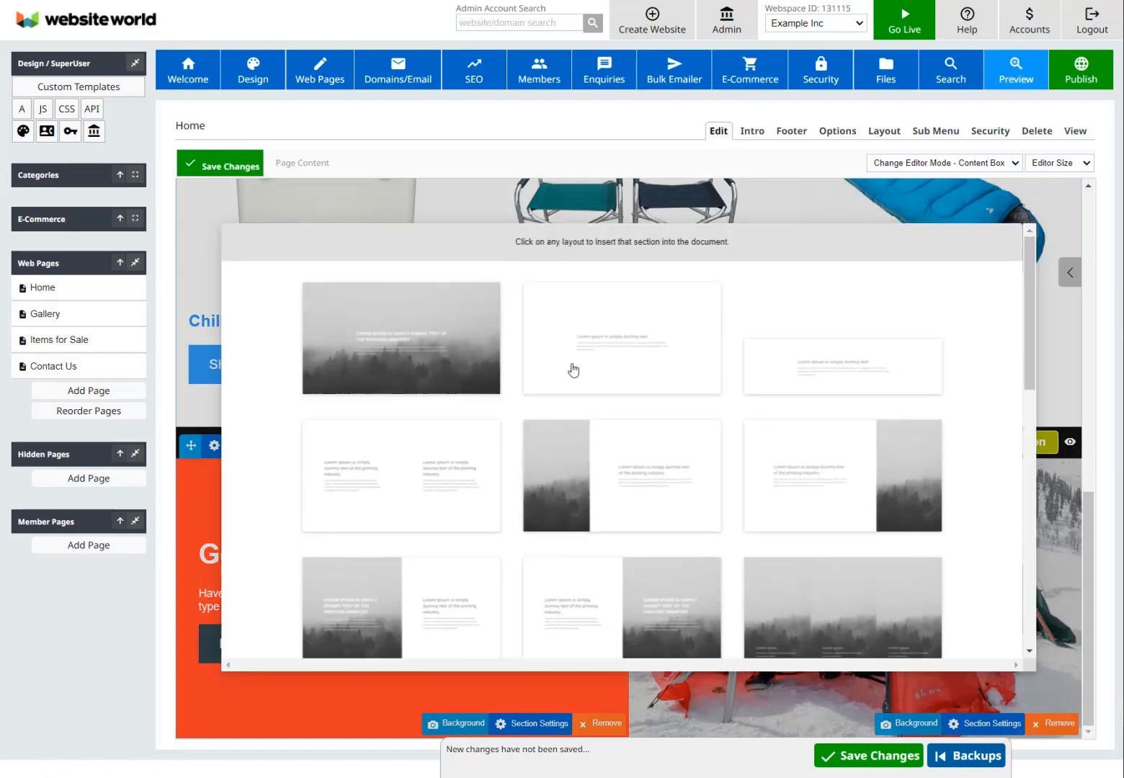
{"action": "left_click", "coordinate": [614, 322]}
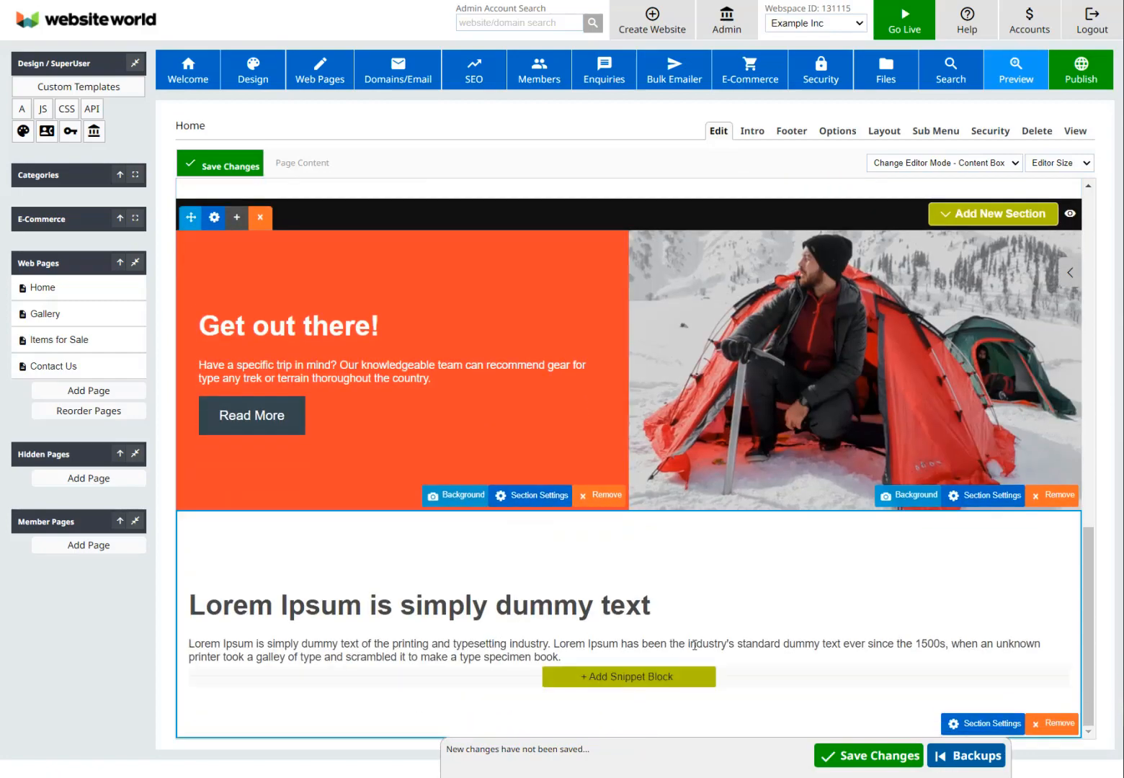
Step: Replace the new section's Lorem Ipsum heading and paragraph with the Subscribe Form Widget snippet and save the page
{"action": "left_click", "coordinate": [657, 677]}
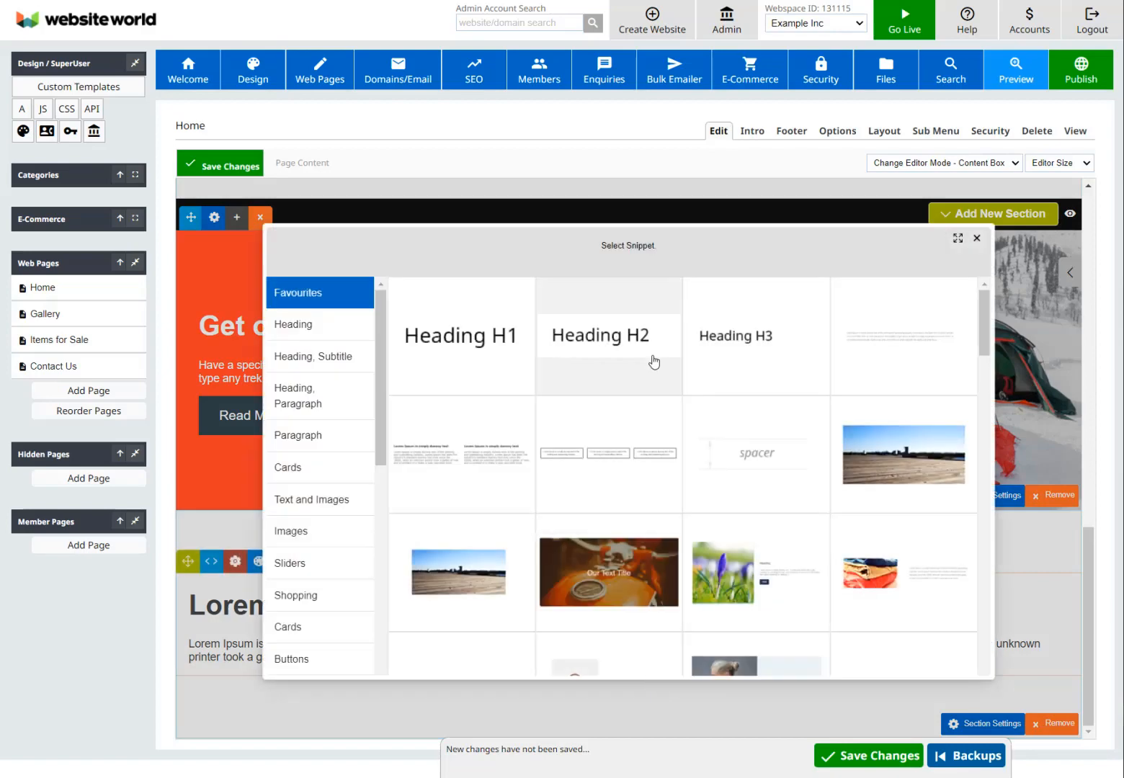
{"action": "scroll", "coordinate": [743, 409], "scroll_direction": "down", "scroll_amount": 2}
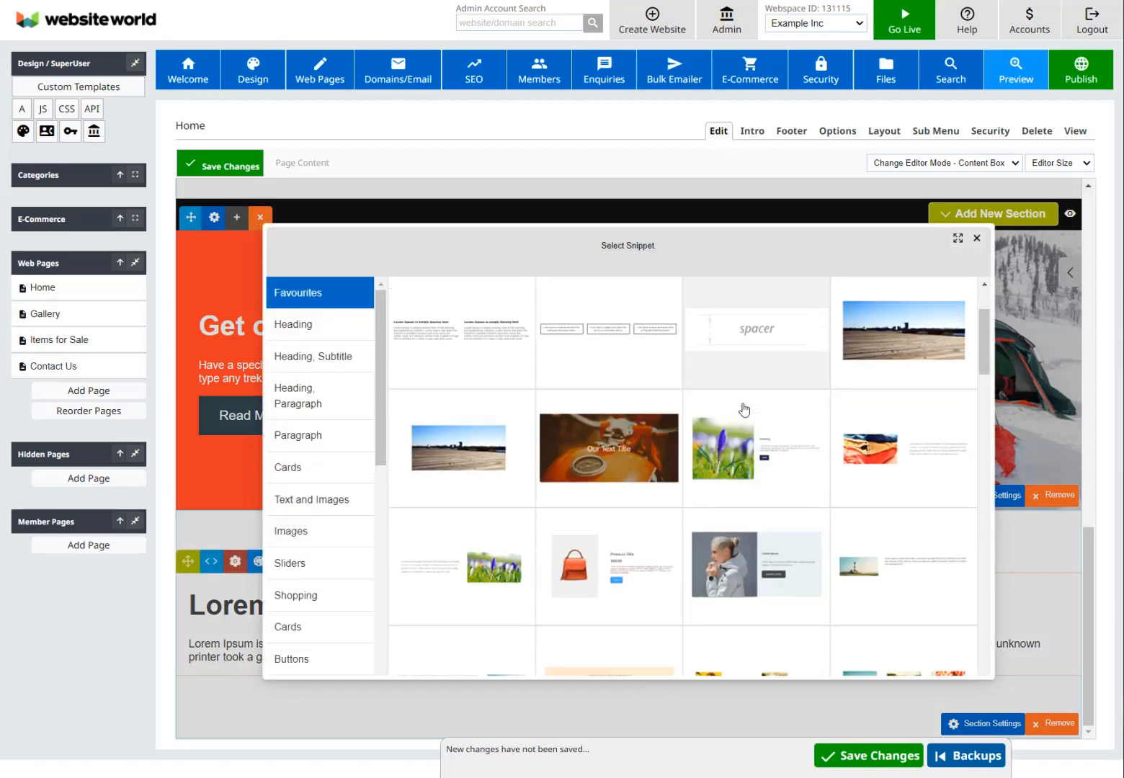
{"action": "scroll", "coordinate": [743, 409], "scroll_direction": "down", "scroll_amount": 10}
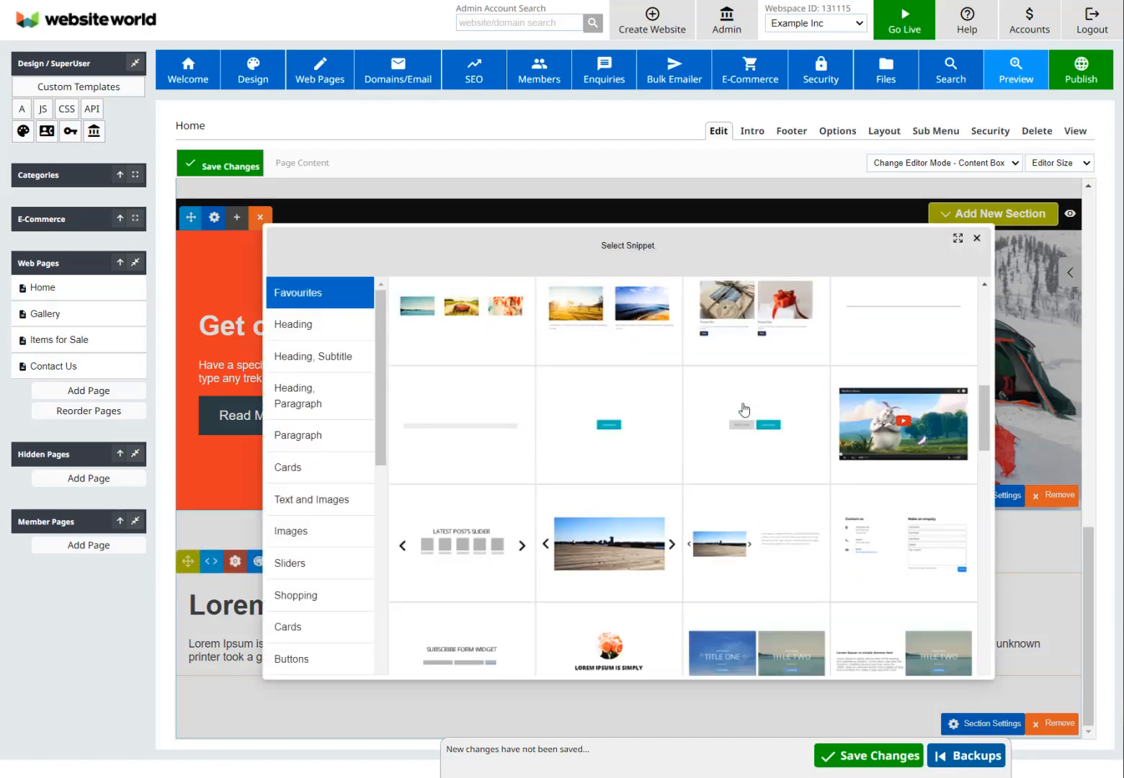
{"action": "scroll", "coordinate": [744, 409], "scroll_direction": "down", "scroll_amount": 5}
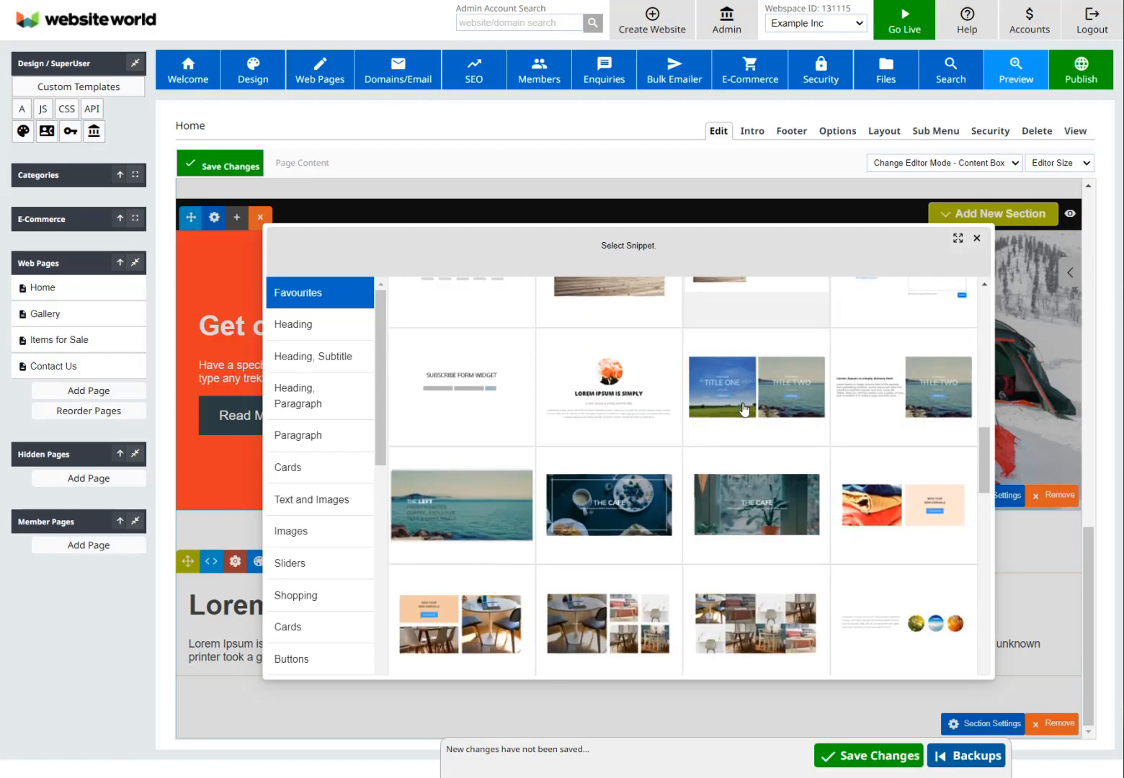
{"action": "left_click", "coordinate": [396, 353]}
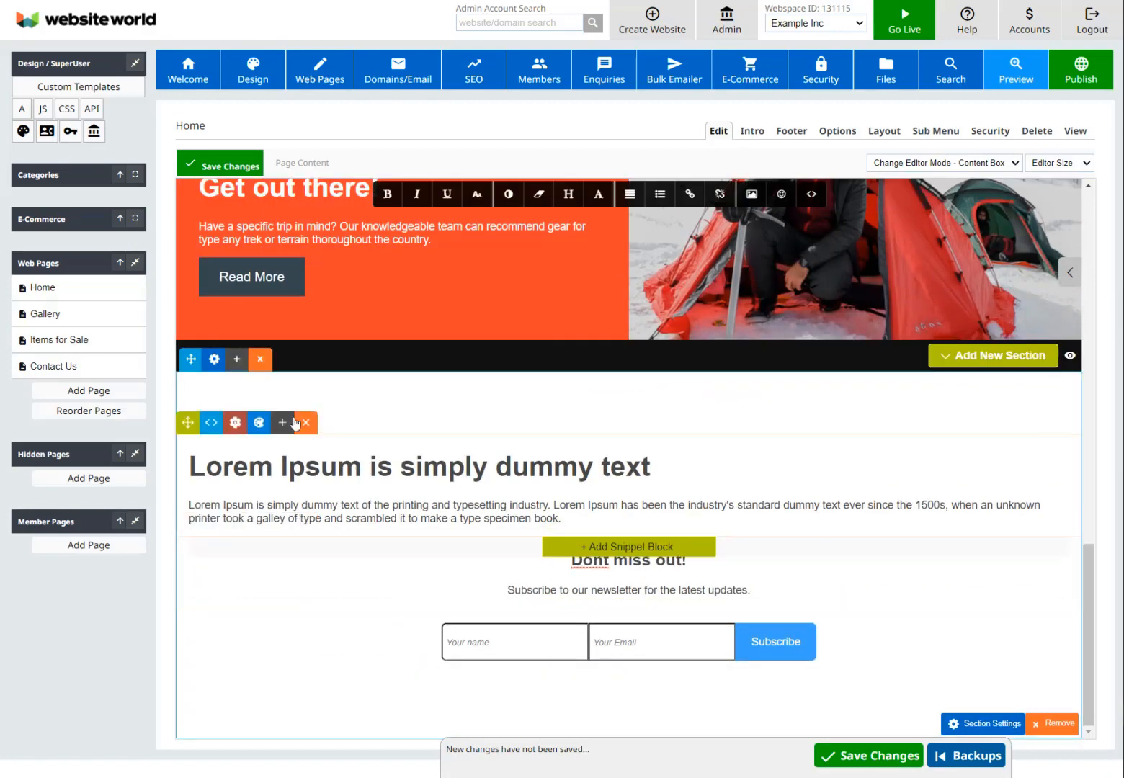
{"action": "left_click", "coordinate": [297, 423]}
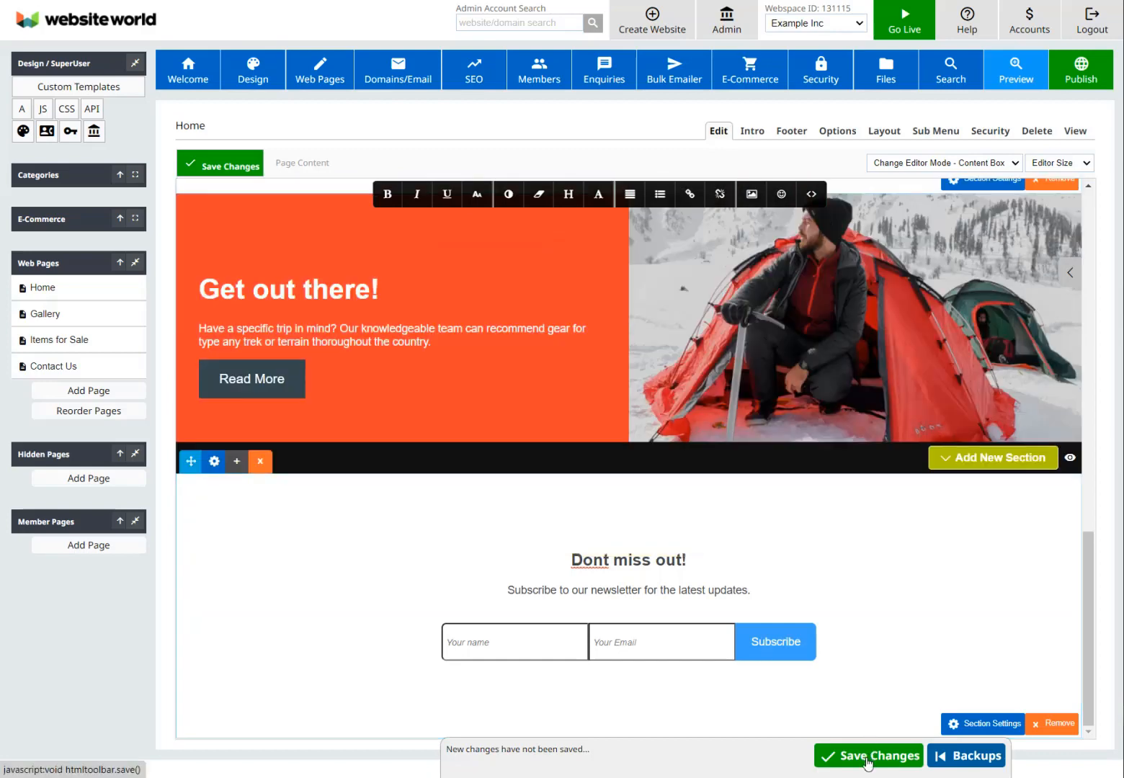
{"action": "left_click", "coordinate": [868, 756]}
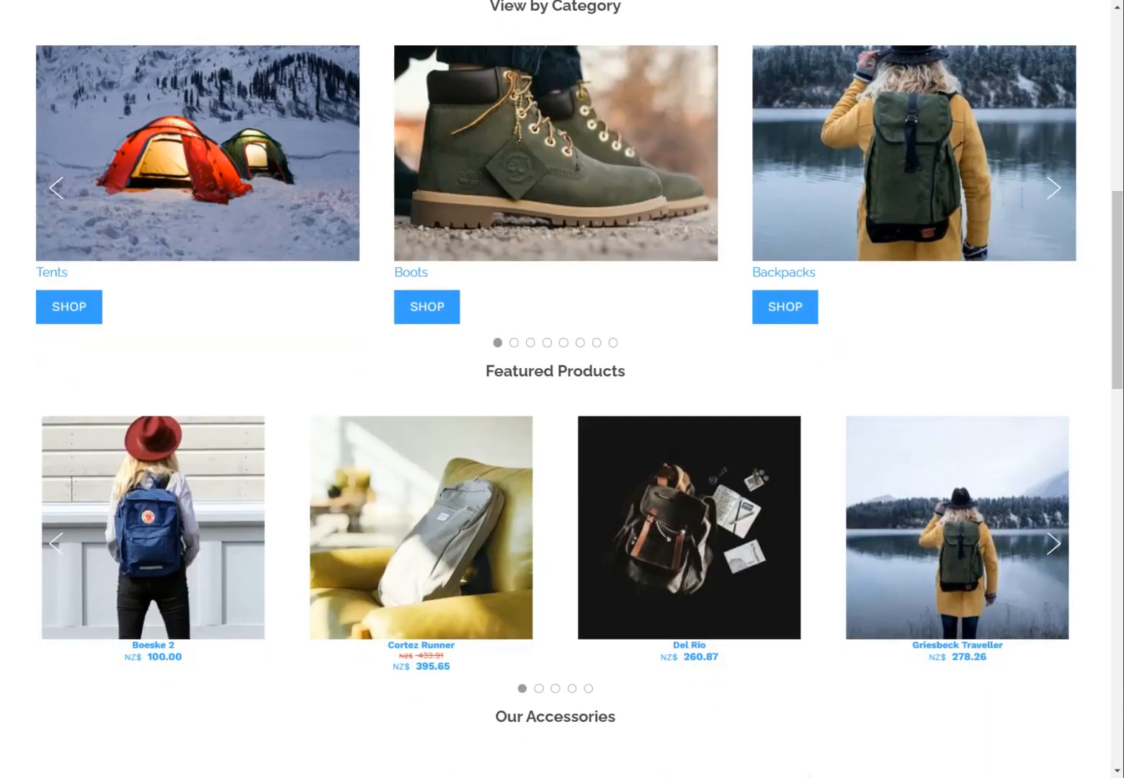
Step: Review the home page preview from the hero banner down through the product sections and newsletter form to the footer
{"action": "left_click_drag", "start_coordinate": [1119, 263], "coordinate": [1114, 70]}
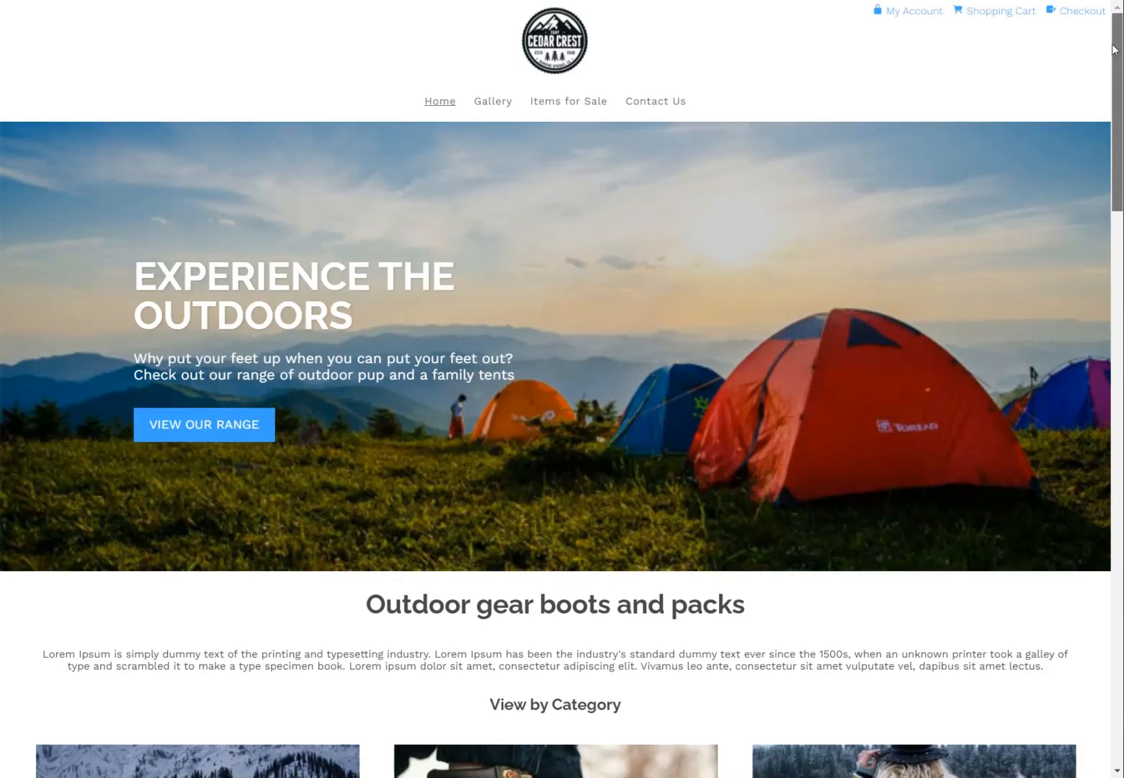
{"action": "scroll", "coordinate": [1114, 49], "scroll_direction": "down", "scroll_amount": 8}
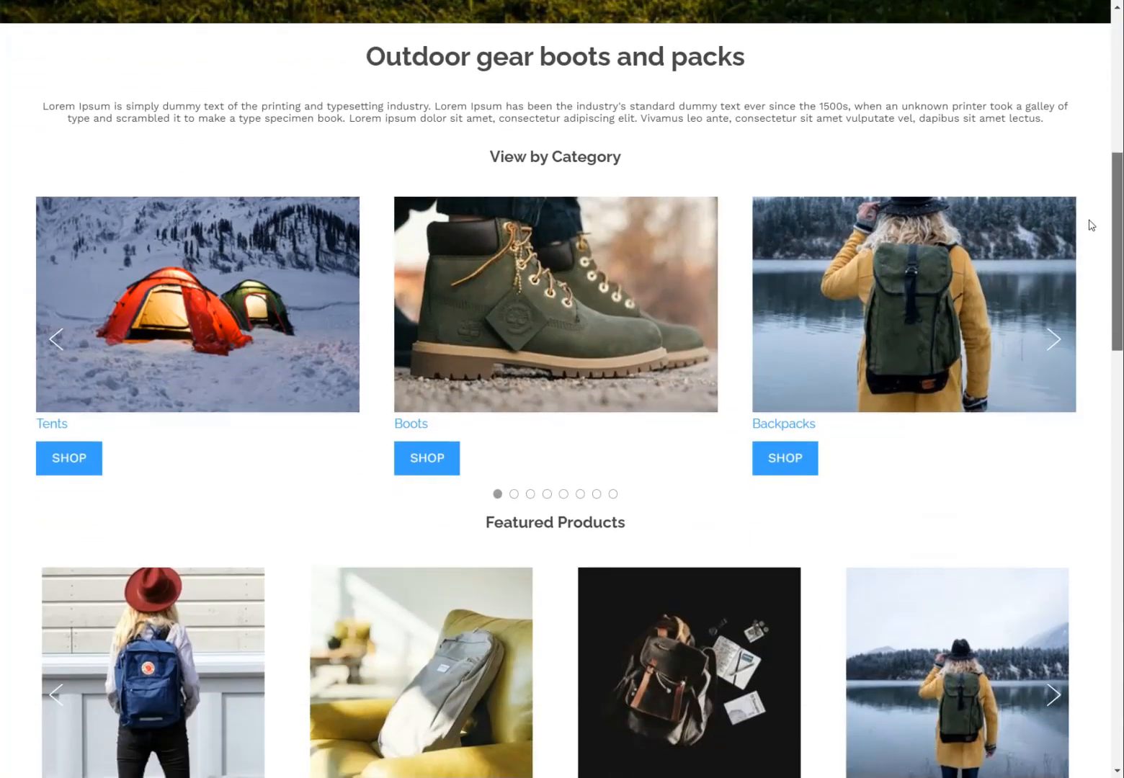
{"action": "scroll", "coordinate": [1088, 252], "scroll_direction": "down", "scroll_amount": 6}
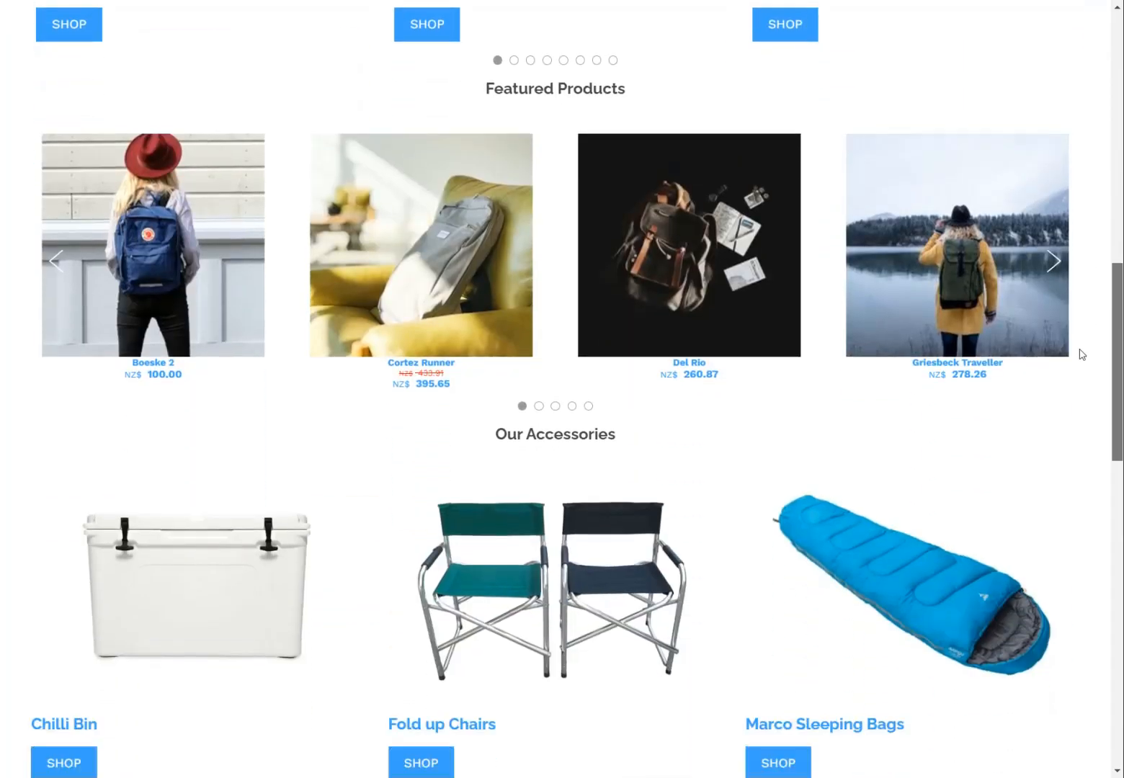
{"action": "scroll", "coordinate": [1080, 354], "scroll_direction": "down", "scroll_amount": 5}
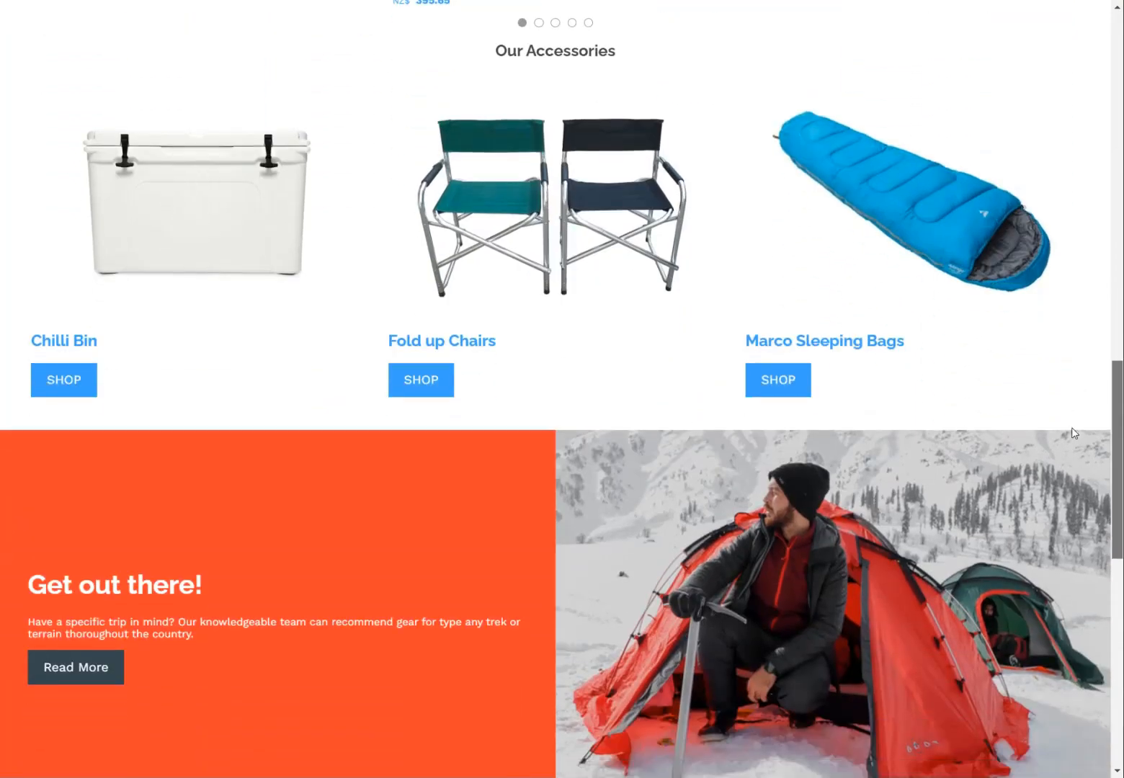
{"action": "scroll", "coordinate": [1072, 459], "scroll_direction": "down", "scroll_amount": 3}
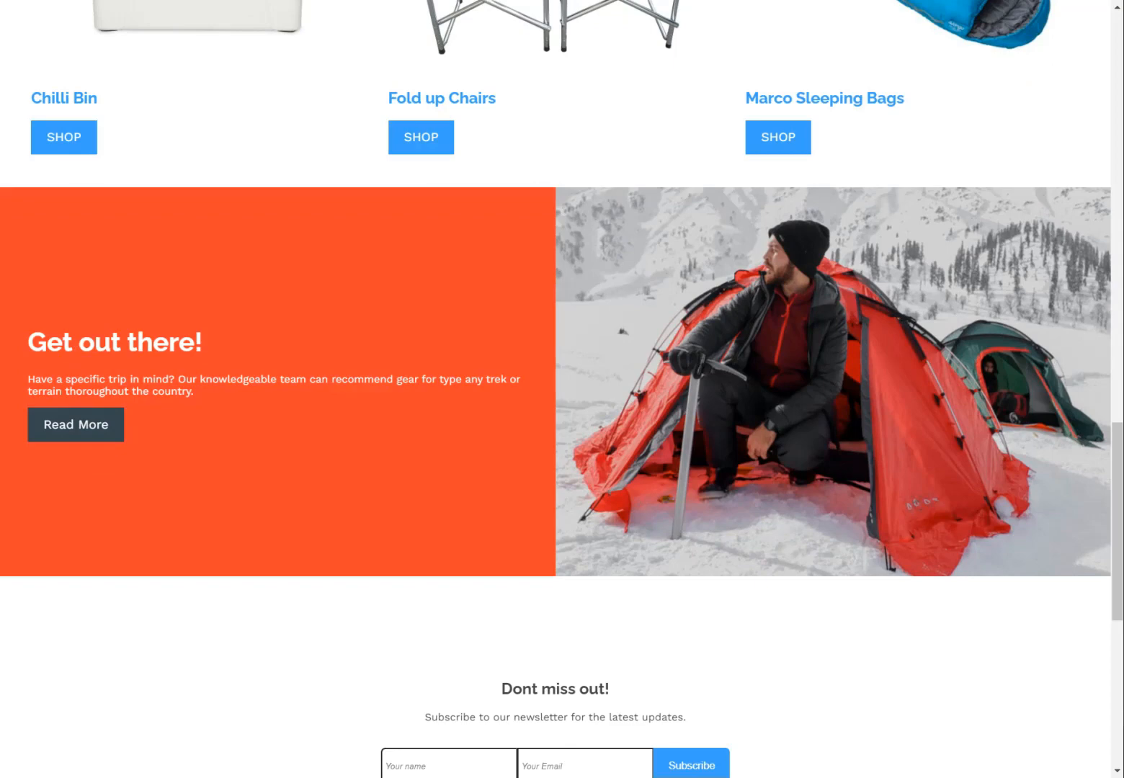
{"action": "scroll", "coordinate": [1117, 519], "scroll_direction": "down", "scroll_amount": 5}
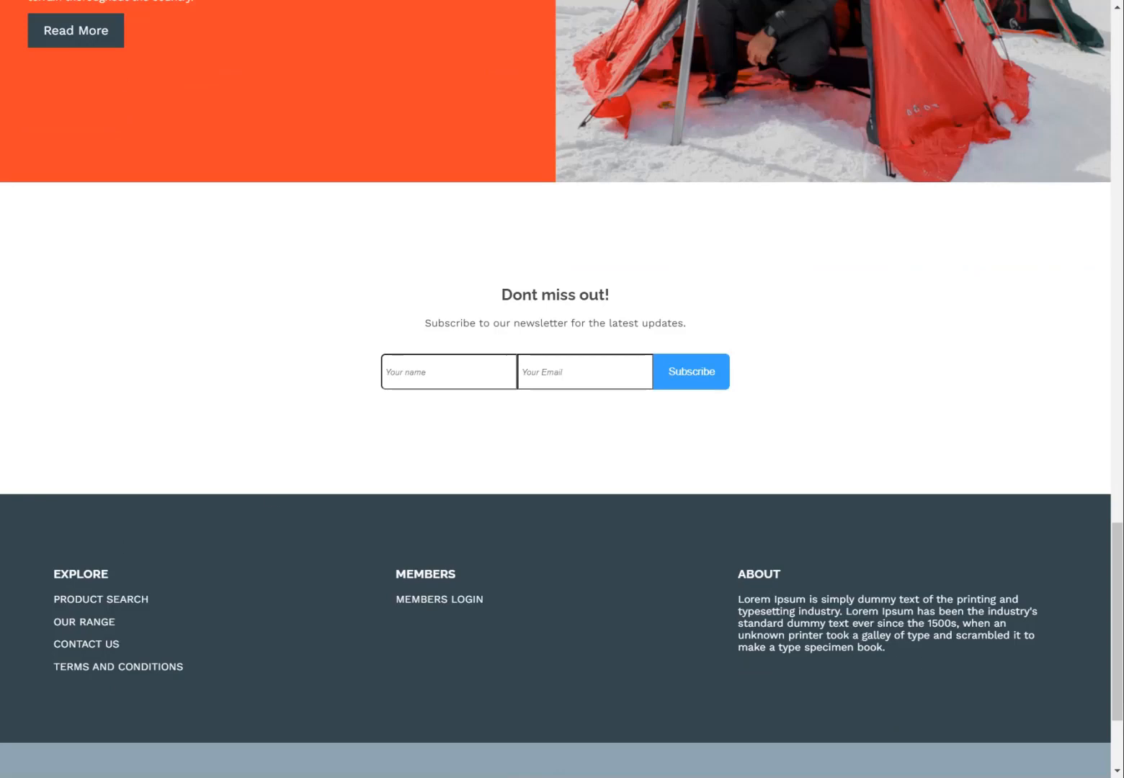
Step: Return to the site editor and open the Website Footer from the design options for editing
{"action": "left_click", "coordinate": [274, 1]}
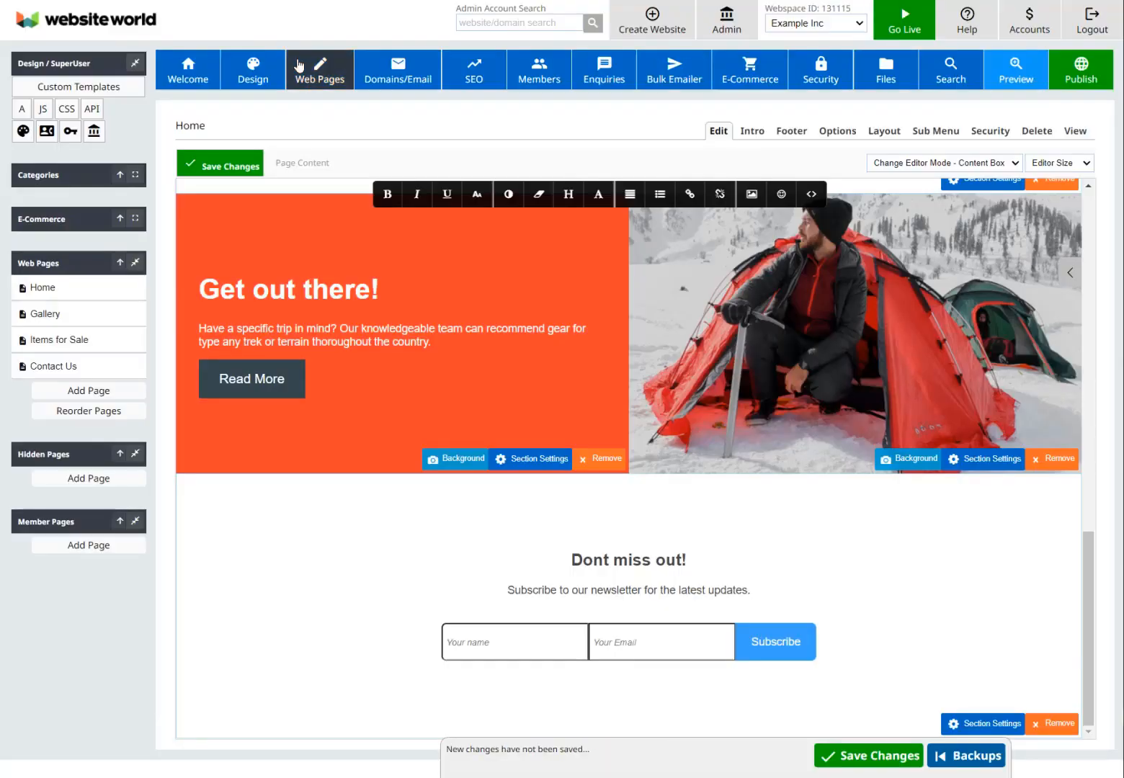
{"action": "left_click", "coordinate": [259, 81]}
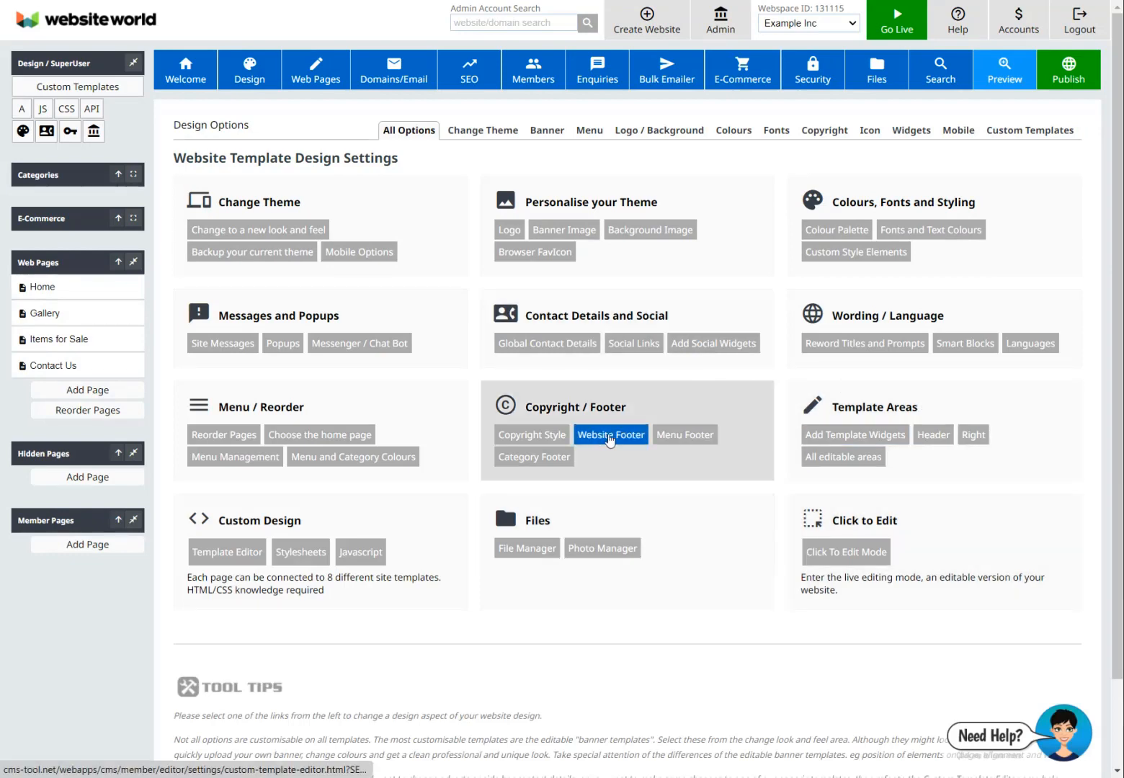
{"action": "left_click", "coordinate": [609, 436]}
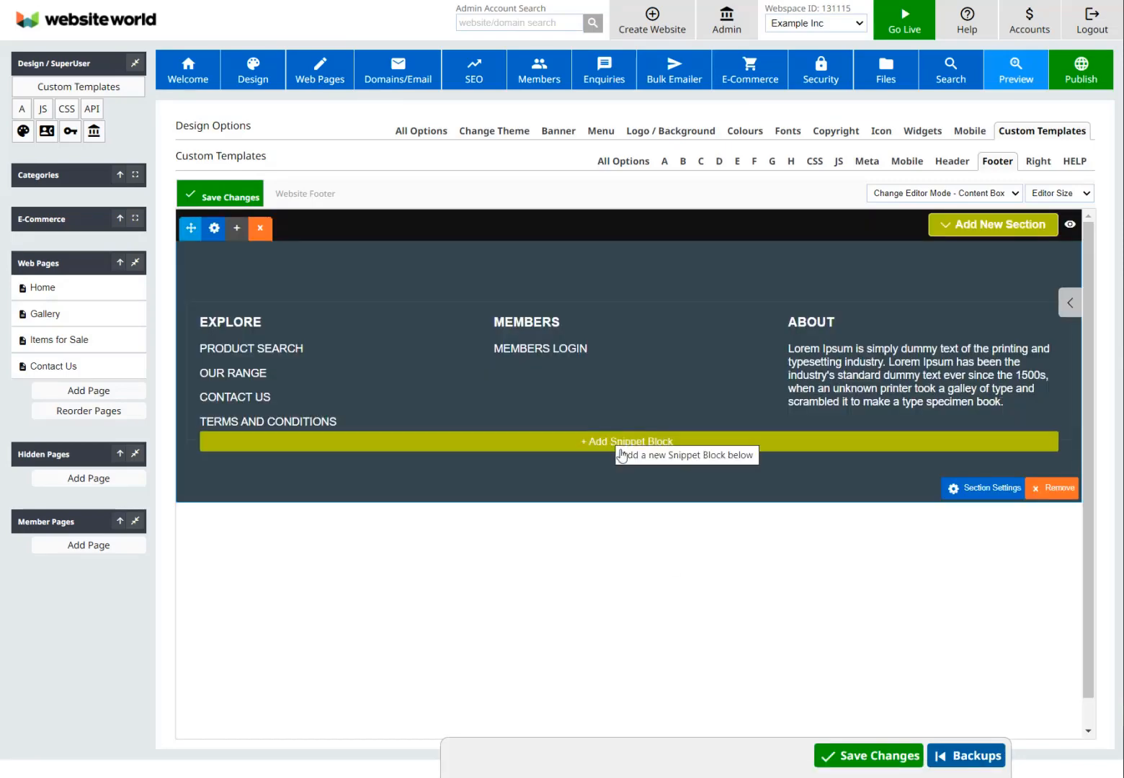
{"action": "mouse_move", "coordinate": [739, 293]}
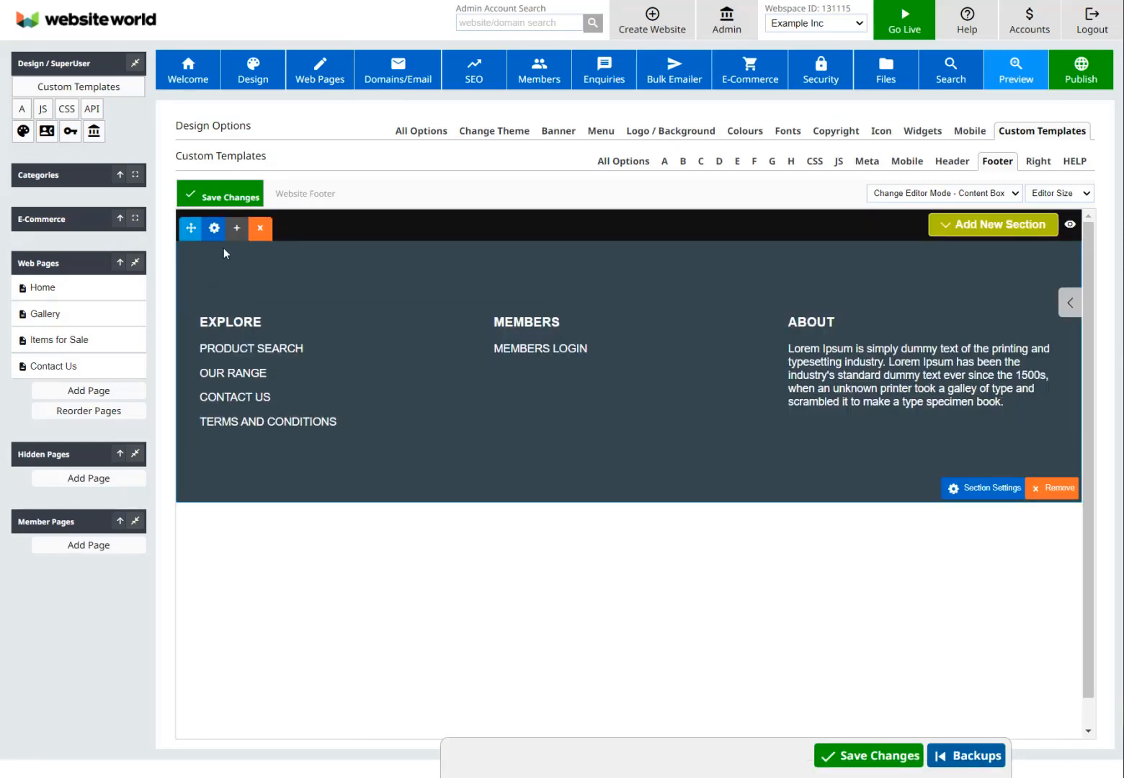
{"action": "left_click", "coordinate": [366, 356]}
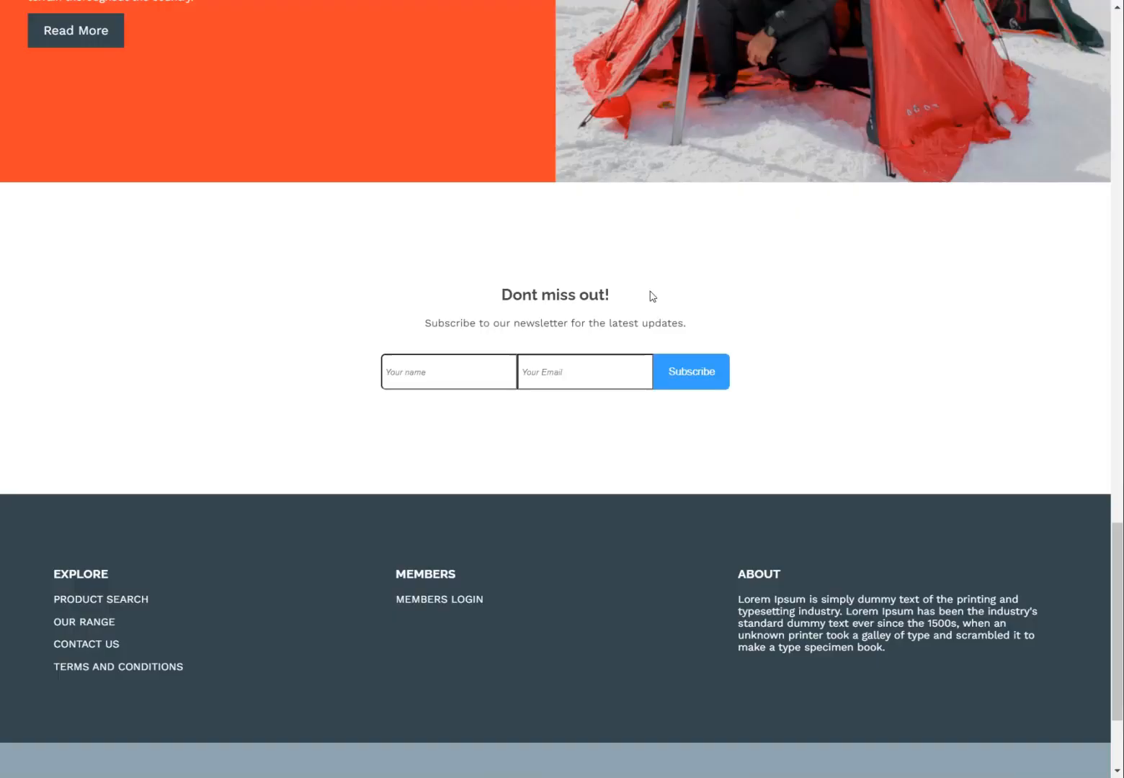
Step: Look over the previewed home page again, checking the hero banner, main heading, category and product sections
{"action": "scroll", "coordinate": [649, 290], "scroll_direction": "up", "scroll_amount": 10}
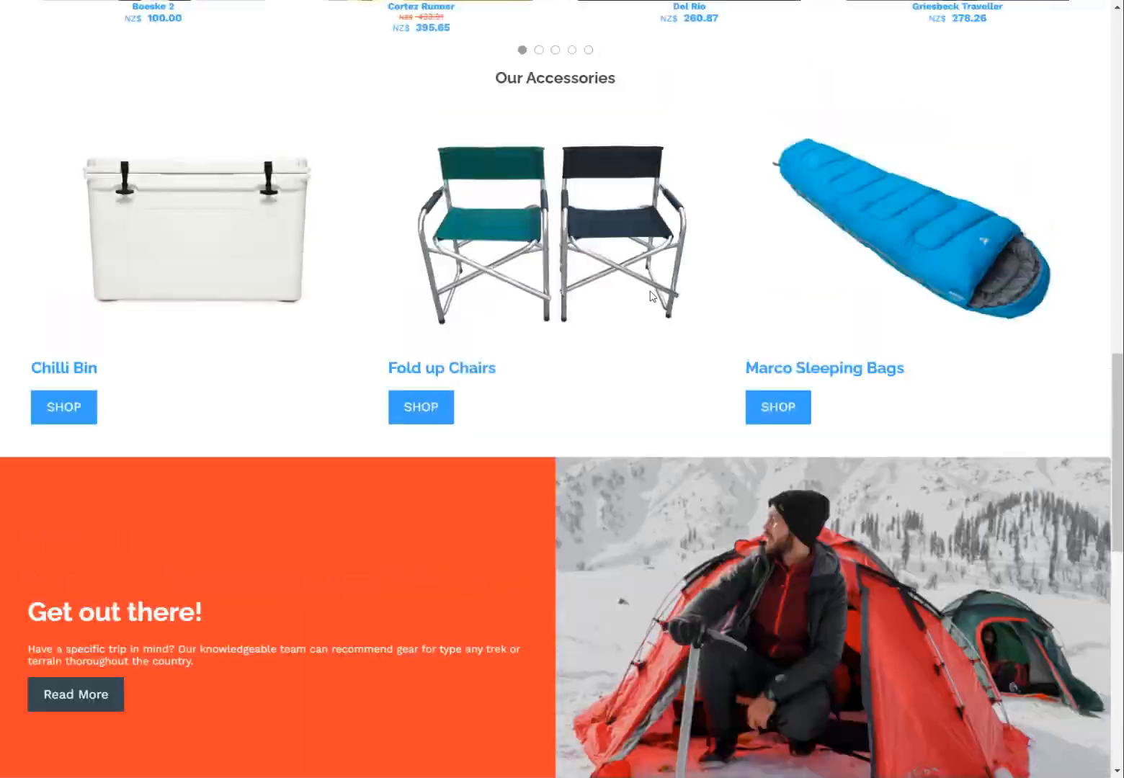
{"action": "scroll", "coordinate": [649, 291], "scroll_direction": "up", "scroll_amount": 8}
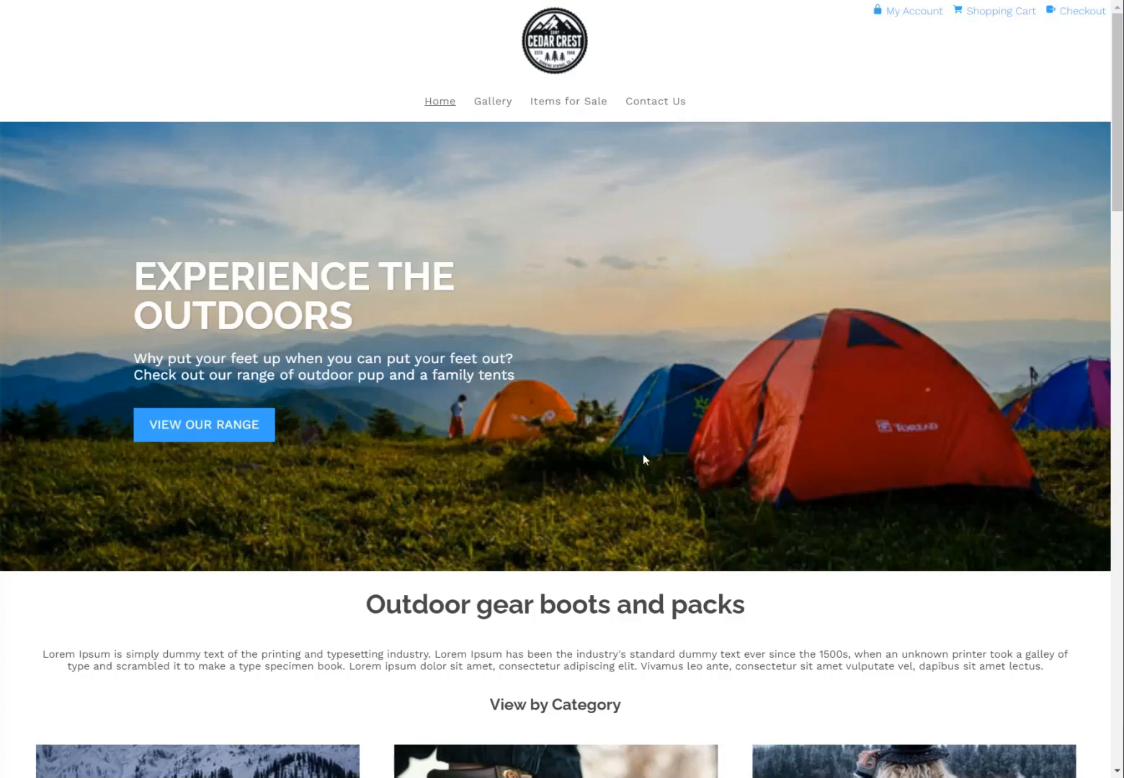
{"action": "scroll", "coordinate": [643, 459], "scroll_direction": "down", "scroll_amount": 3}
{"action": "scroll", "coordinate": [403, 404], "scroll_direction": "down", "scroll_amount": 6}
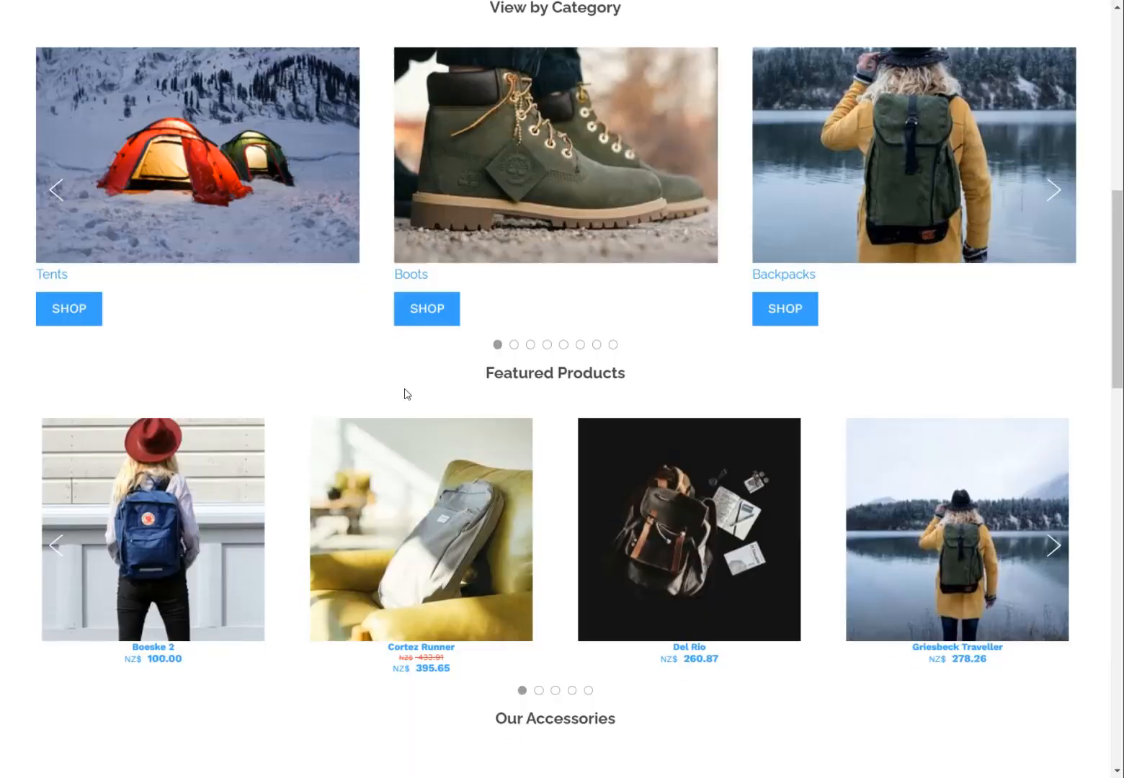
{"action": "scroll", "coordinate": [404, 391], "scroll_direction": "up", "scroll_amount": 6}
{"action": "left_click_drag", "start_coordinate": [438, 372], "coordinate": [569, 375]}
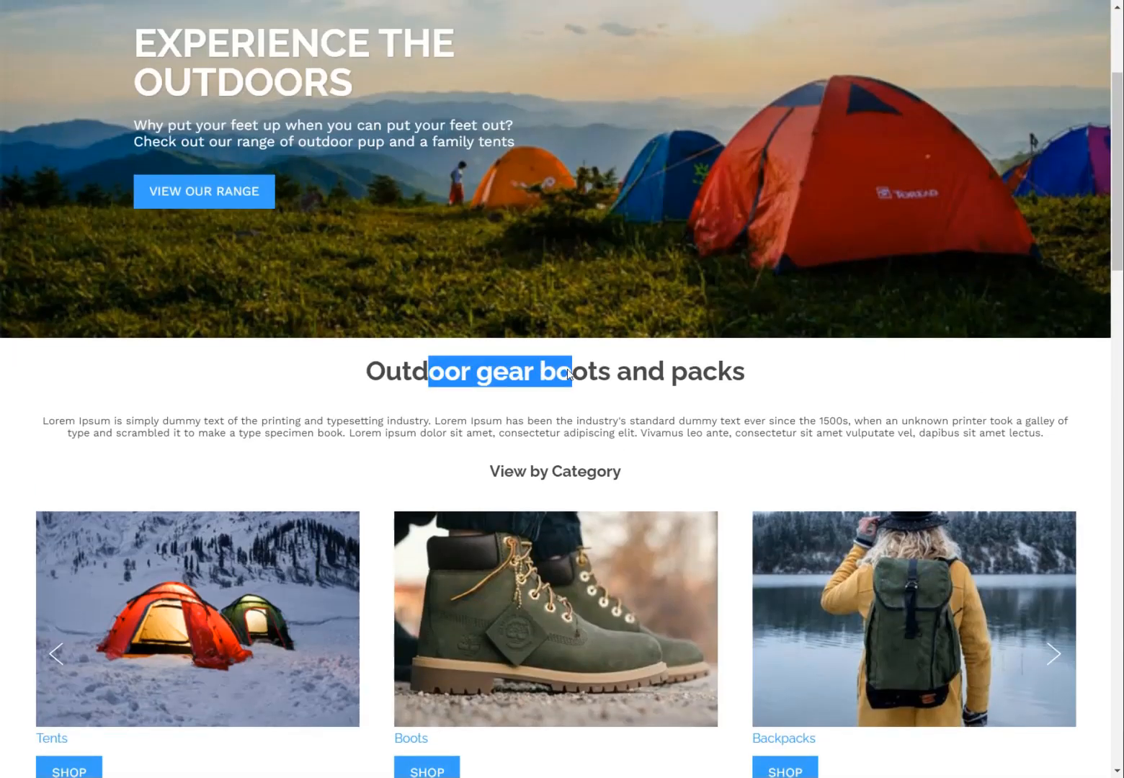
{"action": "left_click", "coordinate": [303, 386]}
{"action": "scroll", "coordinate": [391, 372], "scroll_direction": "up", "scroll_amount": 3}
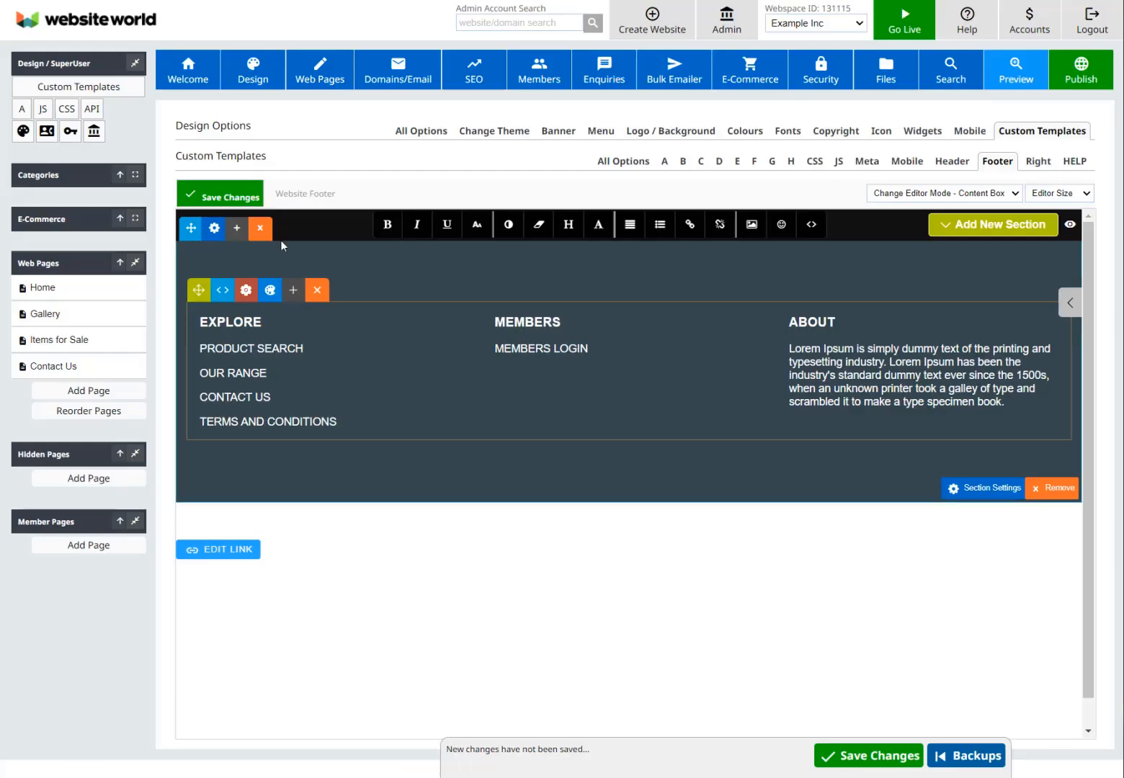
Step: Open the Home page for editing, set its main heading section's vertical spacing to 80px, then save and preview the page
{"action": "left_click", "coordinate": [43, 288]}
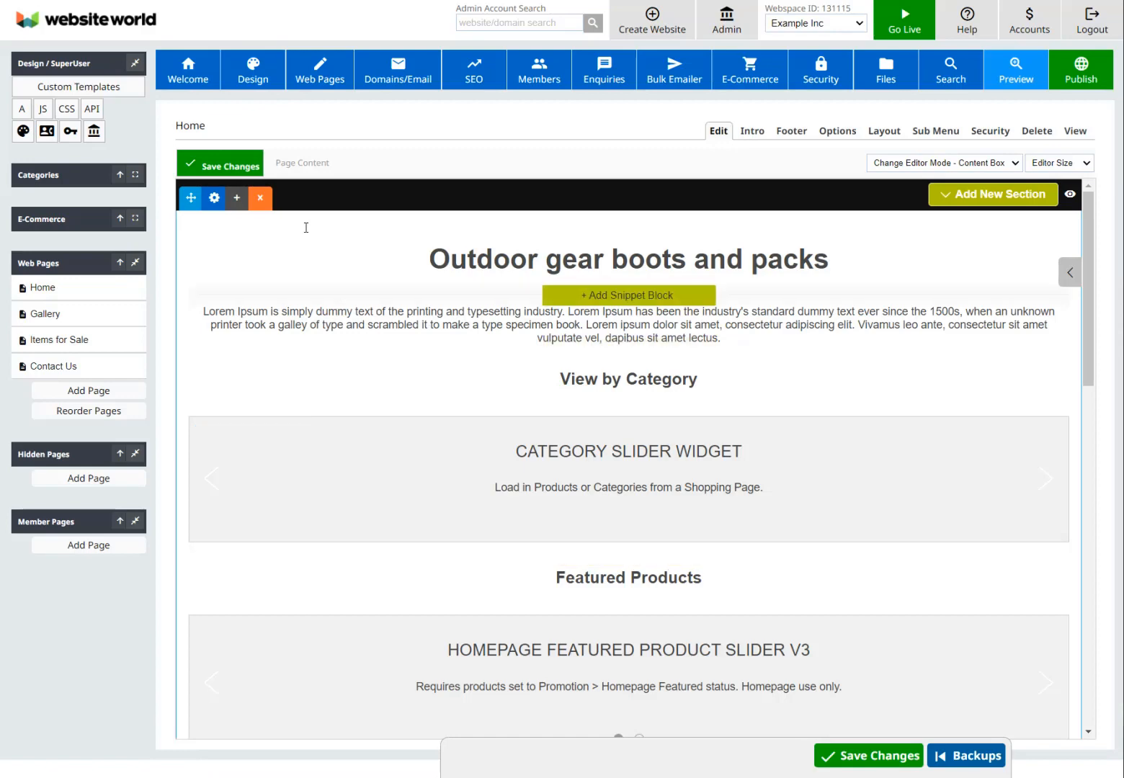
{"action": "left_click", "coordinate": [256, 227]}
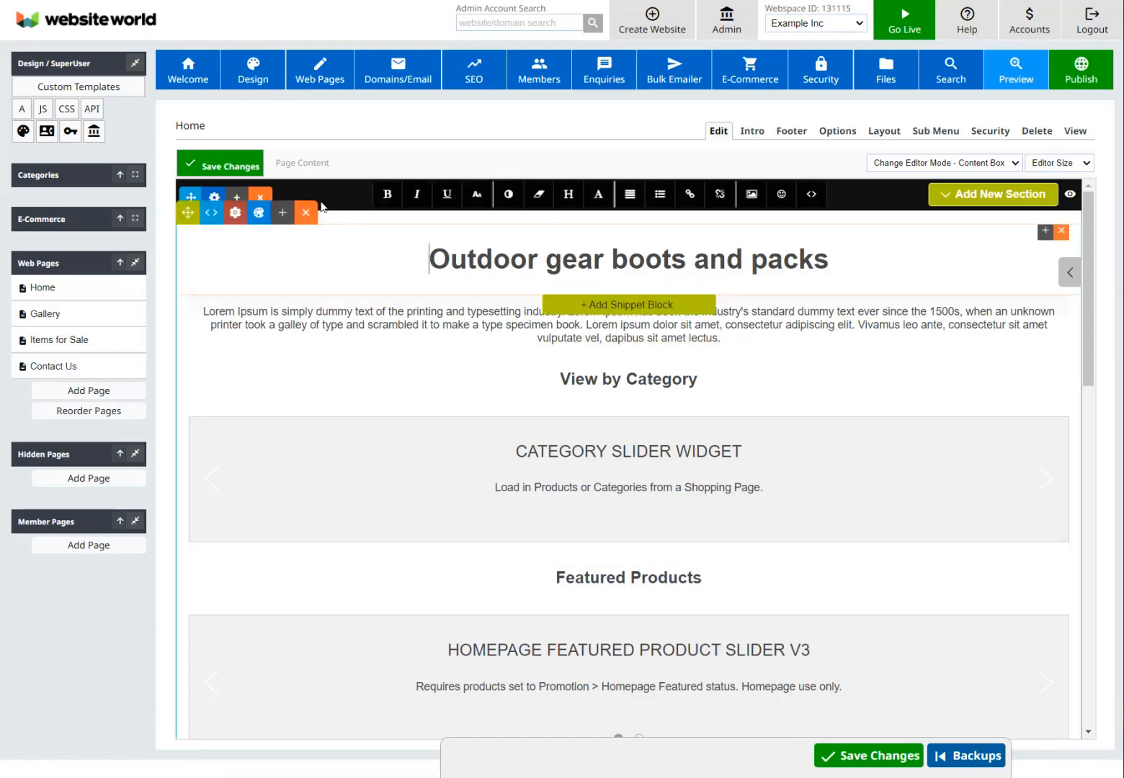
{"action": "left_click", "coordinate": [214, 197]}
{"action": "left_click", "coordinate": [945, 296]}
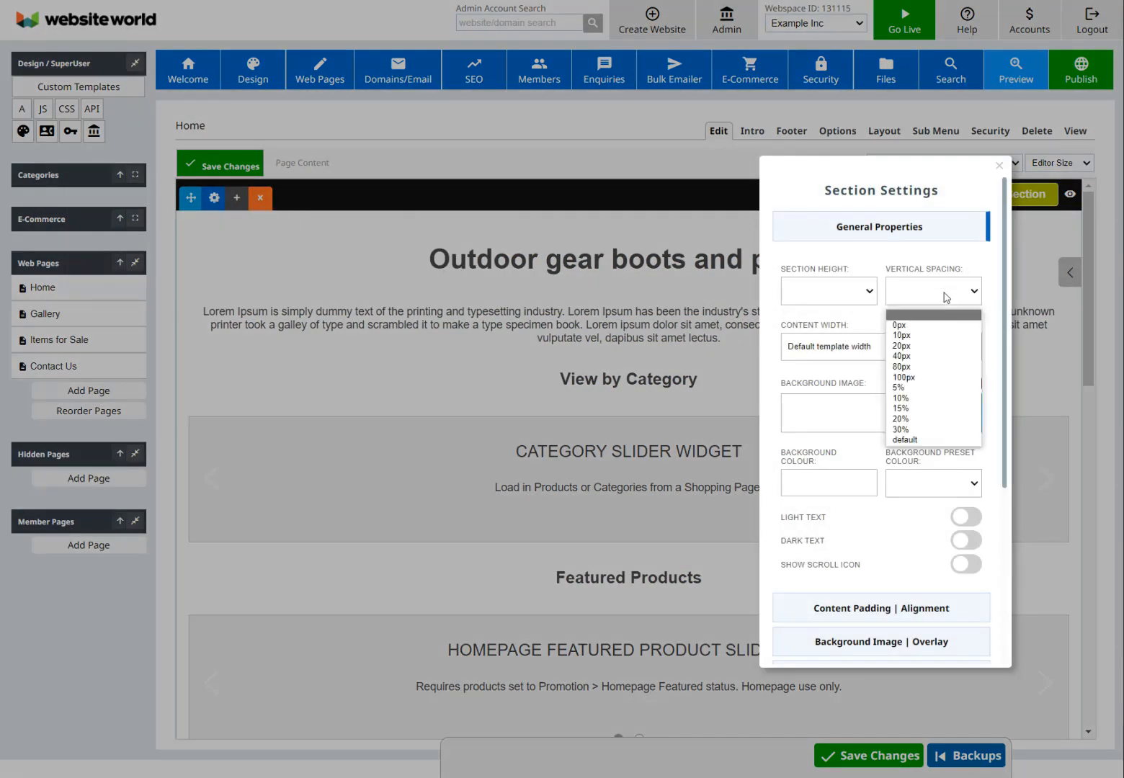
{"action": "left_click", "coordinate": [937, 367]}
{"action": "left_click", "coordinate": [487, 243]}
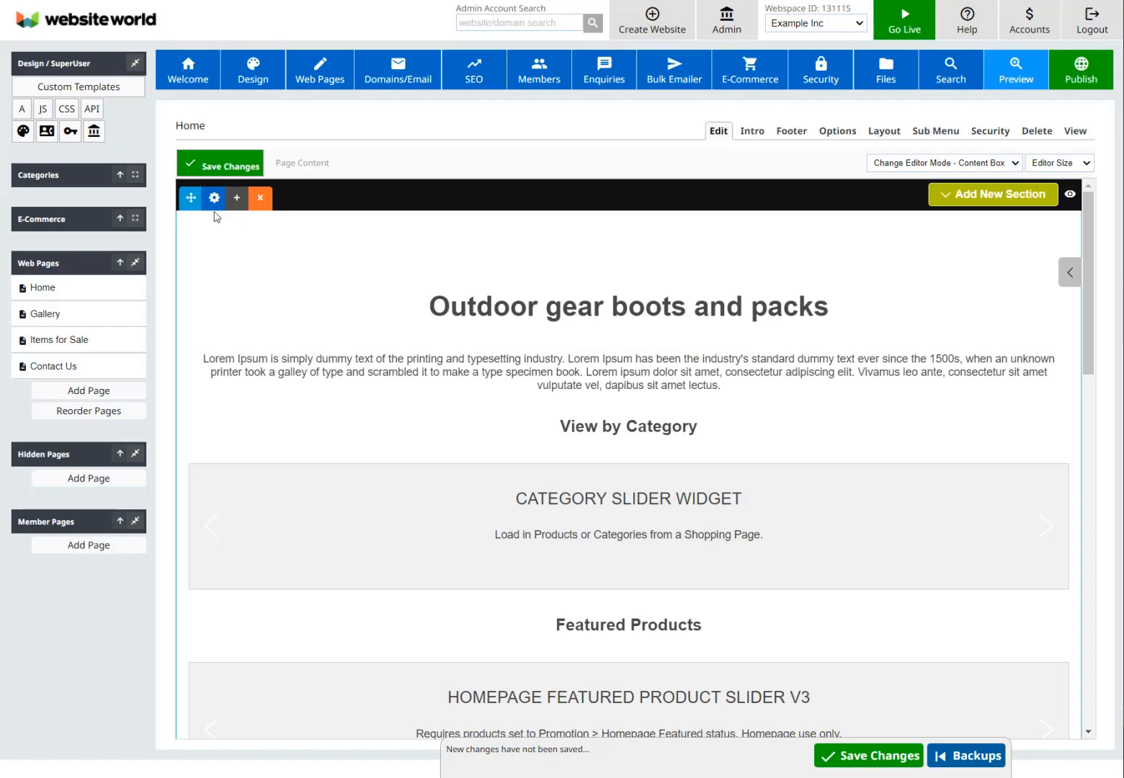
{"action": "left_click", "coordinate": [873, 755]}
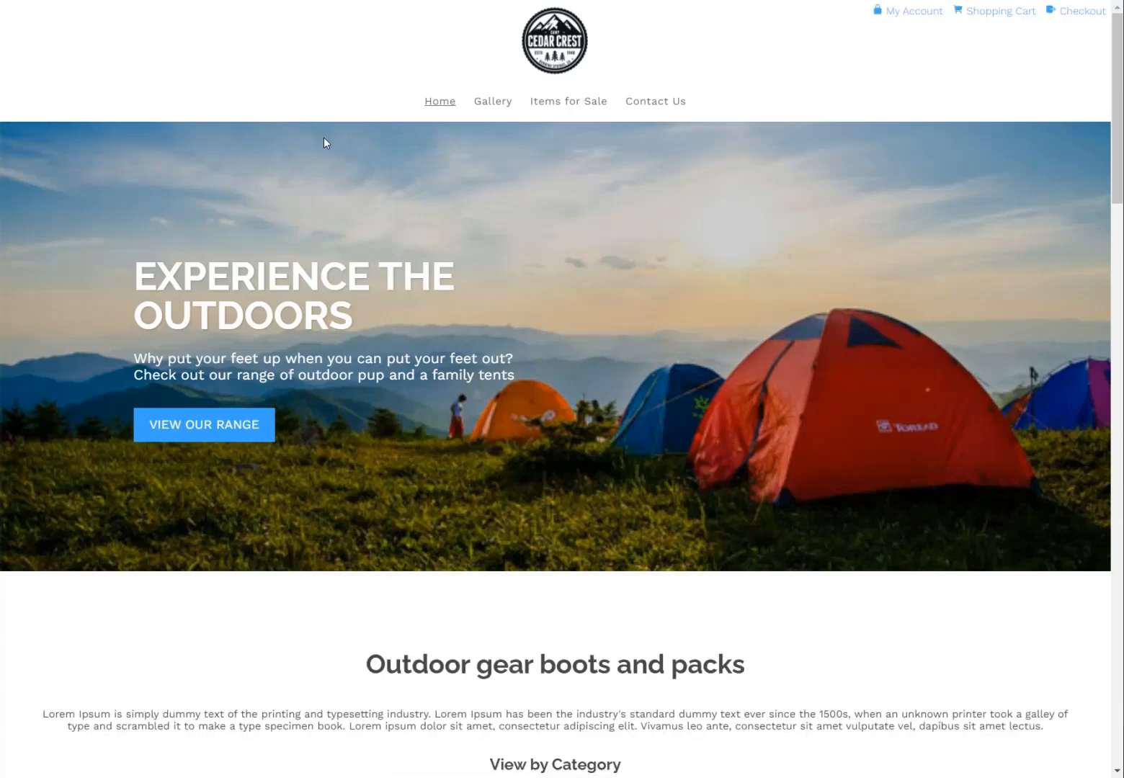
{"action": "scroll", "coordinate": [324, 141], "scroll_direction": "down", "scroll_amount": 4}
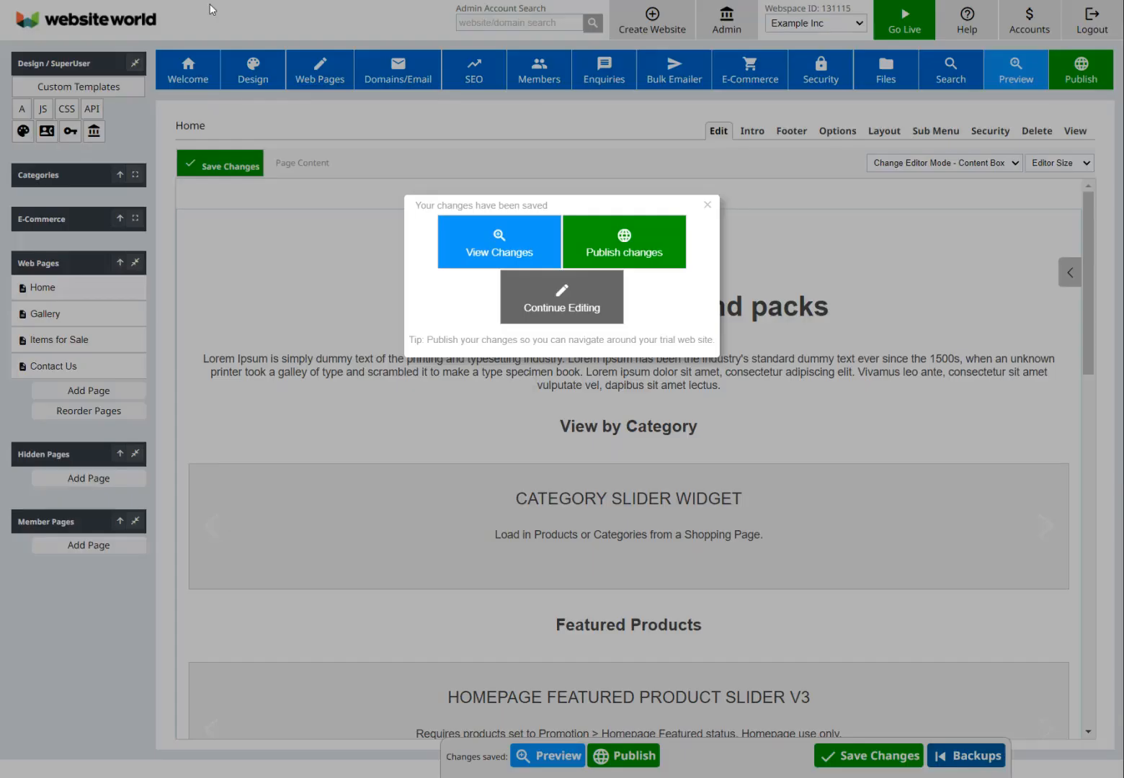
Step: Set the main heading section's vertical spacing to 40px and save the Home page
{"action": "left_click", "coordinate": [402, 240]}
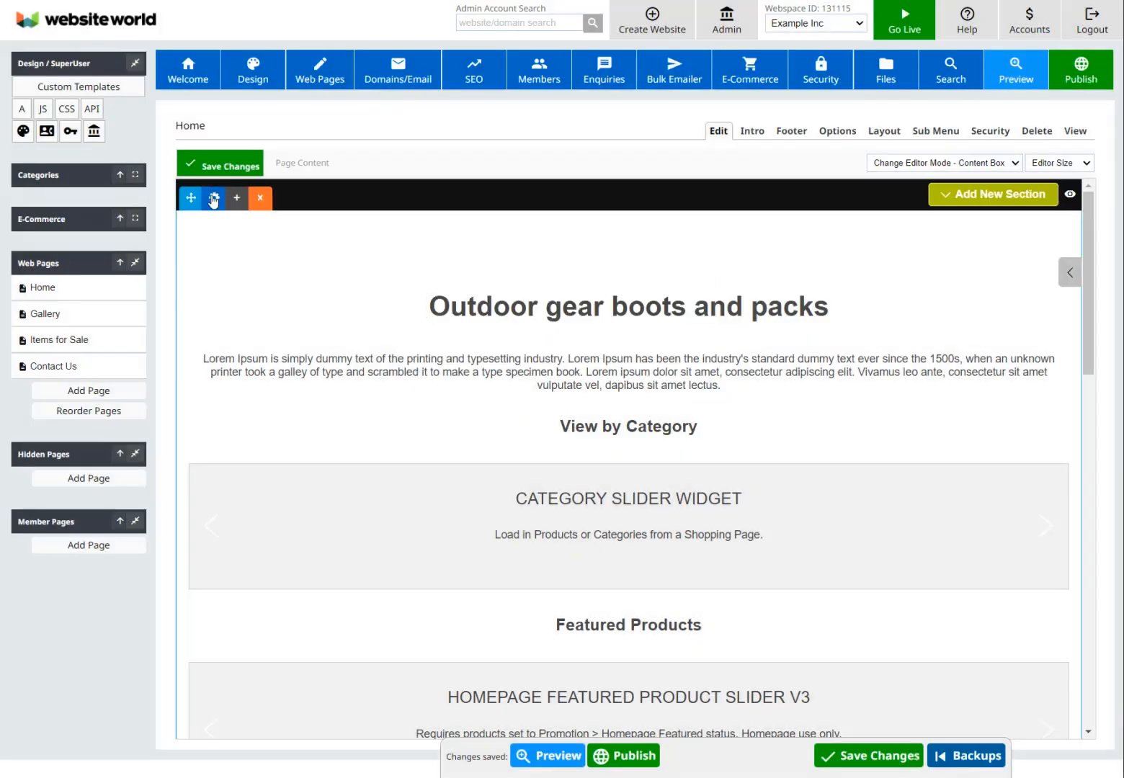
{"action": "left_click", "coordinate": [214, 197]}
{"action": "left_click", "coordinate": [932, 290]}
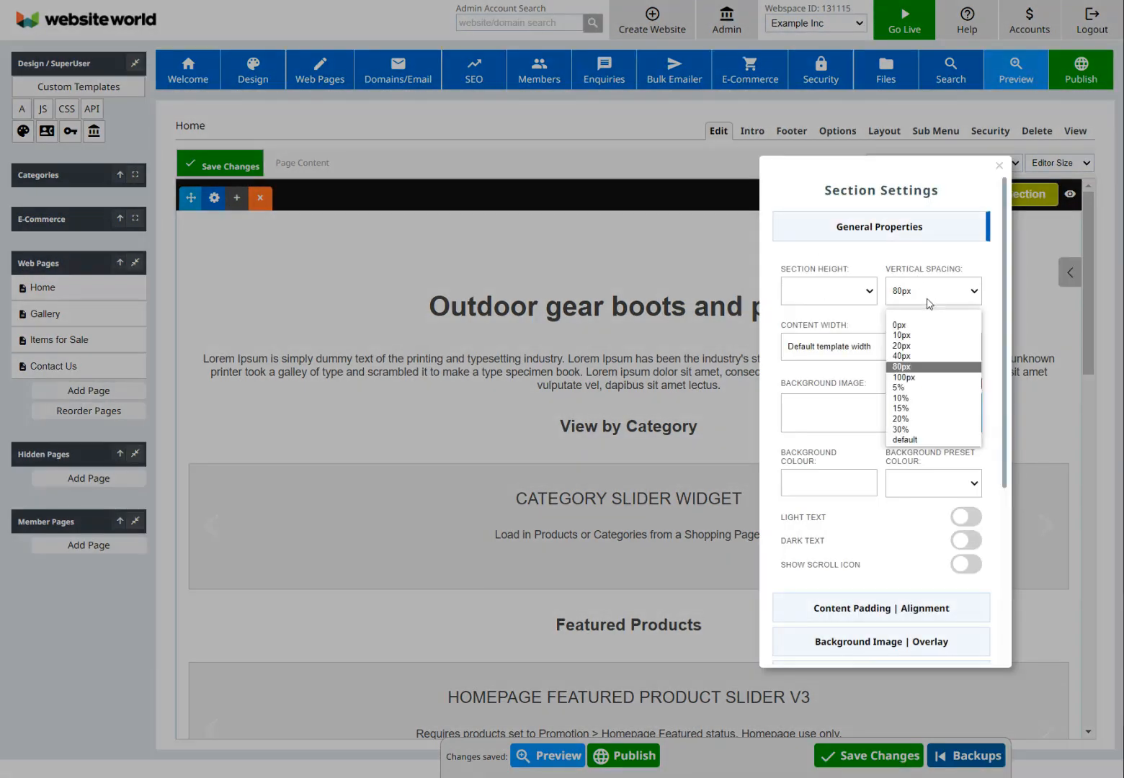
{"action": "left_click", "coordinate": [909, 357]}
{"action": "left_click", "coordinate": [338, 286]}
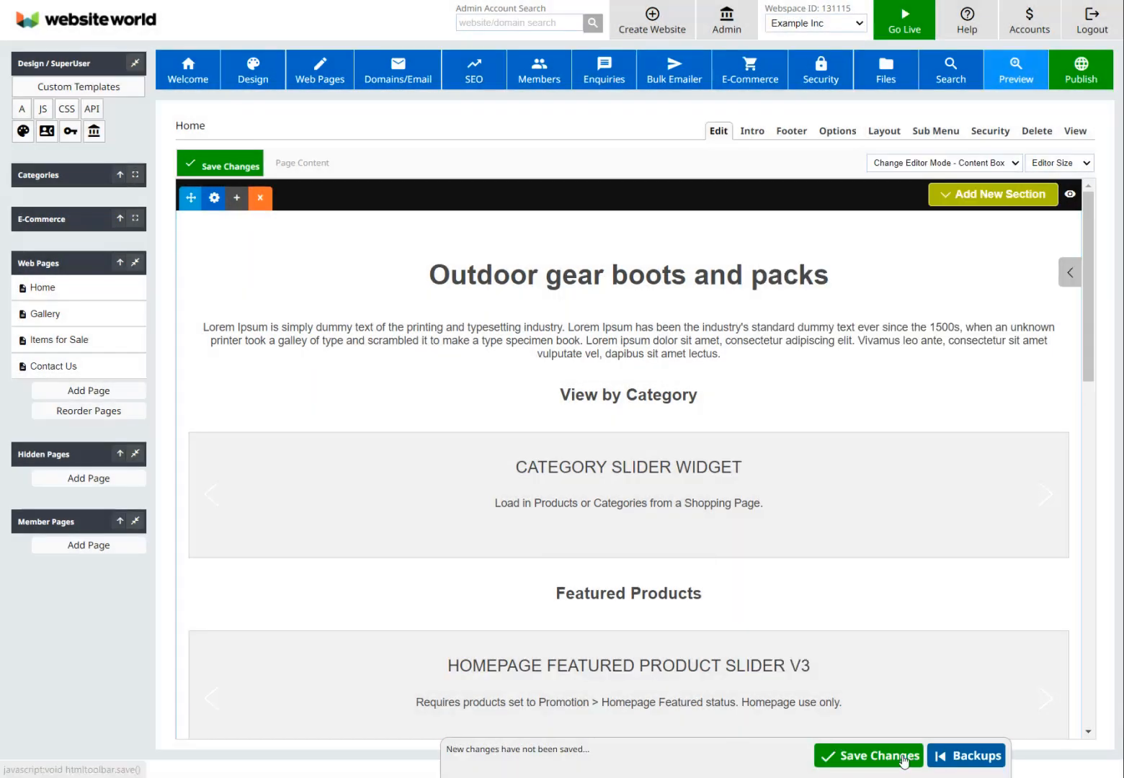
{"action": "key", "text": "ctrl+s"}
Step: Review the spacing around the main heading and the category, featured product and accessory sections in the home page preview
{"action": "key", "text": "ctrl+Tab"}
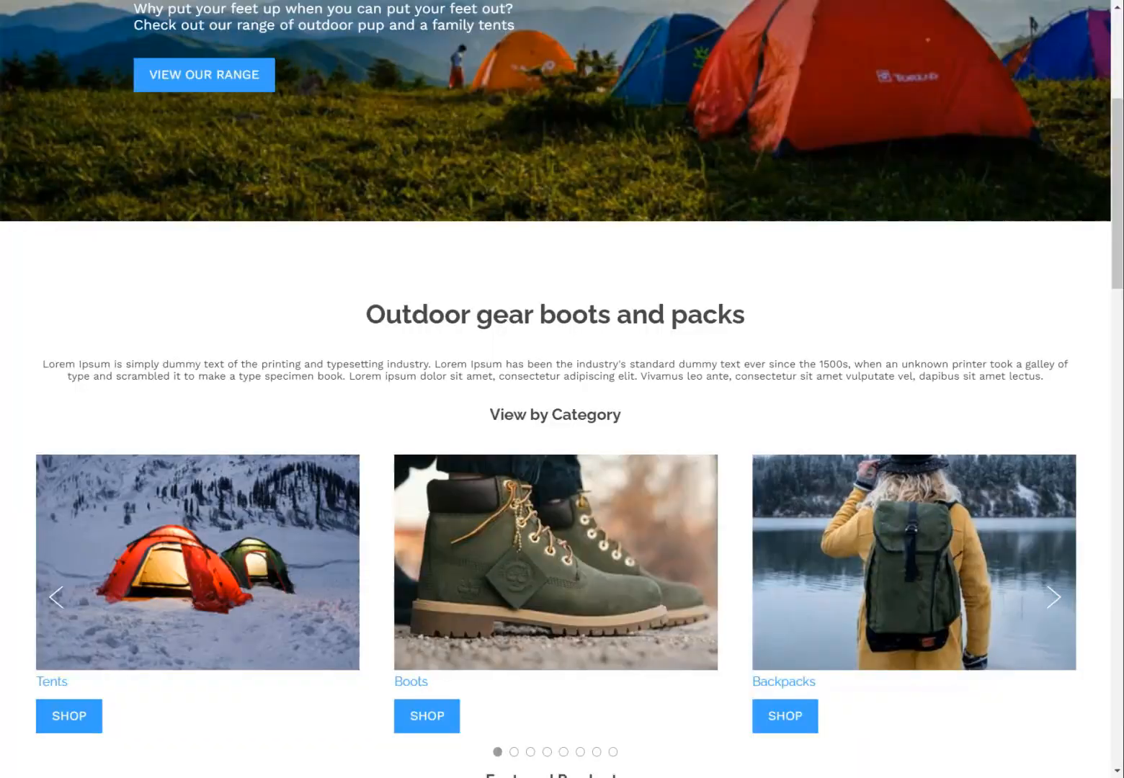
{"action": "scroll", "coordinate": [239, 93], "scroll_direction": "down", "scroll_amount": 5}
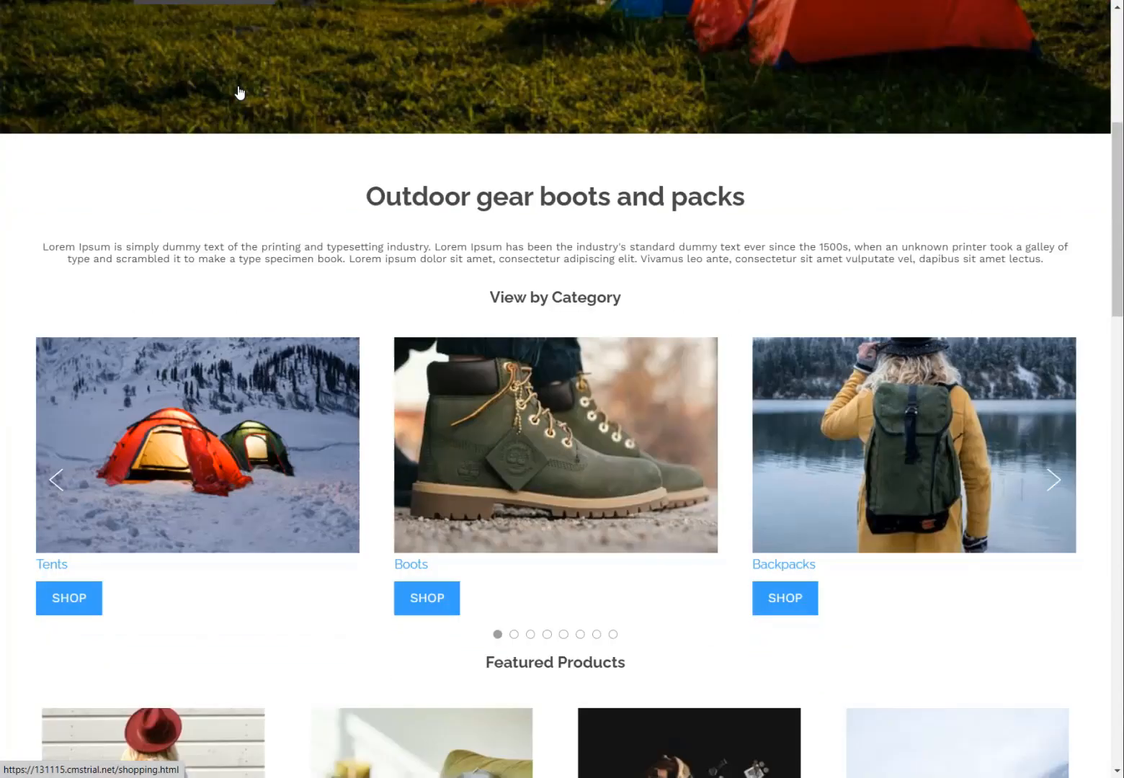
{"action": "scroll", "coordinate": [240, 91], "scroll_direction": "down", "scroll_amount": 5}
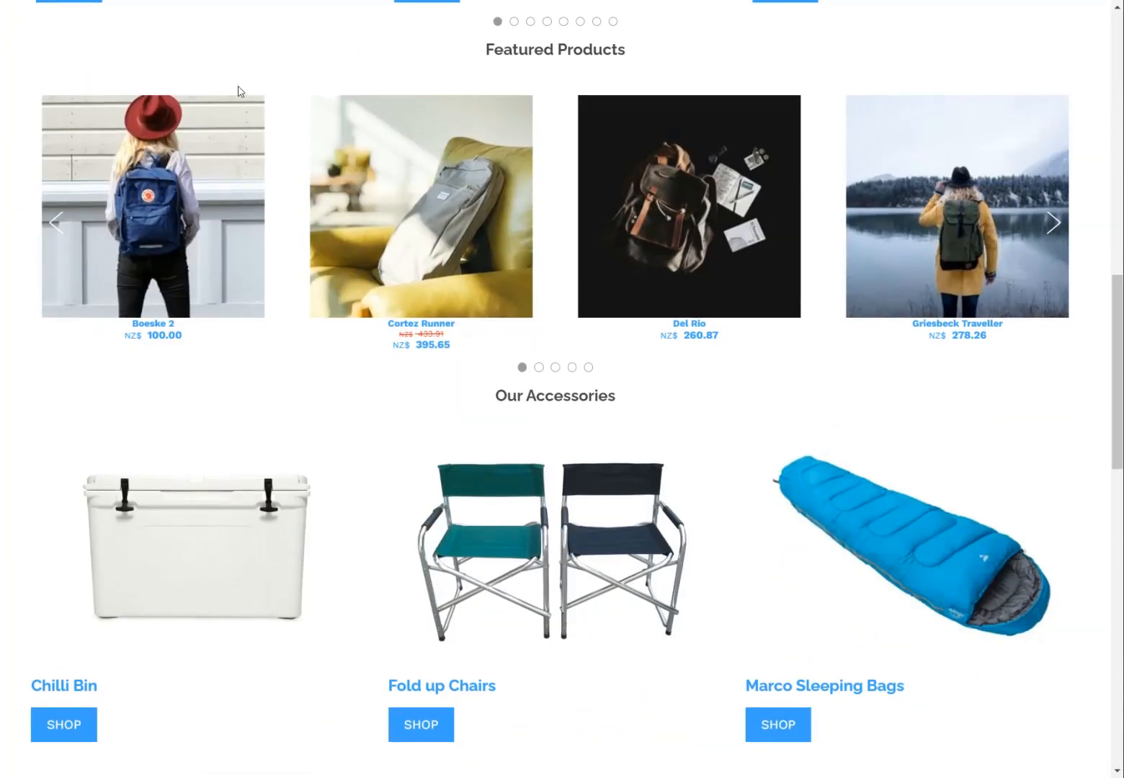
{"action": "scroll", "coordinate": [239, 91], "scroll_direction": "down", "scroll_amount": 5}
{"action": "scroll", "coordinate": [240, 91], "scroll_direction": "up", "scroll_amount": 15}
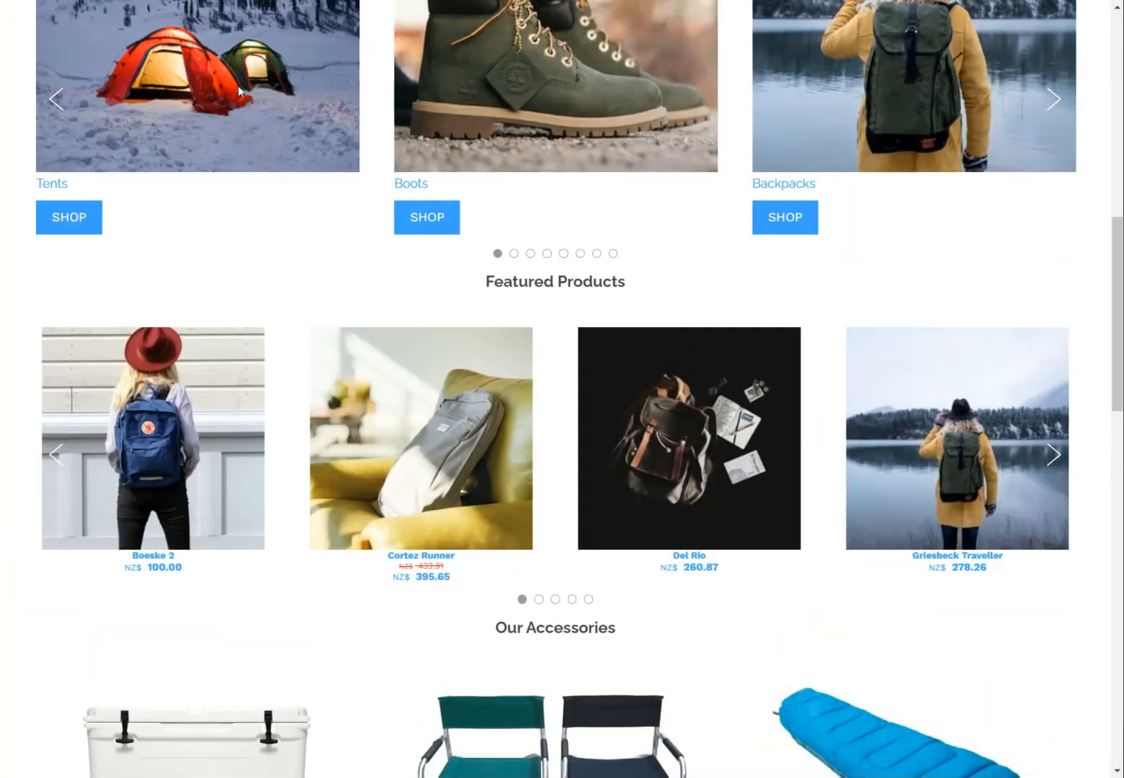
{"action": "scroll", "coordinate": [239, 92], "scroll_direction": "up", "scroll_amount": 2}
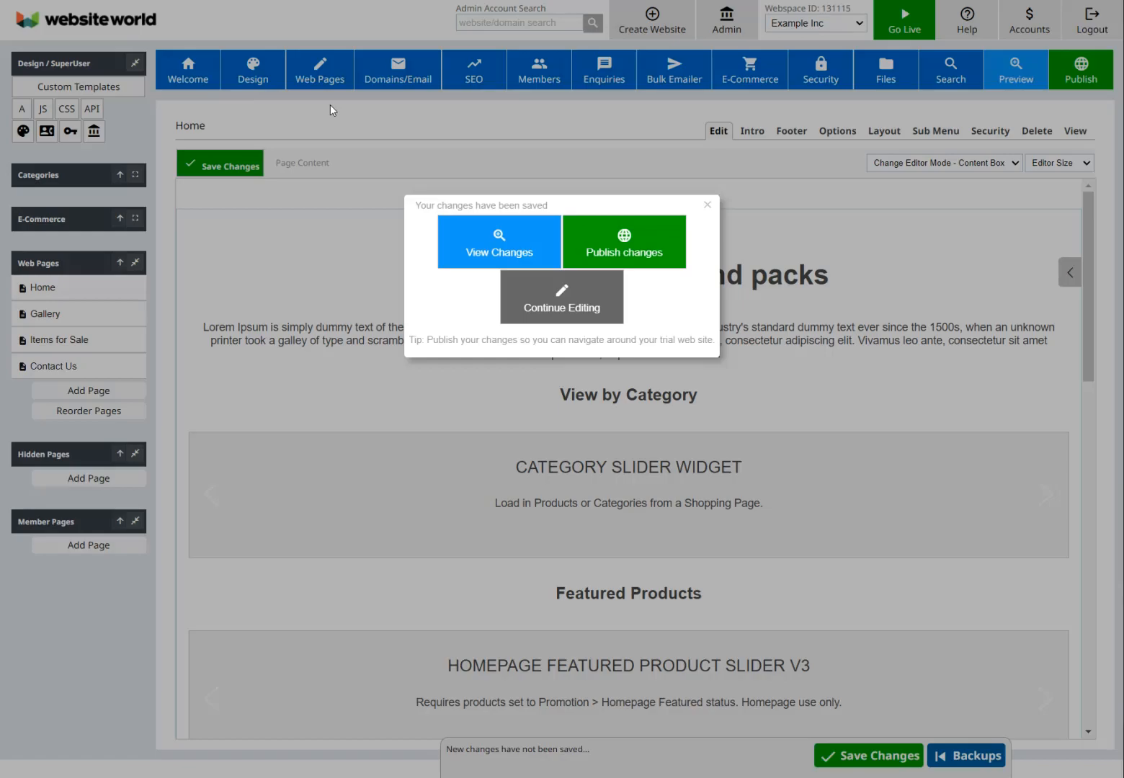
Step: Open the font settings in the design options and set the headings font to Barlow, sans-serif
{"action": "left_click", "coordinate": [332, 109]}
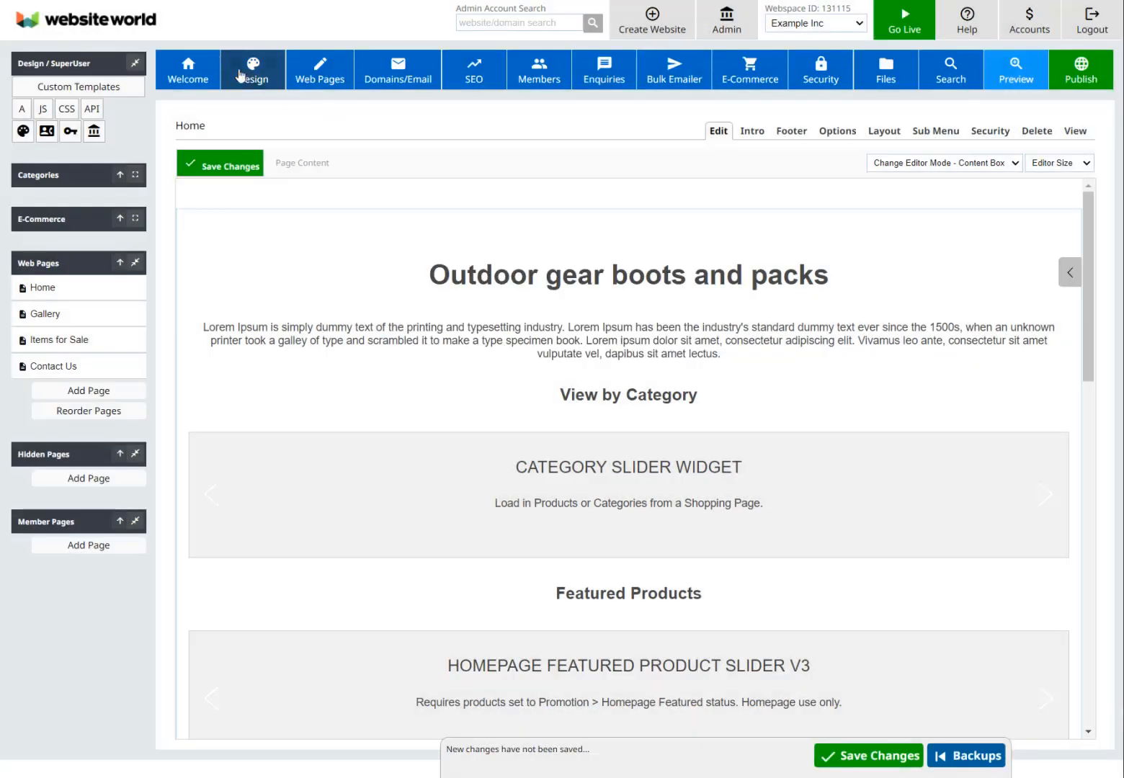
{"action": "left_click", "coordinate": [247, 72]}
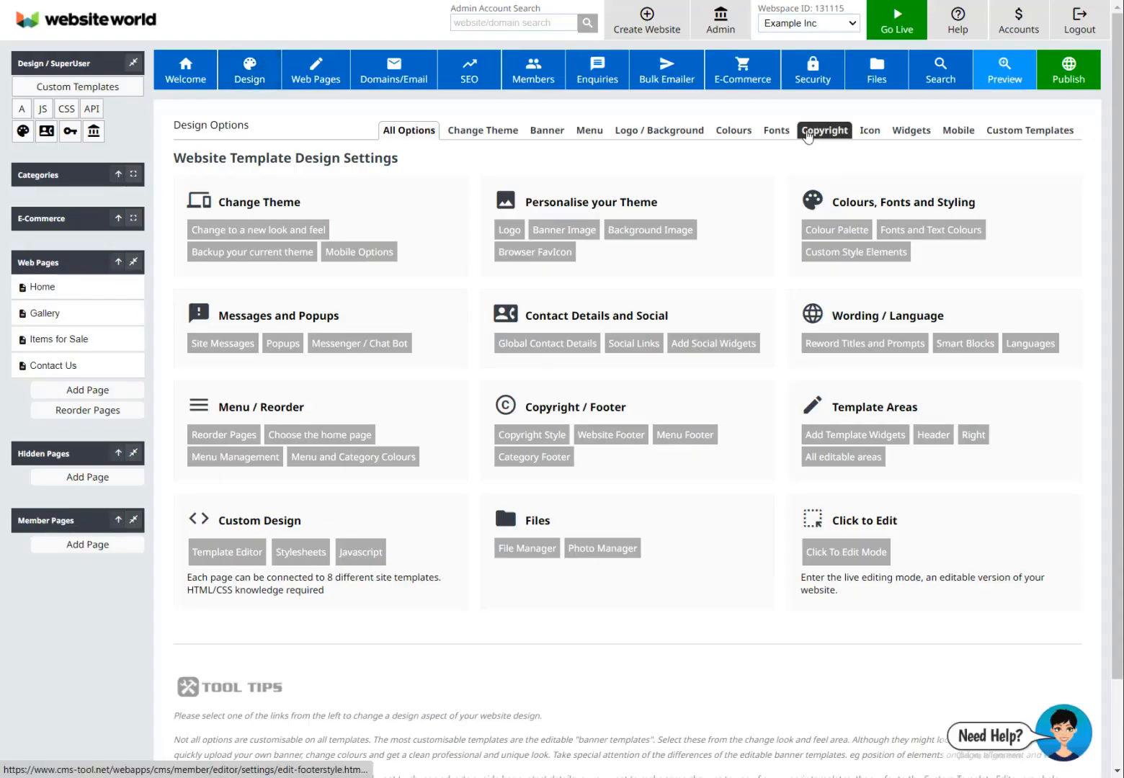
{"action": "left_click", "coordinate": [776, 132]}
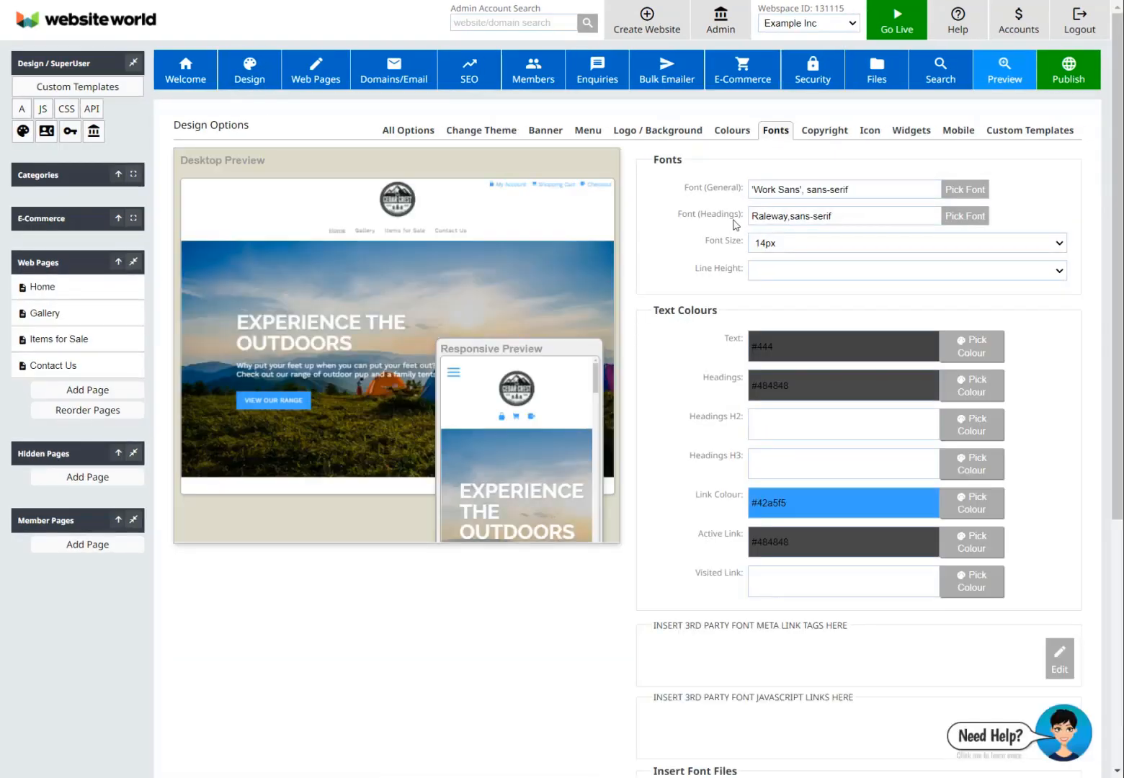
{"action": "left_click", "coordinate": [955, 216]}
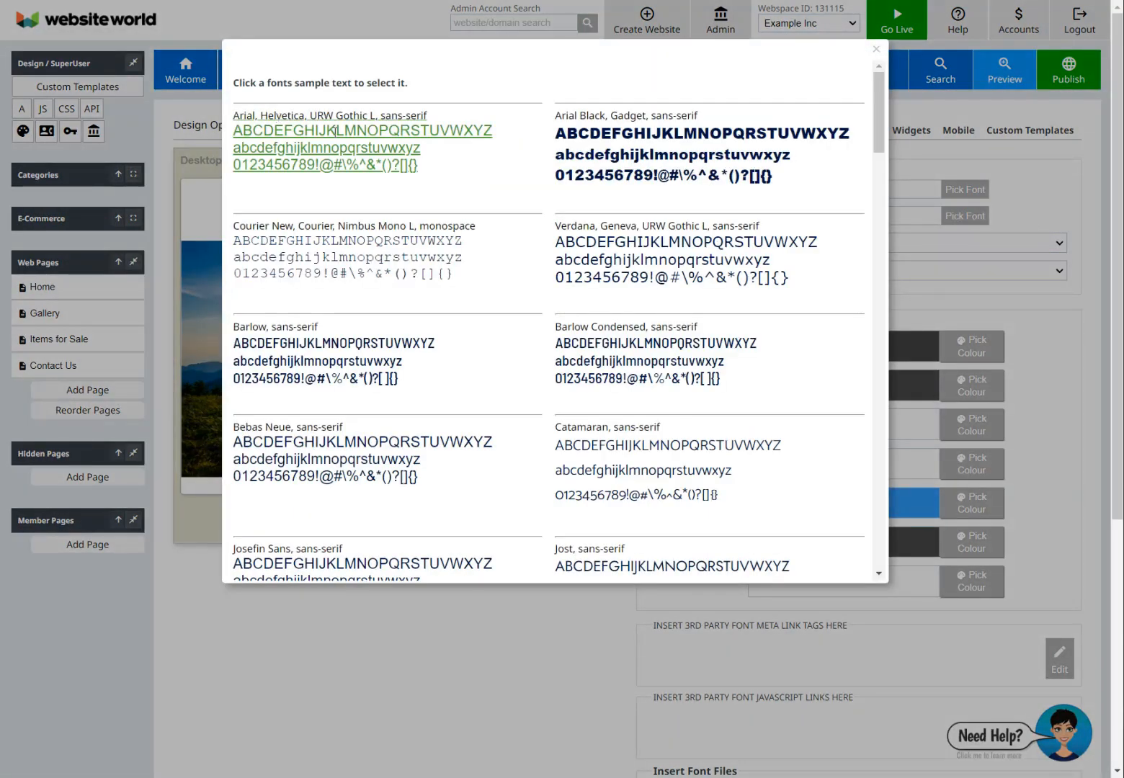
{"action": "left_click", "coordinate": [343, 344]}
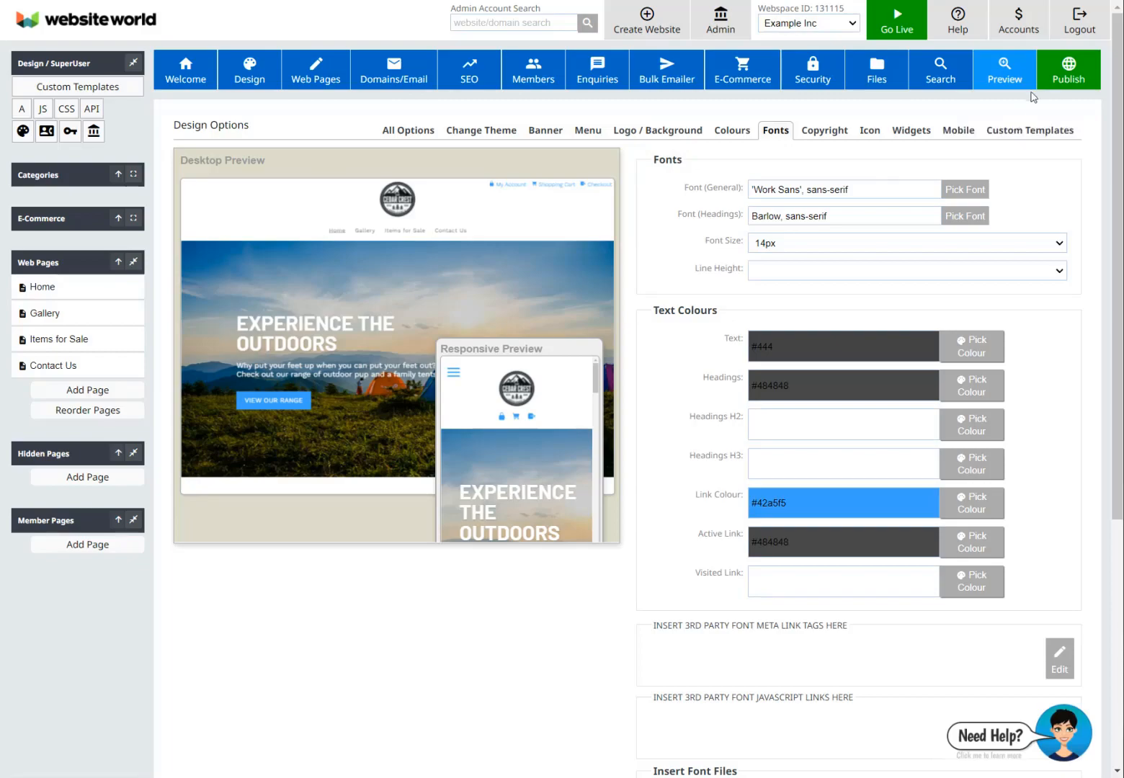
Step: Preview the website and examine the headings in the banner, main section, View by Category and Featured Products
{"action": "left_click", "coordinate": [1008, 70]}
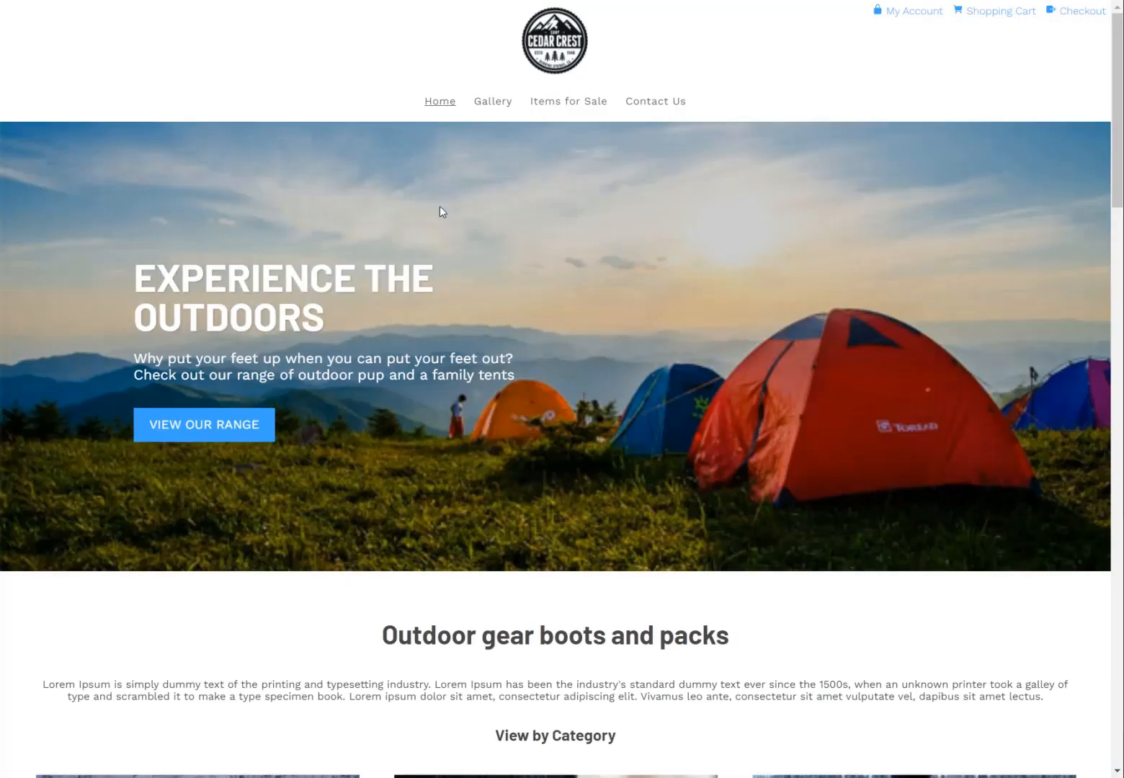
{"action": "scroll", "coordinate": [320, 249], "scroll_direction": "down", "scroll_amount": 8}
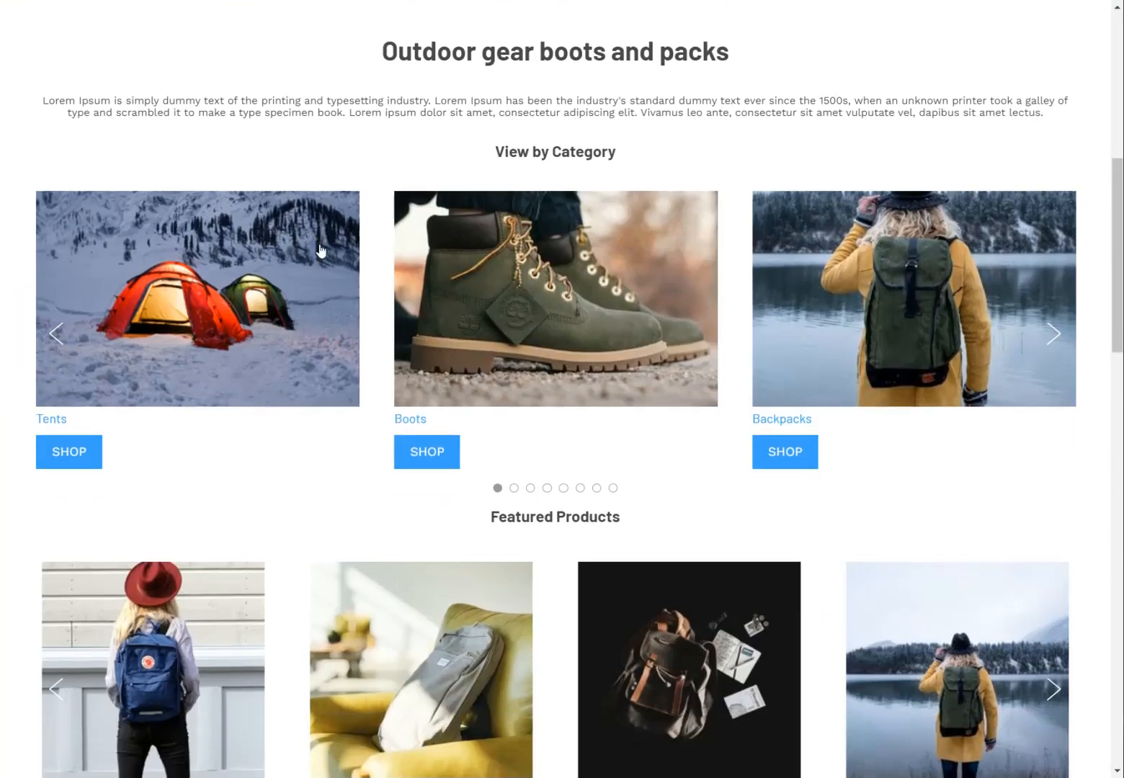
{"action": "scroll", "coordinate": [321, 249], "scroll_direction": "up", "scroll_amount": 7}
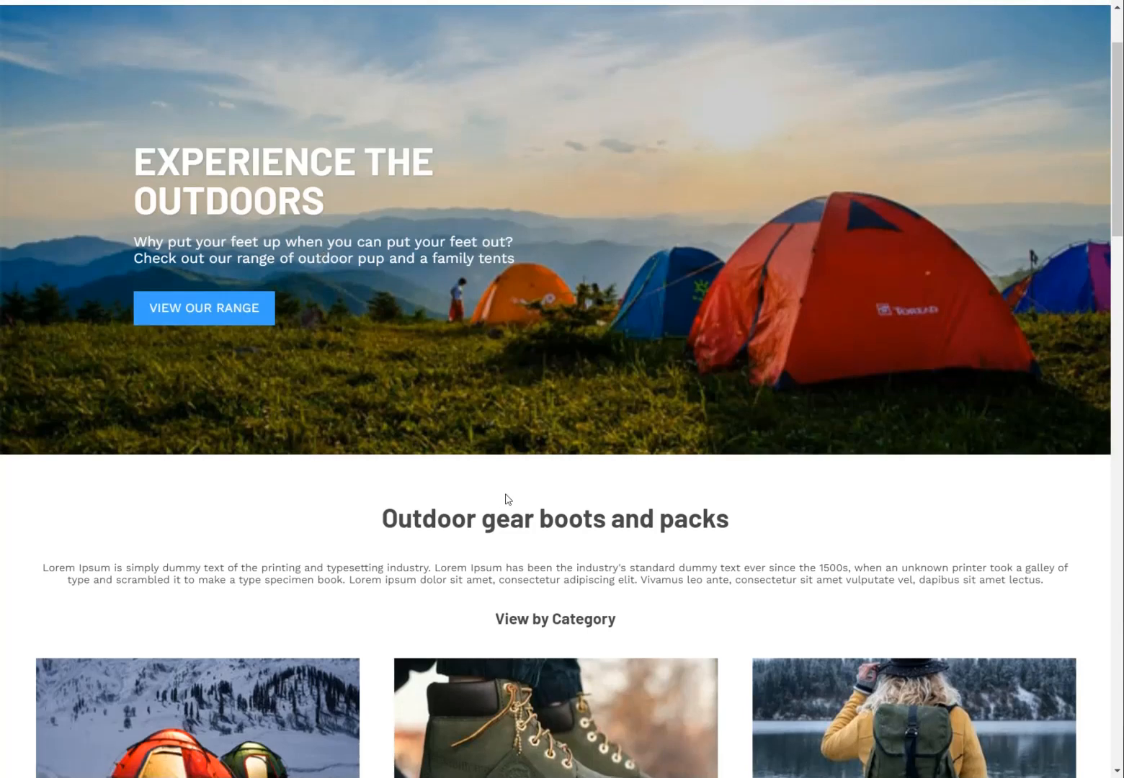
{"action": "left_click_drag", "start_coordinate": [435, 519], "coordinate": [592, 519]}
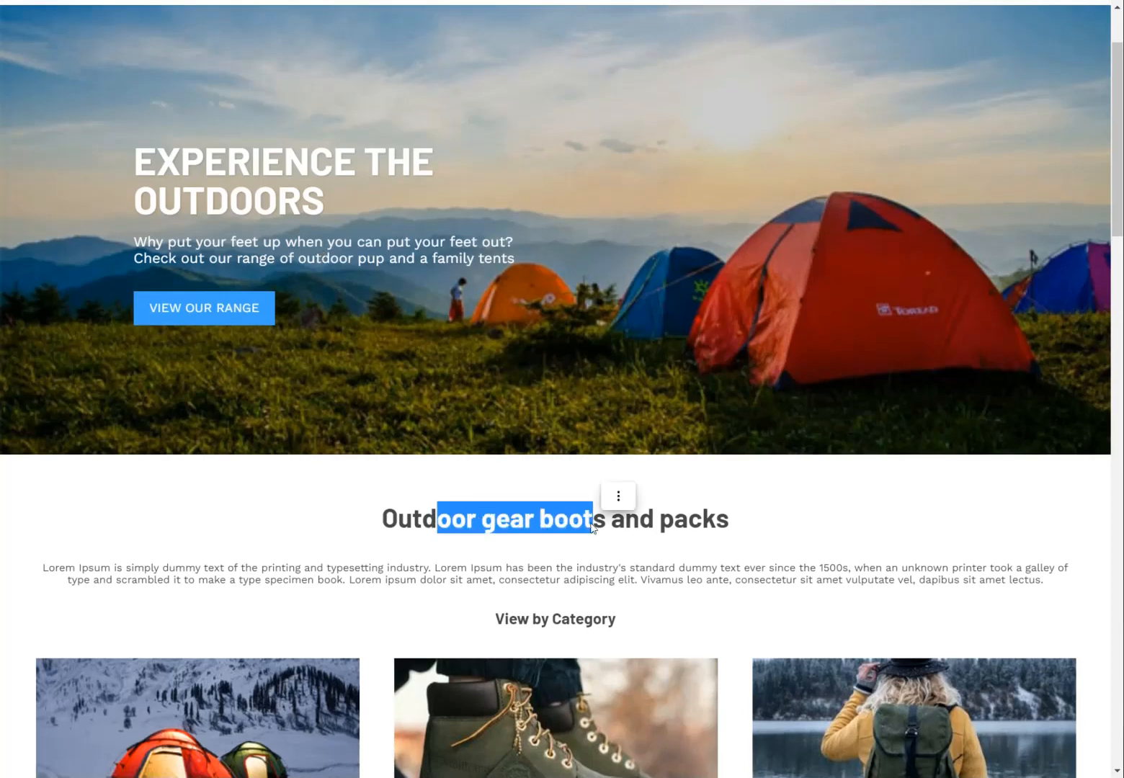
{"action": "scroll", "coordinate": [445, 528], "scroll_direction": "down", "scroll_amount": 6}
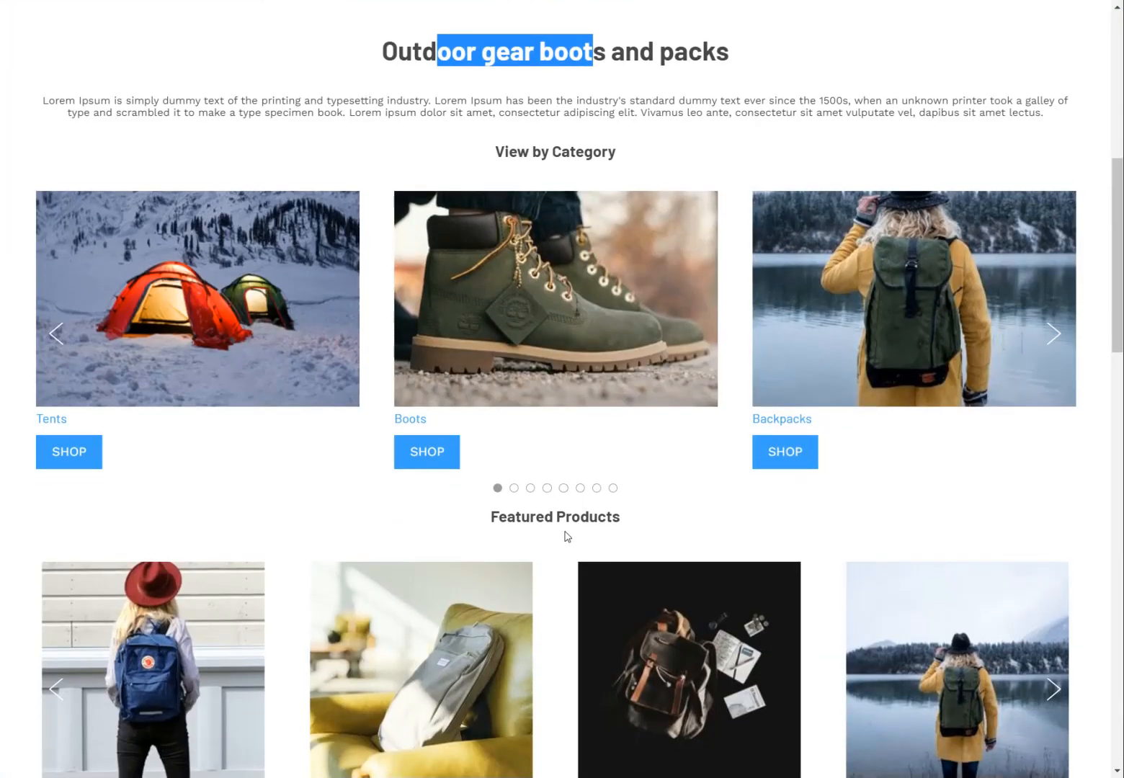
{"action": "left_click", "coordinate": [547, 518]}
{"action": "scroll", "coordinate": [546, 514], "scroll_direction": "up", "scroll_amount": 8}
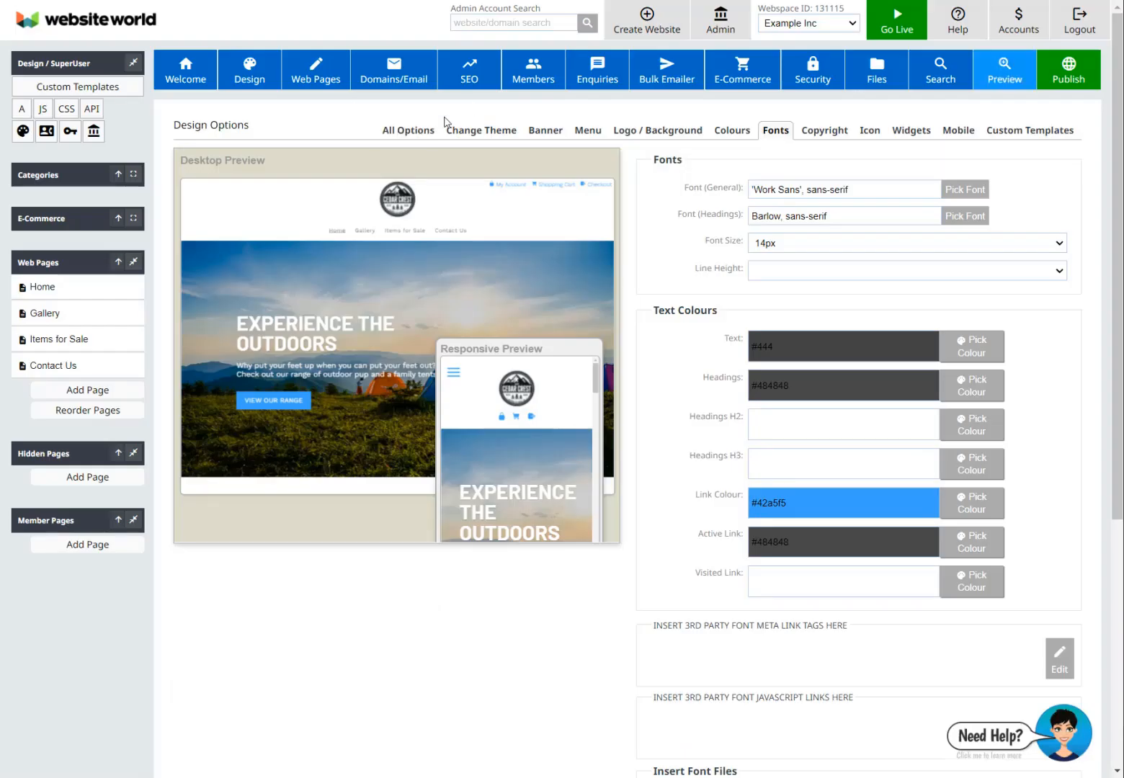
Step: In the design's custom style elements, set the Heading H1 (page heading) font size to 300% and apply the change
{"action": "left_click", "coordinate": [261, 81]}
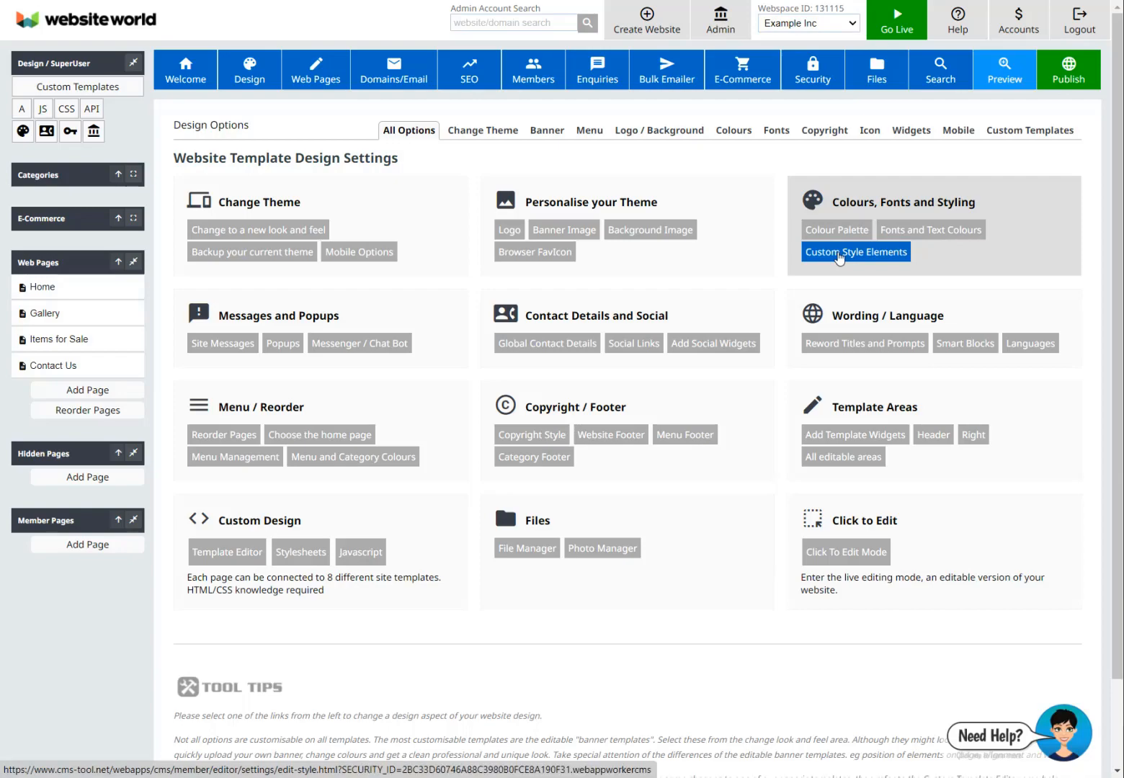
{"action": "left_click", "coordinate": [839, 257]}
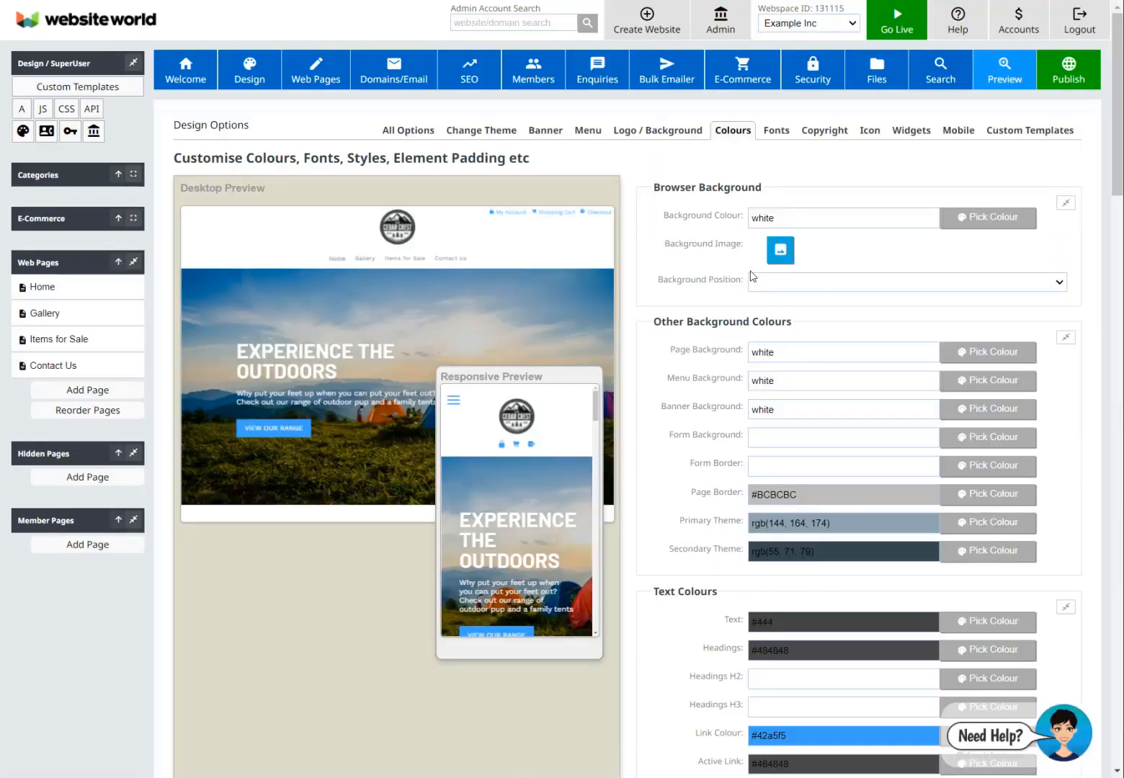
{"action": "scroll", "coordinate": [753, 276], "scroll_direction": "down", "scroll_amount": 12}
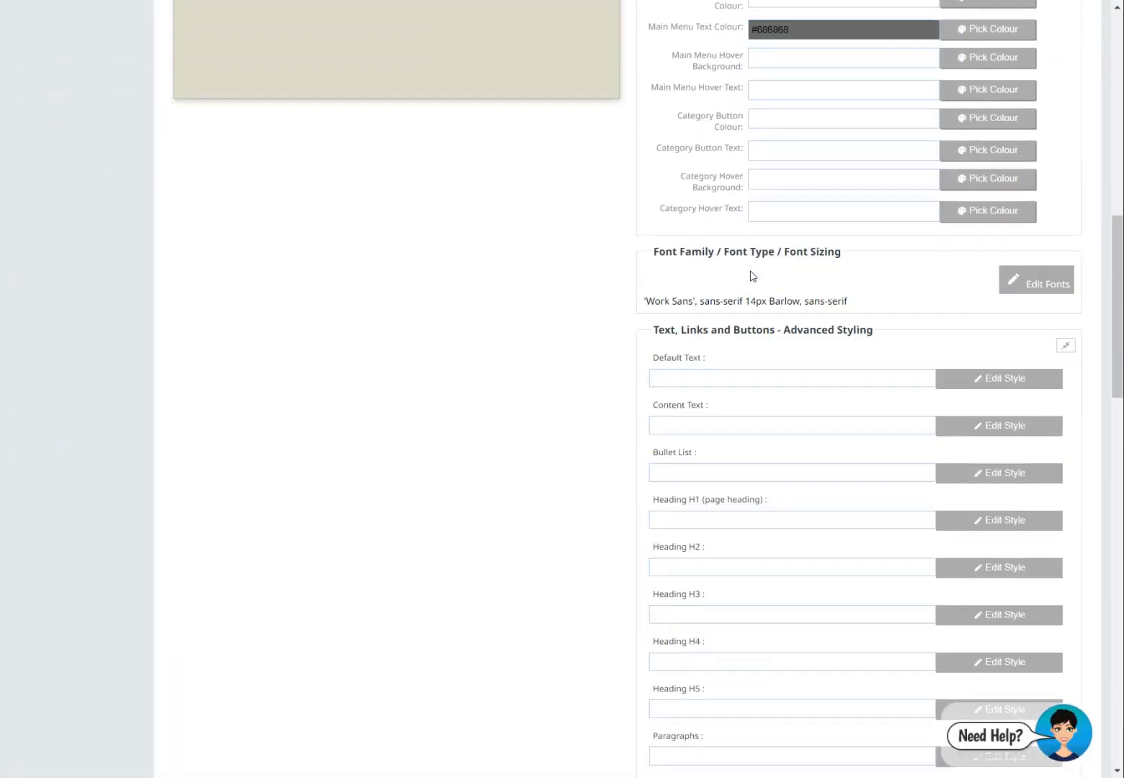
{"action": "scroll", "coordinate": [751, 274], "scroll_direction": "up", "scroll_amount": 7}
{"action": "scroll", "coordinate": [751, 271], "scroll_direction": "down", "scroll_amount": 8}
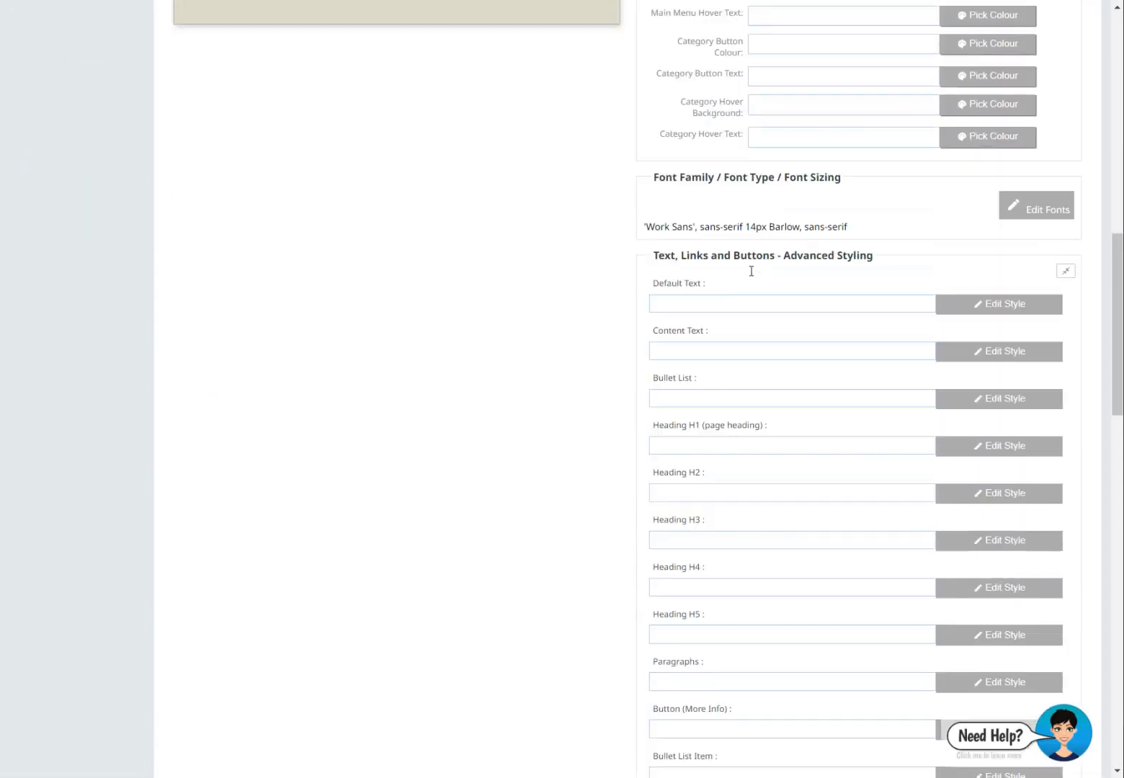
{"action": "scroll", "coordinate": [750, 271], "scroll_direction": "down", "scroll_amount": 3}
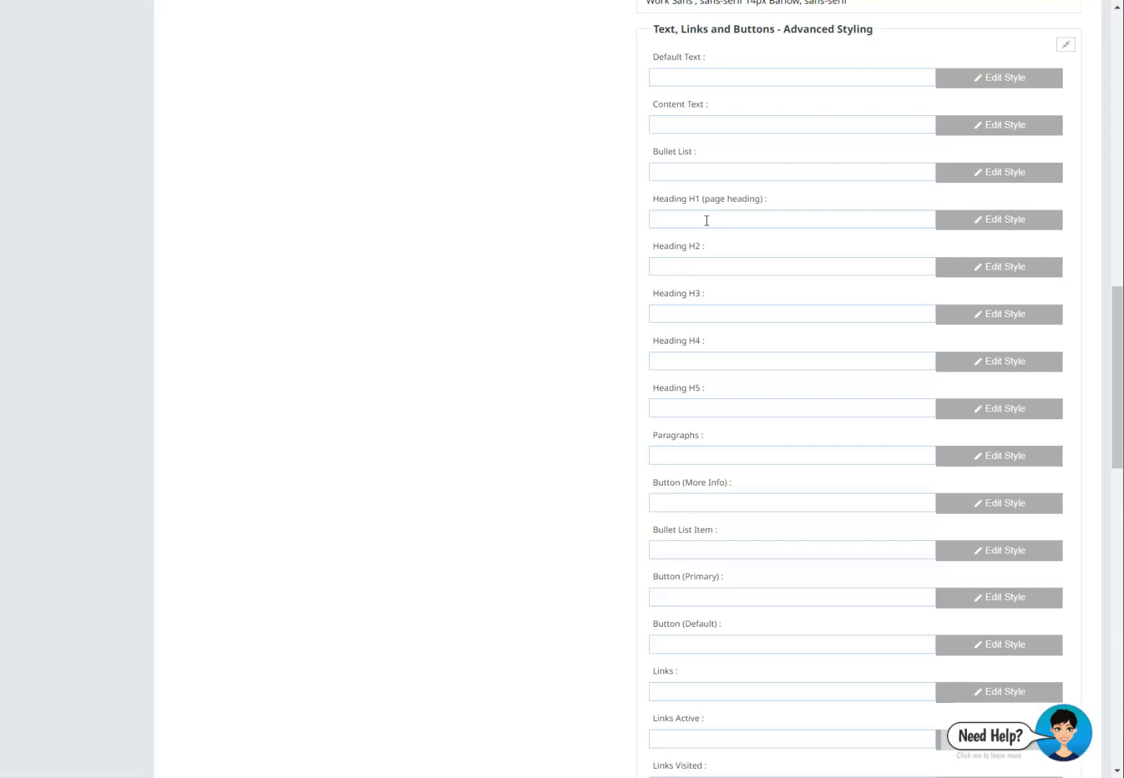
{"action": "left_click", "coordinate": [978, 220]}
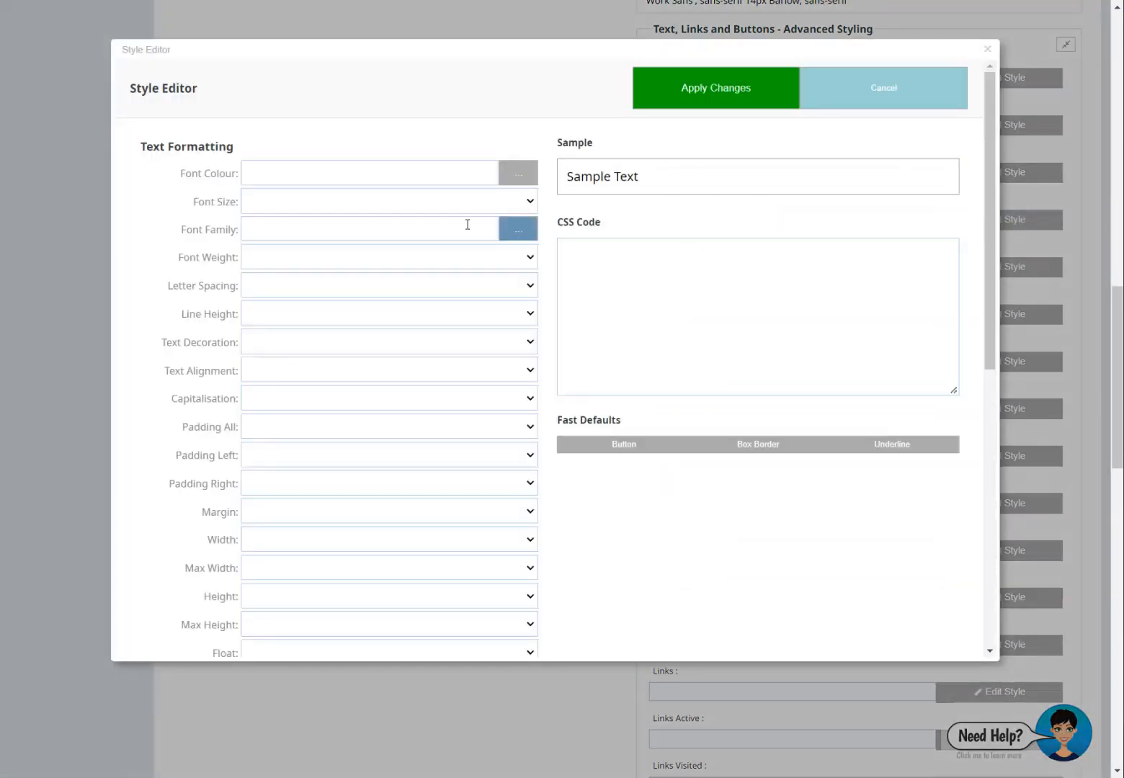
{"action": "left_click", "coordinate": [480, 204]}
{"action": "scroll", "coordinate": [480, 253], "scroll_direction": "down", "scroll_amount": 5}
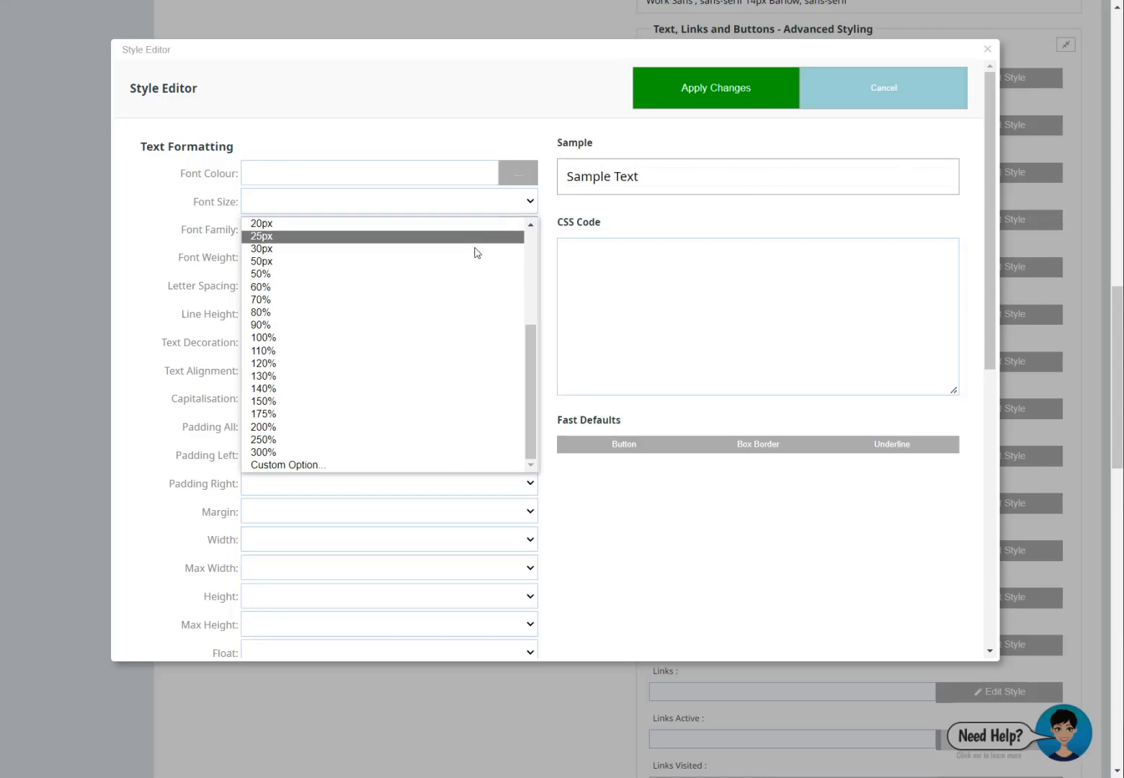
{"action": "left_click", "coordinate": [379, 452]}
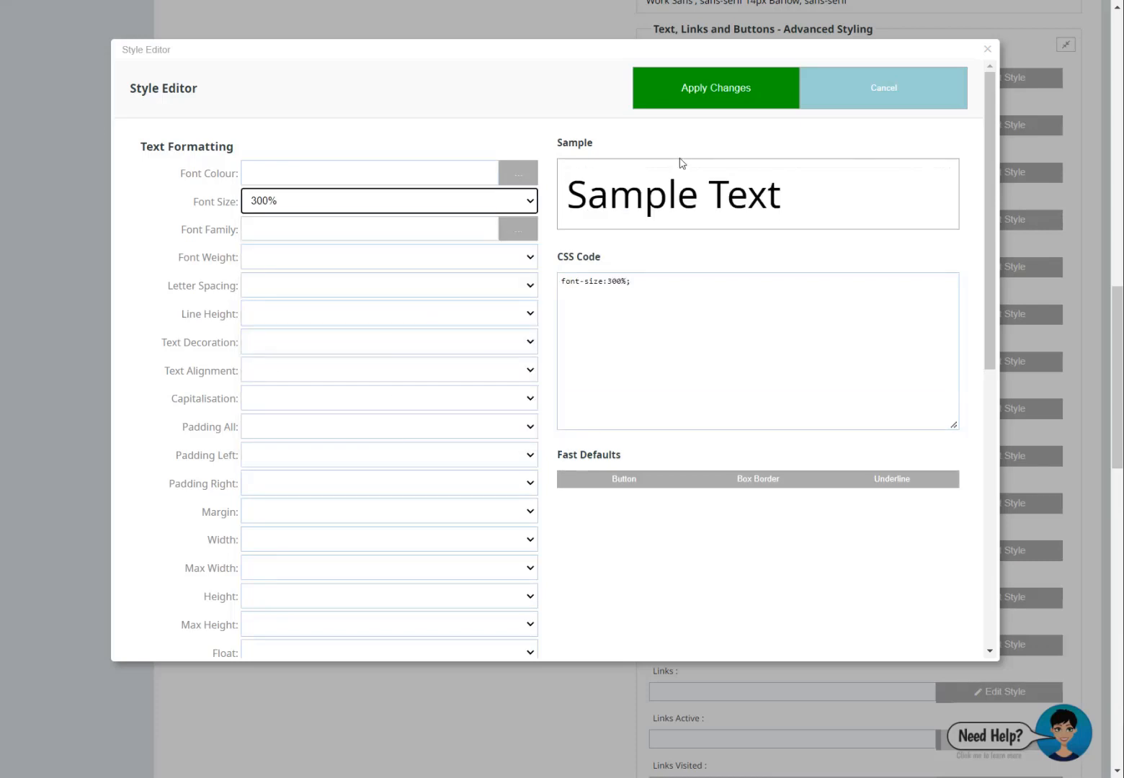
{"action": "left_click", "coordinate": [686, 94]}
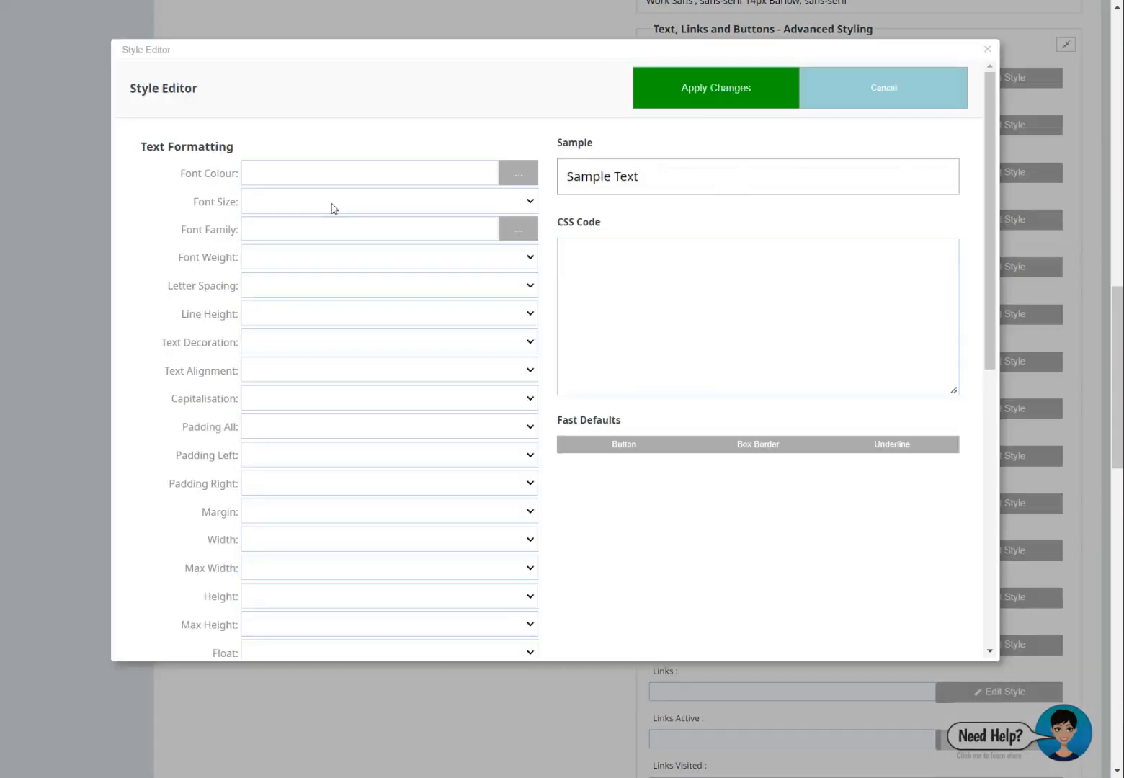
Step: Set the Heading H2 style's font size to 250% and apply the change
{"action": "left_click", "coordinate": [965, 266]}
{"action": "left_click", "coordinate": [333, 205]}
{"action": "scroll", "coordinate": [333, 309], "scroll_direction": "down", "scroll_amount": 4}
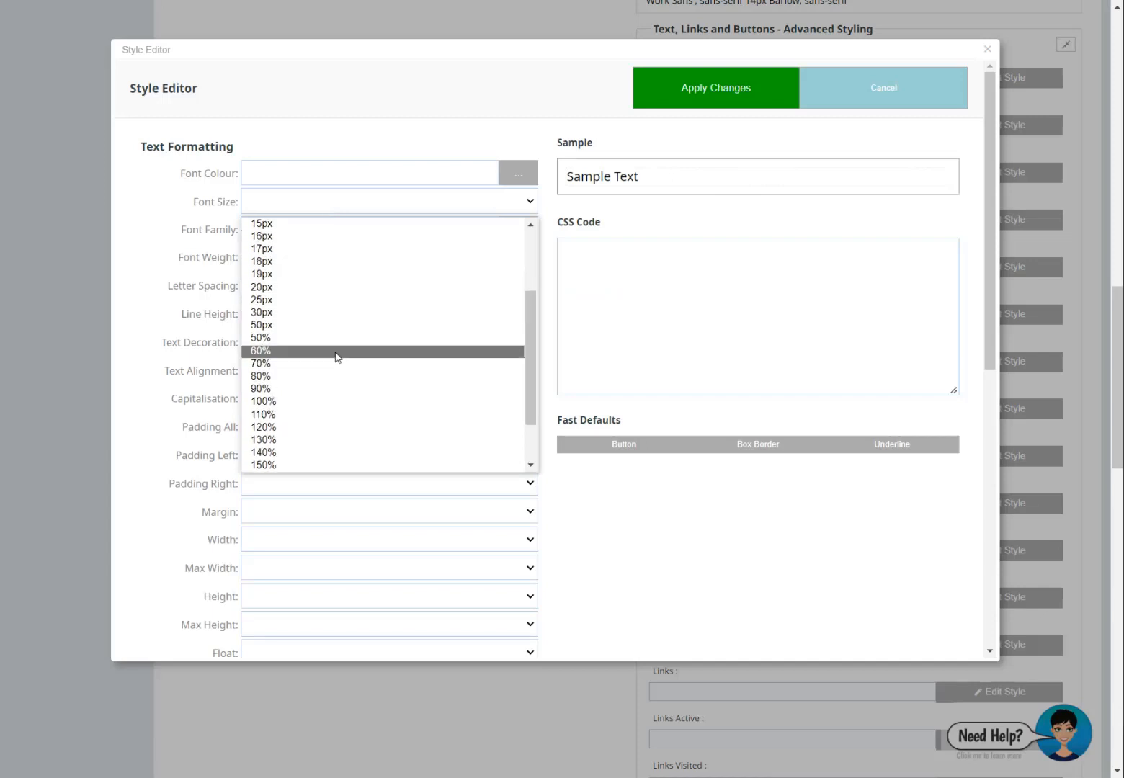
{"action": "left_click", "coordinate": [313, 441]}
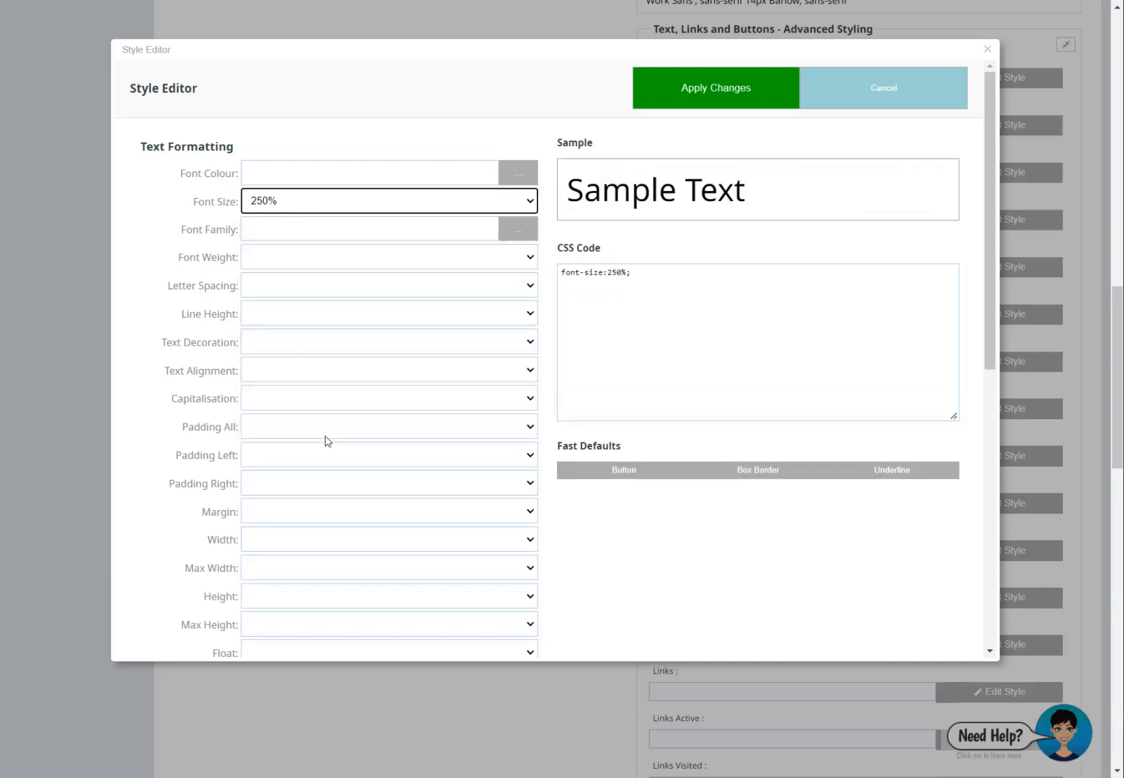
{"action": "left_click", "coordinate": [690, 105]}
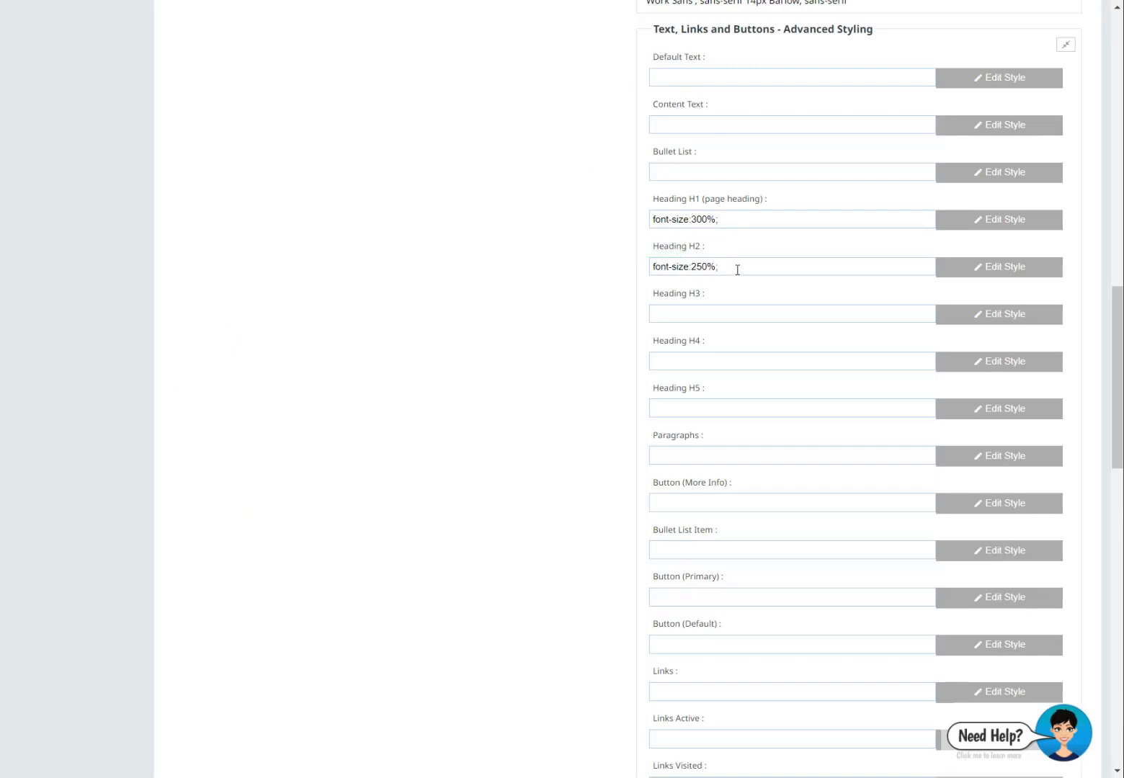
Step: Replace the Heading H2 font size value with 2.8em in its style rule
{"action": "left_click", "coordinate": [736, 269]}
{"action": "left_click_drag", "start_coordinate": [691, 269], "coordinate": [717, 268]}
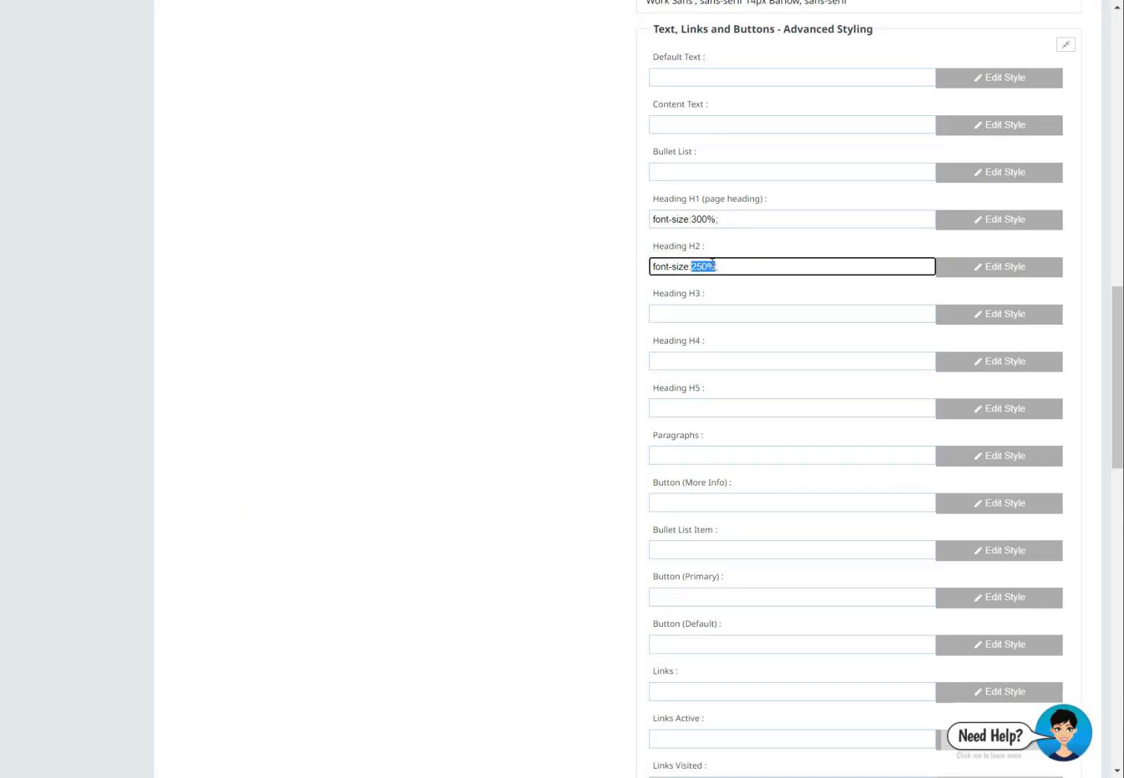
{"action": "type", "text": "2"}
{"action": "left_click", "coordinate": [730, 253]}
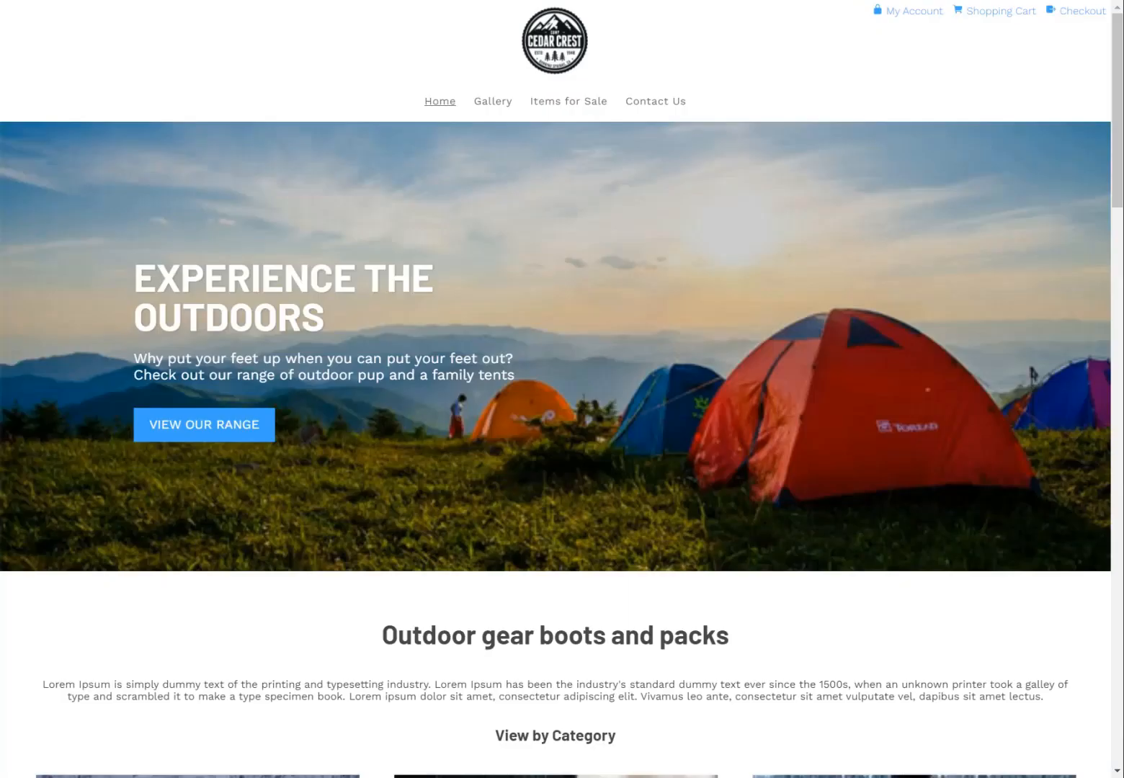
Step: Check the main heading against View by Category in the preview, and set the Heading H1 (page heading) font size to 3.5em
{"action": "scroll", "coordinate": [416, 264], "scroll_direction": "down", "scroll_amount": 5}
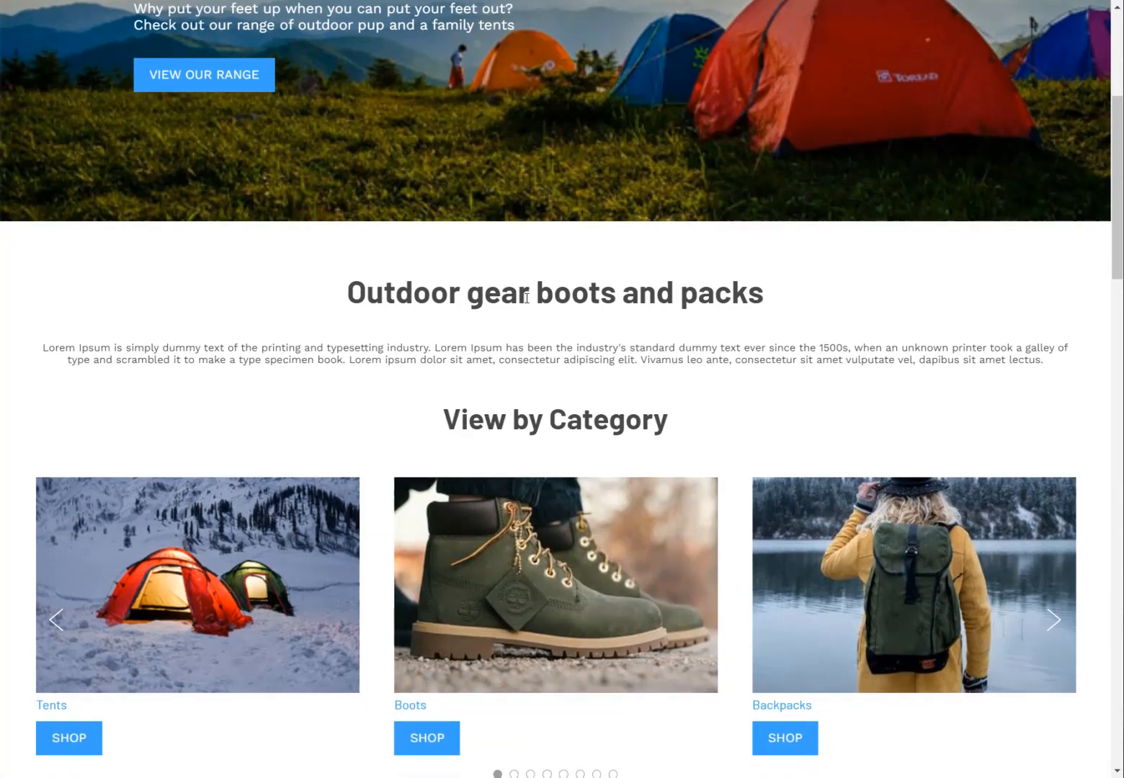
{"action": "left_click_drag", "start_coordinate": [536, 292], "coordinate": [518, 291]}
{"action": "key", "text": "ctrl+Tab"}
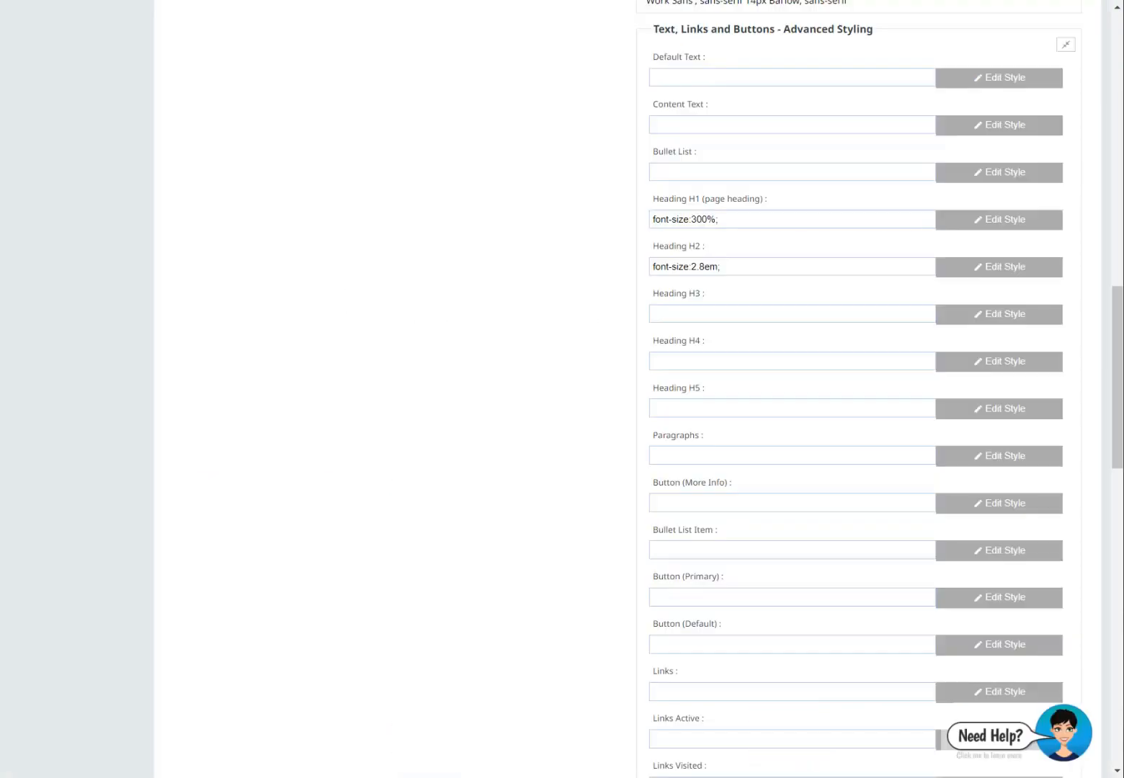
{"action": "left_click_drag", "start_coordinate": [690, 220], "coordinate": [709, 219]}
{"action": "type", "text": "3.5em"}
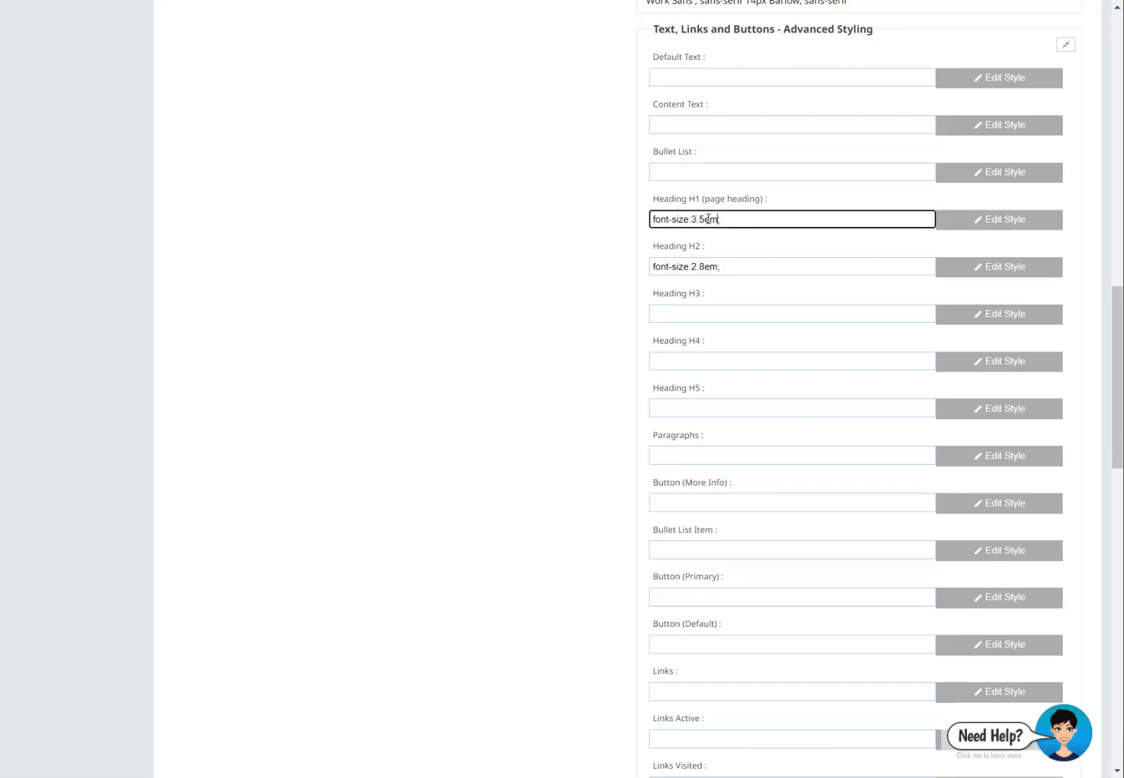
{"action": "left_click", "coordinate": [572, 249]}
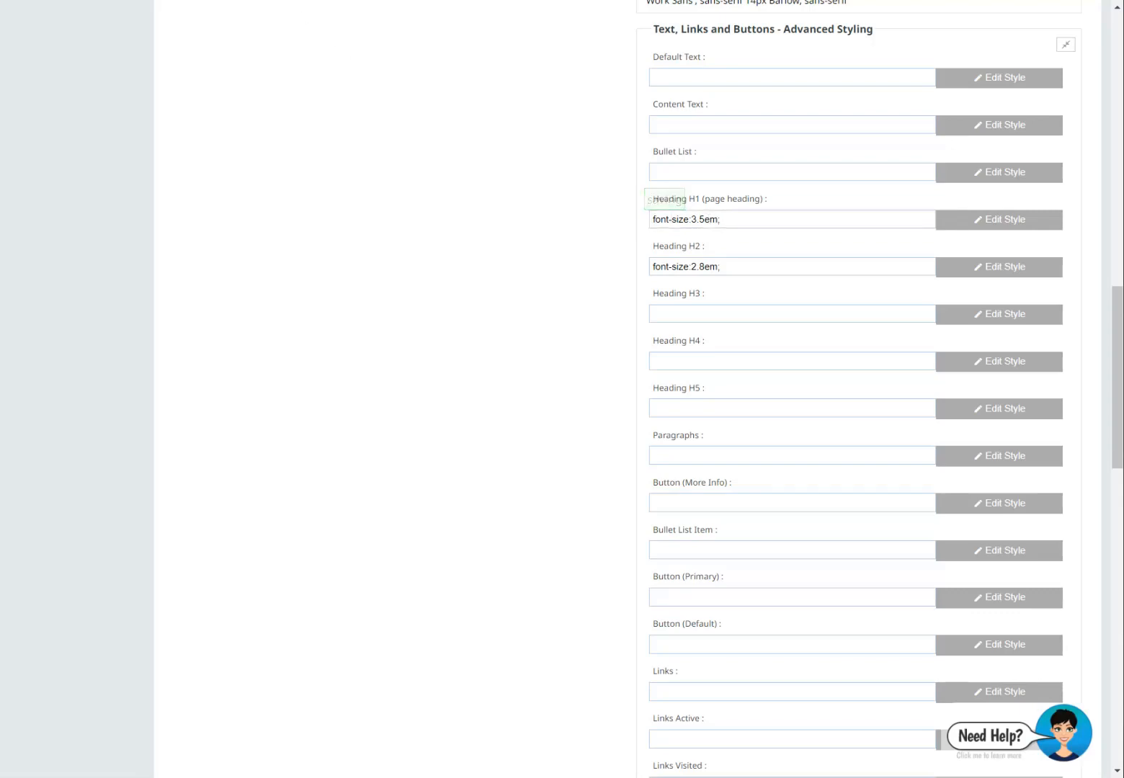
Step: Refresh the website preview and examine the main, View by Category, Featured Products and Our Accessories headings
{"action": "key", "text": "ctrl+Tab"}
{"action": "key", "text": "F5"}
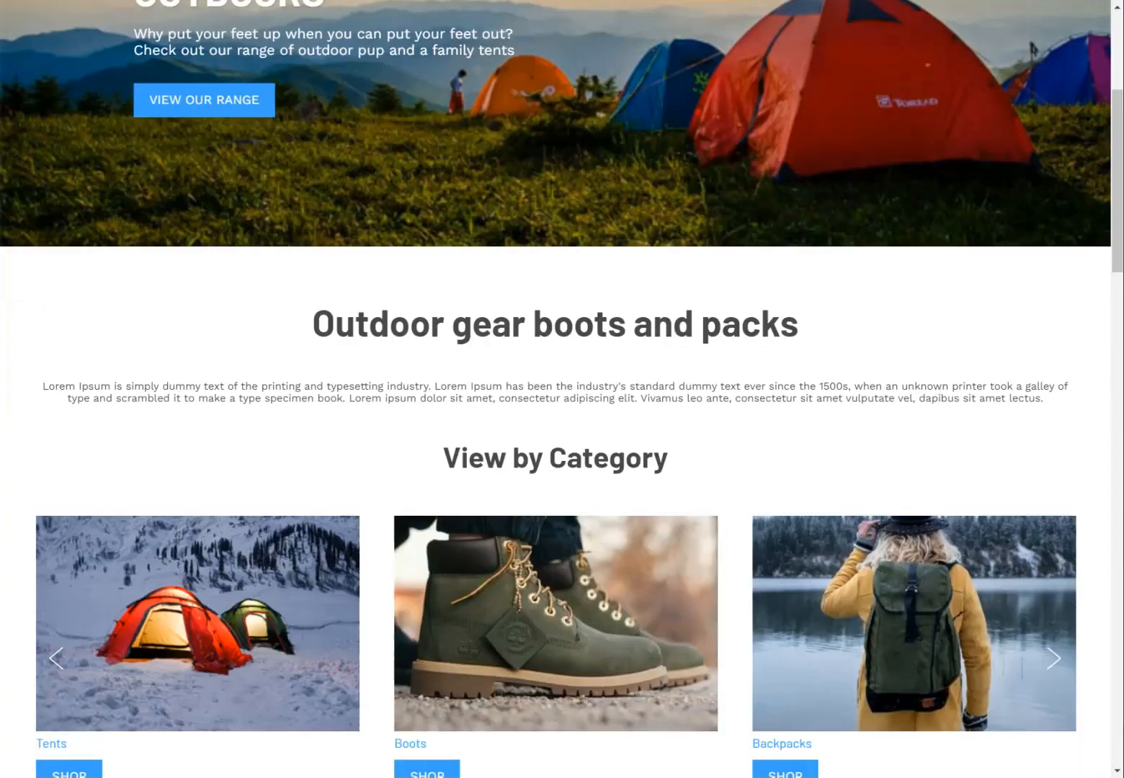
{"action": "scroll", "coordinate": [515, 48], "scroll_direction": "down", "scroll_amount": 3}
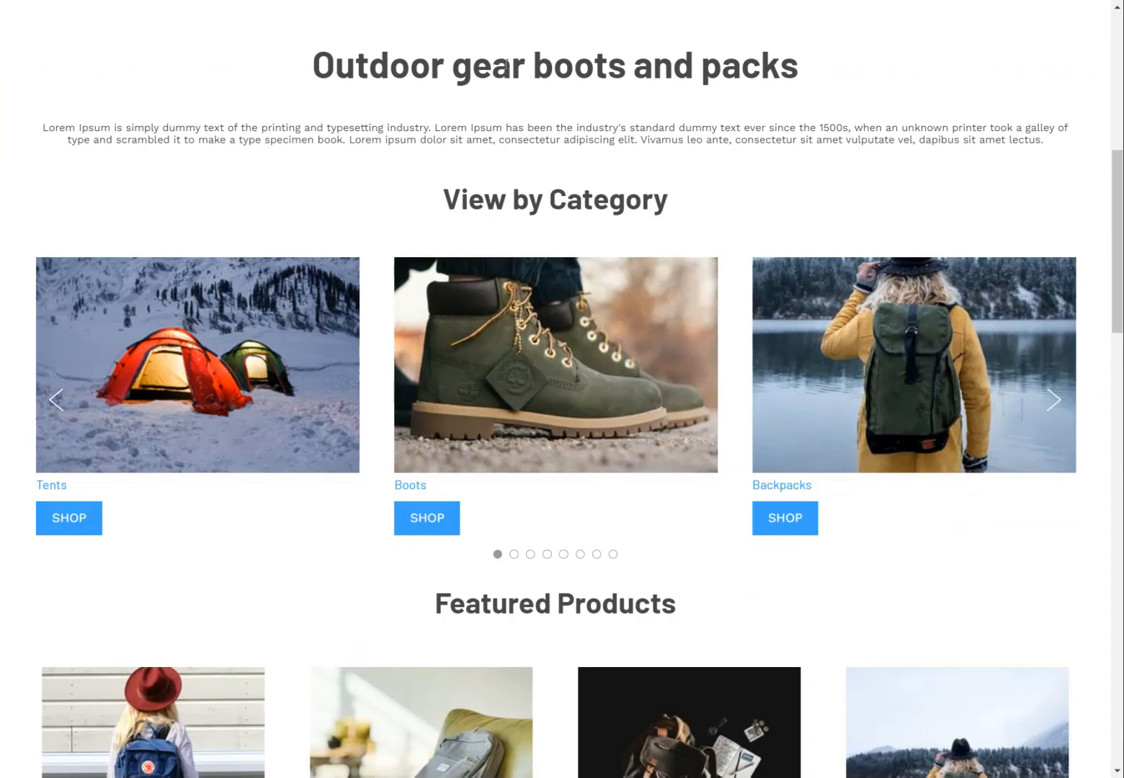
{"action": "left_click_drag", "start_coordinate": [505, 64], "coordinate": [609, 64]}
{"action": "left_click_drag", "start_coordinate": [566, 205], "coordinate": [578, 206]}
{"action": "scroll", "coordinate": [530, 326], "scroll_direction": "down", "scroll_amount": 6}
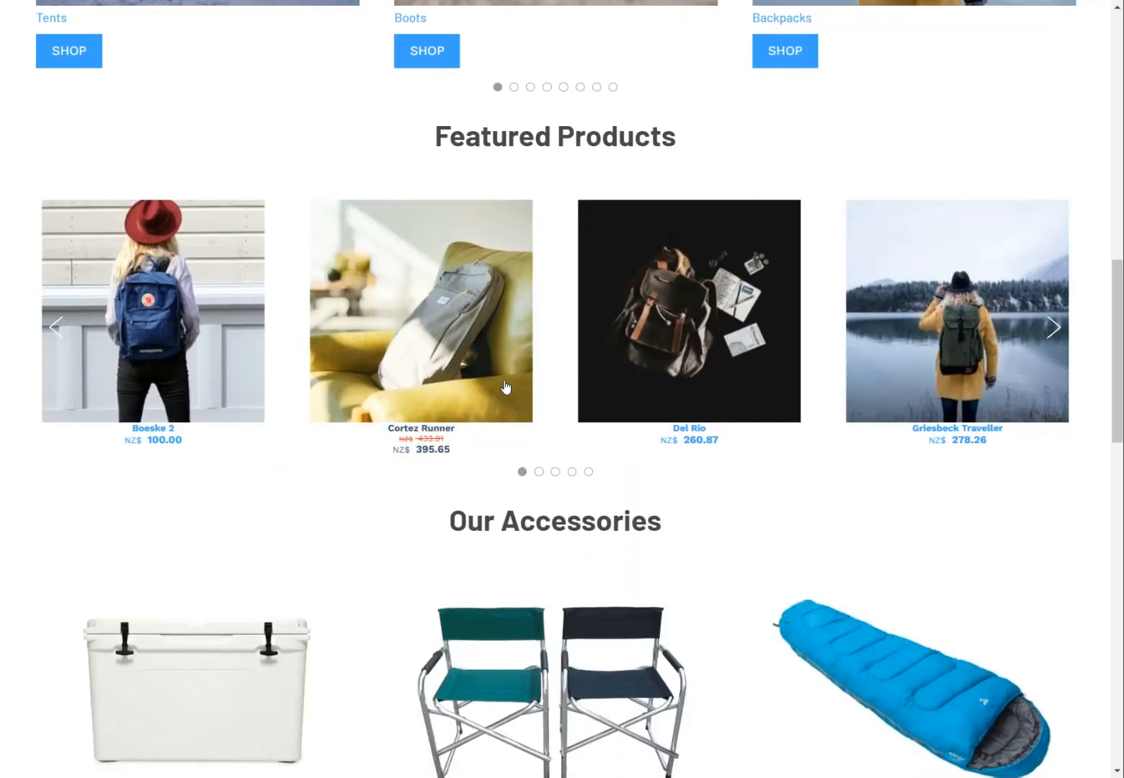
{"action": "scroll", "coordinate": [506, 388], "scroll_direction": "down", "scroll_amount": 8}
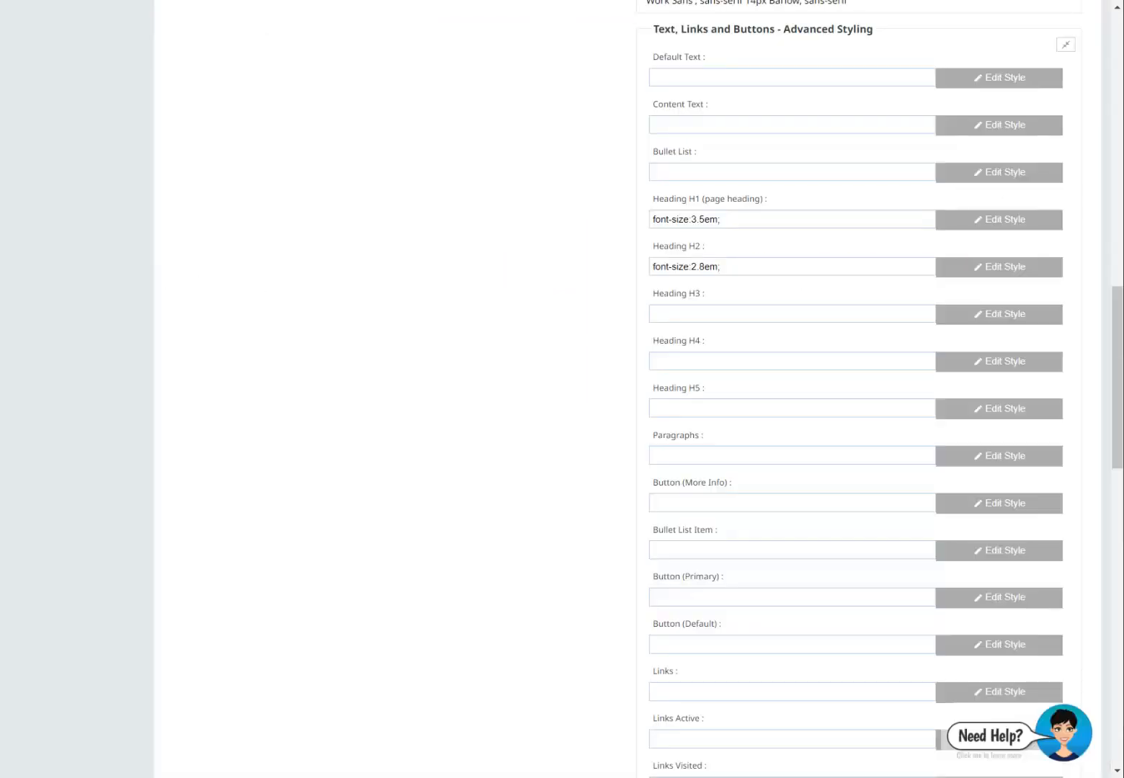
Step: Open the Home page for editing and format the Chilli Bin title under Our Accessories as Heading 3
{"action": "scroll", "coordinate": [263, 93], "scroll_direction": "up", "scroll_amount": 16}
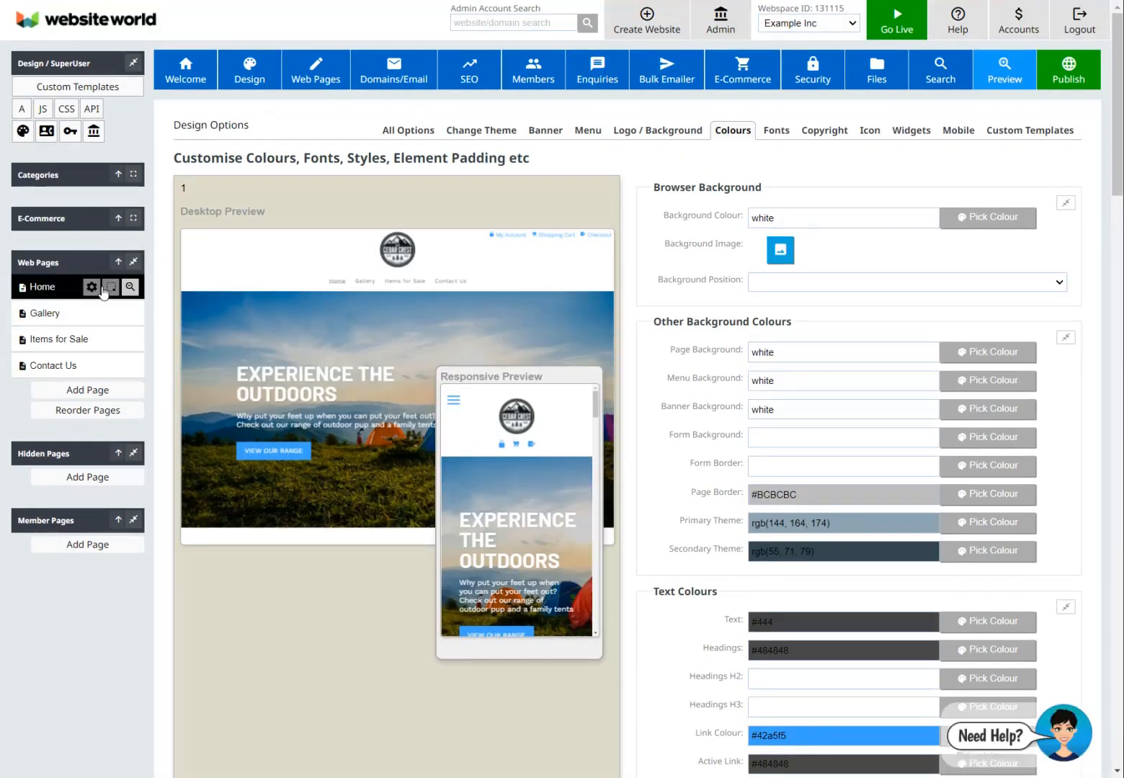
{"action": "left_click", "coordinate": [47, 296]}
{"action": "scroll", "coordinate": [423, 414], "scroll_direction": "down", "scroll_amount": 9}
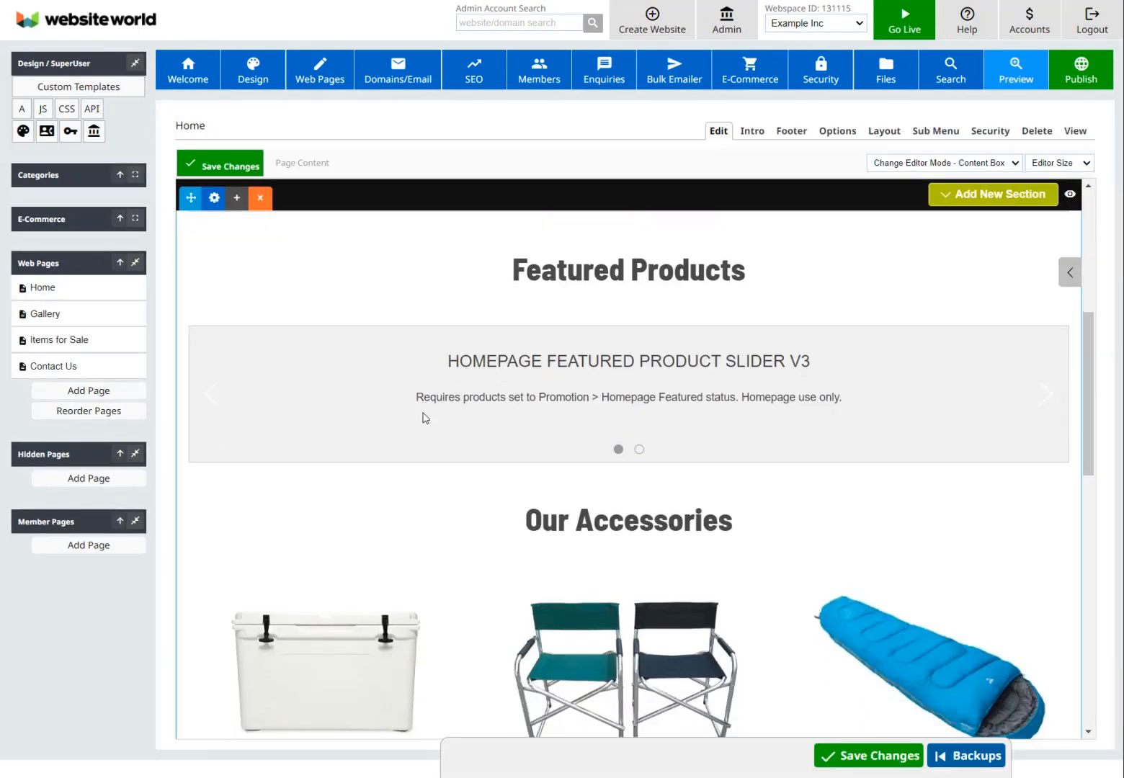
{"action": "scroll", "coordinate": [425, 418], "scroll_direction": "down", "scroll_amount": 4}
{"action": "left_click", "coordinate": [312, 299]}
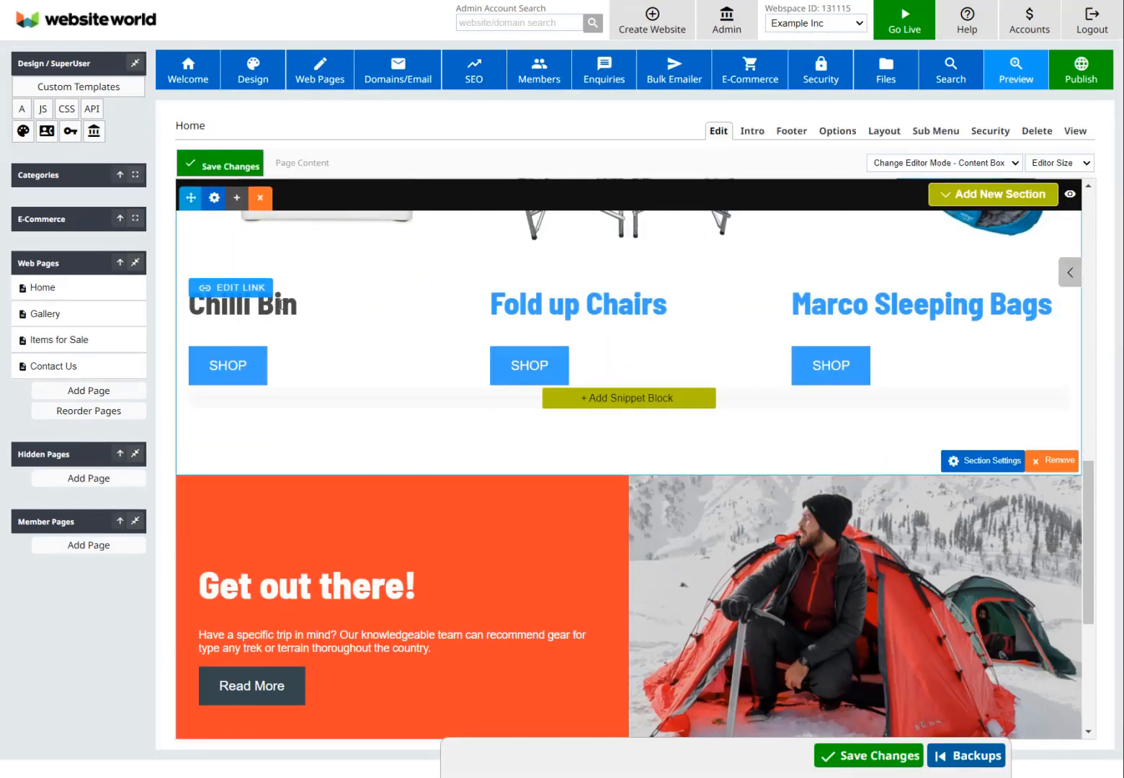
{"action": "left_click", "coordinate": [568, 193]}
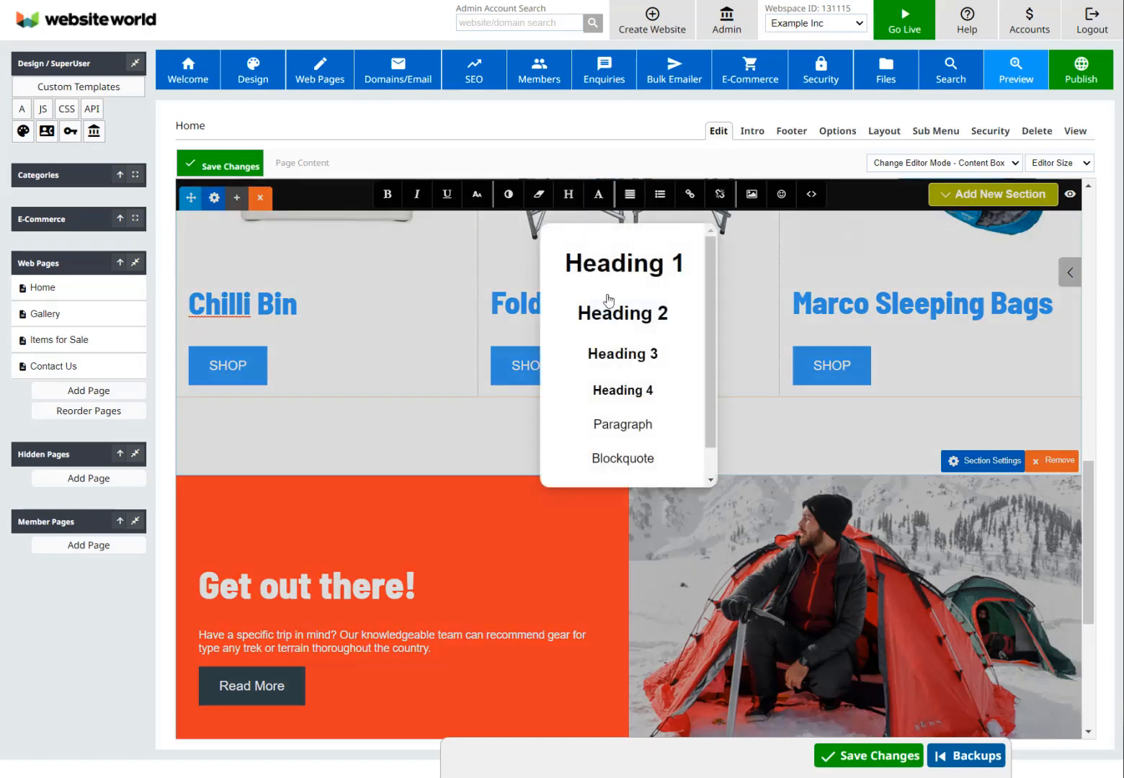
{"action": "left_click", "coordinate": [627, 353]}
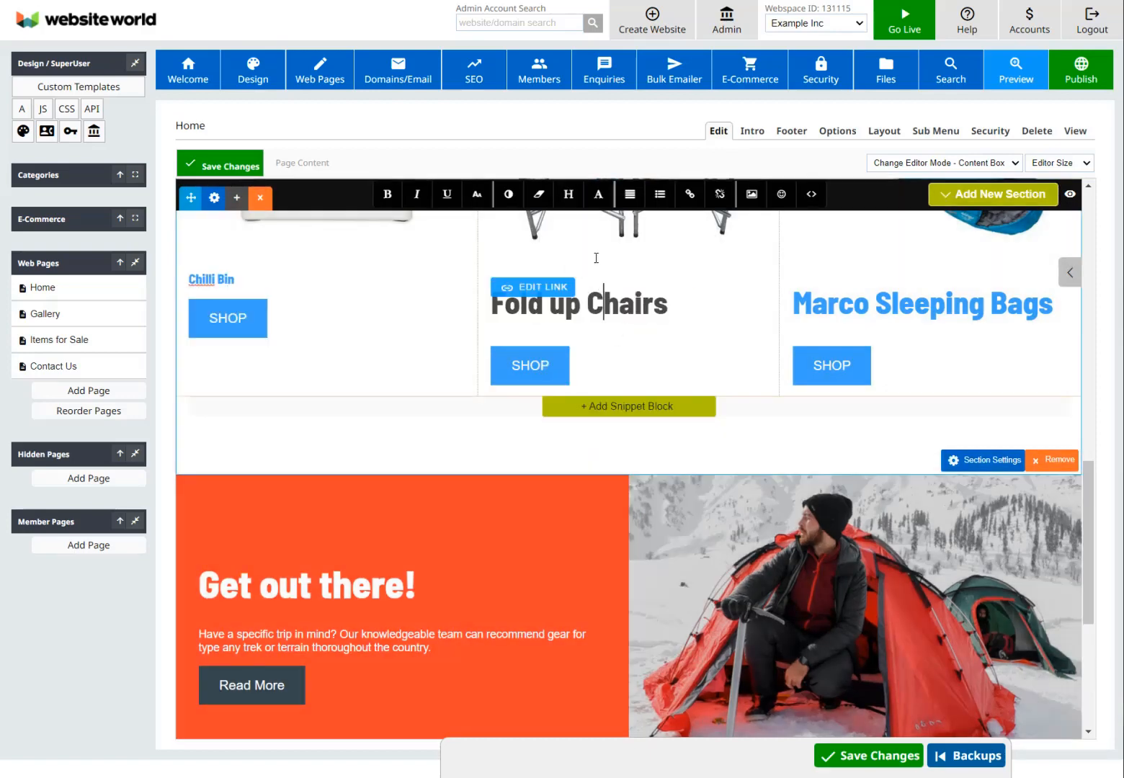
Step: Format the Fold up Chairs and Marco Sleeping Bags titles as Heading 3 and save the Home page
{"action": "left_click", "coordinate": [569, 194]}
{"action": "left_click", "coordinate": [624, 364]}
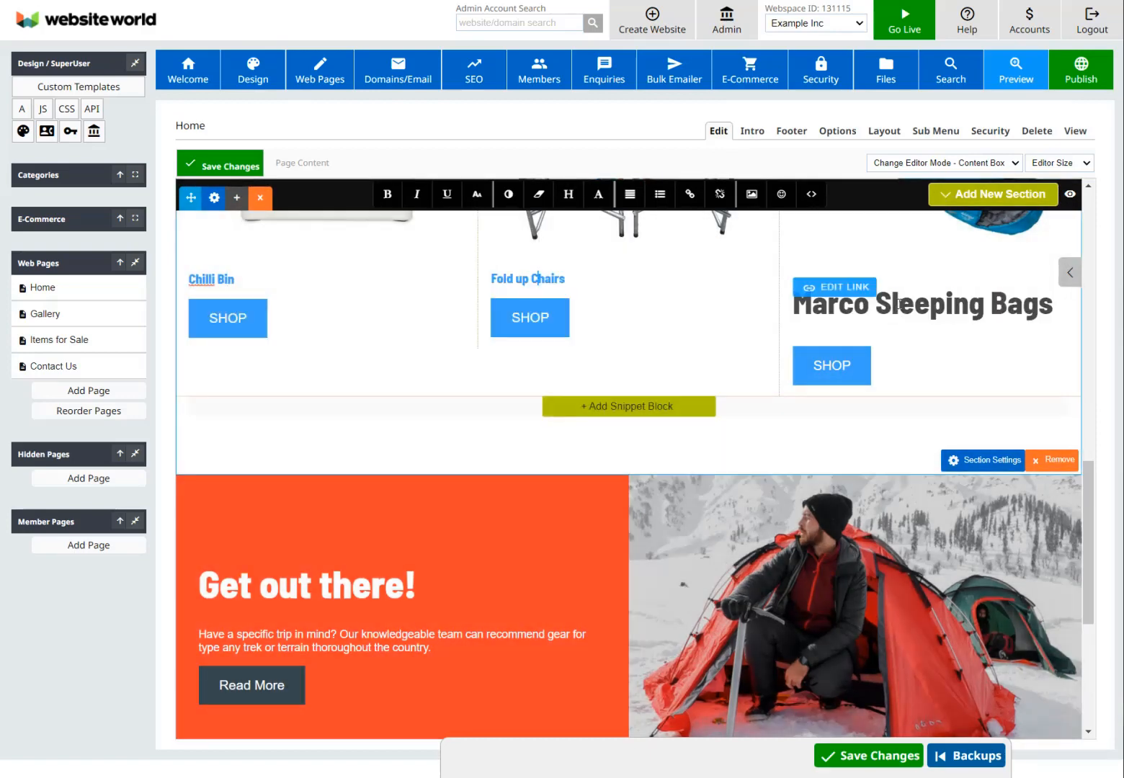
{"action": "left_click", "coordinate": [568, 194]}
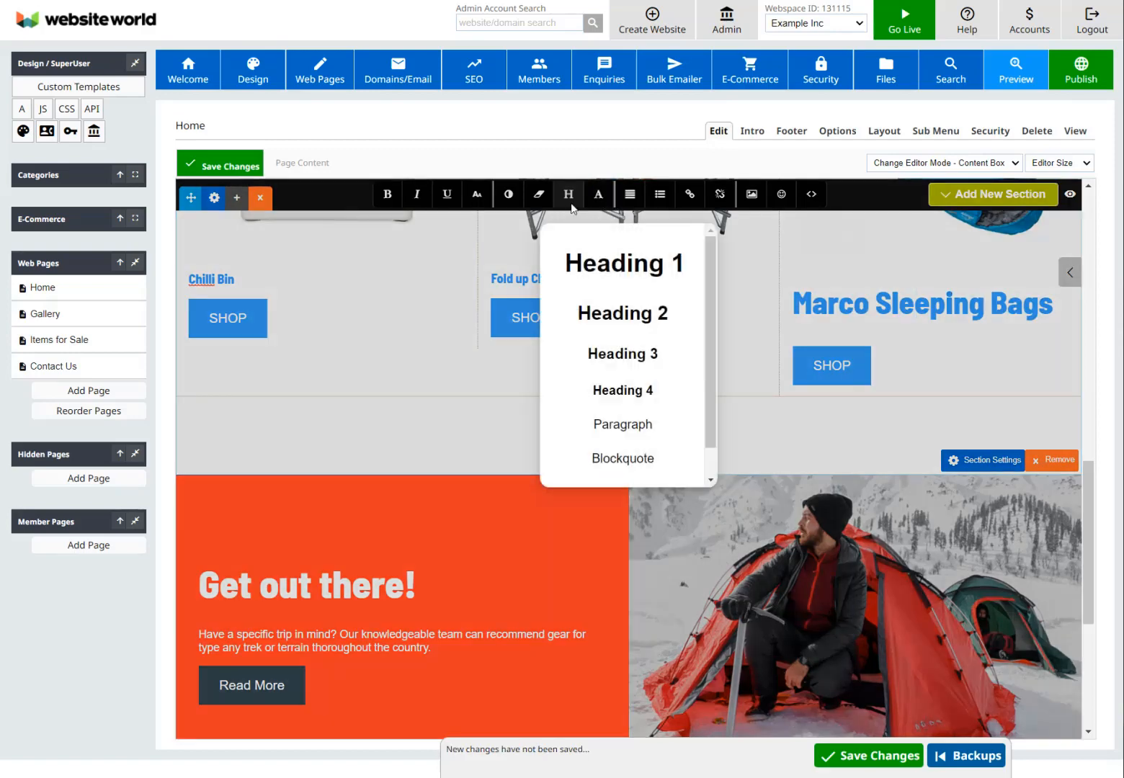
{"action": "left_click", "coordinate": [622, 353]}
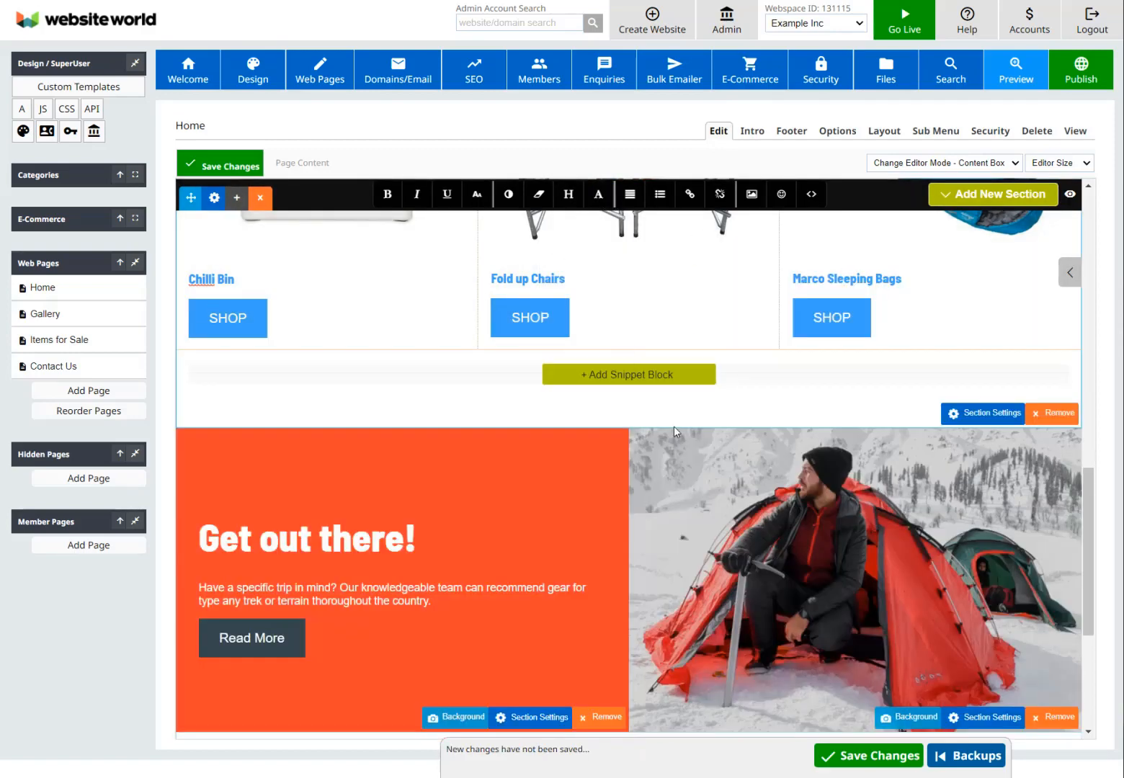
{"action": "left_click", "coordinate": [856, 756]}
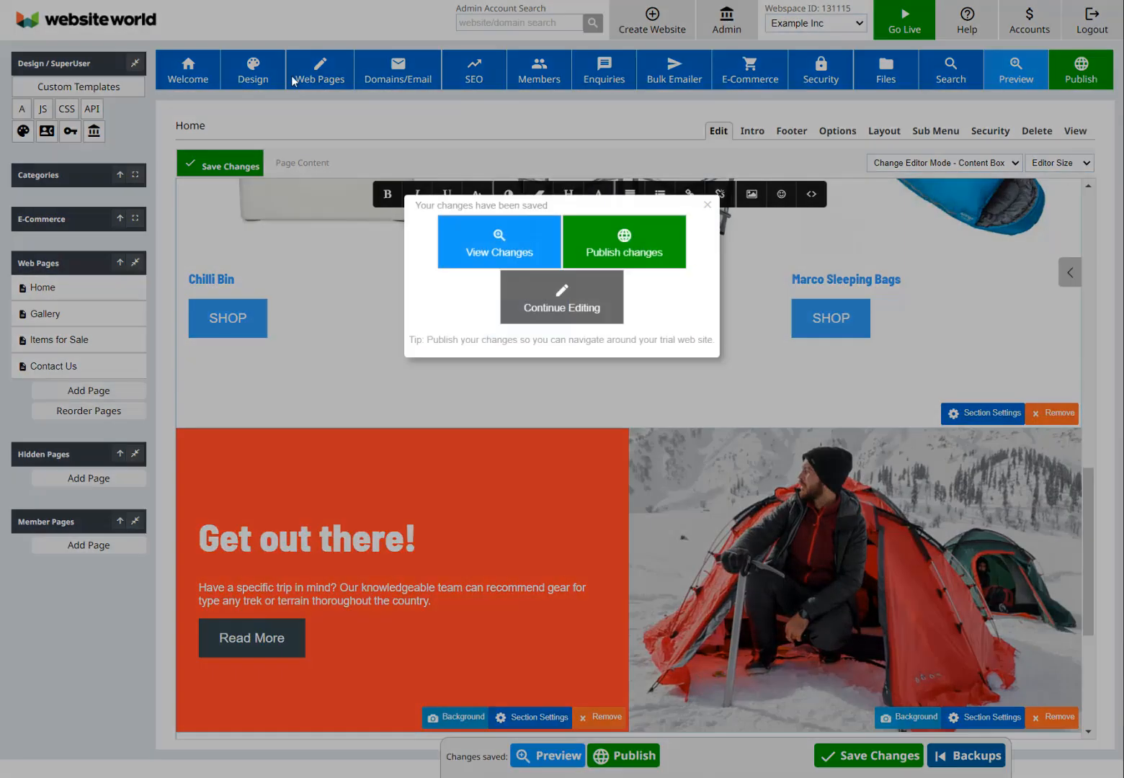
{"action": "left_click", "coordinate": [285, 154]}
Step: In the design's custom style elements, give Heading H3 the style rule font-size:2.4em;
{"action": "left_click", "coordinate": [252, 72]}
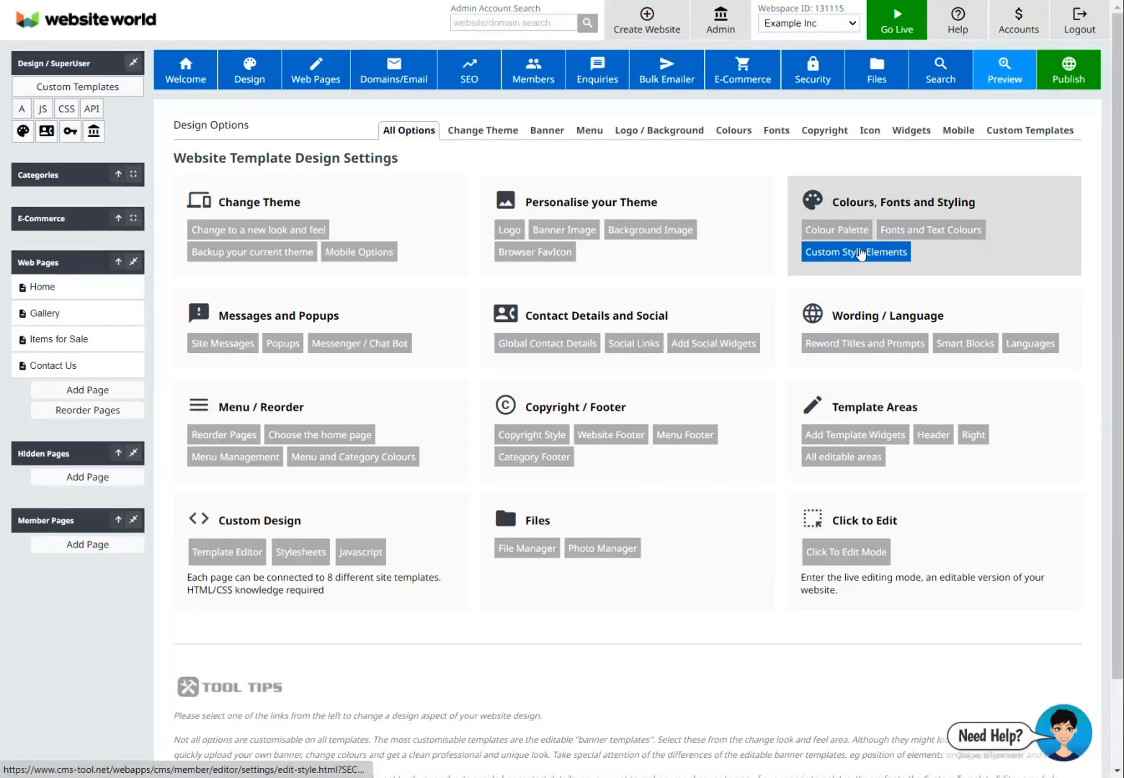
{"action": "left_click", "coordinate": [860, 252]}
{"action": "scroll", "coordinate": [821, 479], "scroll_direction": "down", "scroll_amount": 5}
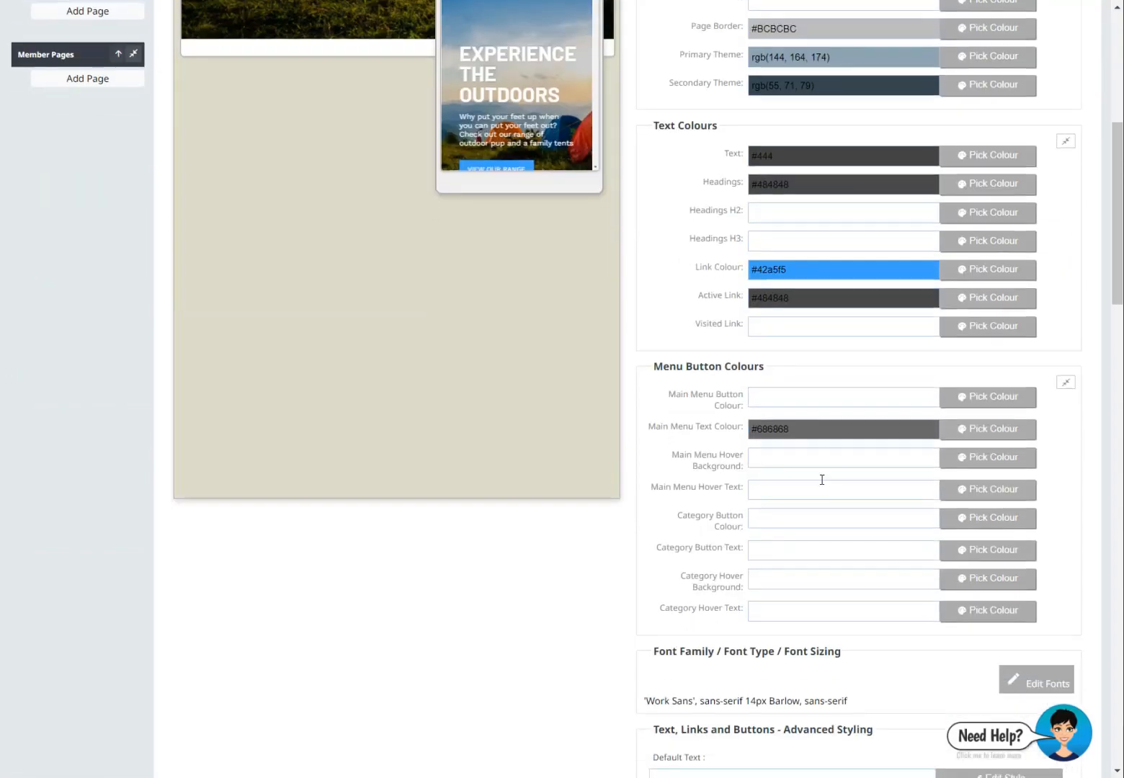
{"action": "scroll", "coordinate": [822, 479], "scroll_direction": "down", "scroll_amount": 8}
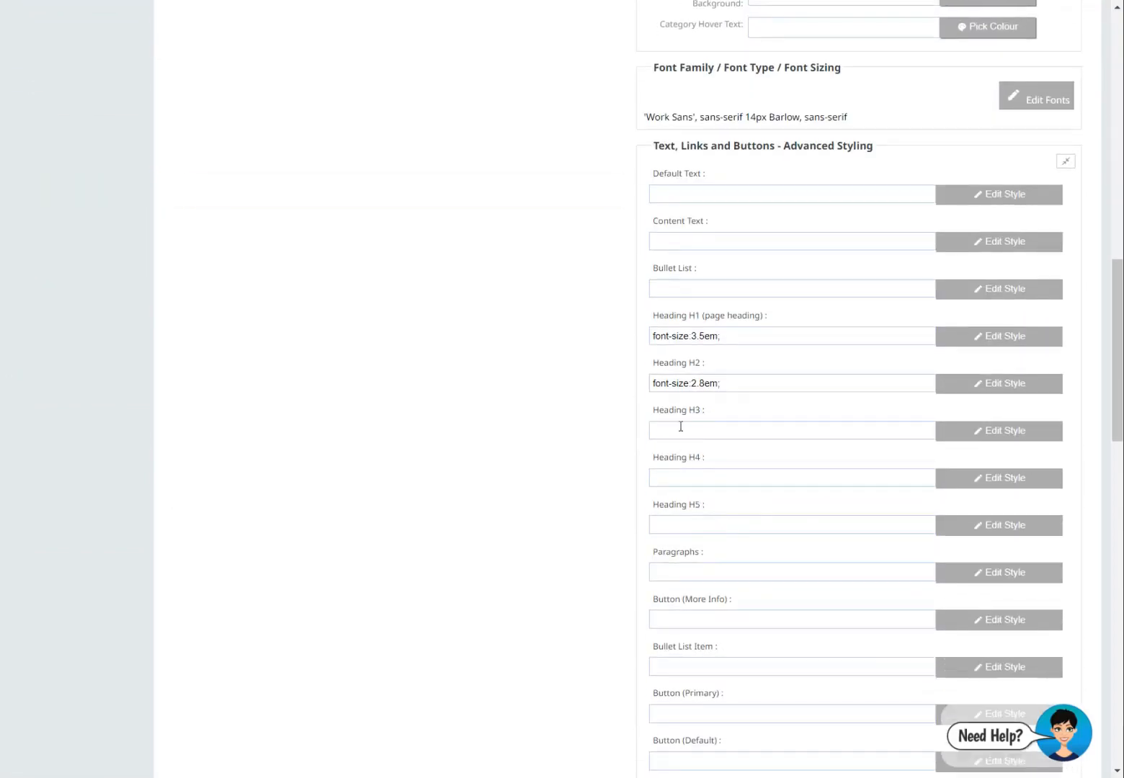
{"action": "left_click", "coordinate": [680, 427]}
{"action": "type", "text": "font"}
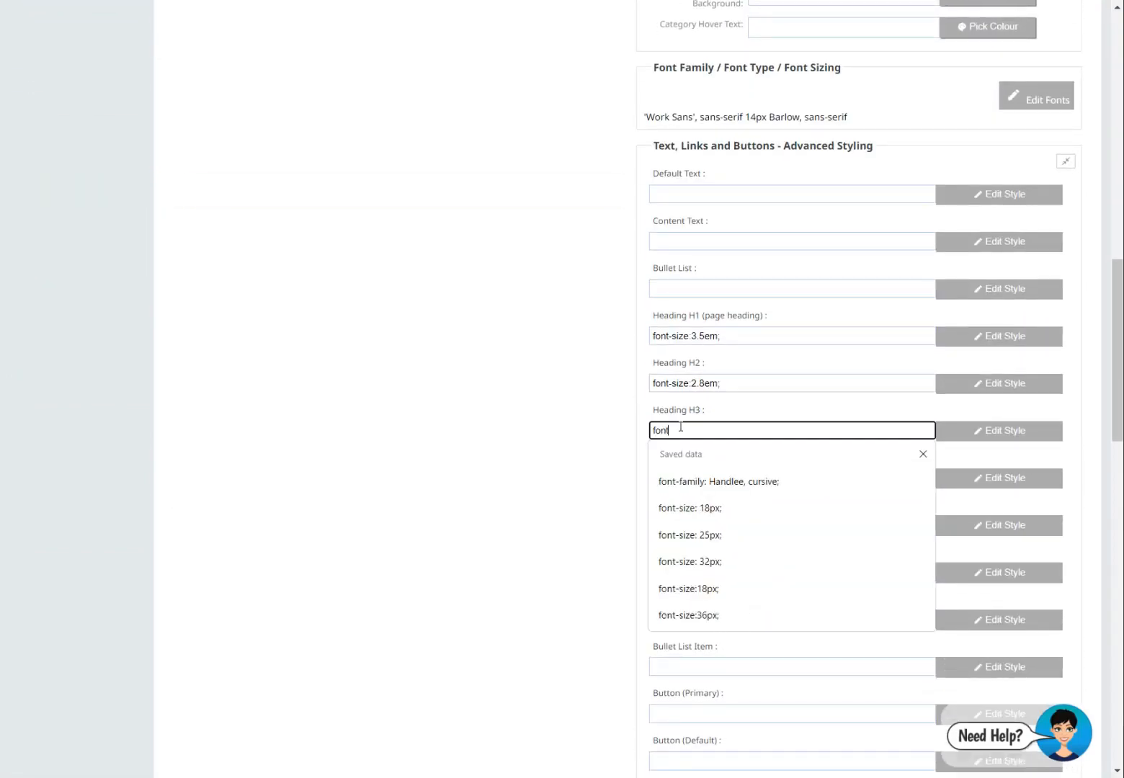
{"action": "type", "text": "-size:"}
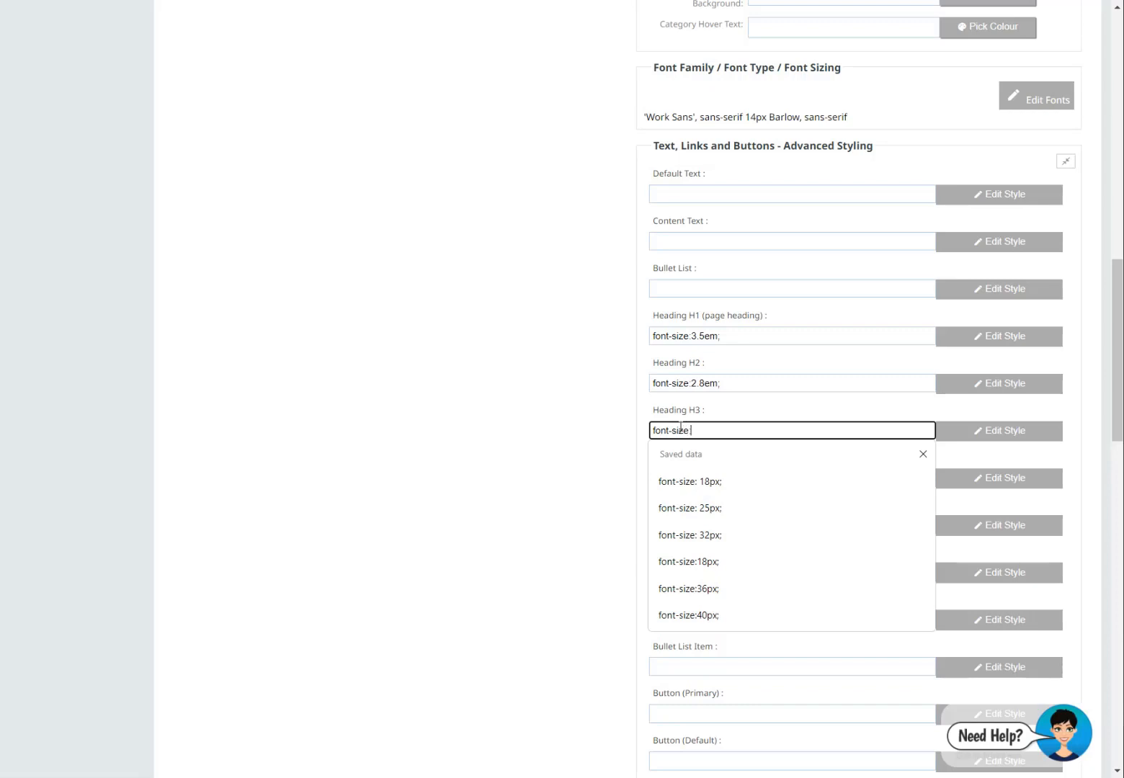
{"action": "type", "text": "1."}
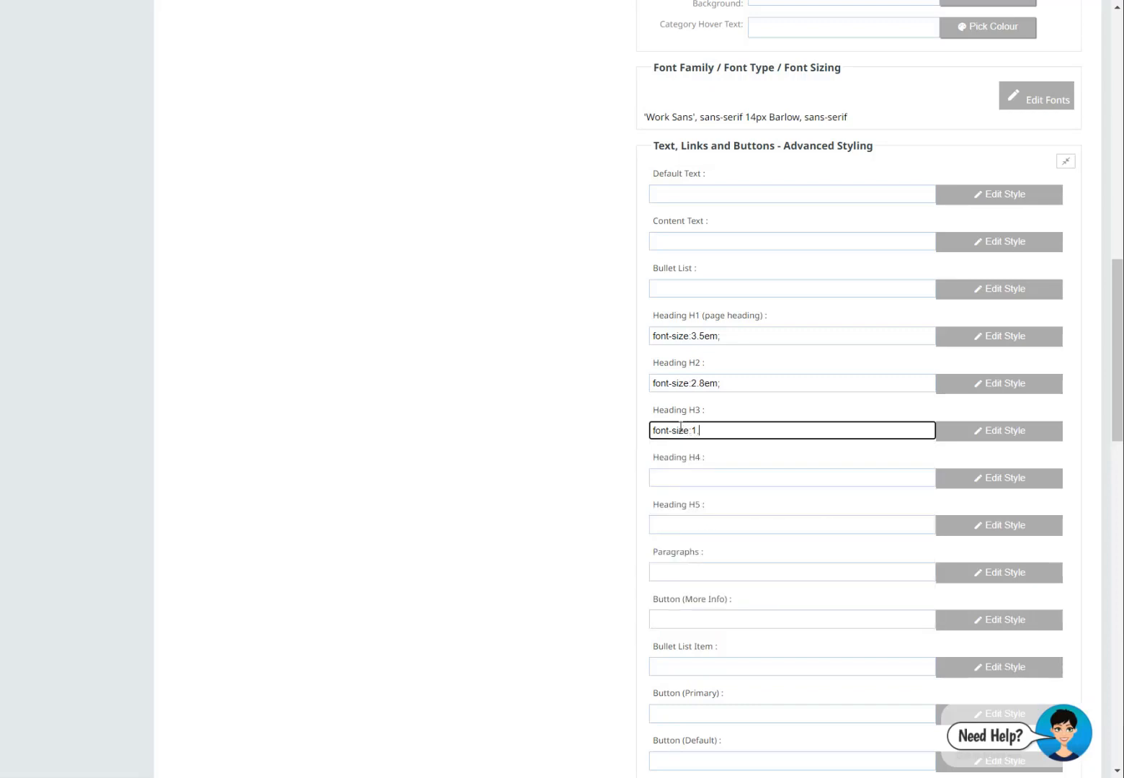
{"action": "key", "text": "BackSpace"}
{"action": "key", "text": "BackSpace"}
{"action": "key", "text": "BackSpace"}
{"action": "key", "text": "BackSpace"}
{"action": "type", "text": ":"}
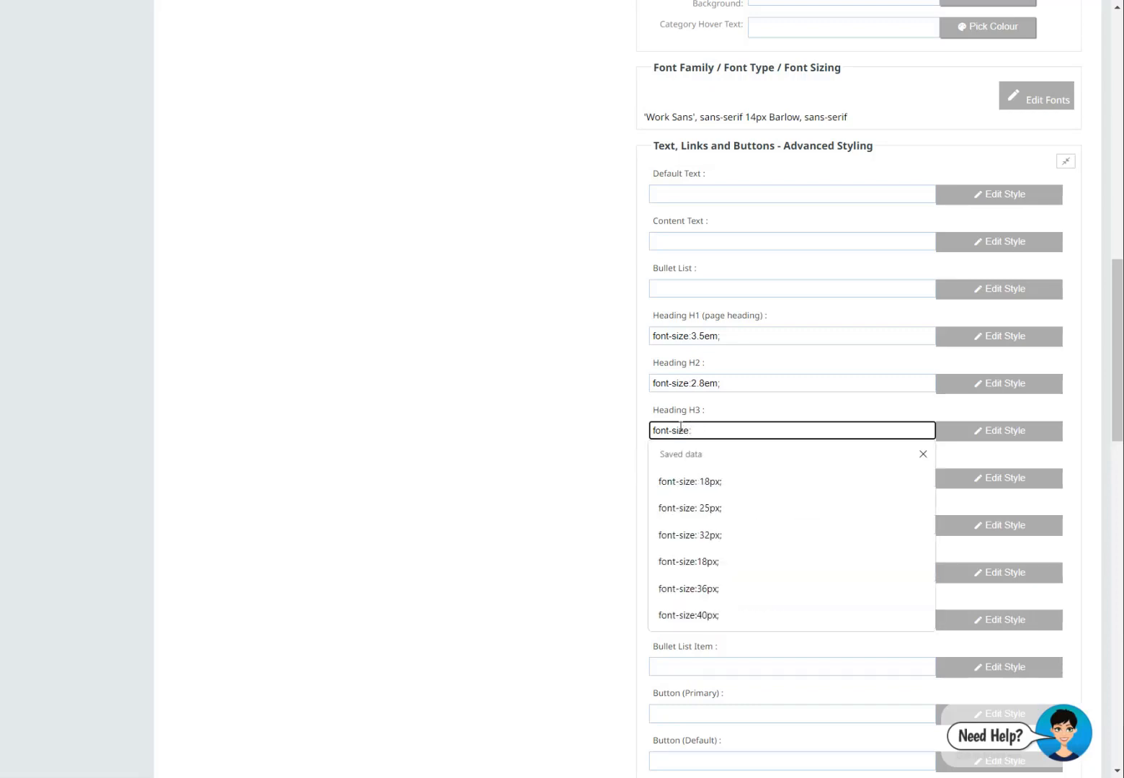
{"action": "type", "text": "2.4em;"}
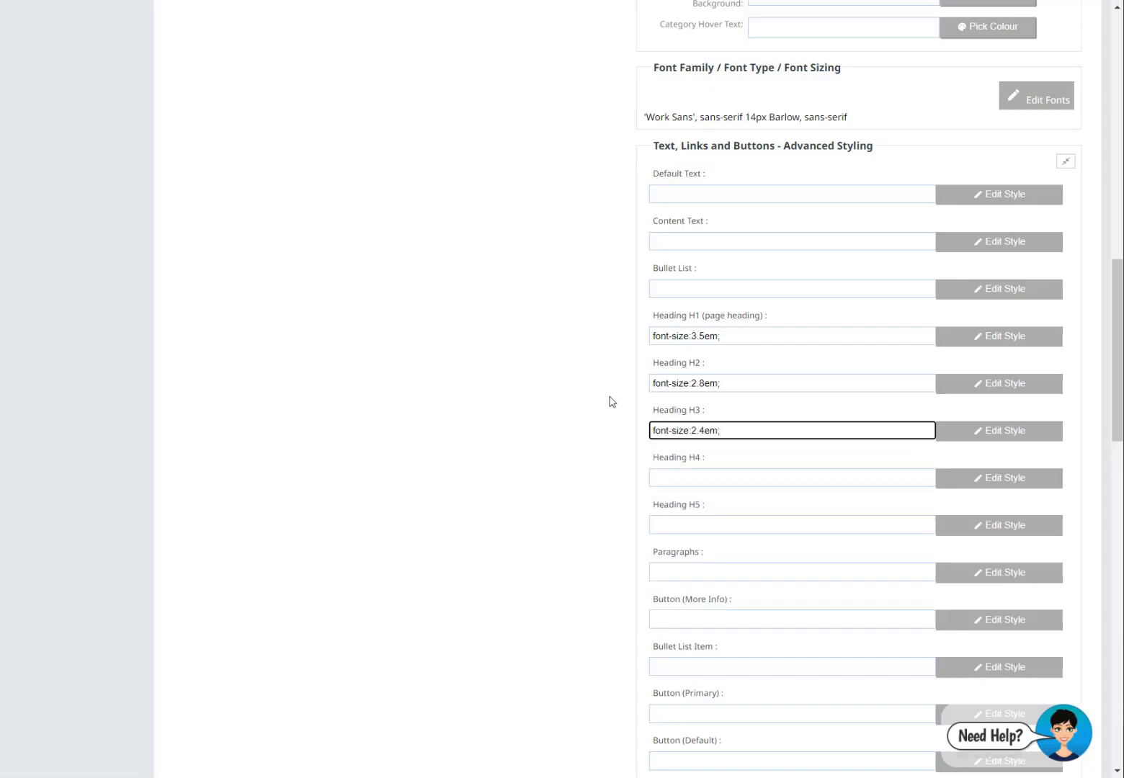
{"action": "left_click", "coordinate": [611, 401]}
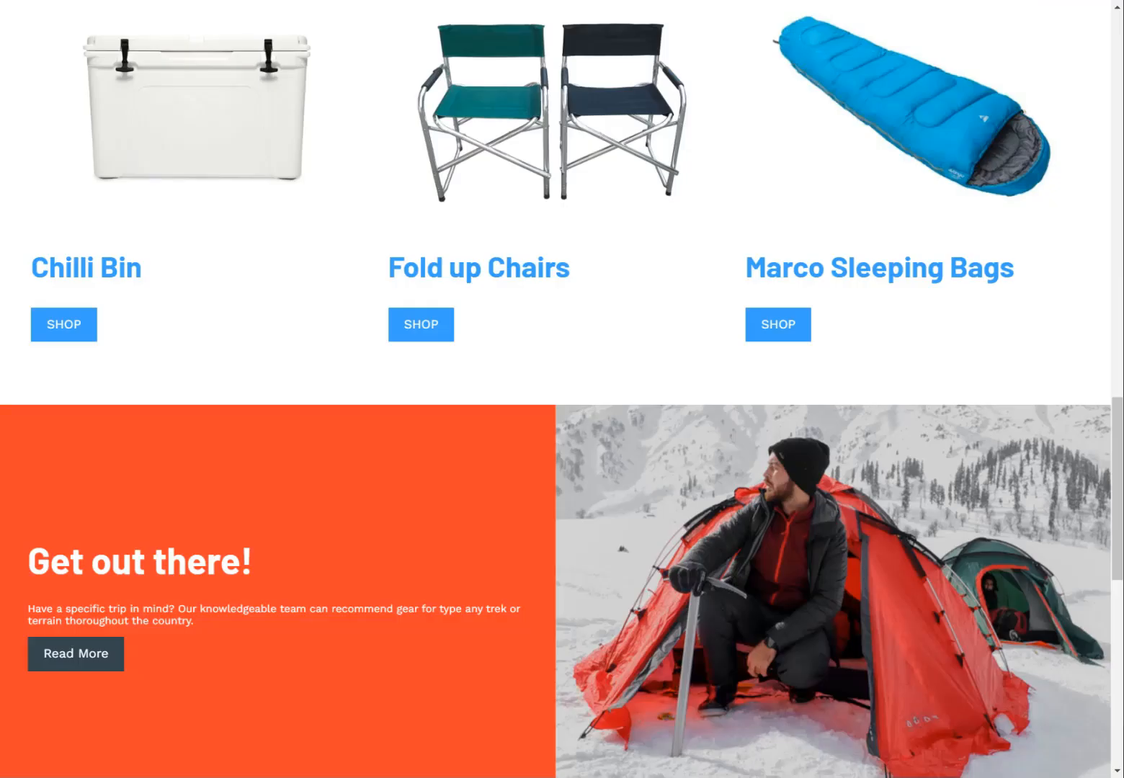
Step: Review the heading sizes on the previewed home page, from the accessory titles up to the banner and main heading
{"action": "scroll", "coordinate": [334, 281], "scroll_direction": "up", "scroll_amount": 6}
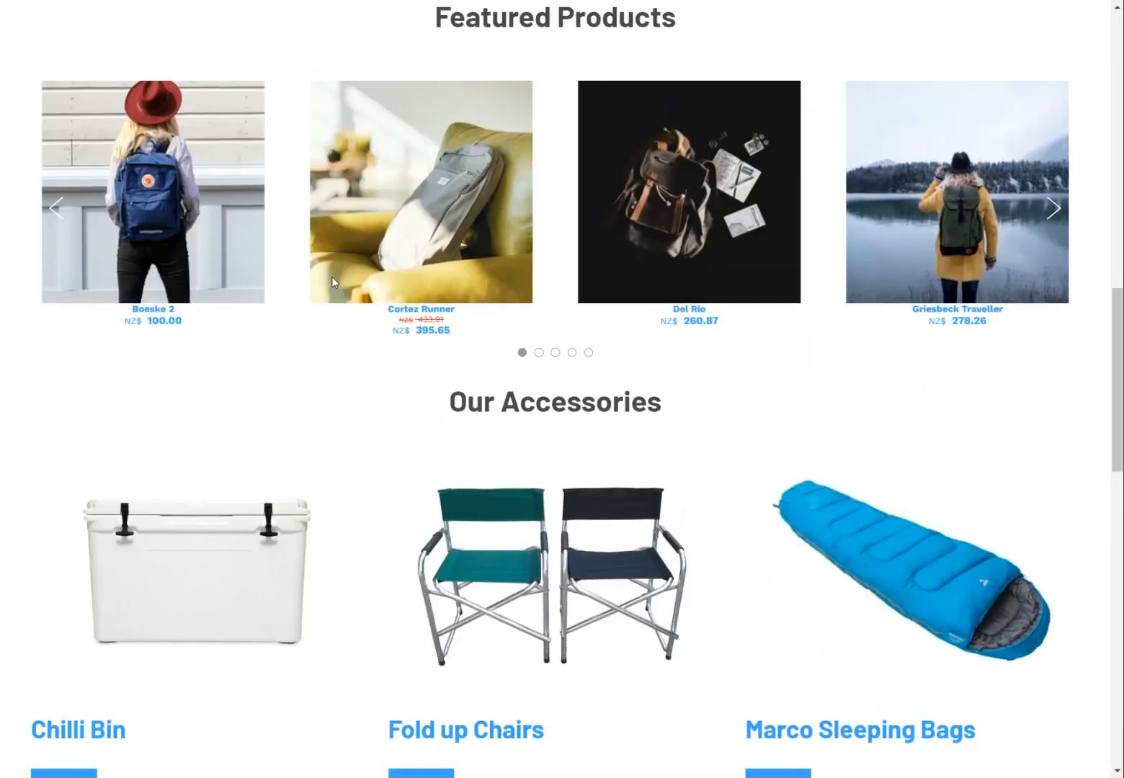
{"action": "scroll", "coordinate": [332, 281], "scroll_direction": "down", "scroll_amount": 4}
{"action": "scroll", "coordinate": [333, 282], "scroll_direction": "up", "scroll_amount": 9}
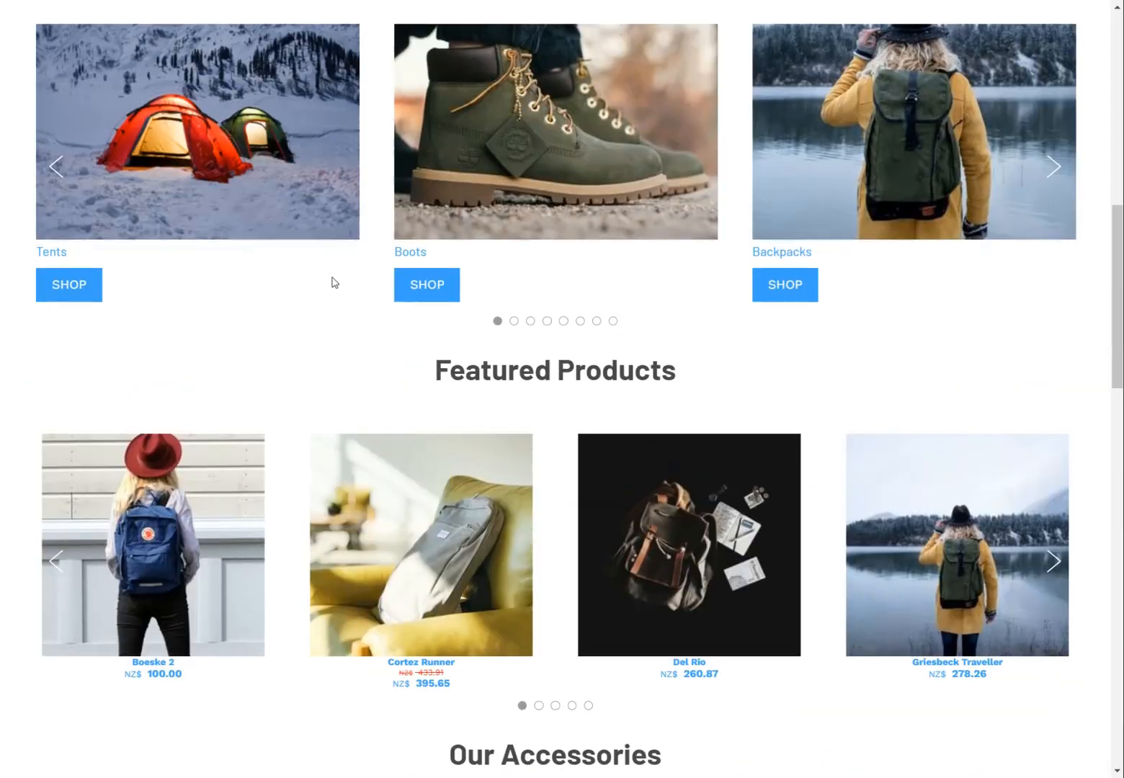
{"action": "scroll", "coordinate": [334, 282], "scroll_direction": "up", "scroll_amount": 10}
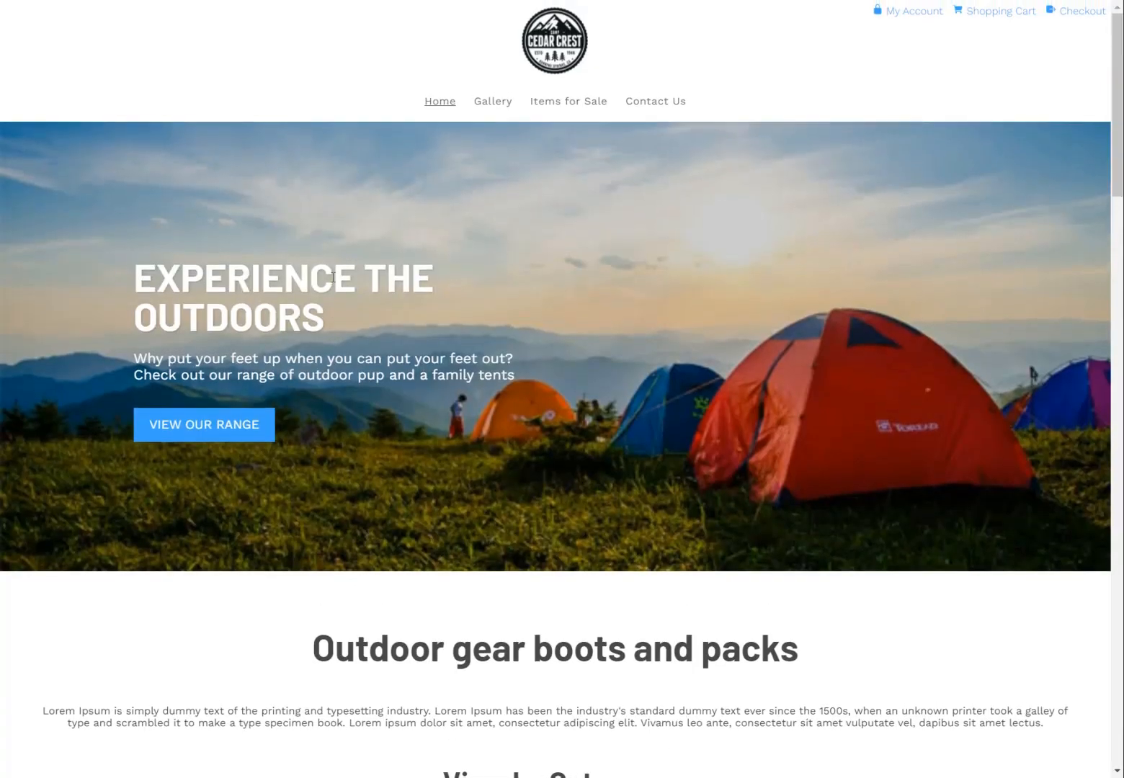
{"action": "scroll", "coordinate": [293, 267], "scroll_direction": "down", "scroll_amount": 8}
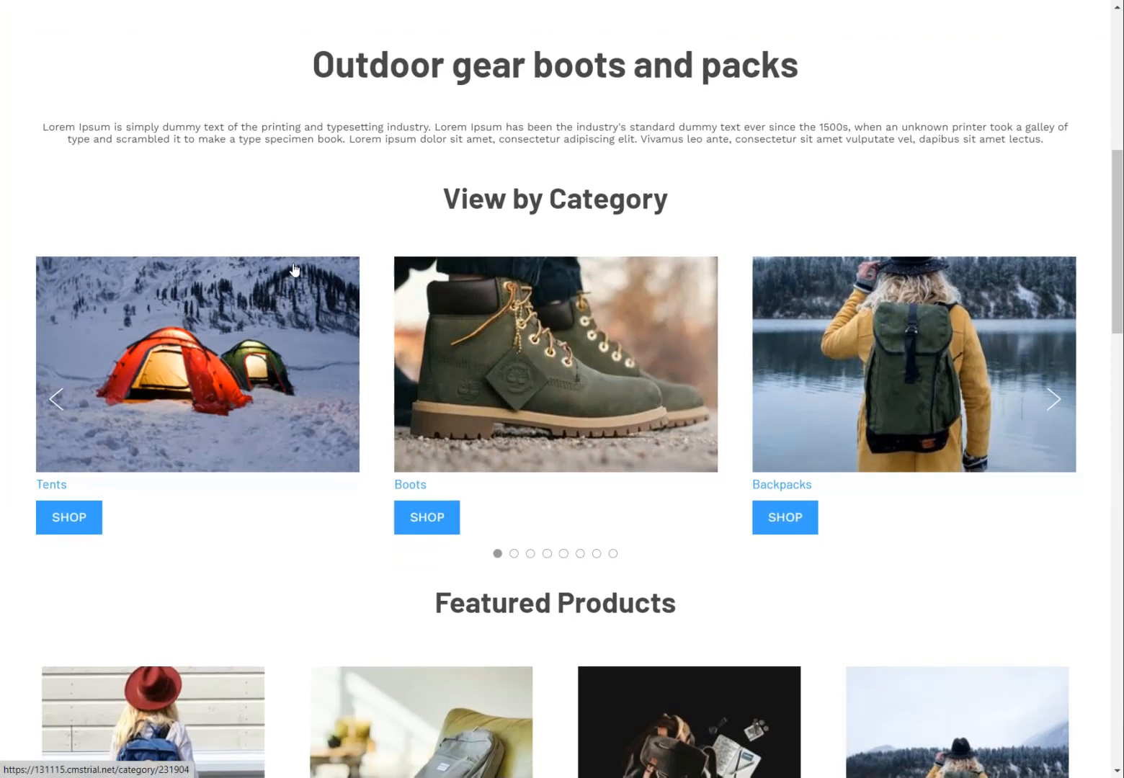
{"action": "scroll", "coordinate": [604, 247], "scroll_direction": "down", "scroll_amount": 8}
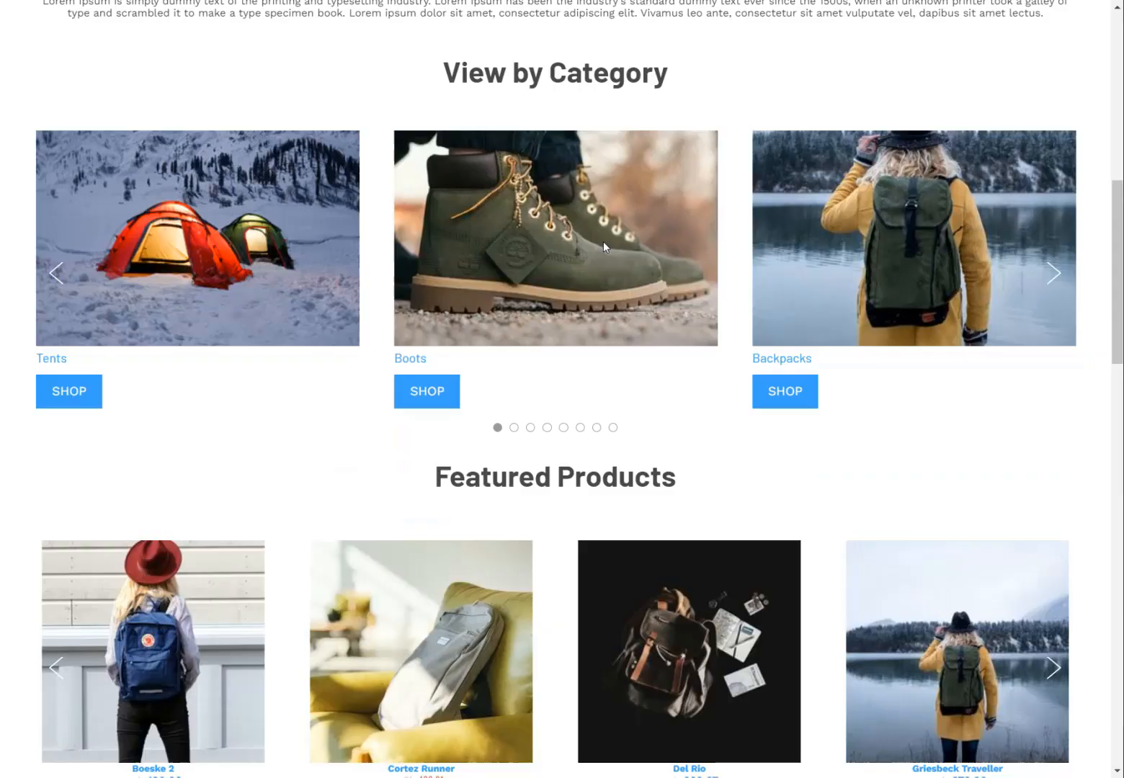
{"action": "scroll", "coordinate": [604, 247], "scroll_direction": "down", "scroll_amount": 2}
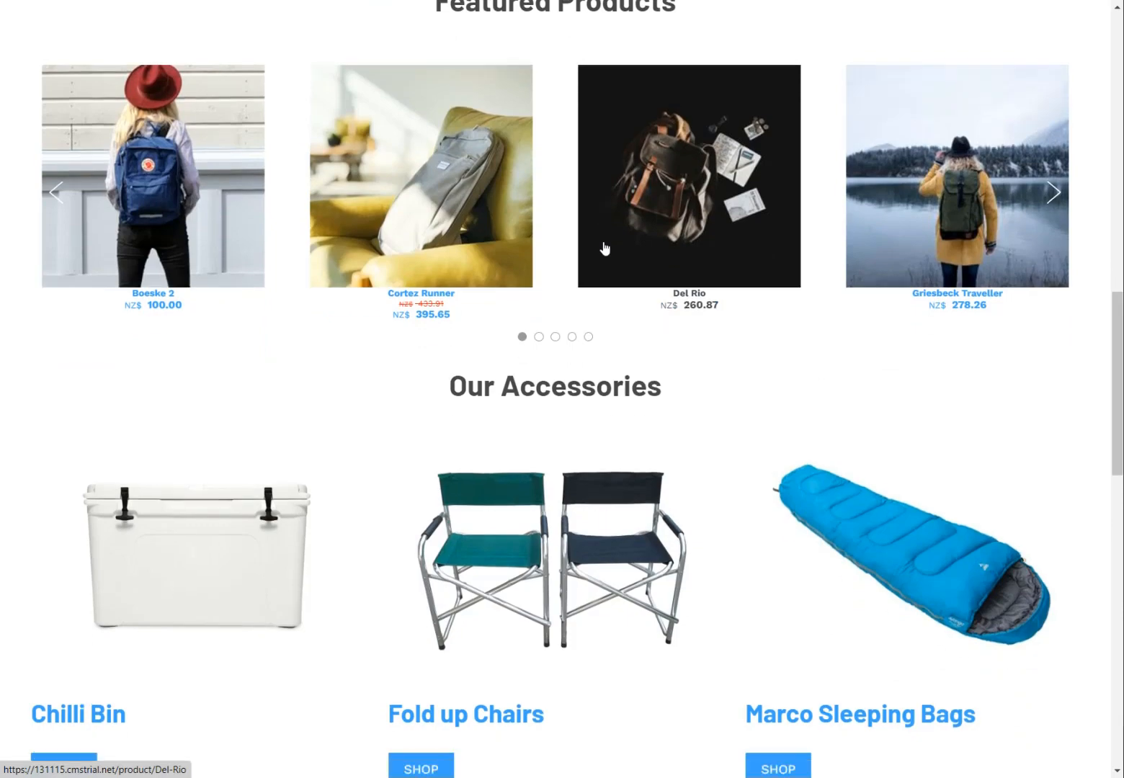
{"action": "scroll", "coordinate": [602, 246], "scroll_direction": "up", "scroll_amount": 5}
{"action": "scroll", "coordinate": [604, 242], "scroll_direction": "up", "scroll_amount": 3}
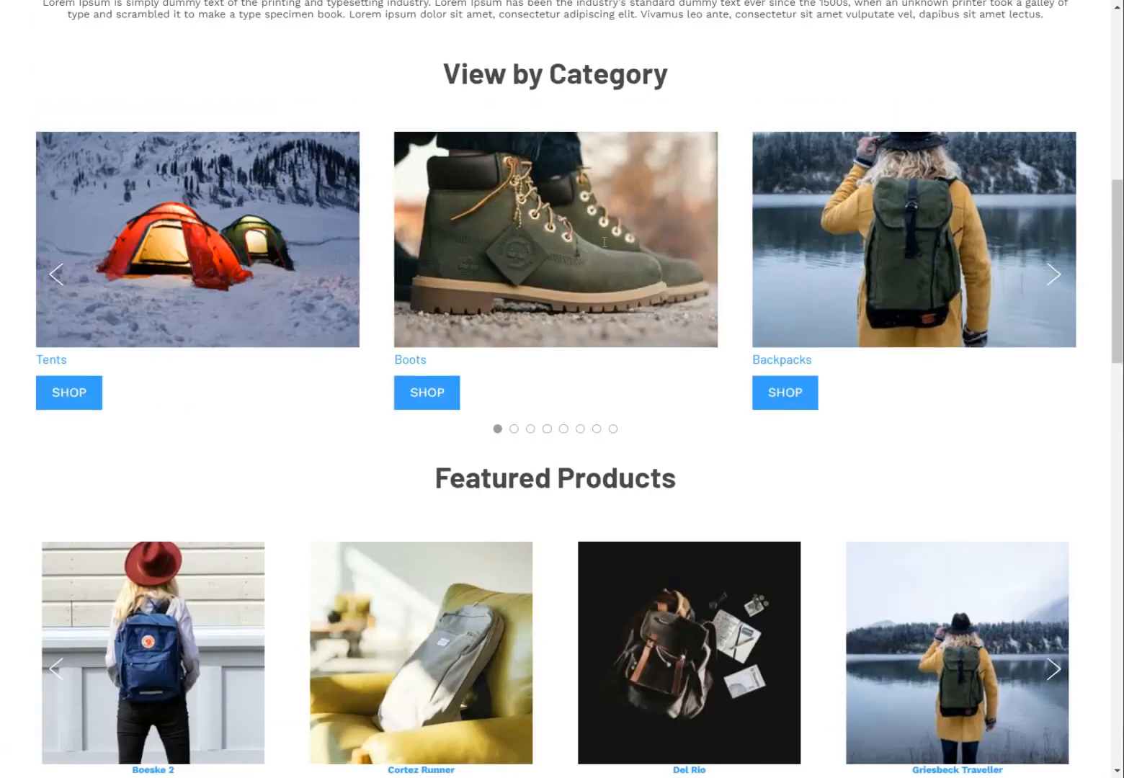
{"action": "scroll", "coordinate": [588, 228], "scroll_direction": "up", "scroll_amount": 10}
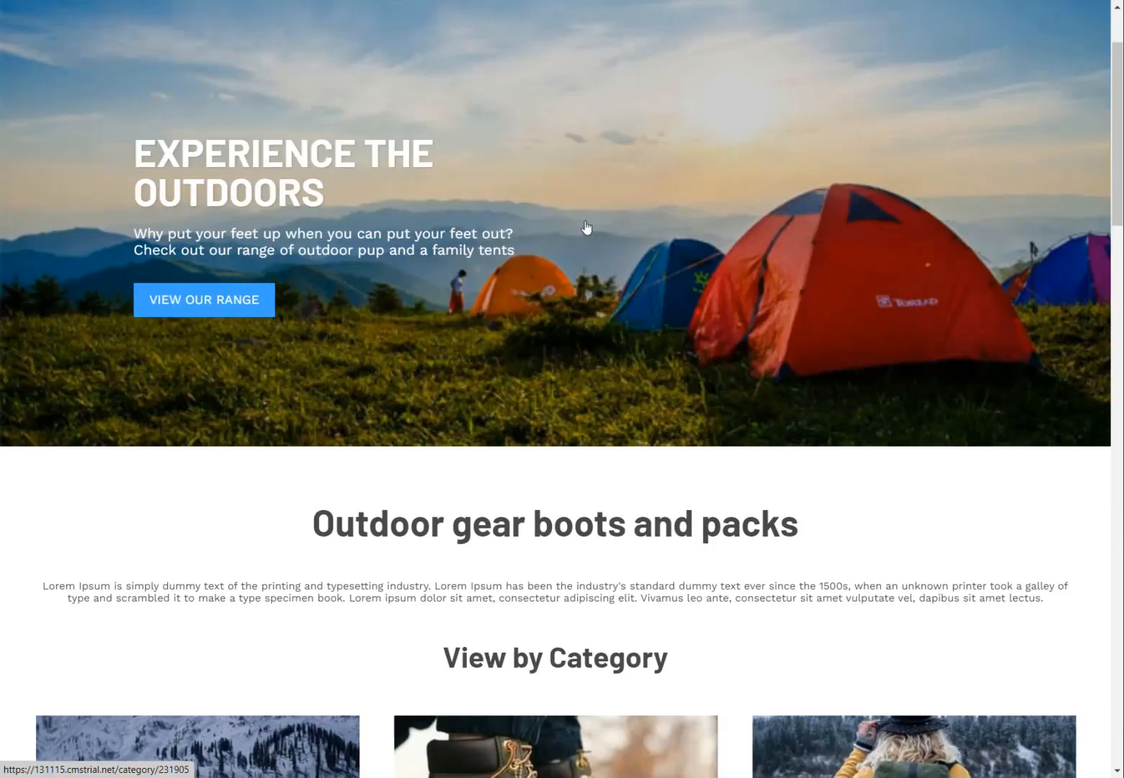